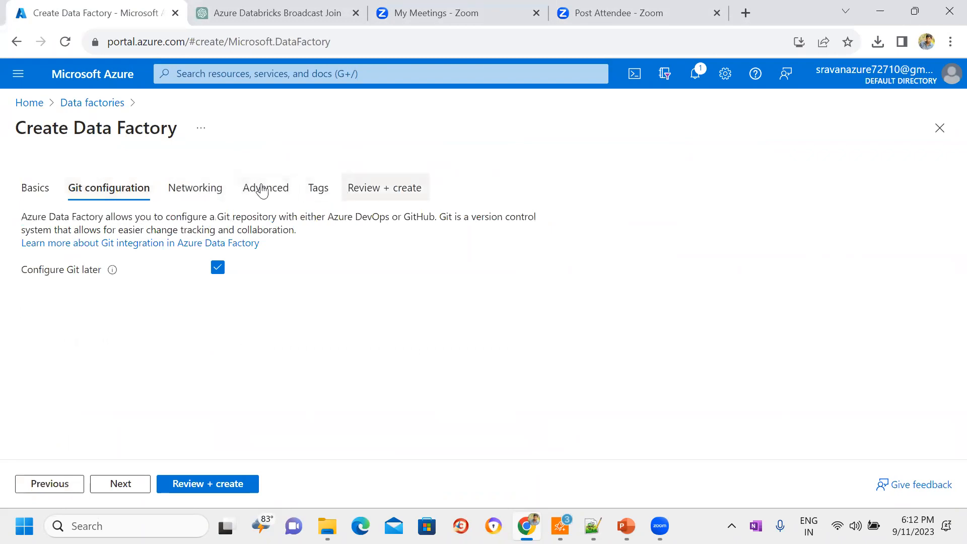
Step: Create a new resource group named testrg in the data factory's basic project details
left_click(41, 196)
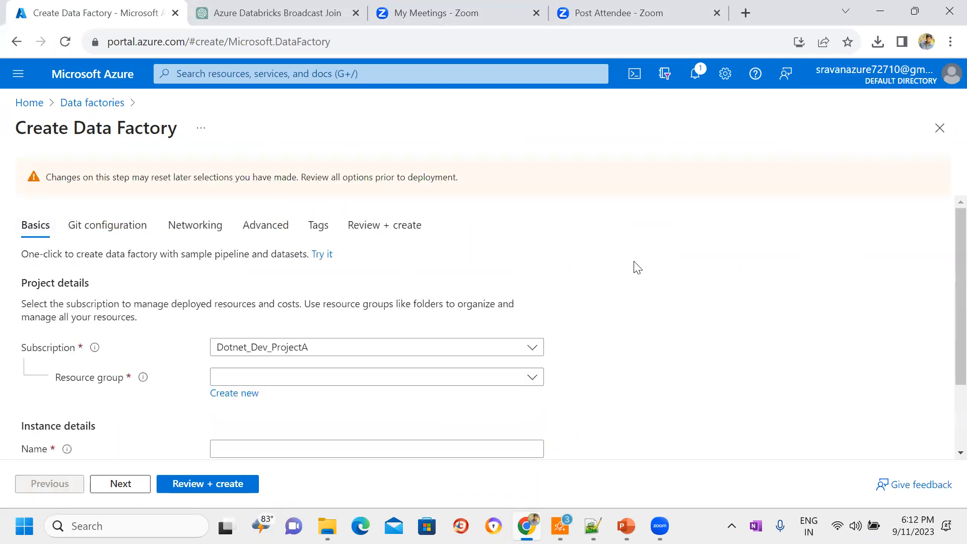
scroll(633, 268, "down", 3)
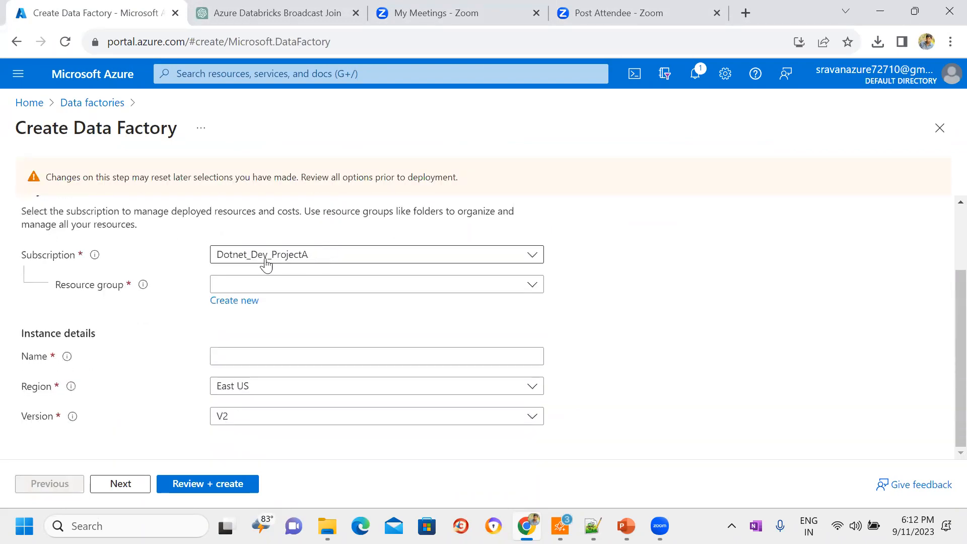
left_click(373, 288)
left_click(674, 255)
left_click(236, 304)
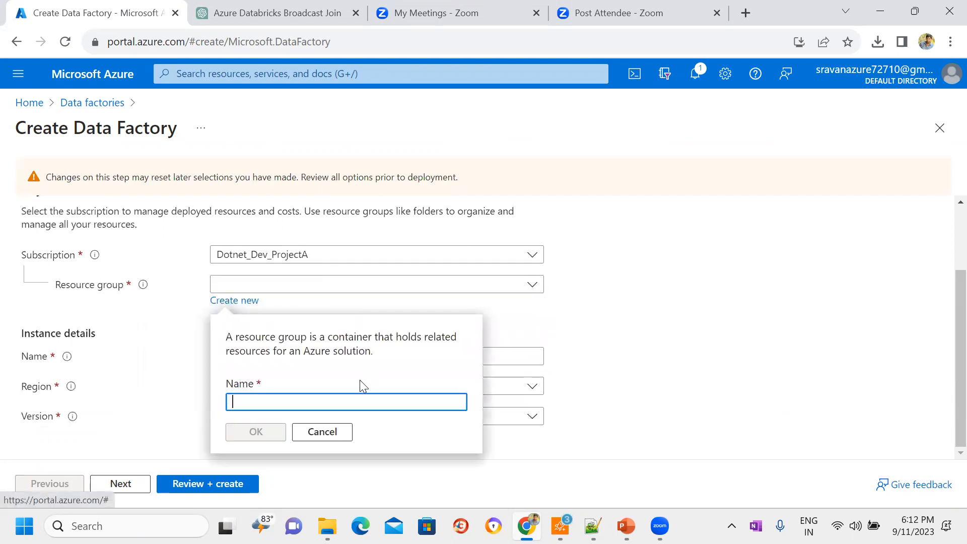
left_click(350, 398)
type("testrg")
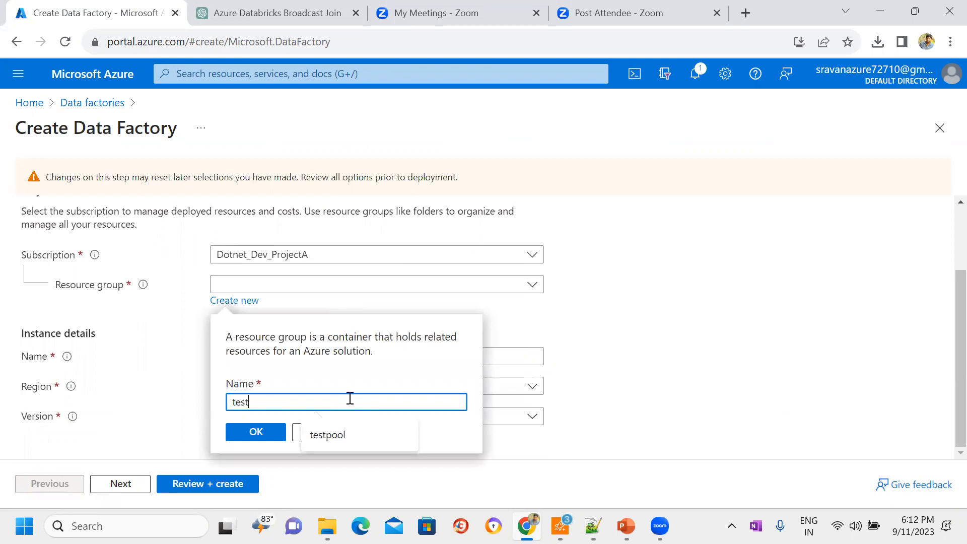
left_click(265, 434)
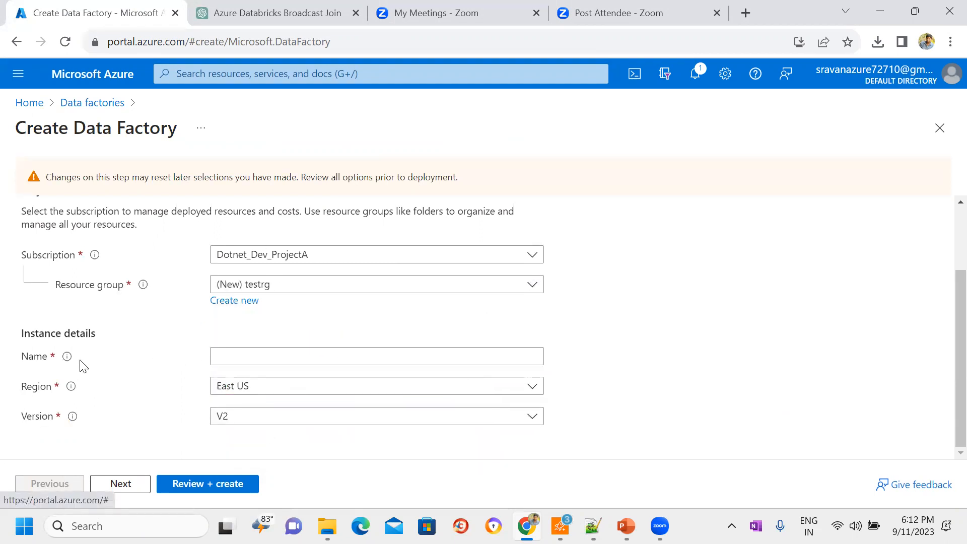
Step: Name the data factory instance datafactryprojectabcvf, keeping region East US and version V2
left_click(244, 360)
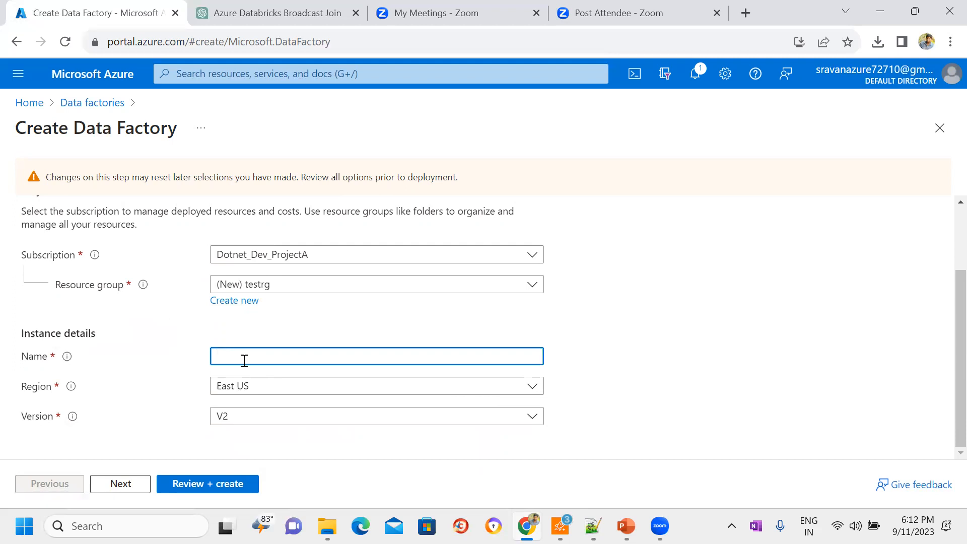
type("azur")
key("Tab")
key("Tab")
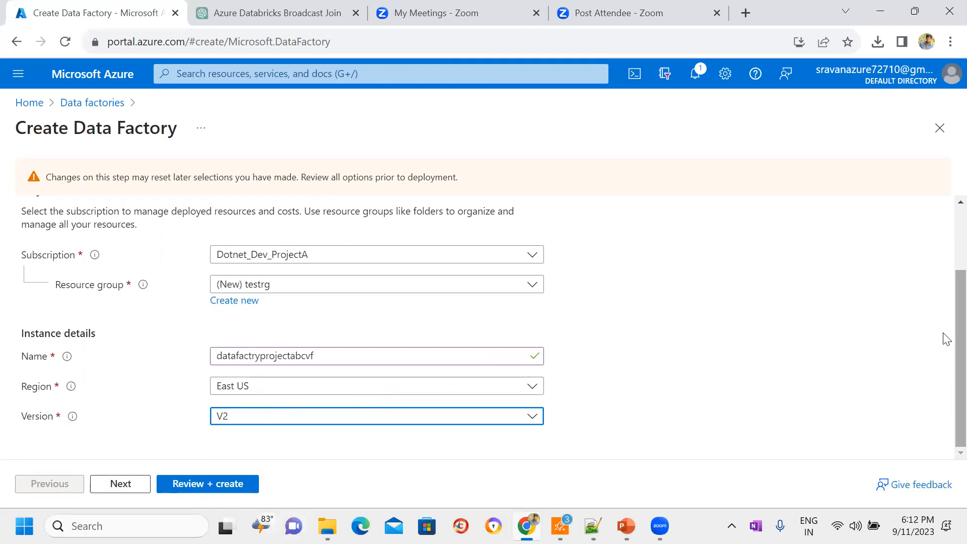
Step: Leave Git to be configured later, review the data factory settings and deploy the resource
left_click(119, 485)
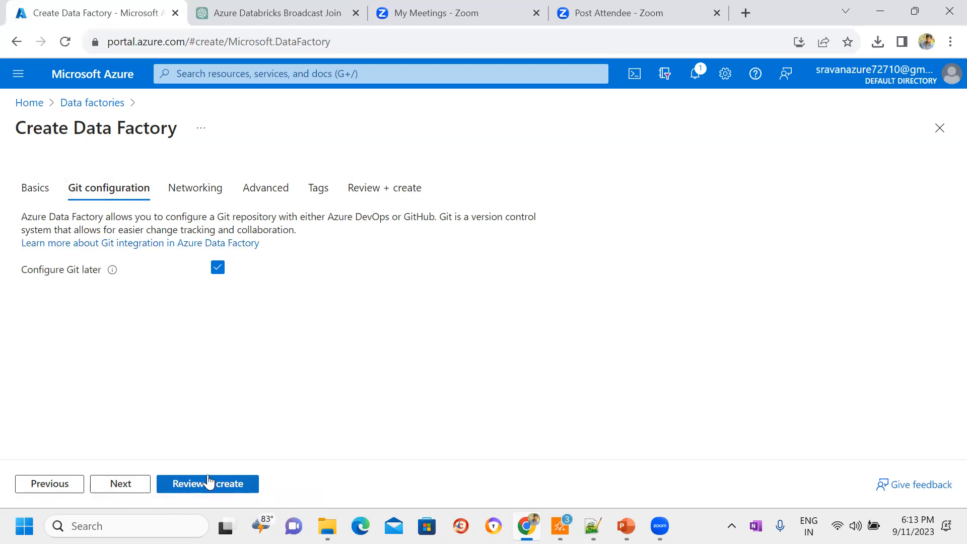
left_click(209, 484)
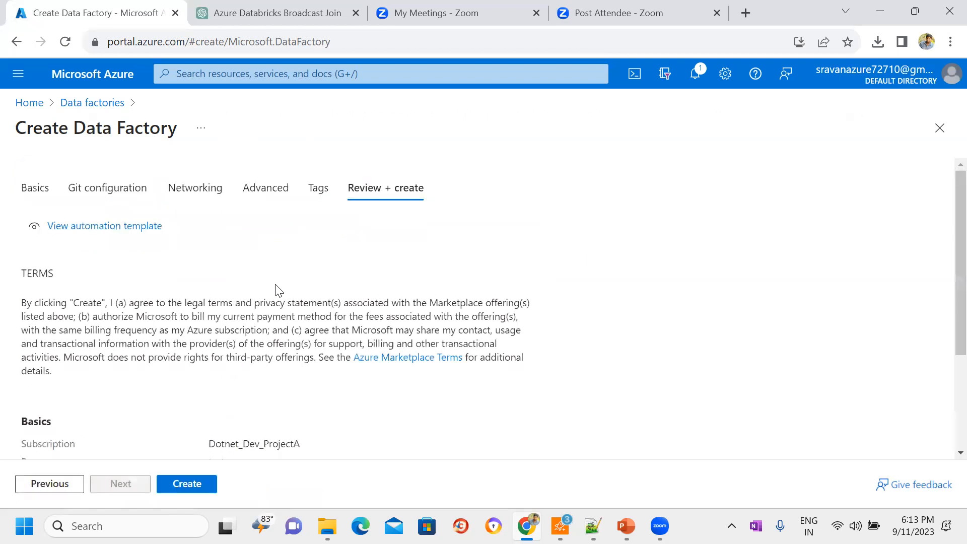
left_click(191, 485)
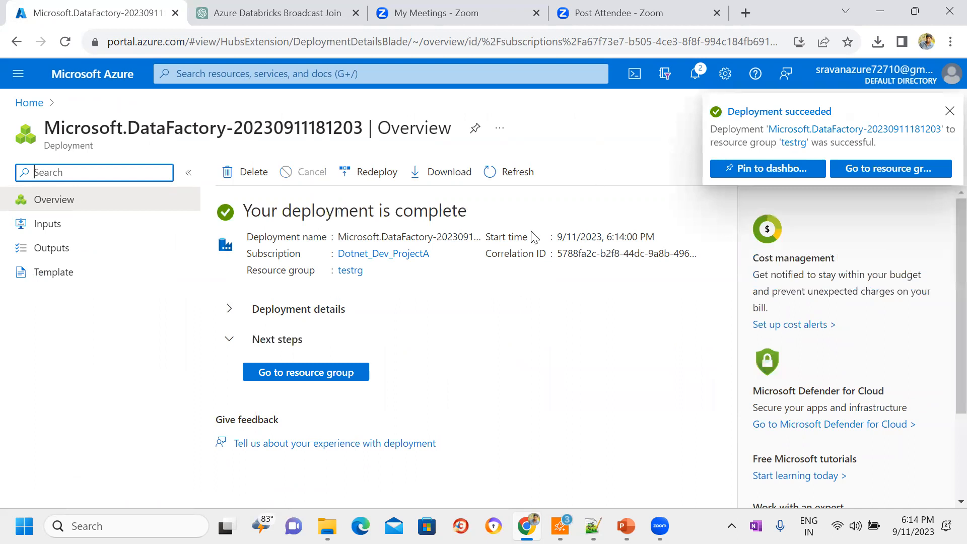
Step: Open the newly deployed data factory resource, dismiss the deployment notification and launch Azure Data Factory Studio
left_click(278, 373)
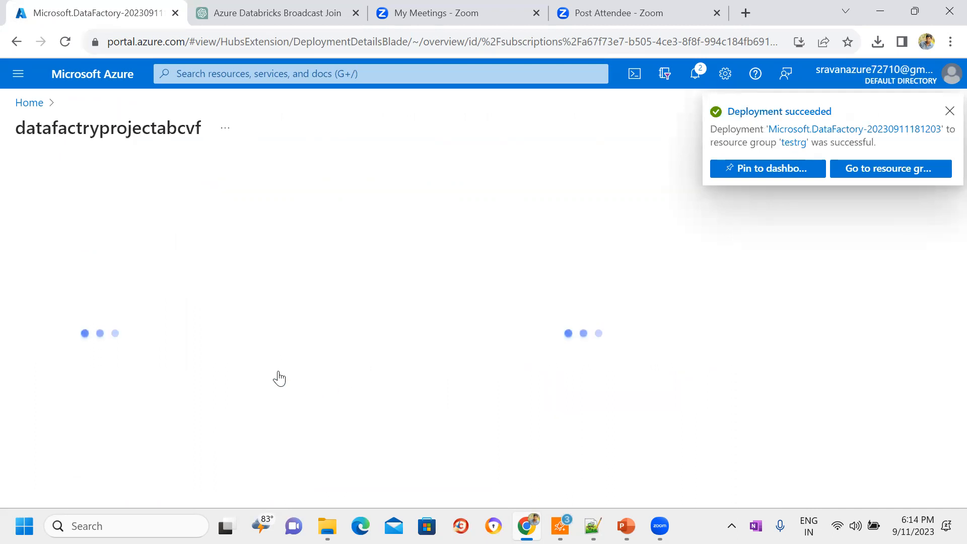
left_click(949, 111)
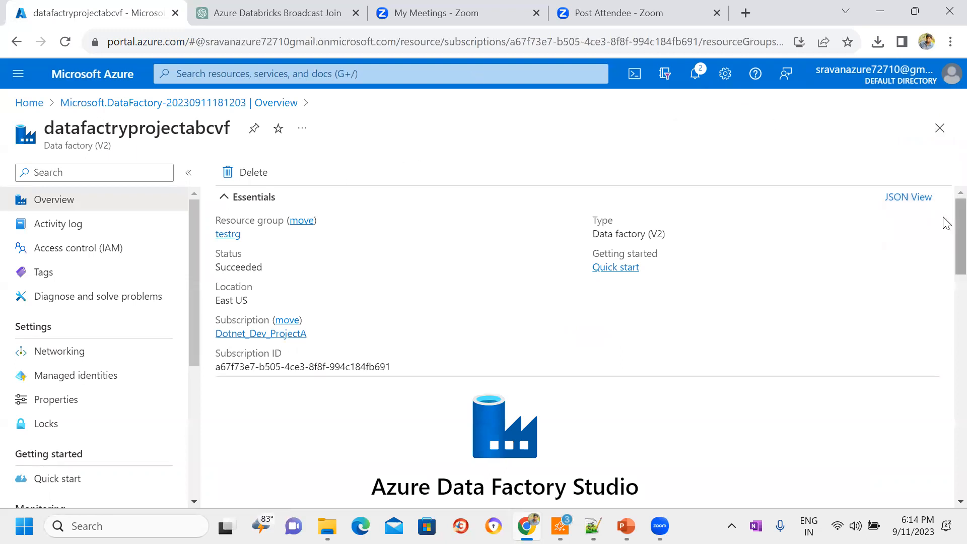
left_click_drag(944, 229, 945, 285)
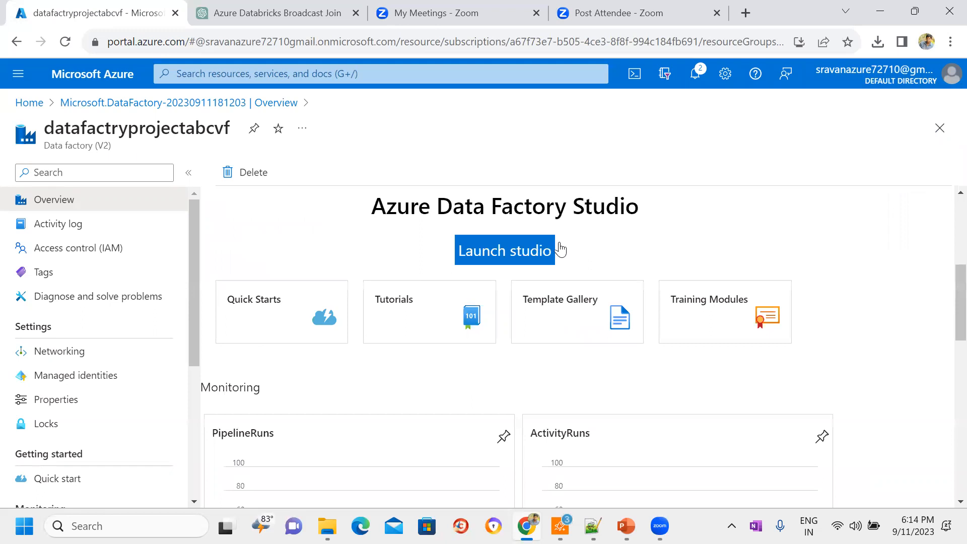
left_click(495, 259)
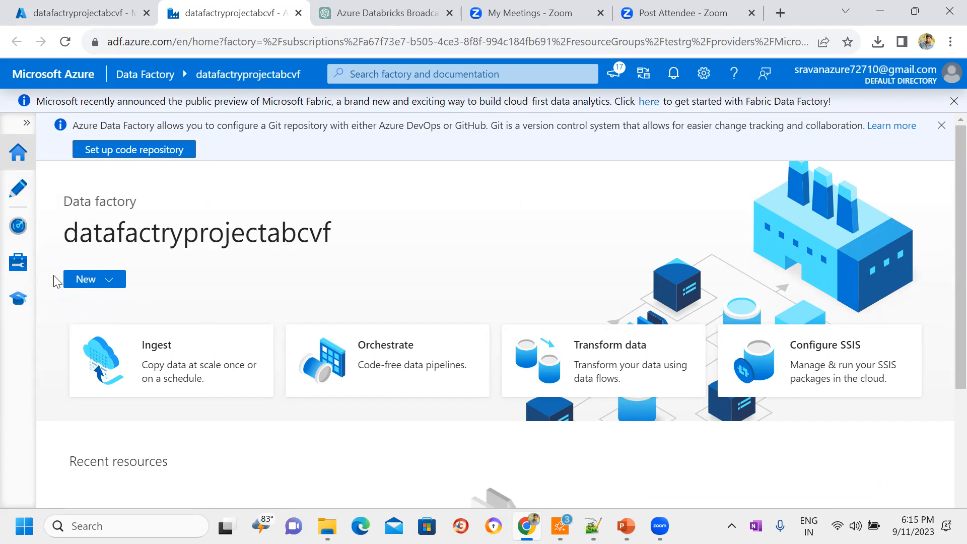
Step: Open the data factory's management area and view its integration runtimes
left_click(21, 271)
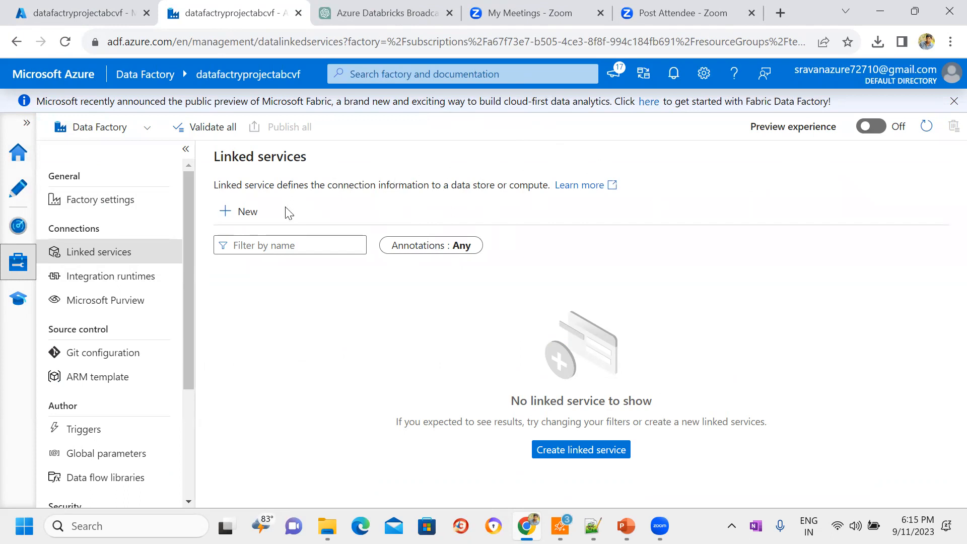
left_click(141, 278)
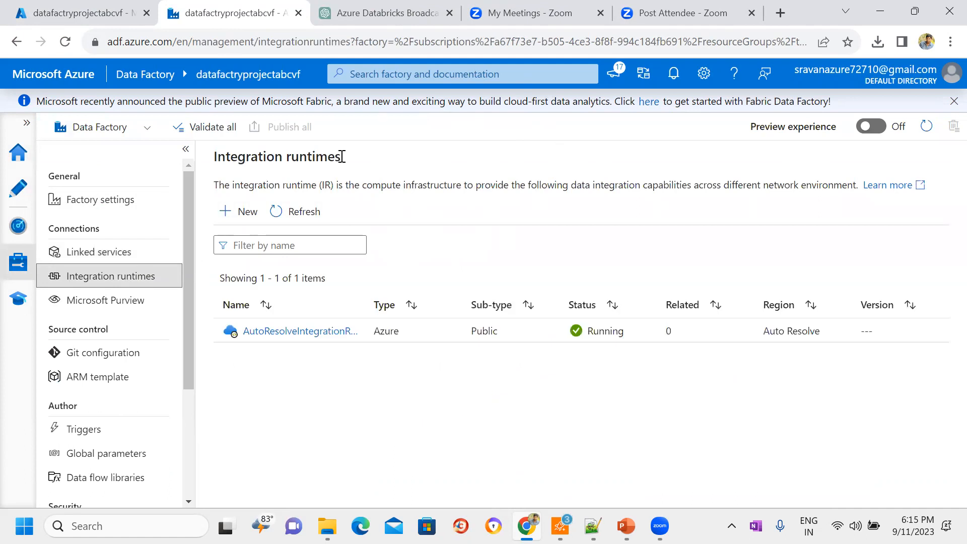
left_click_drag(342, 157, 214, 160)
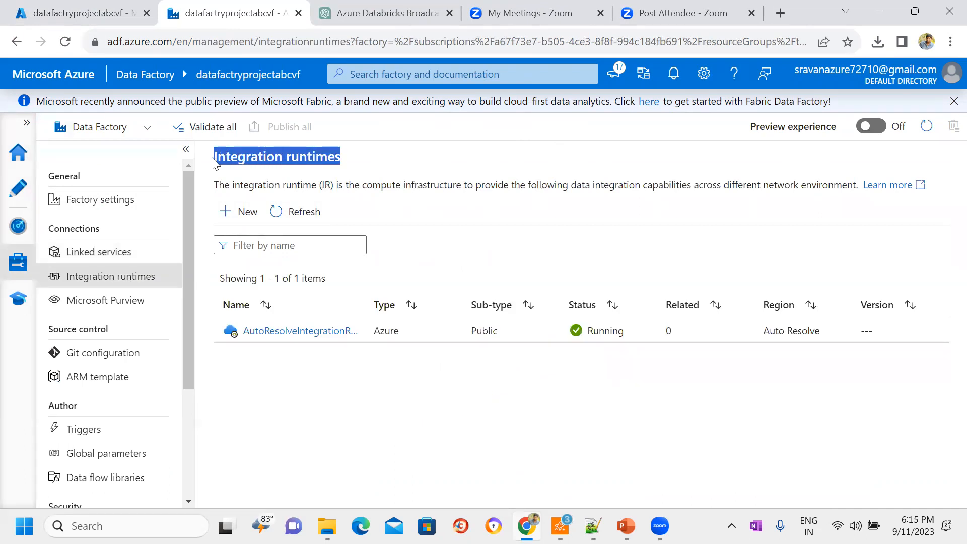
left_click(434, 151)
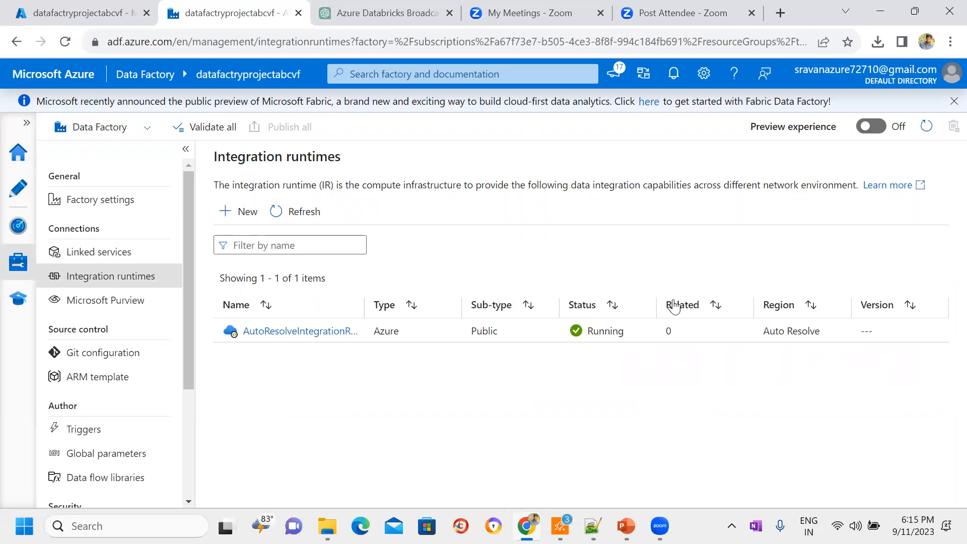
Step: Switch to the PowerPoint slide show, look through the slides on important Data Factory concepts, and return to the browser
mouse_move(627, 524)
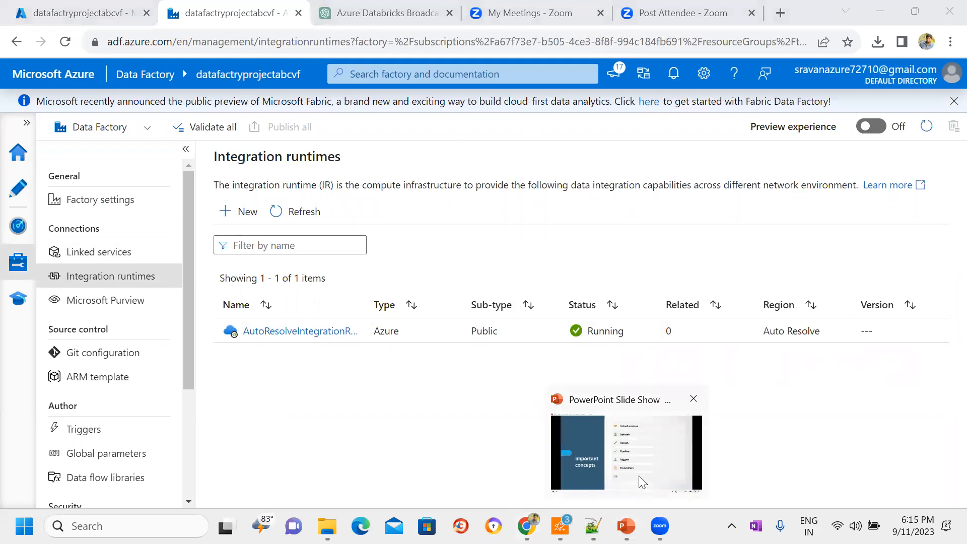
left_click(686, 443)
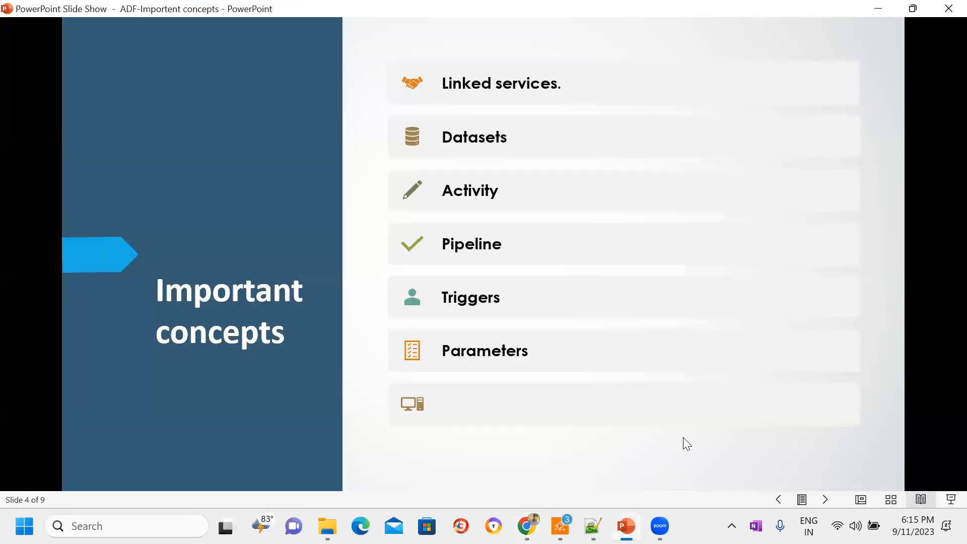
left_click(821, 496)
left_click(821, 496)
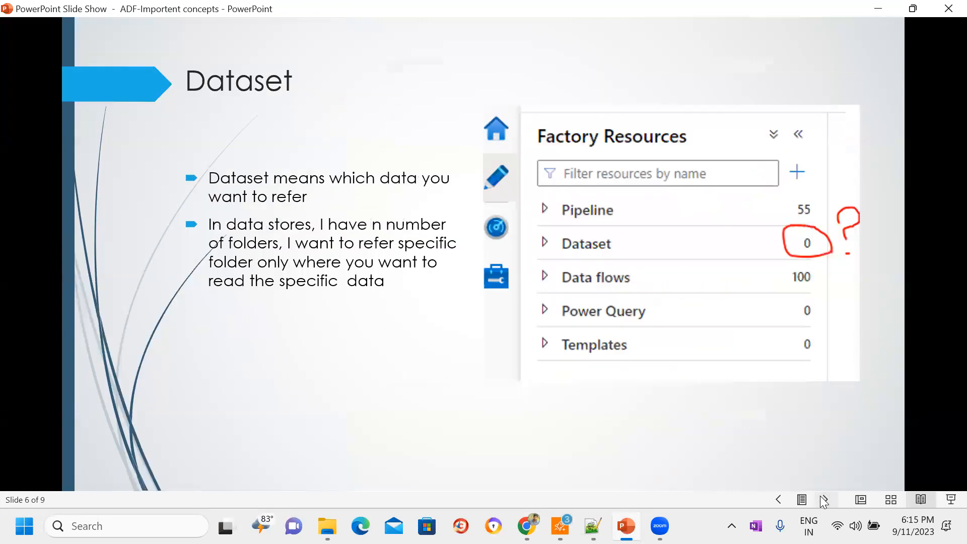
left_click(782, 499)
left_click(783, 499)
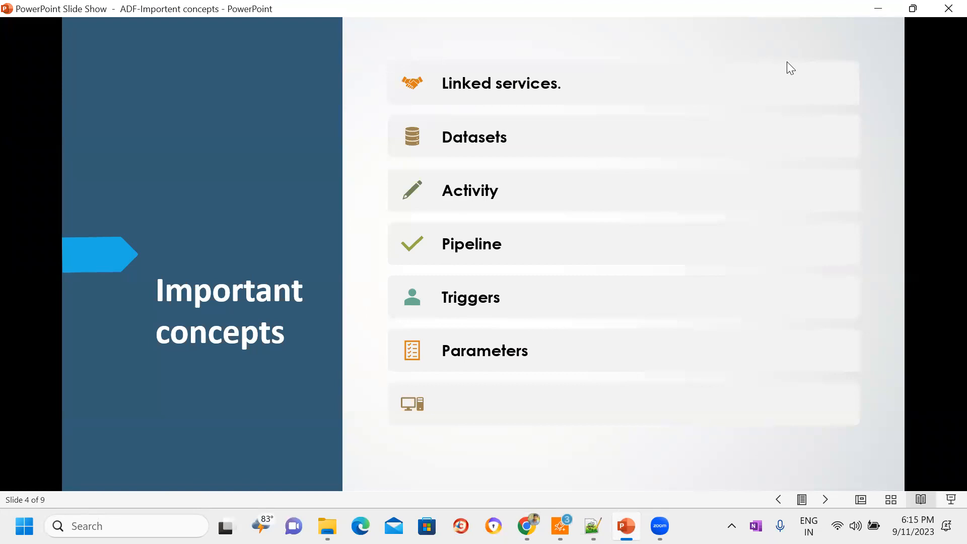
key("alt+Tab")
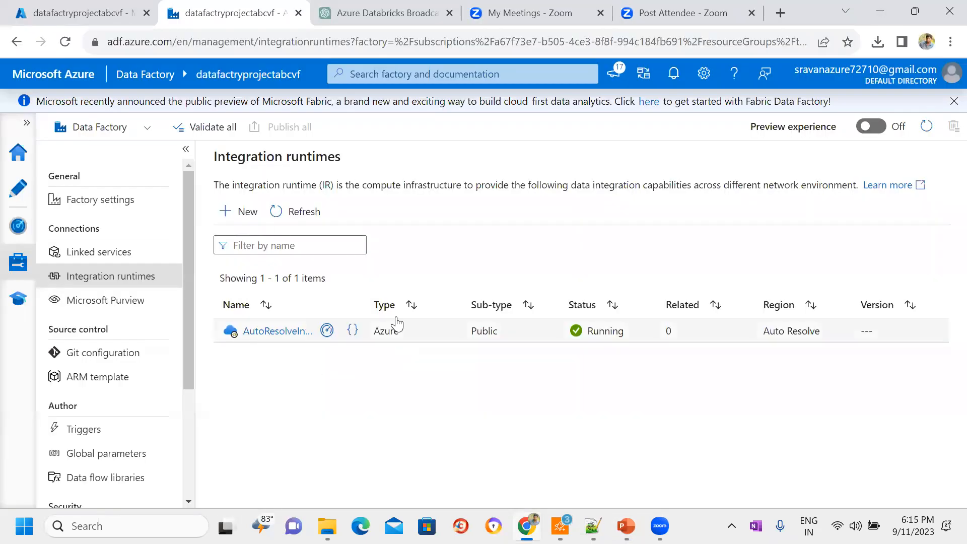
mouse_move(323, 334)
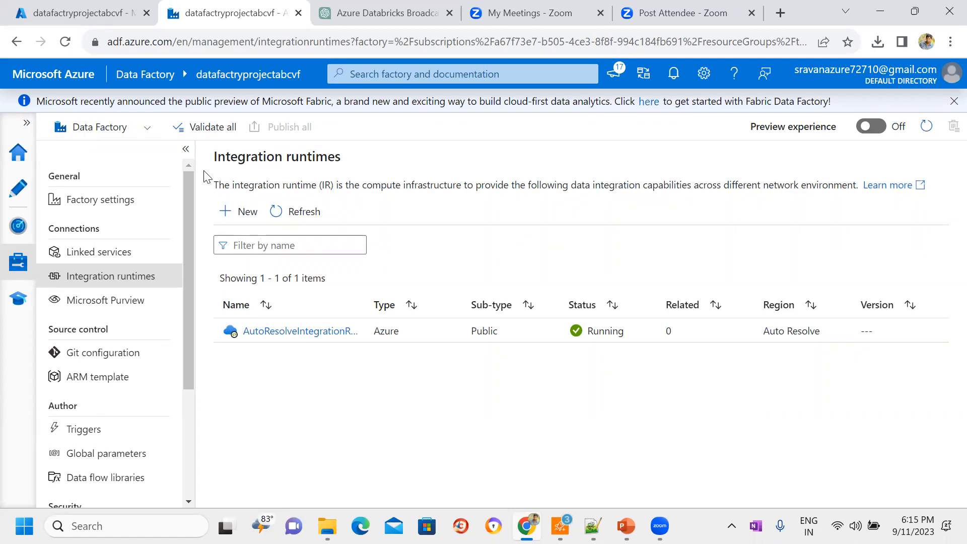
left_click_drag(215, 155, 347, 160)
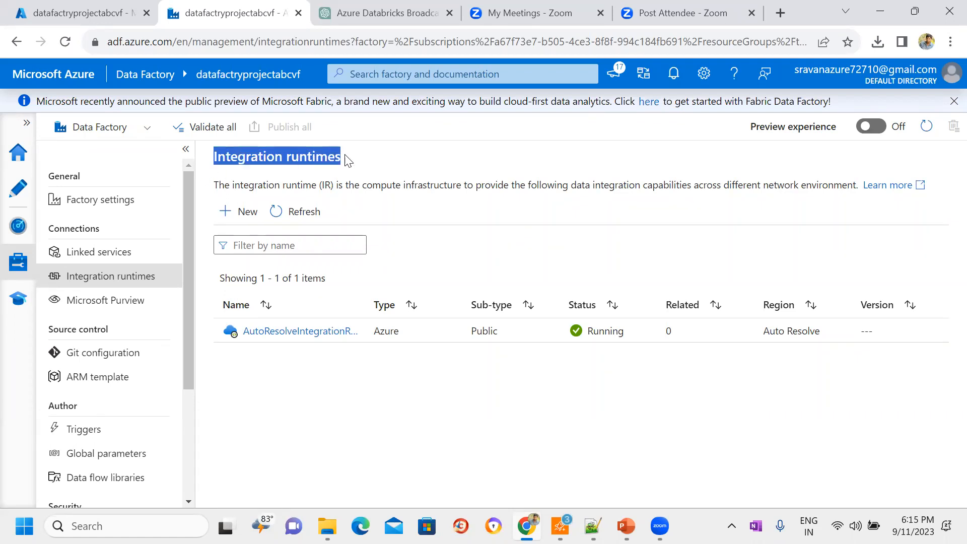
left_click(459, 171)
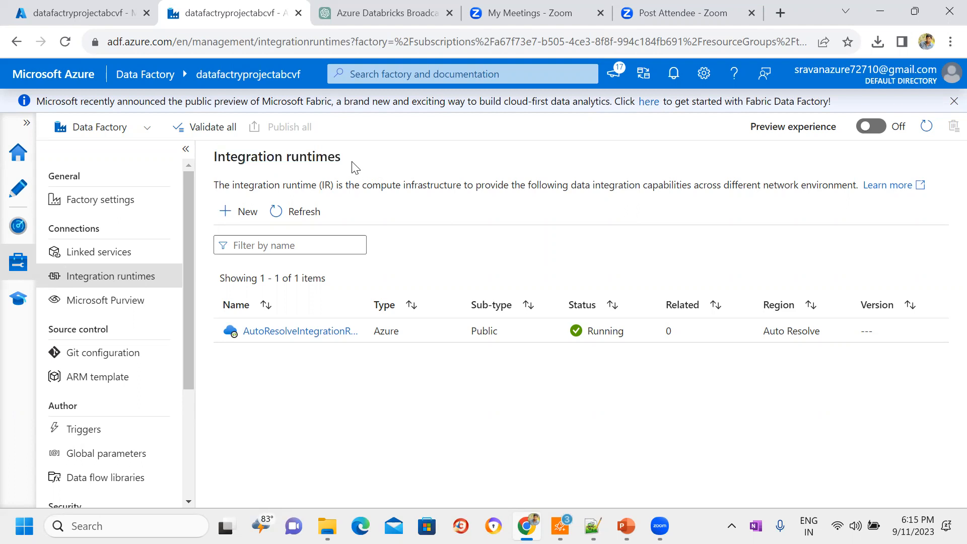
left_click_drag(349, 161, 213, 163)
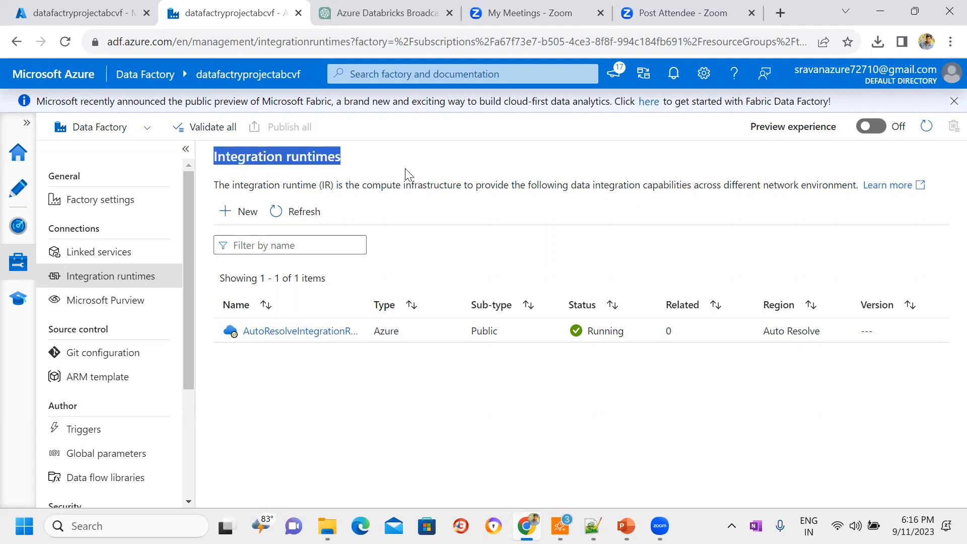
left_click(675, 164)
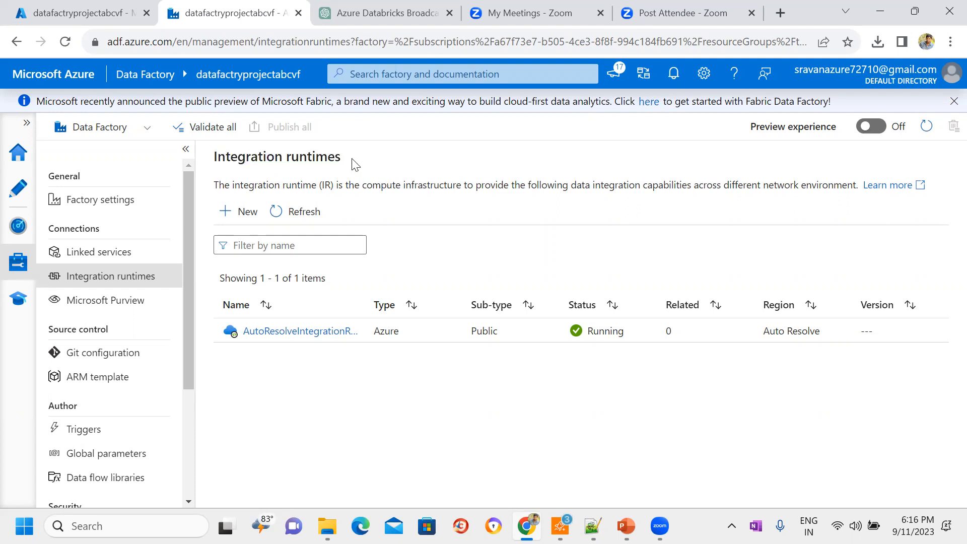
left_click_drag(344, 159, 215, 162)
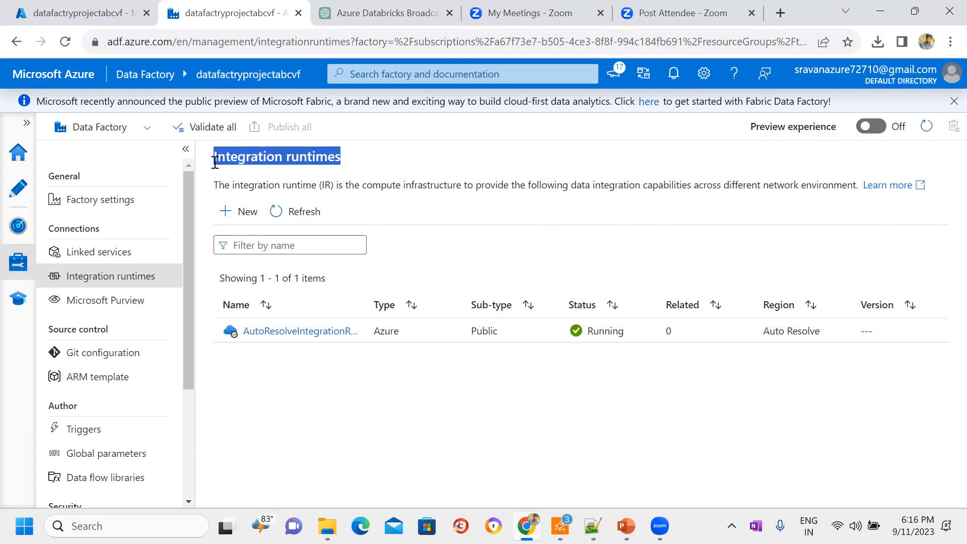
left_click(395, 166)
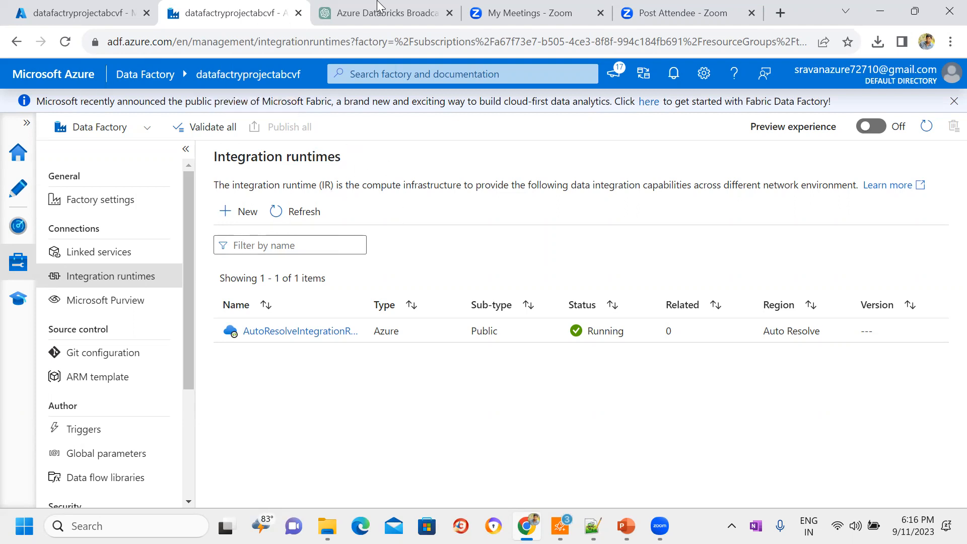
Step: Return to the Azure portal, open the storage accounts list from the home page and start creating a storage account
left_click(135, 7)
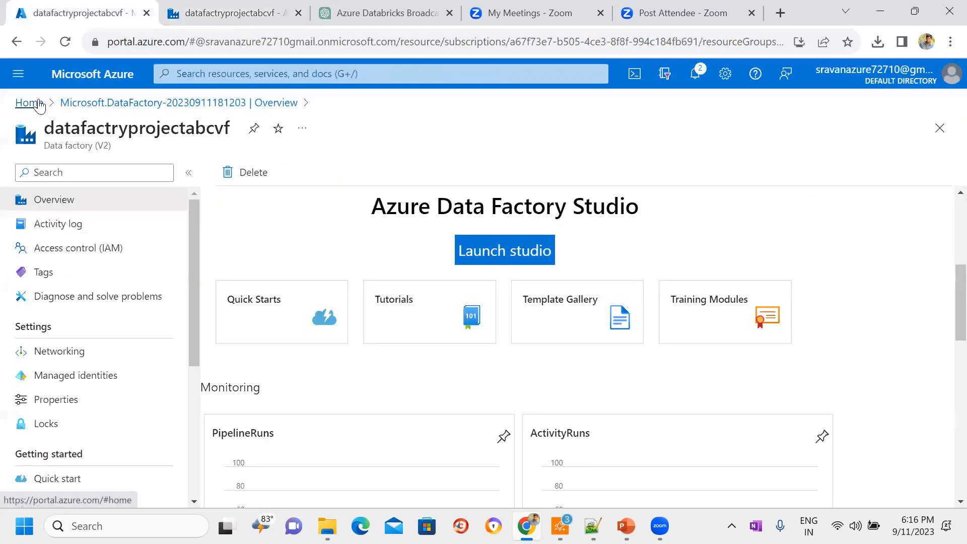
left_click(26, 103)
left_click(460, 185)
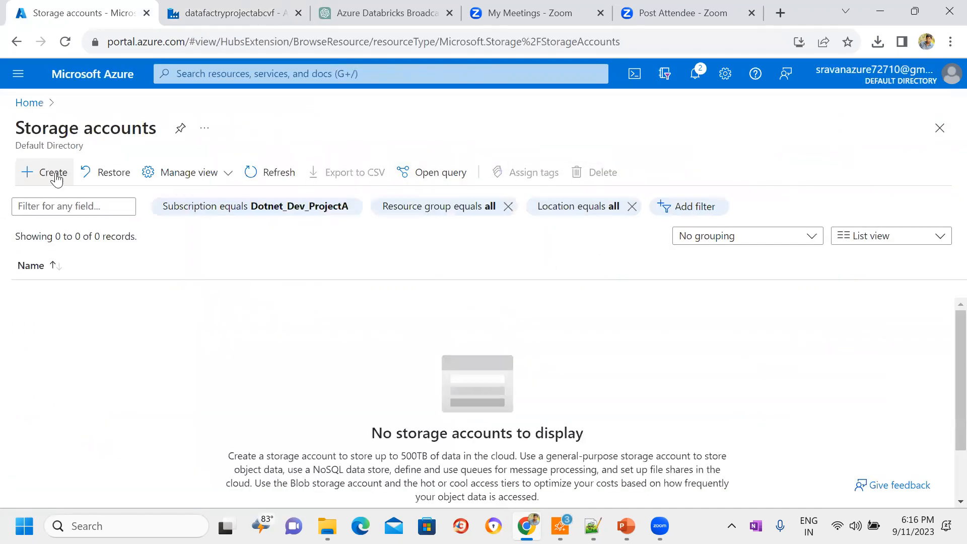
left_click(48, 173)
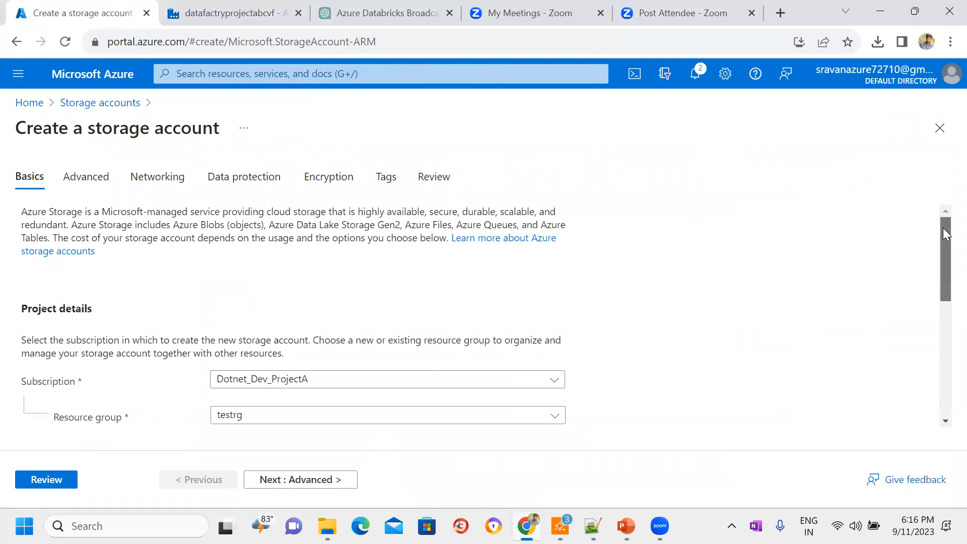
Step: Name the storage account teststgrprojectabcfc and set its redundancy to Locally-redundant storage (LRS)
scroll(946, 233, "down", 3)
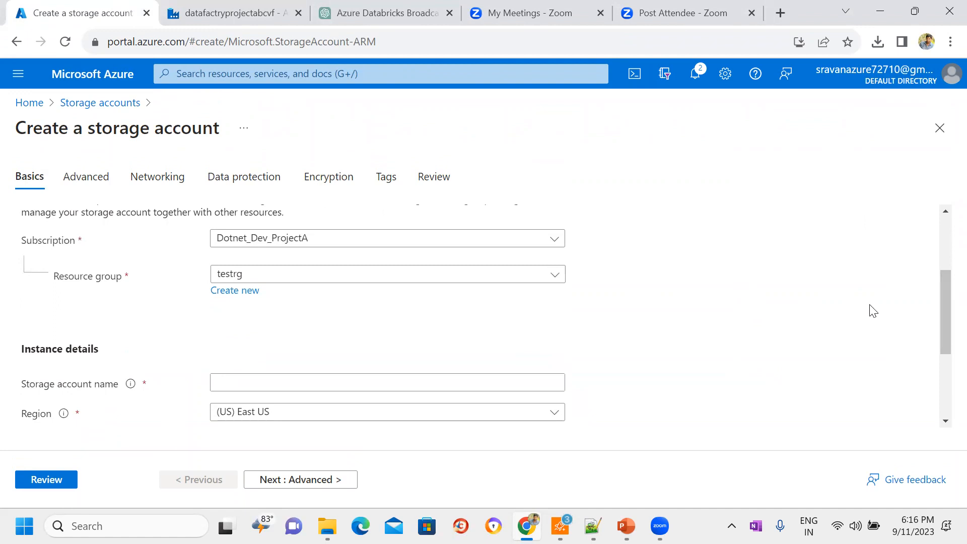
left_click_drag(945, 309, 946, 363)
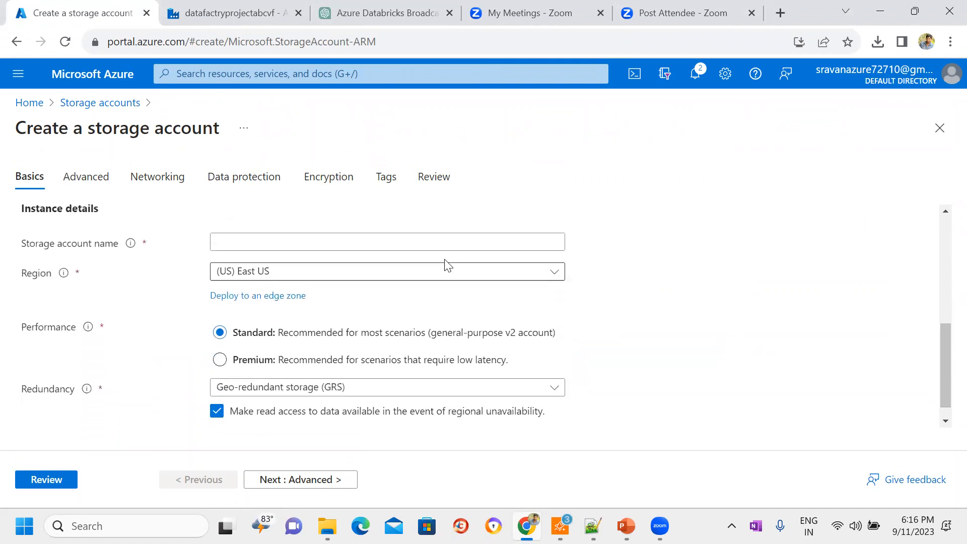
left_click(404, 242)
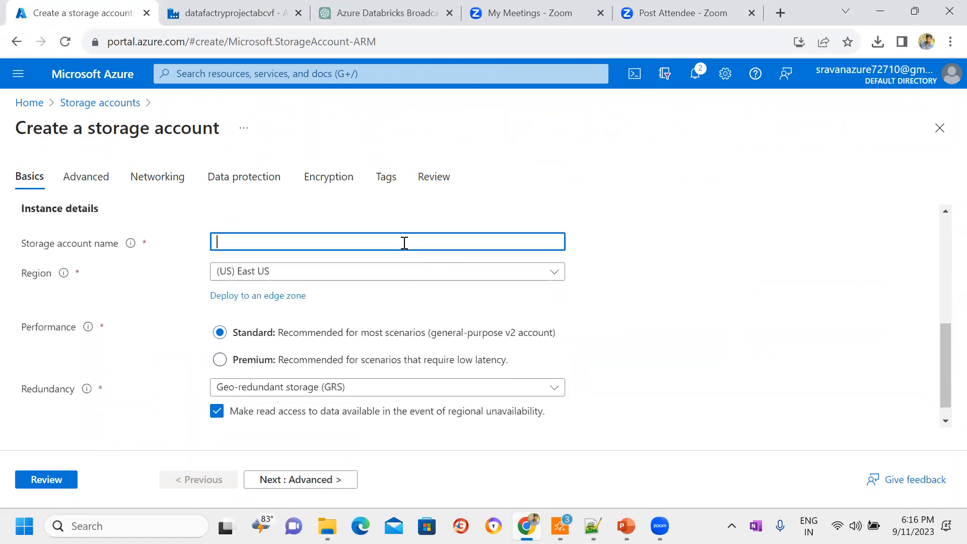
type("teststgrprojectabcfc")
key("Tab")
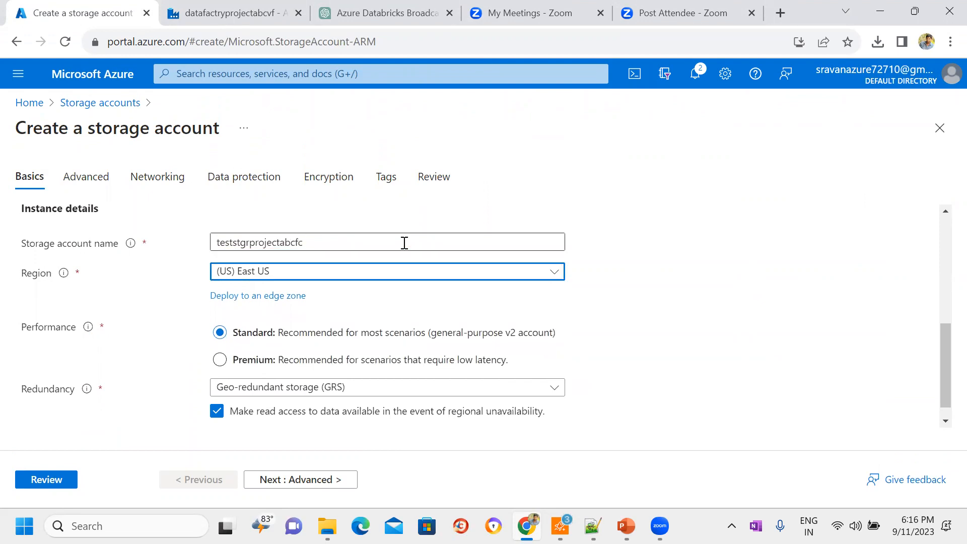
key("Tab")
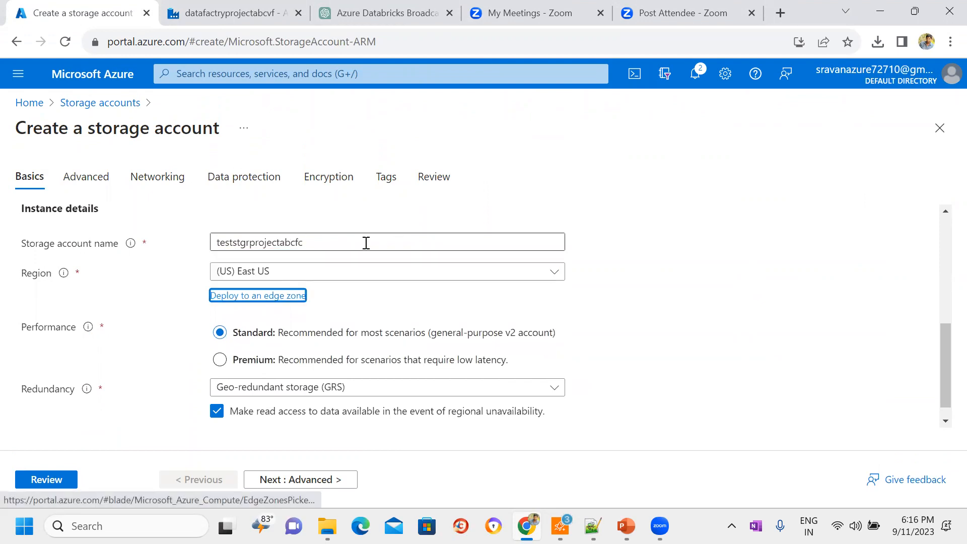
double_click(295, 243)
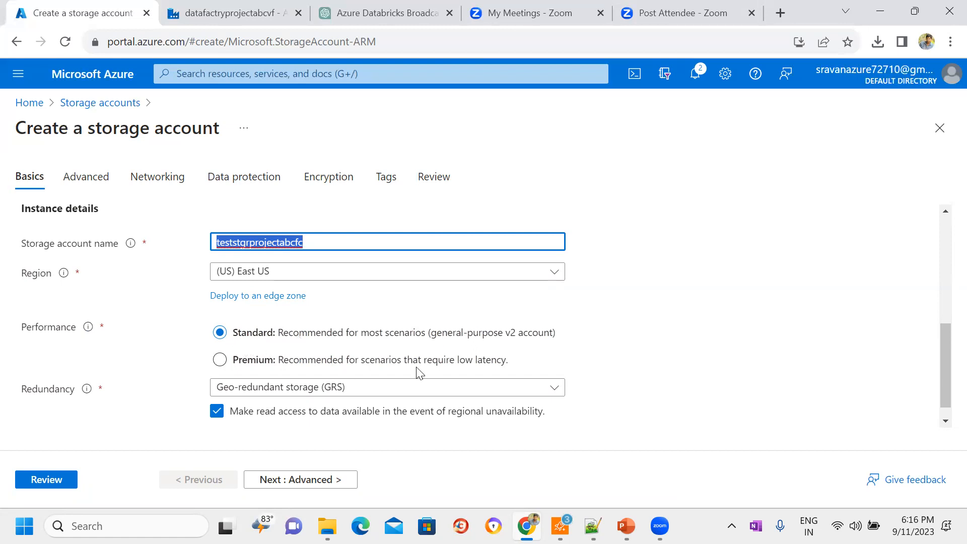
left_click(521, 394)
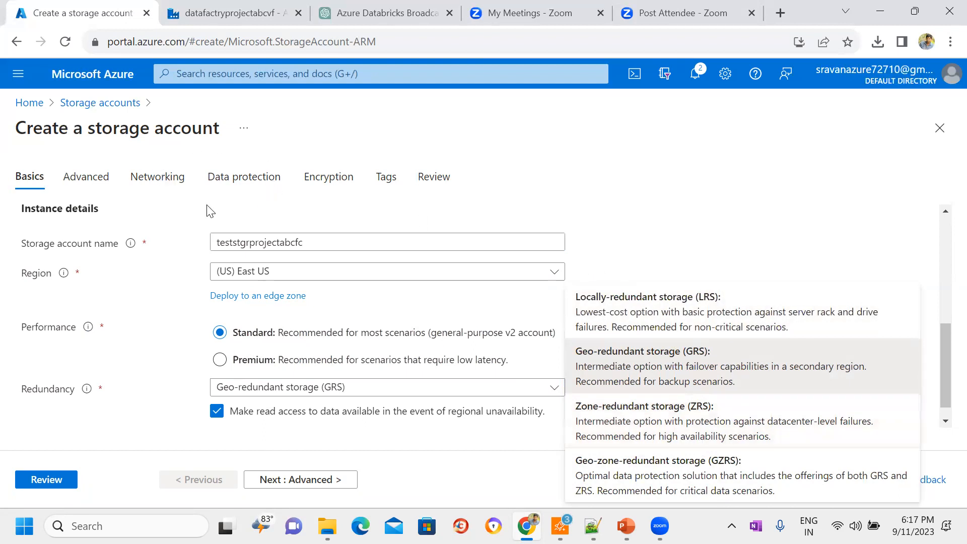
left_click(761, 331)
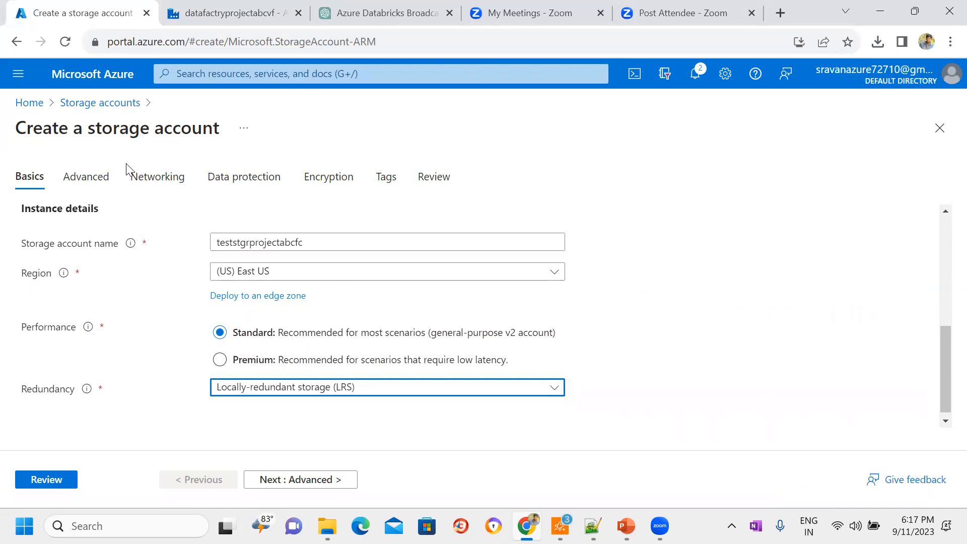
left_click_drag(91, 130, 227, 137)
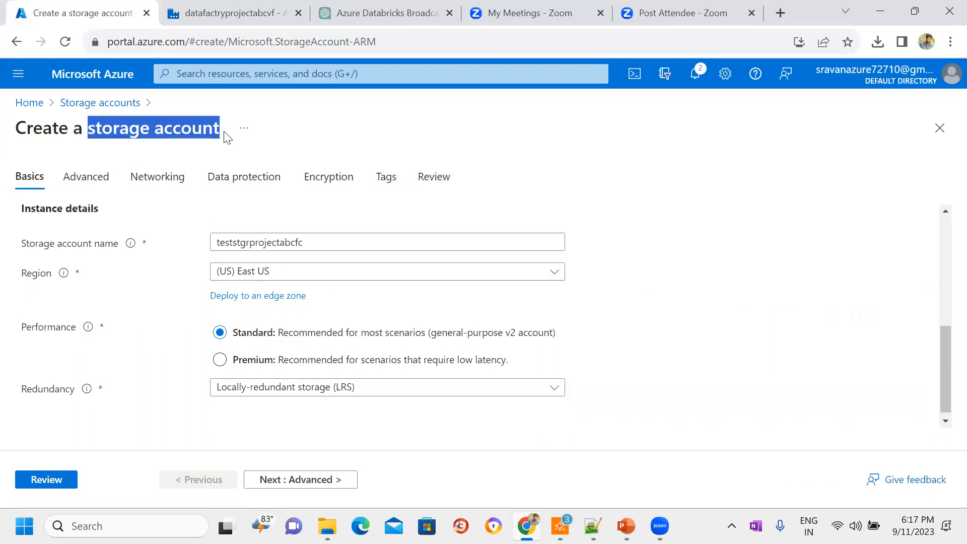
left_click(191, 151)
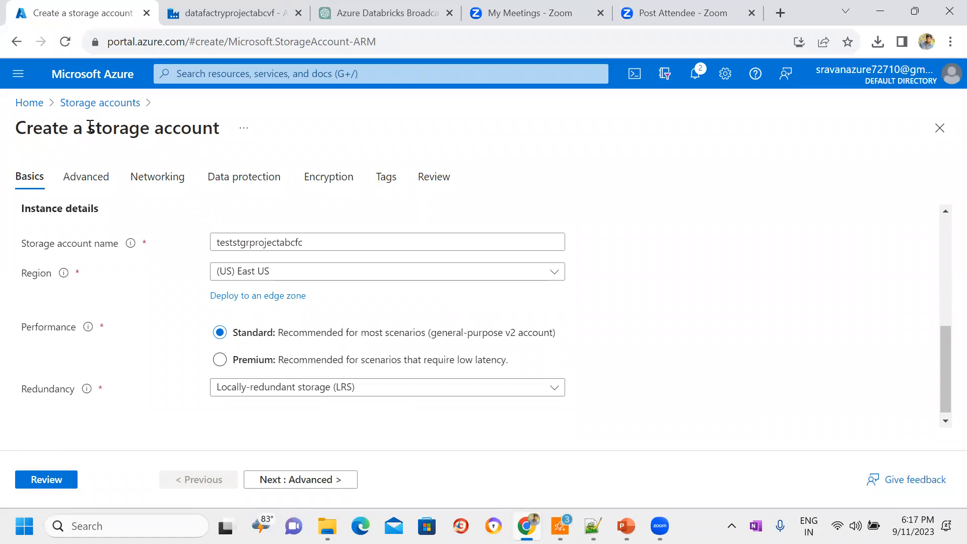
left_click_drag(87, 126, 233, 142)
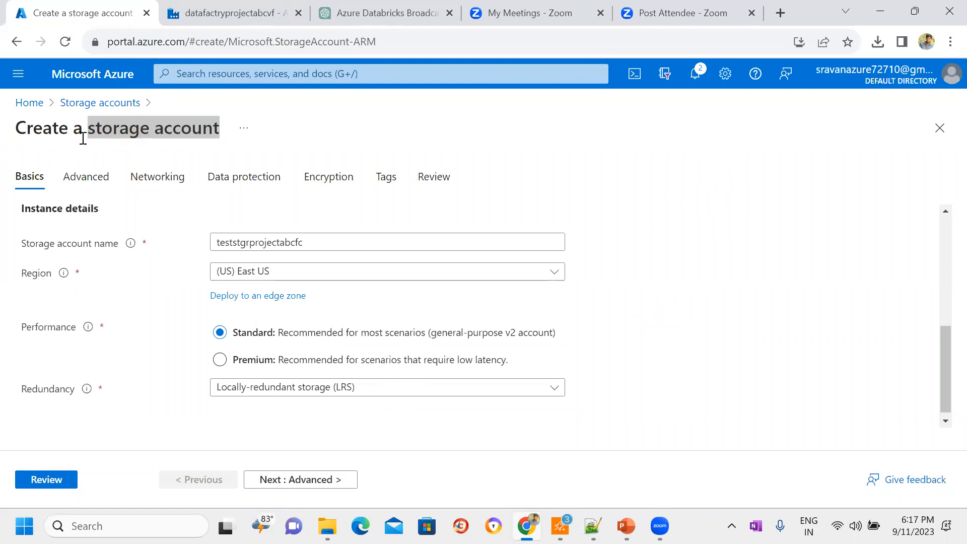
left_click(83, 139)
left_click_drag(87, 129, 223, 125)
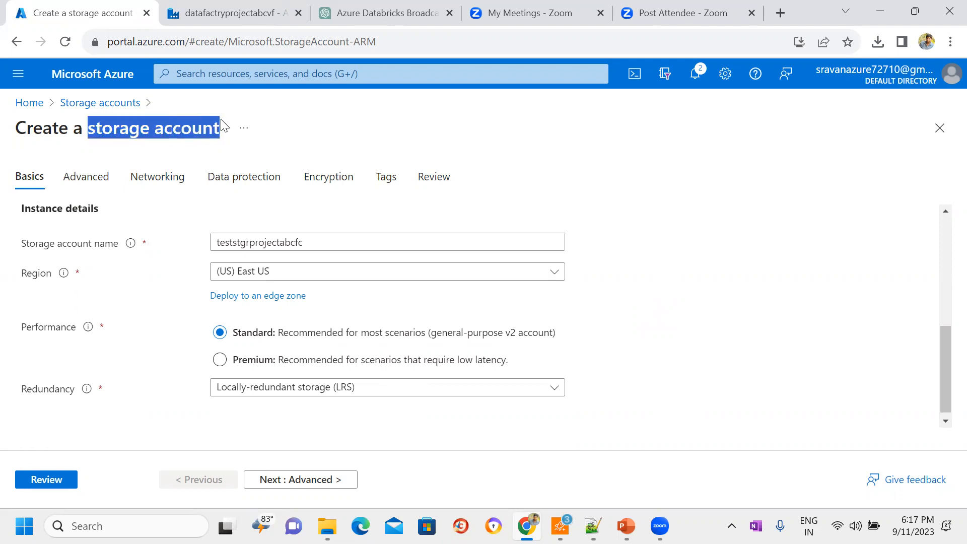
left_click(739, 204)
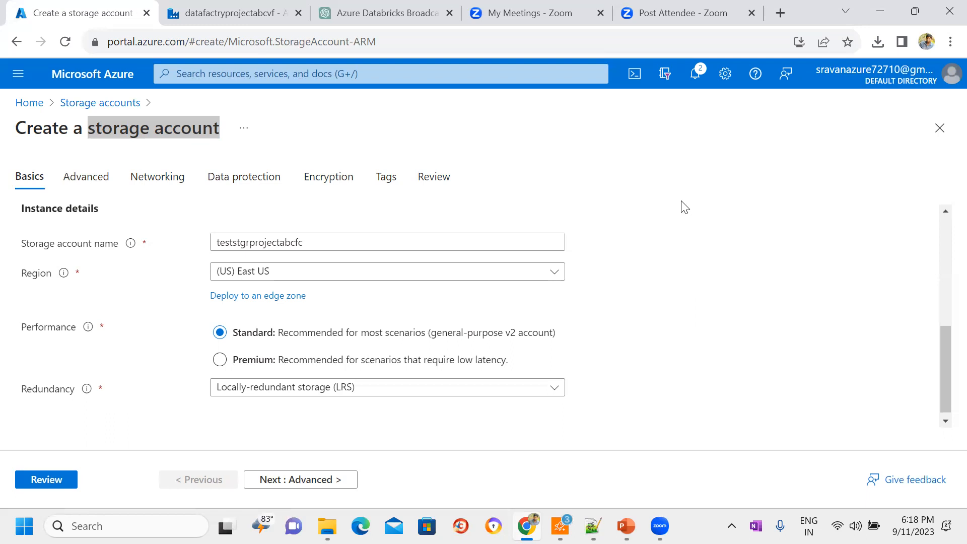
left_click(109, 149)
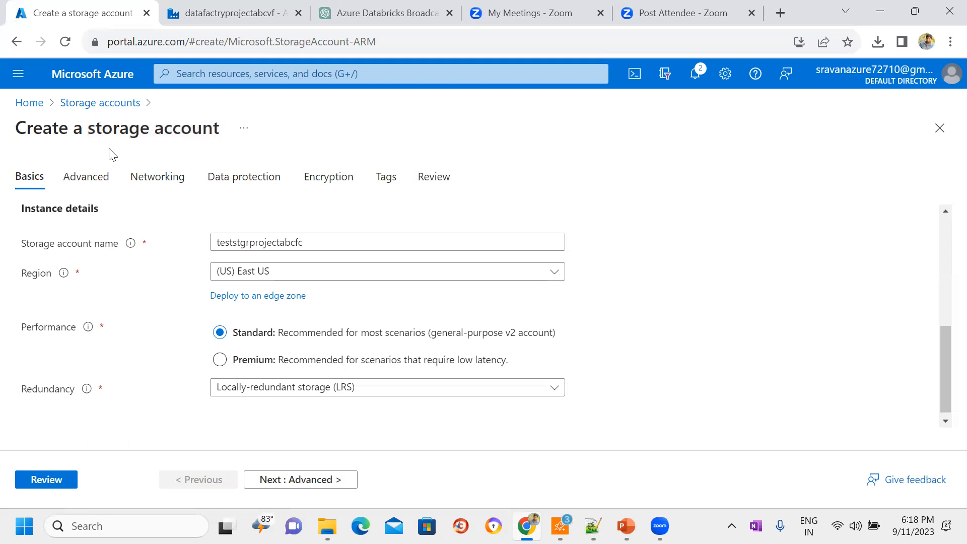
left_click_drag(87, 124, 241, 130)
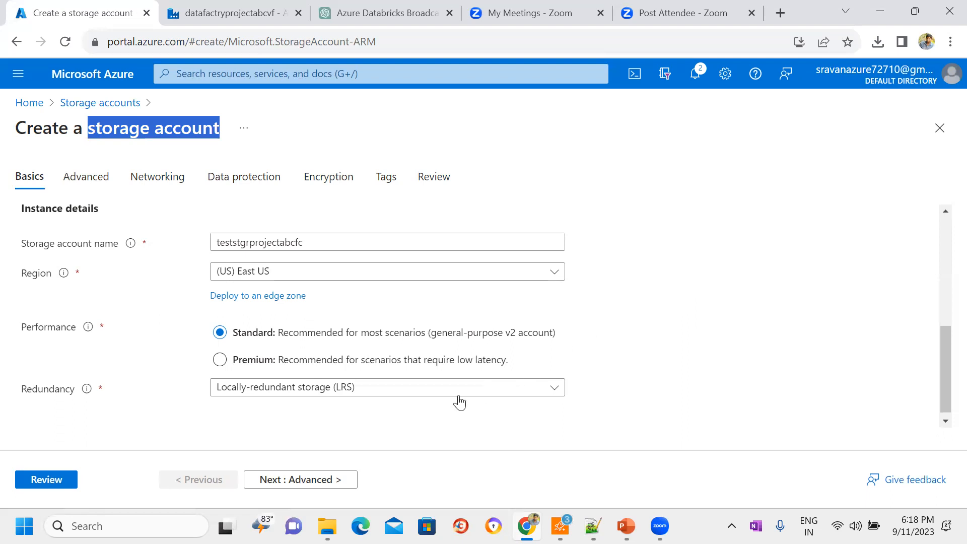
Step: Review the redundancy options, keeping Locally-redundant storage (LRS), and search Google for "storage account lrs to grs vs zrs"
left_click(531, 390)
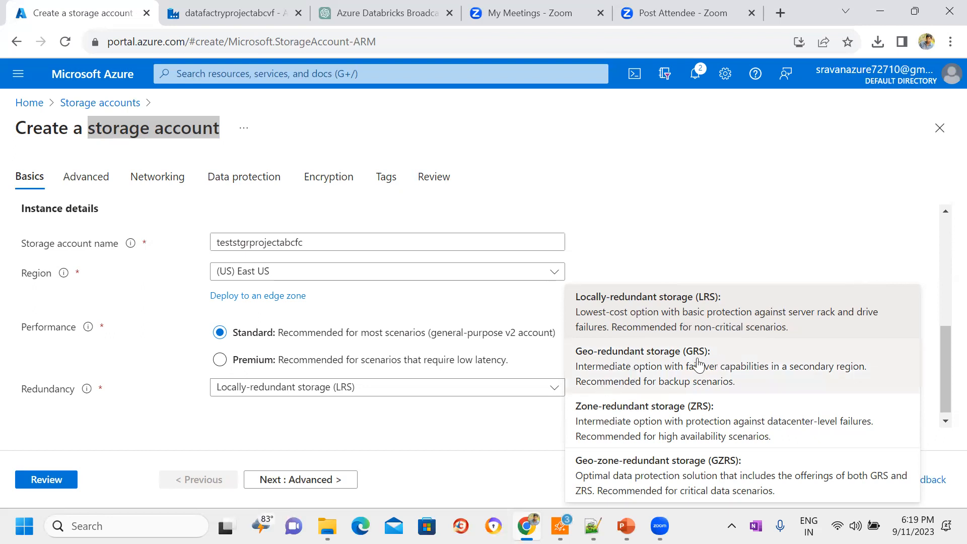
left_click(687, 309)
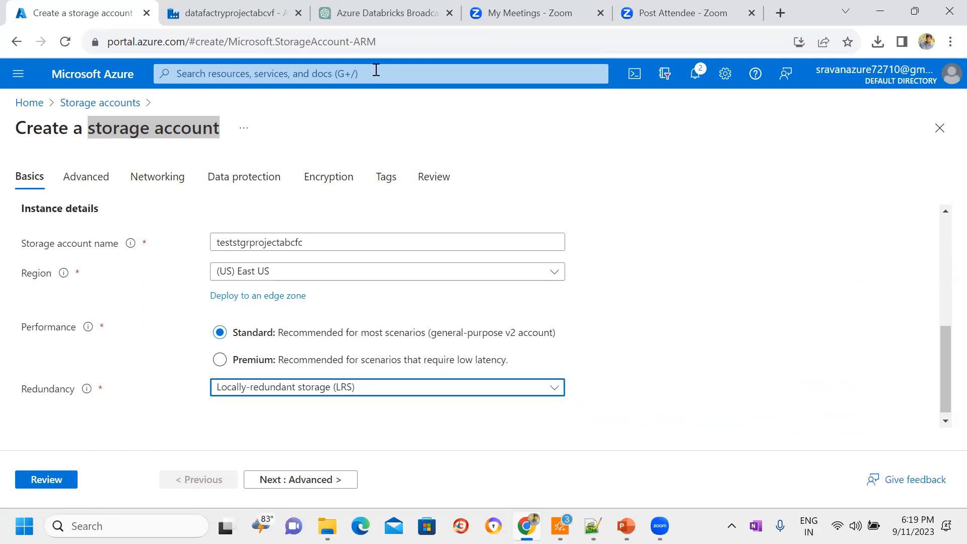
left_click(782, 14)
type("storag")
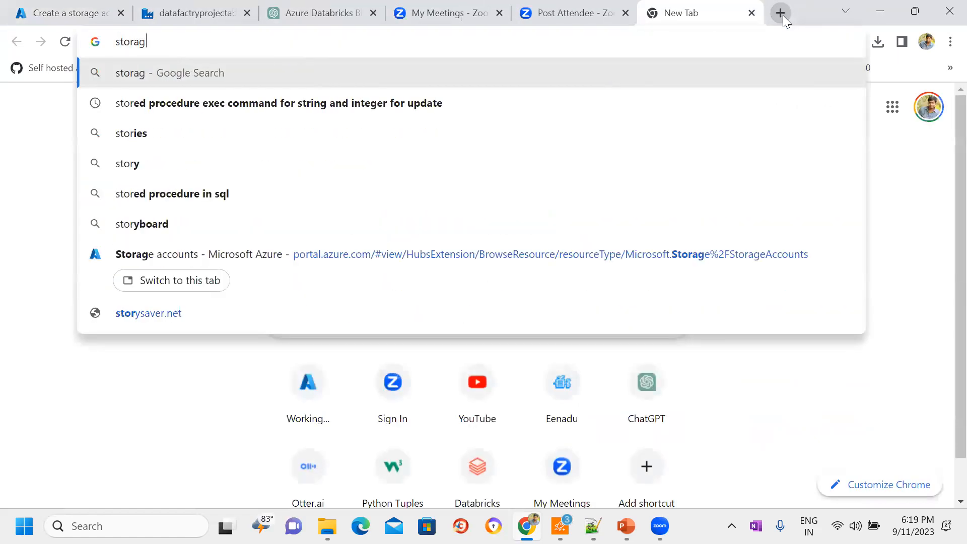
type("e account ")
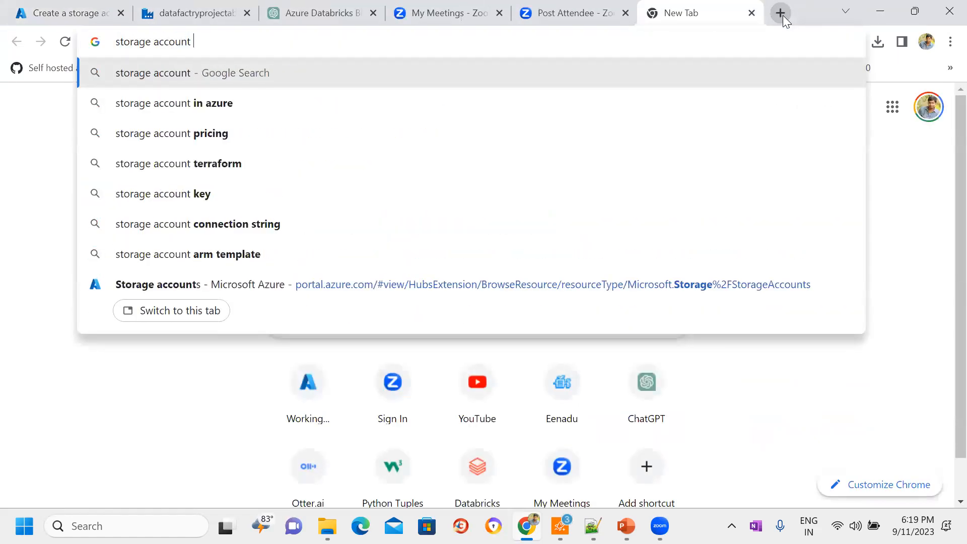
type("lrs to grs")
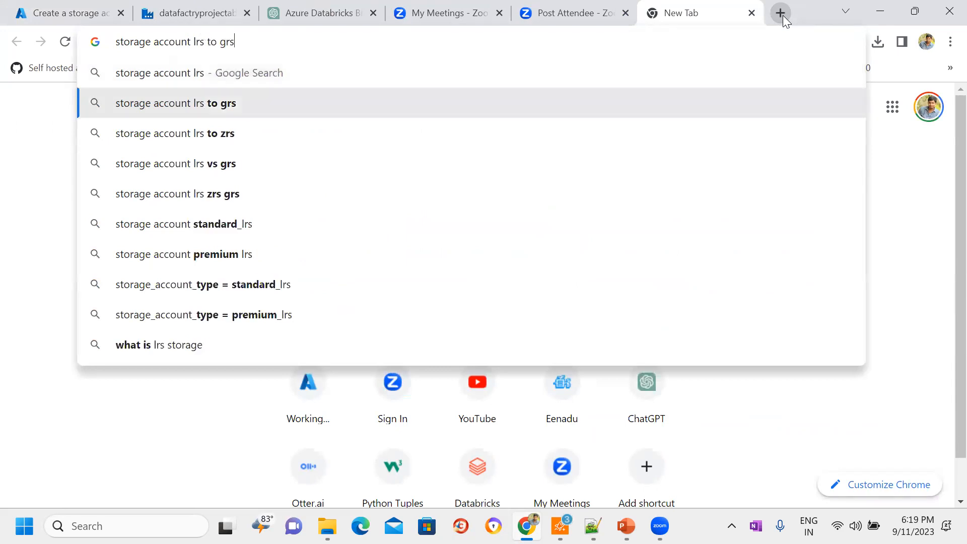
type(" vs zrs")
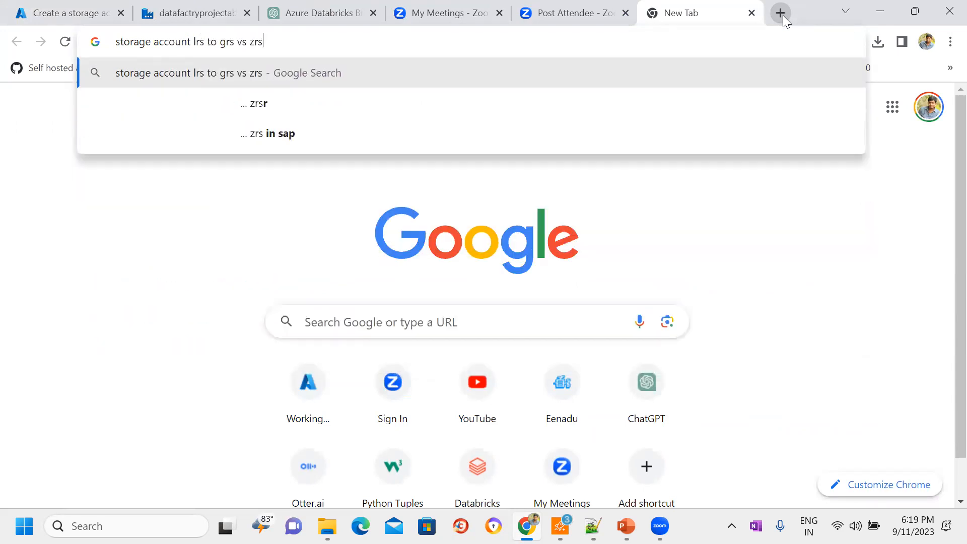
key("Return")
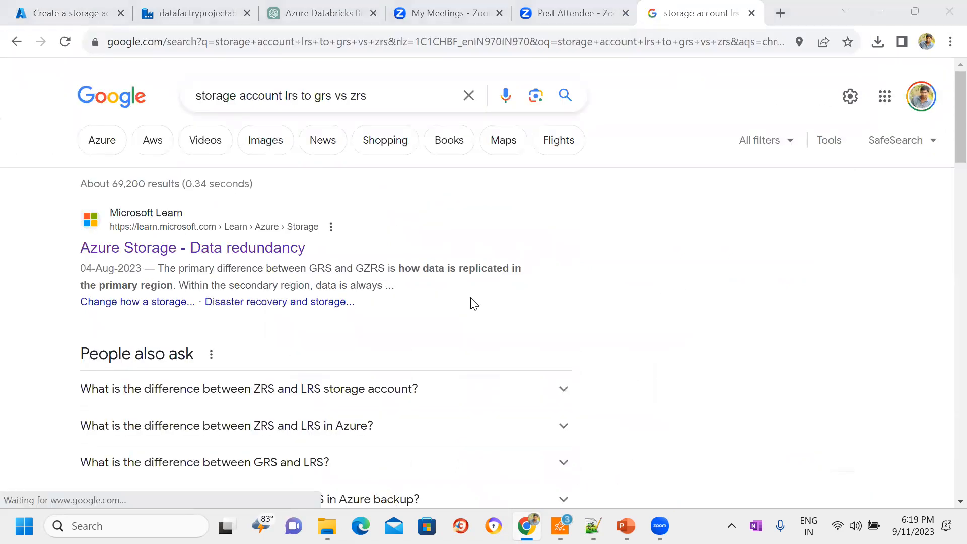
Step: Open the Microsoft Learn article on Azure Storage data redundancy and read its Locally redundant storage section, including the replication diagram
left_click(210, 246)
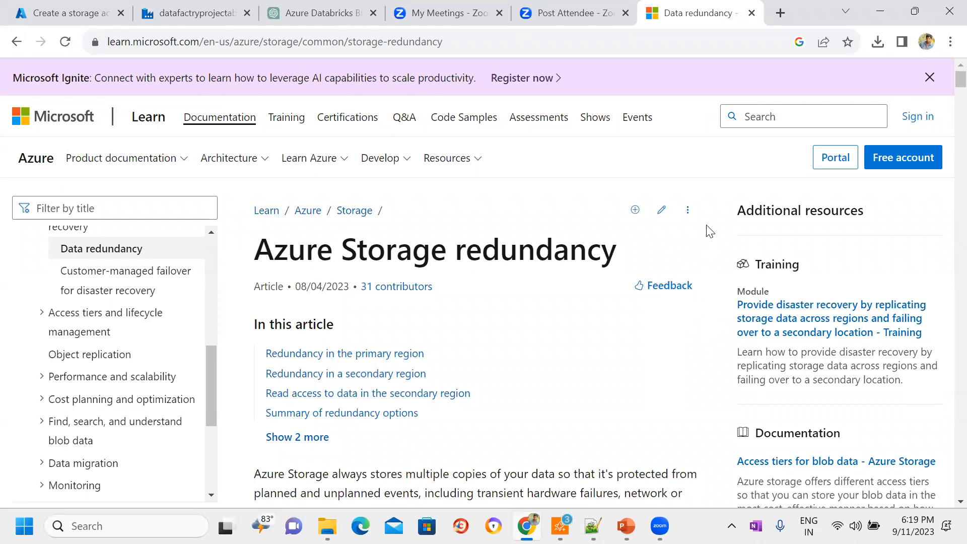
scroll(710, 232, "down", 5)
scroll(710, 231, "down", 10)
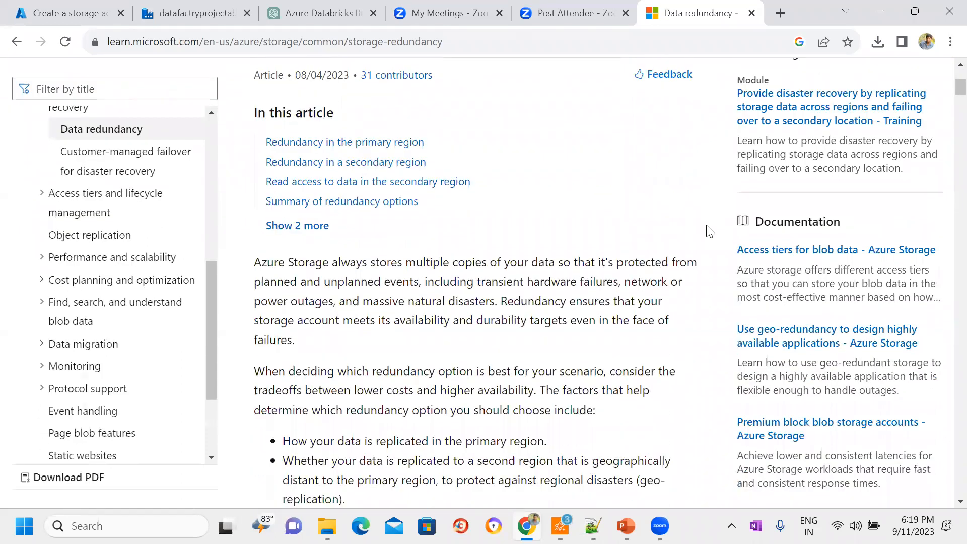
scroll(710, 231, "down", 12)
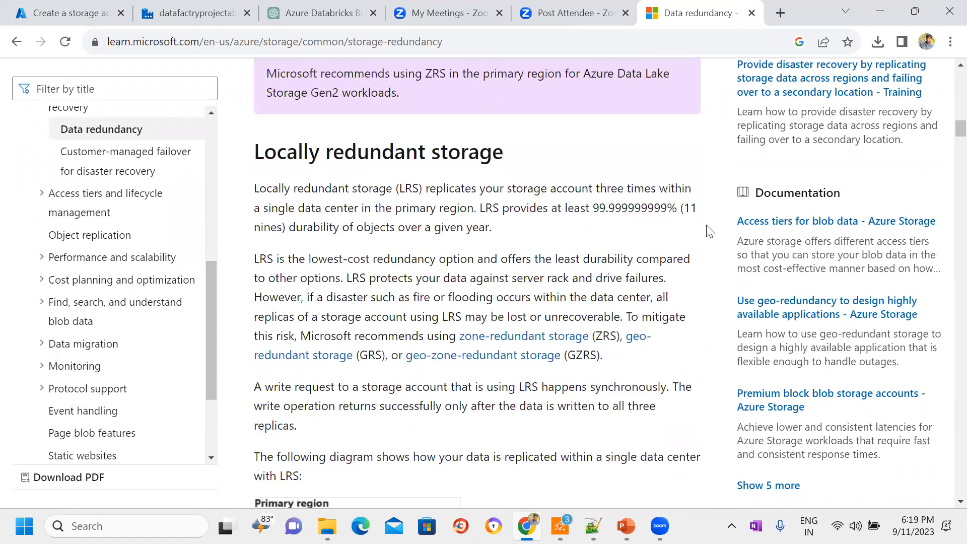
left_click_drag(254, 151, 538, 171)
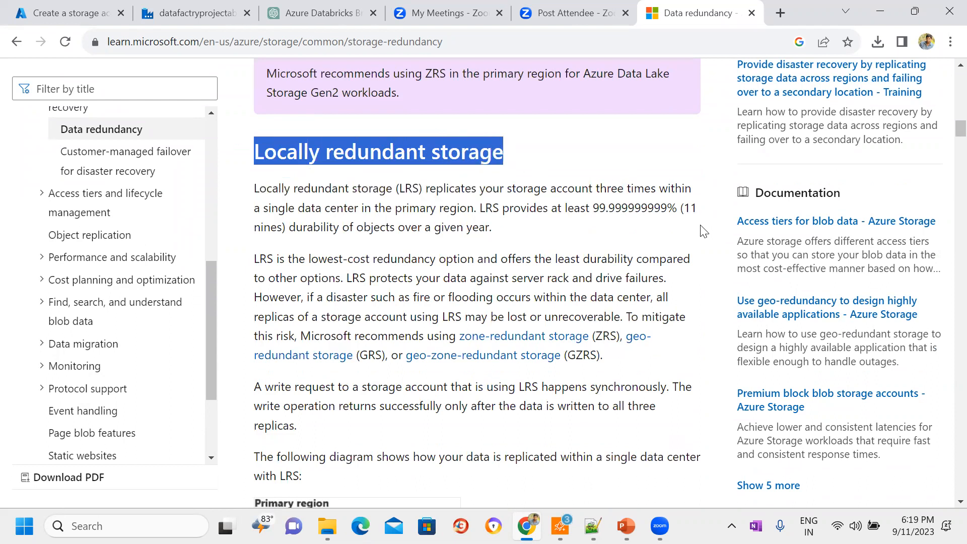
scroll(704, 232, "down", 5)
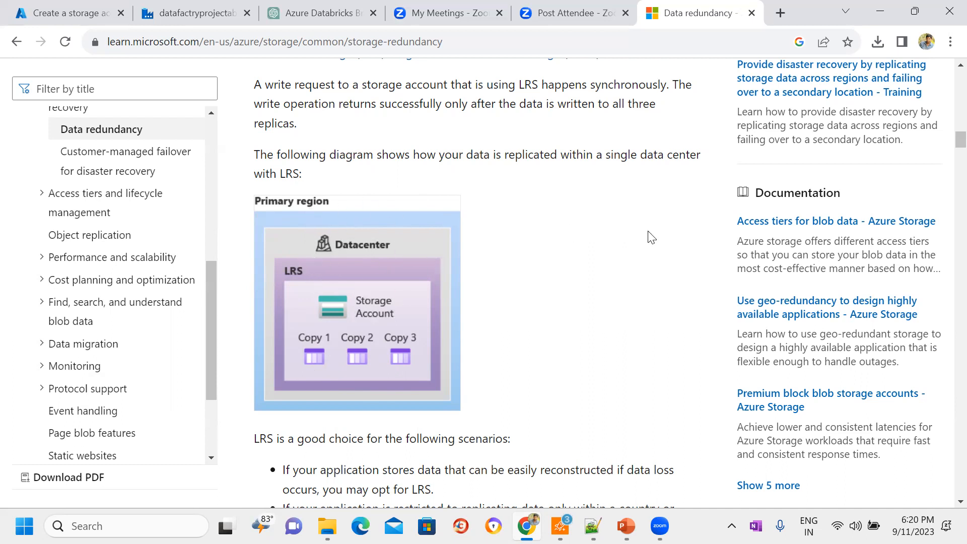
Step: Read the scenarios suited to LRS and continue to the Zone-redundant storage section of the article
scroll(651, 237, "down", 1)
scroll(651, 238, "down", 5)
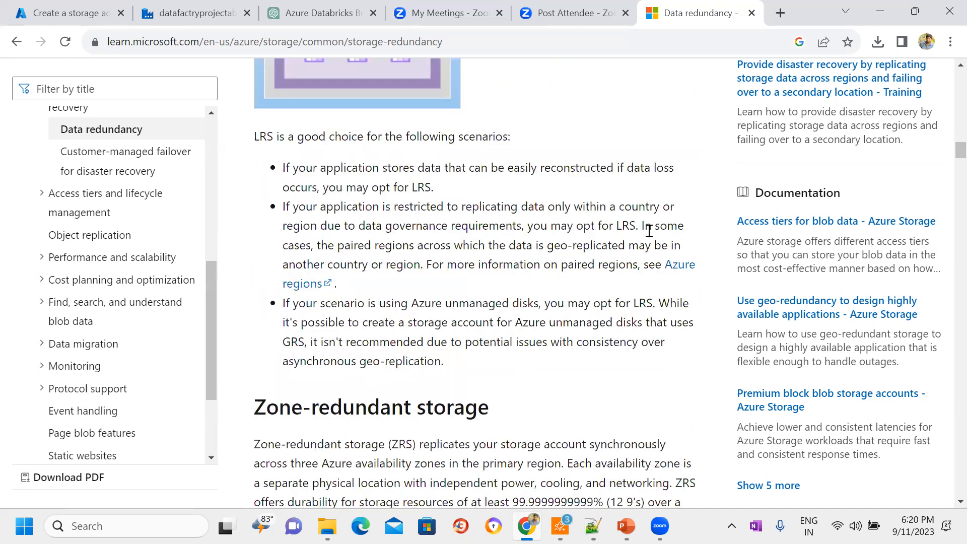
scroll(650, 232, "down", 1)
scroll(650, 231, "down", 1)
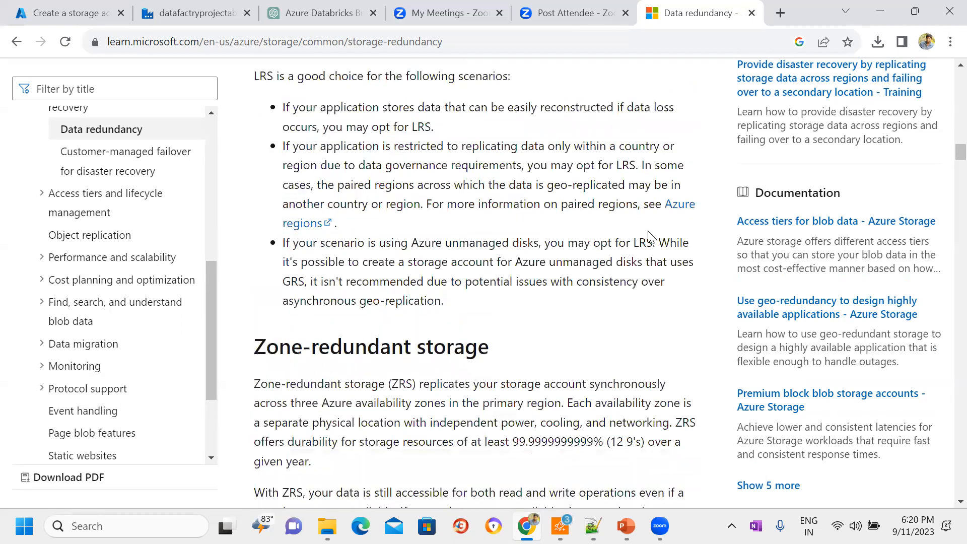
scroll(650, 234, "down", 1)
scroll(649, 231, "down", 5)
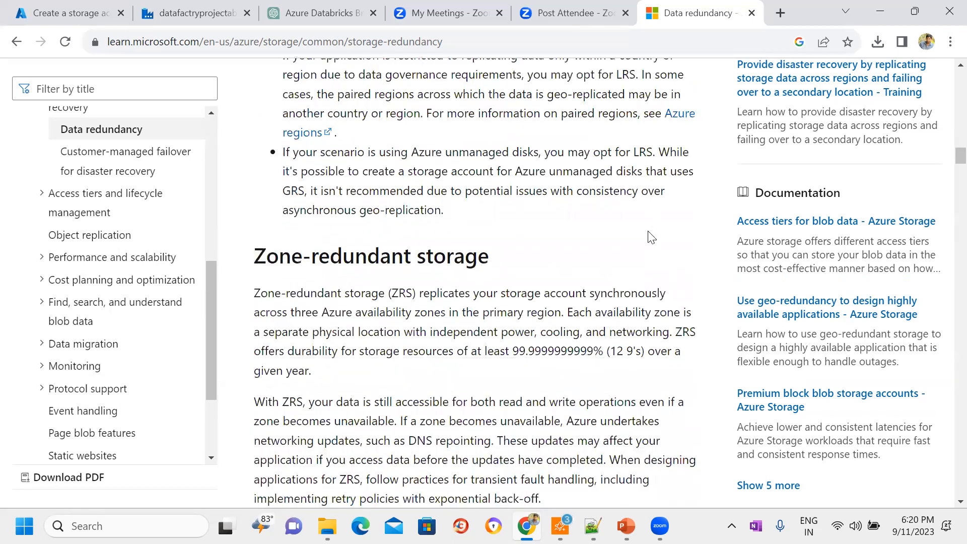
scroll(649, 231, "up", 9)
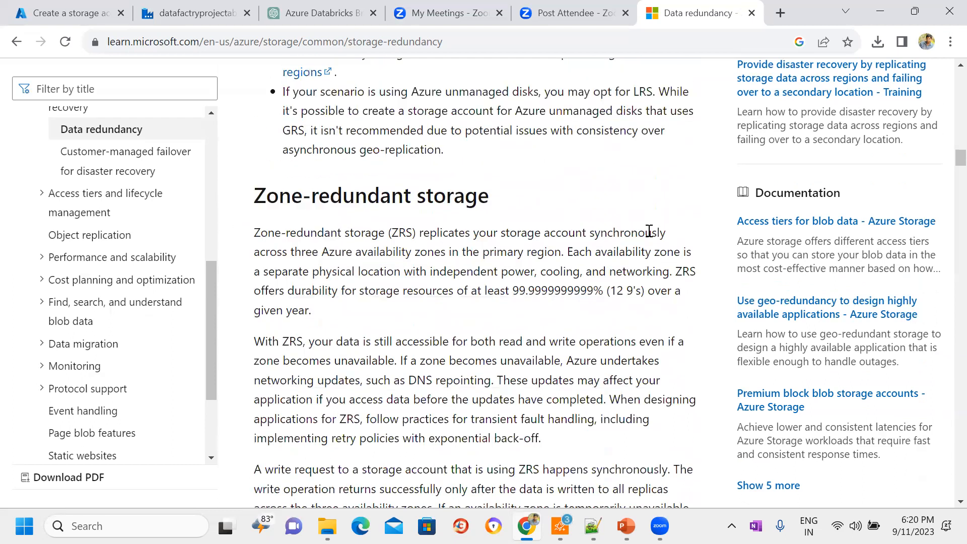
scroll(649, 231, "down", 10)
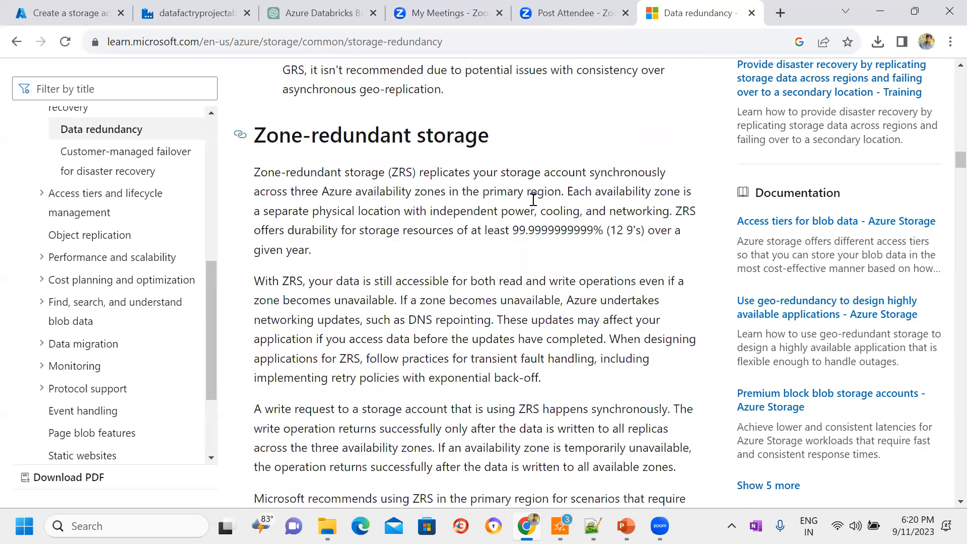
Step: Read the Zone-redundant storage section of the article down to its replication diagram
left_click_drag(255, 136, 330, 135)
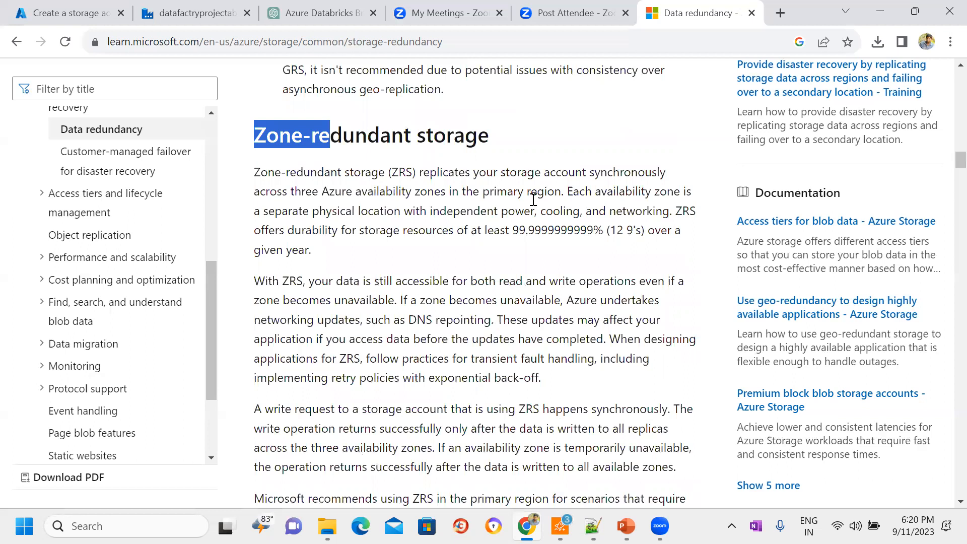
left_click(533, 200)
scroll(533, 200, "down", 10)
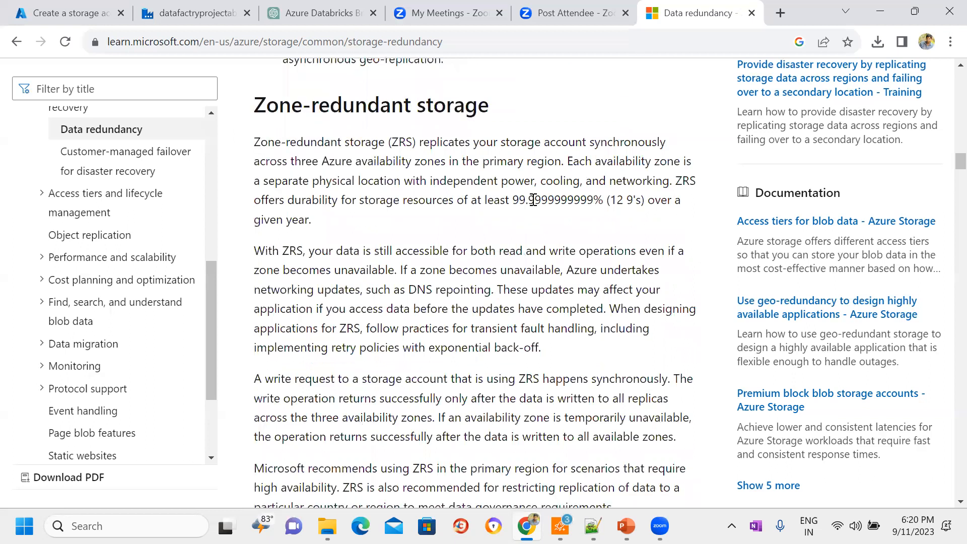
scroll(533, 200, "down", 1)
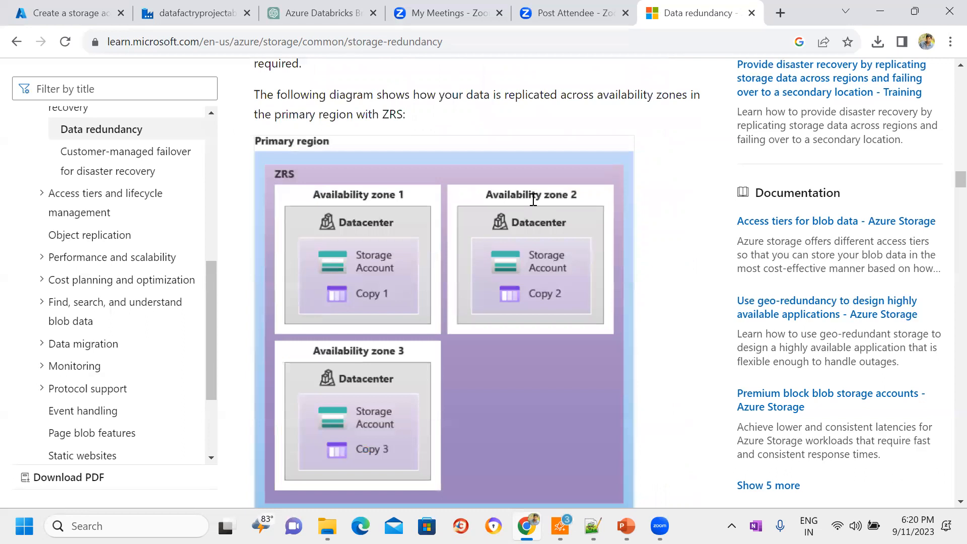
Step: Return to the Azure storage account form and set its redundancy to Zone-redundant storage (ZRS)
left_click(49, 10)
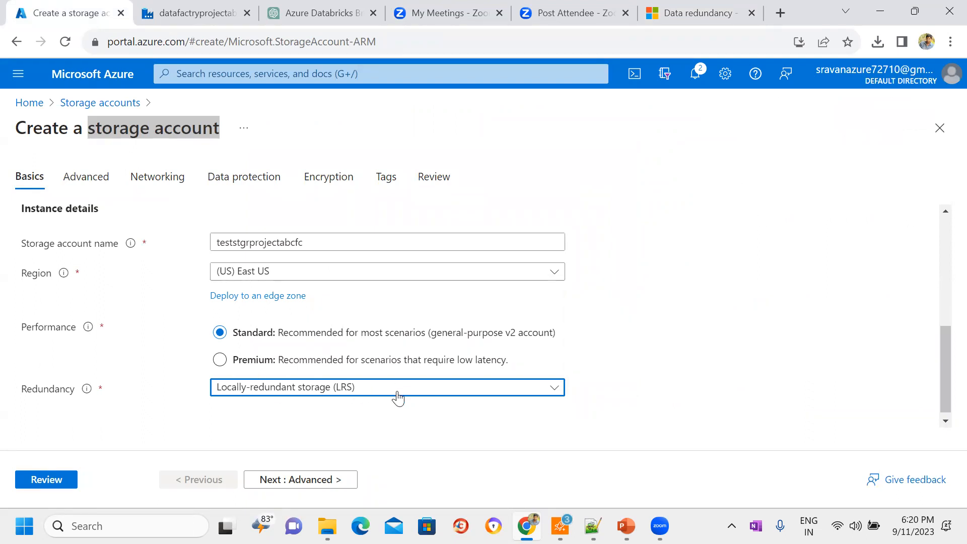
left_click(456, 392)
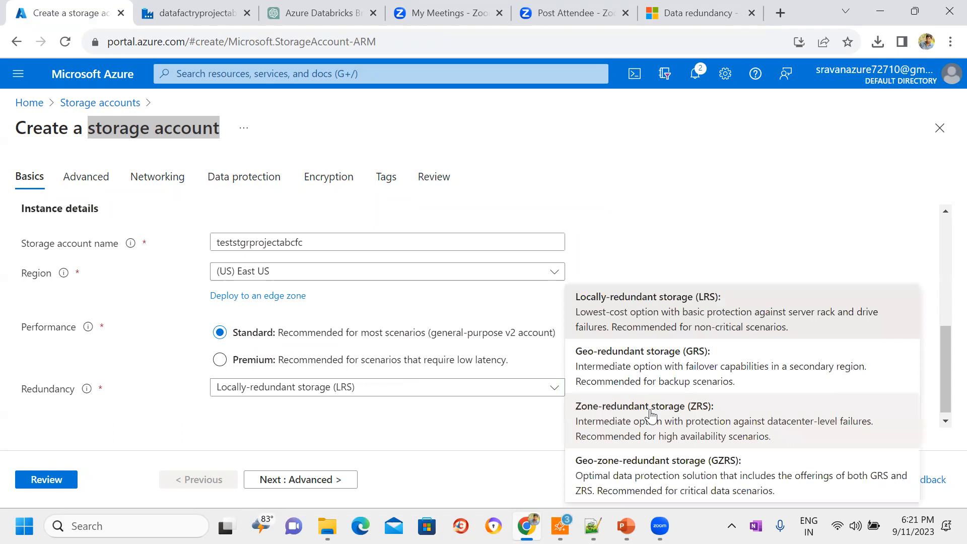
left_click(622, 410)
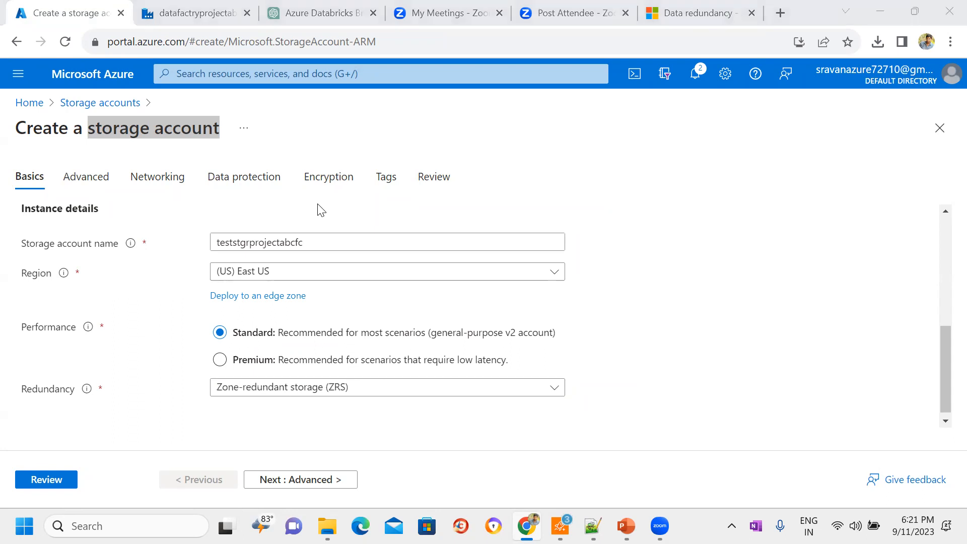
Step: Compare the article's ZRS replication diagram with the redundancy setting in the storage account form
left_click(713, 1)
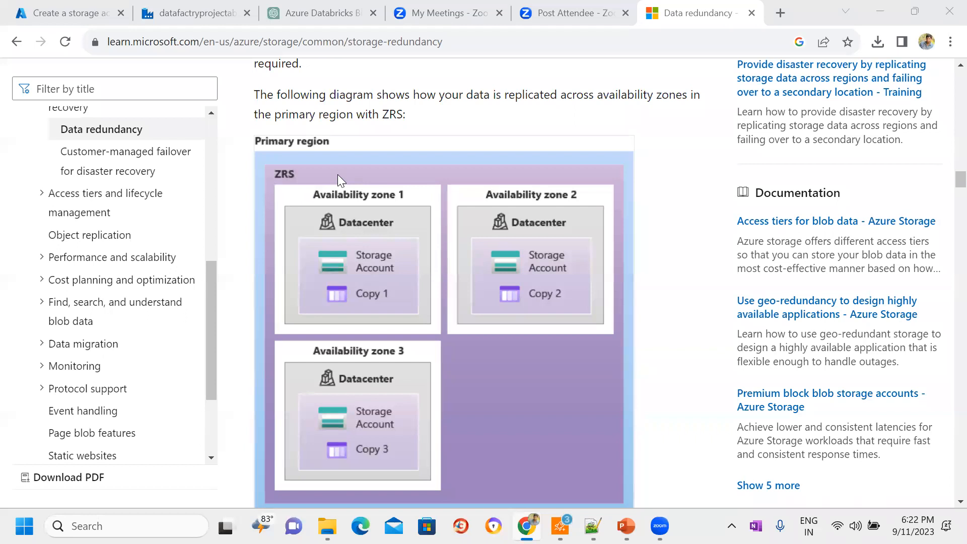
left_click(64, 11)
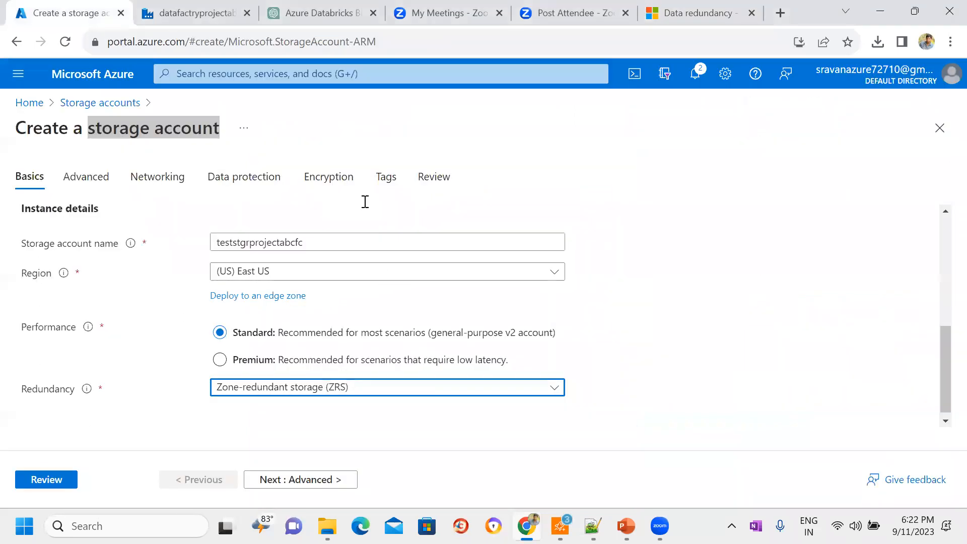
left_click(692, 13)
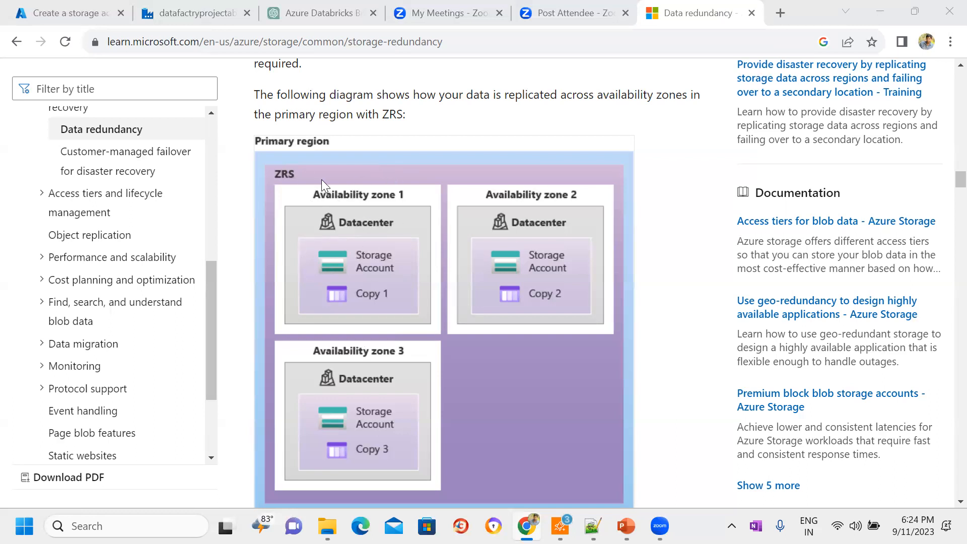
left_click(83, 2)
Step: Switch the redundancy to Locally-redundant storage (LRS) and back to Zone-redundant storage (ZRS)
left_click(637, 331)
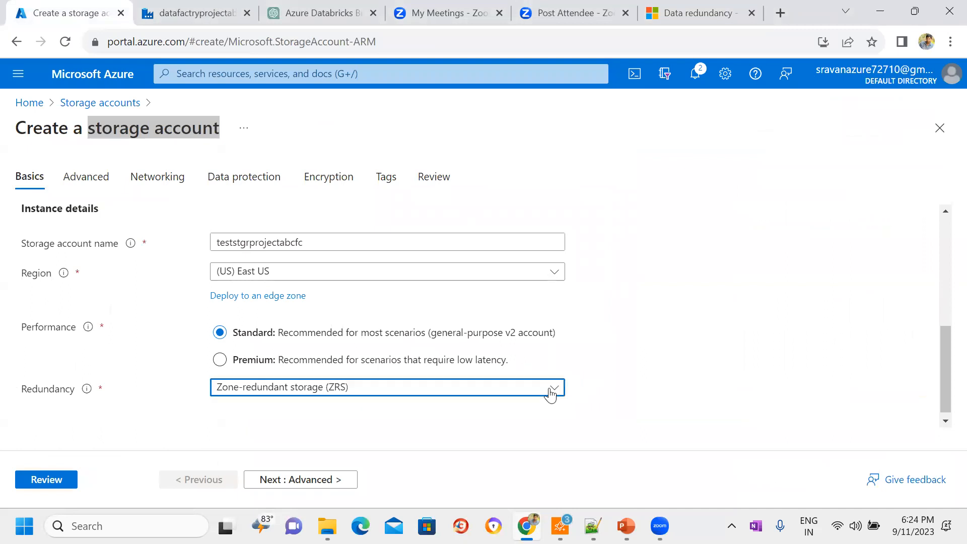
left_click(554, 389)
left_click(700, 318)
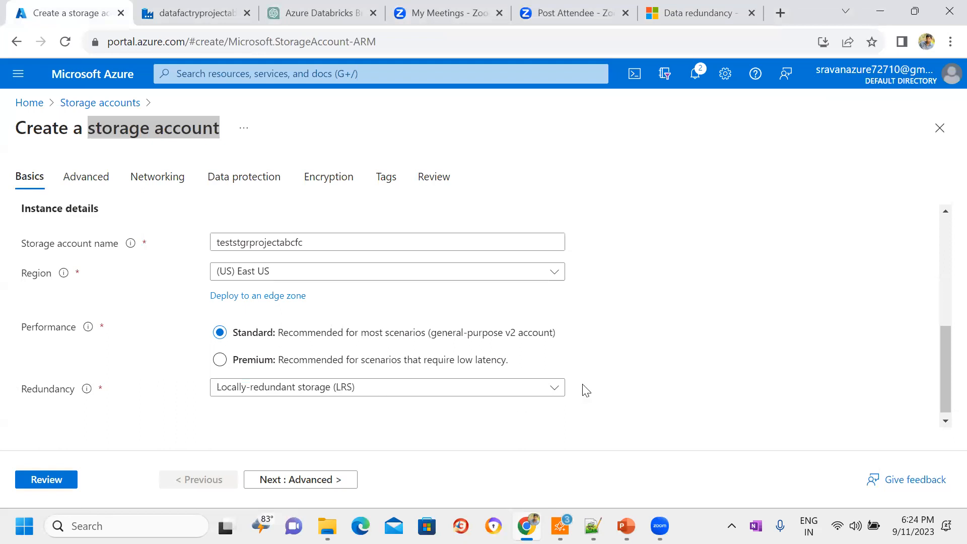
left_click(552, 389)
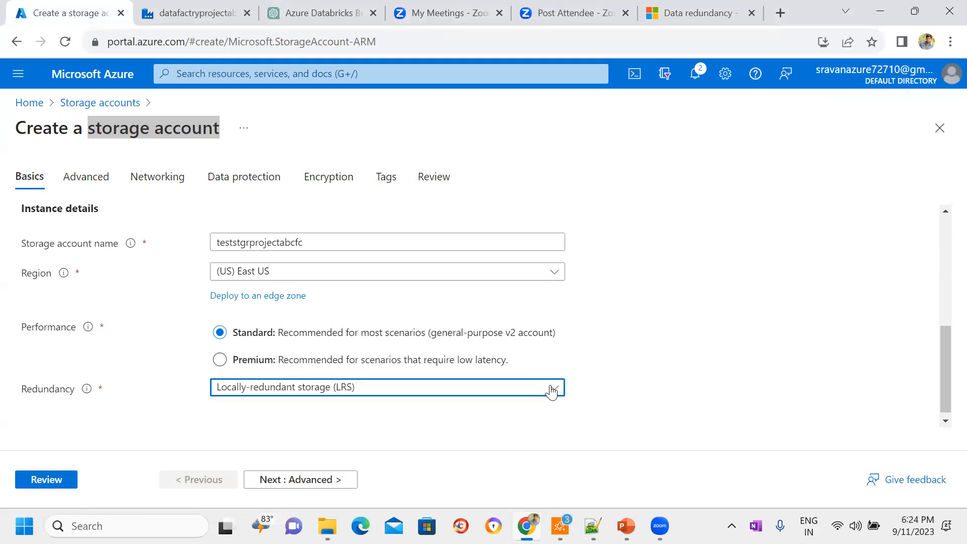
left_click(744, 413)
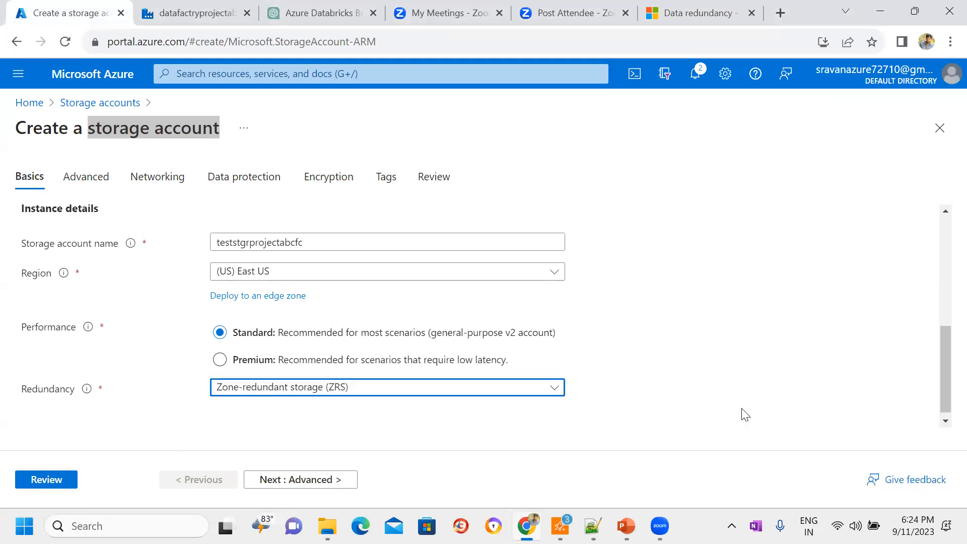
left_click(681, 254)
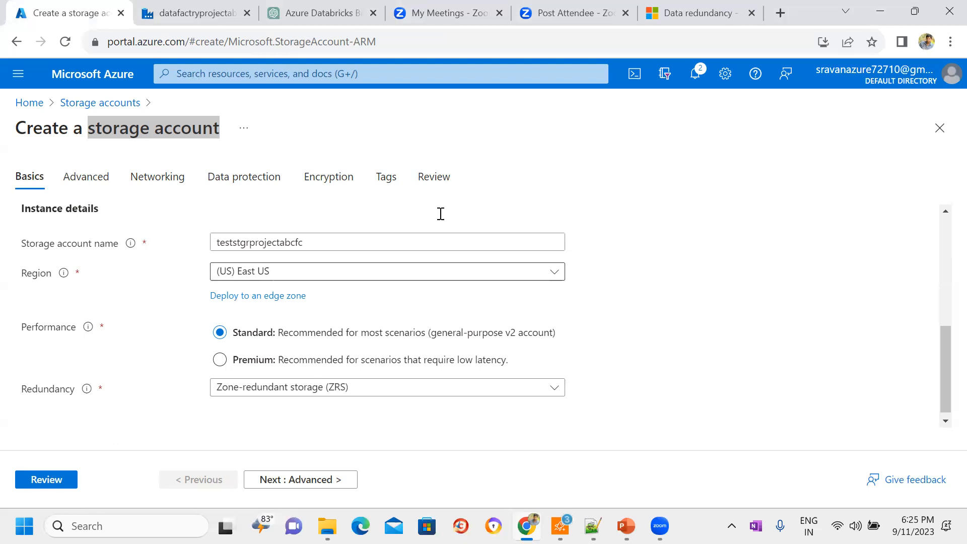
Step: Continue through the redundancy article to the Geo-redundant storage section and dismiss the CCleaner notification
left_click(701, 12)
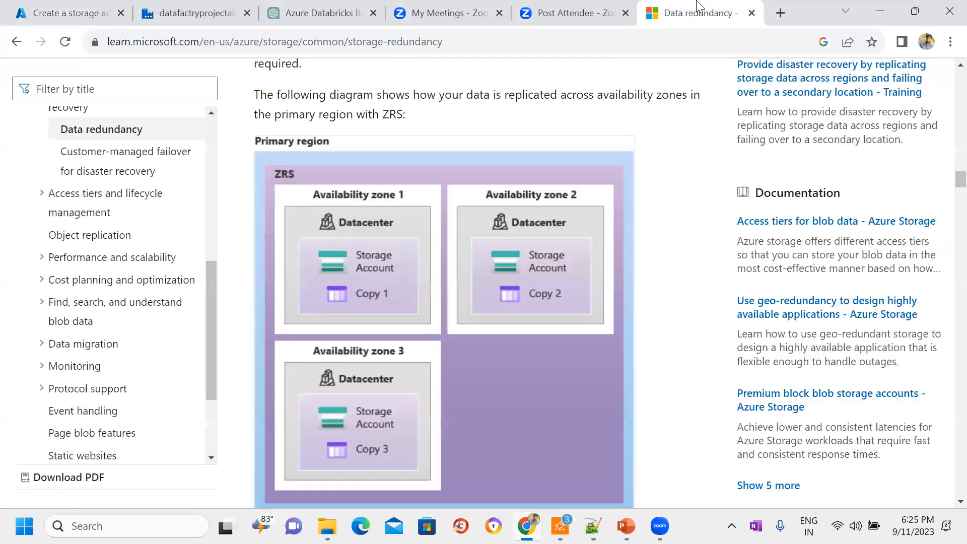
scroll(670, 247, "down", 8)
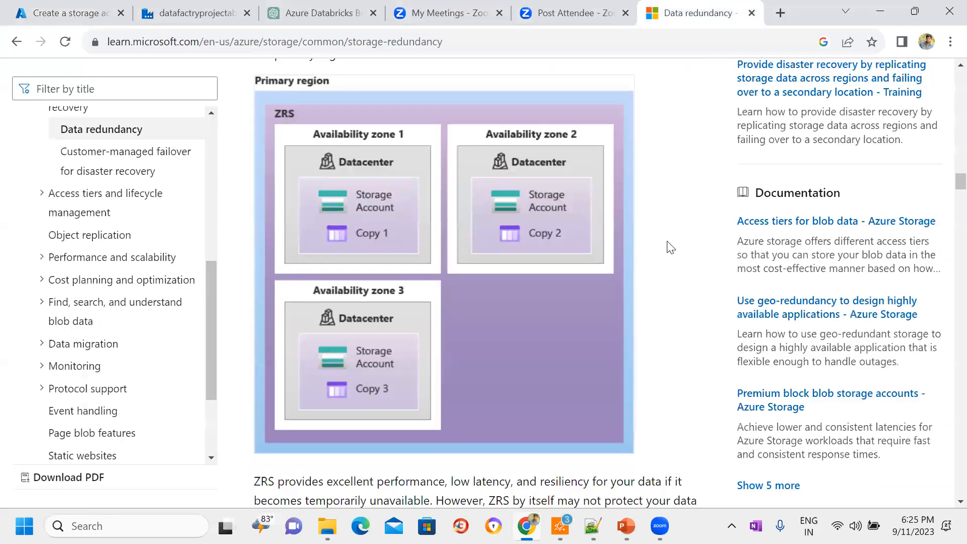
scroll(670, 247, "down", 15)
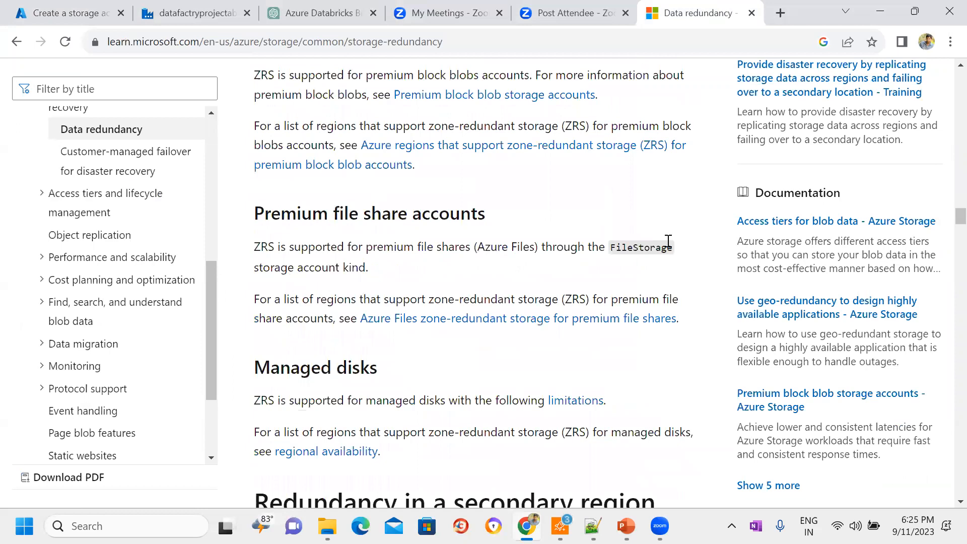
scroll(668, 248, "down", 1)
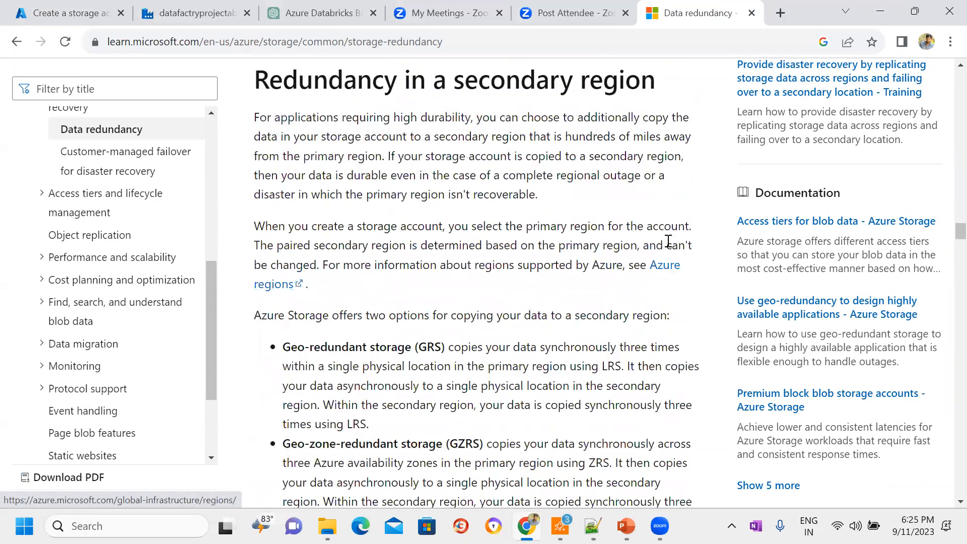
scroll(668, 247, "down", 3)
scroll(668, 247, "down", 18)
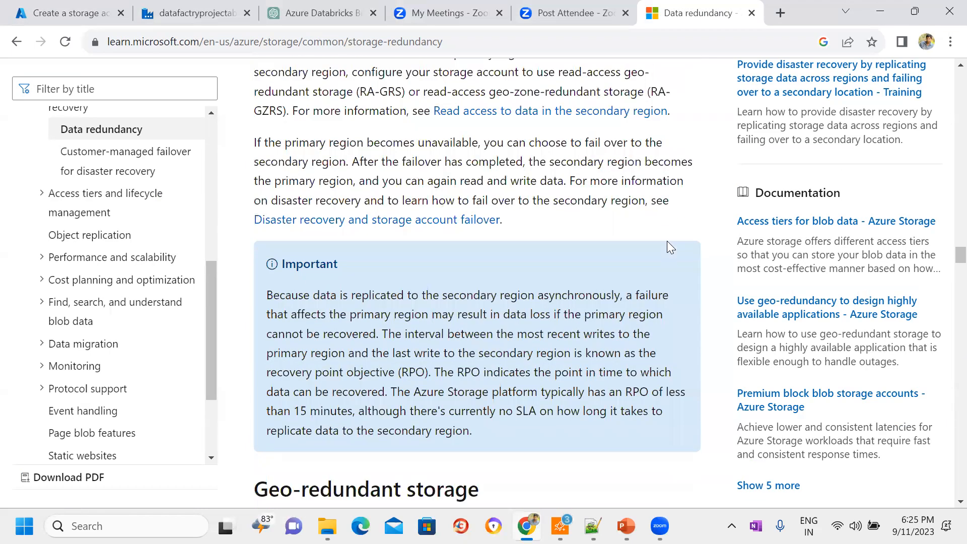
scroll(671, 248, "down", 1)
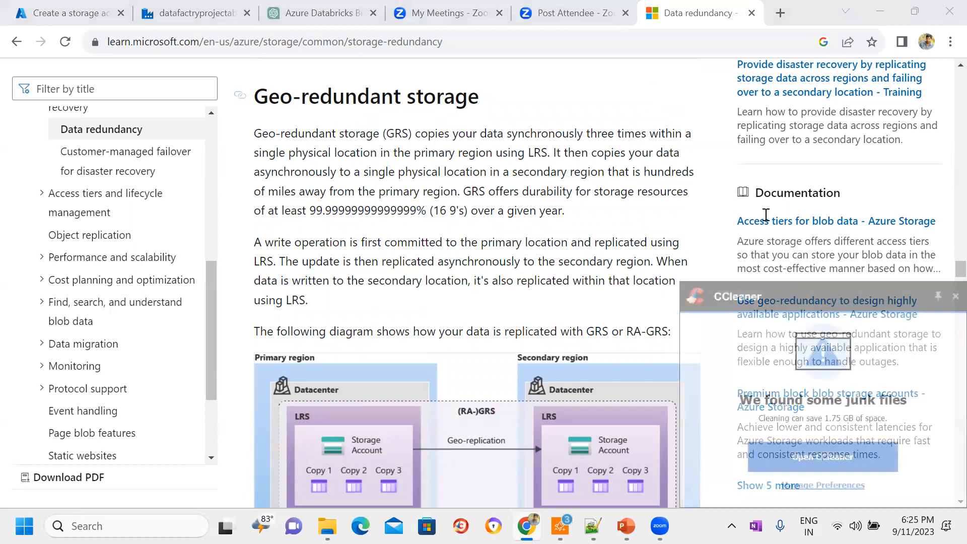
left_click(956, 296)
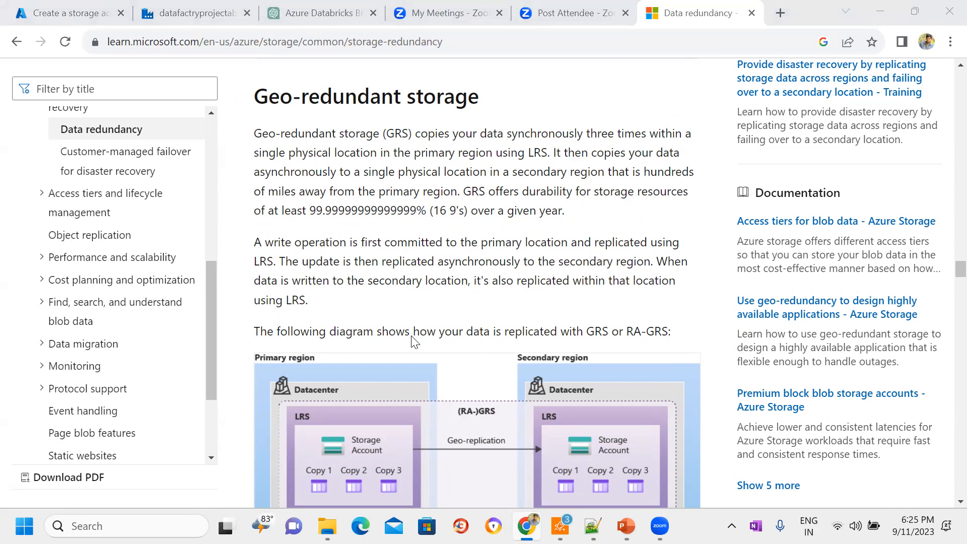
Step: Set the storage account's redundancy to Geo-redundant storage (GRS) in the Azure form, leaving read access during regional unavailability enabled
key("ctrl+1")
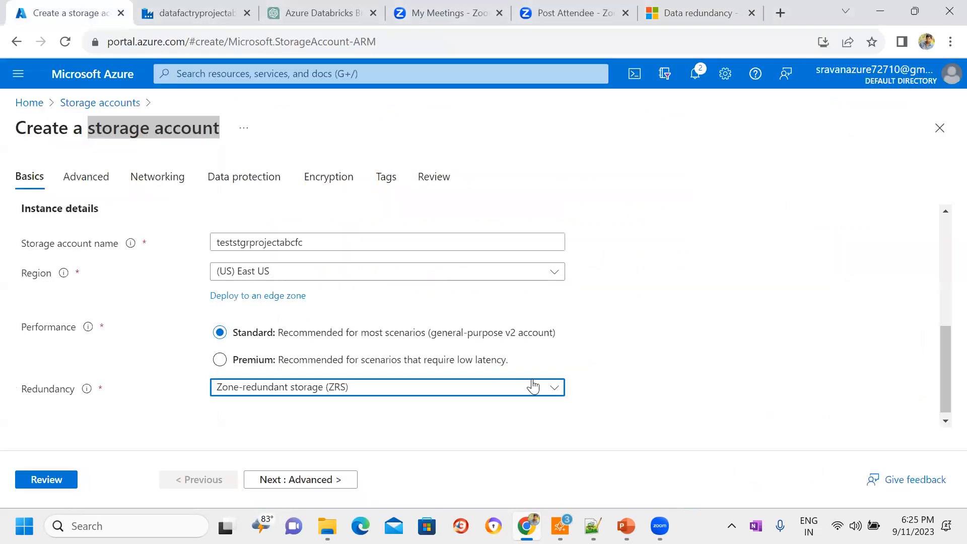
left_click(552, 392)
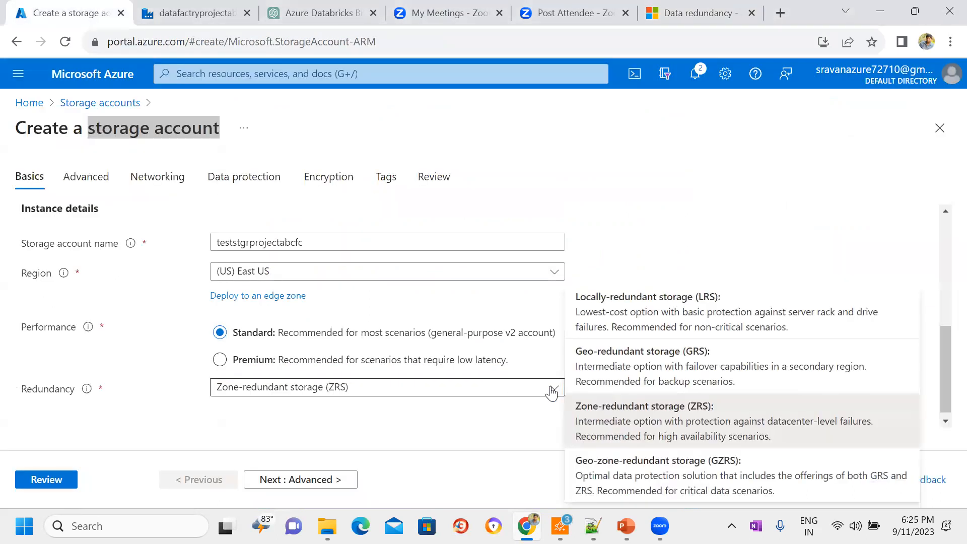
left_click(642, 372)
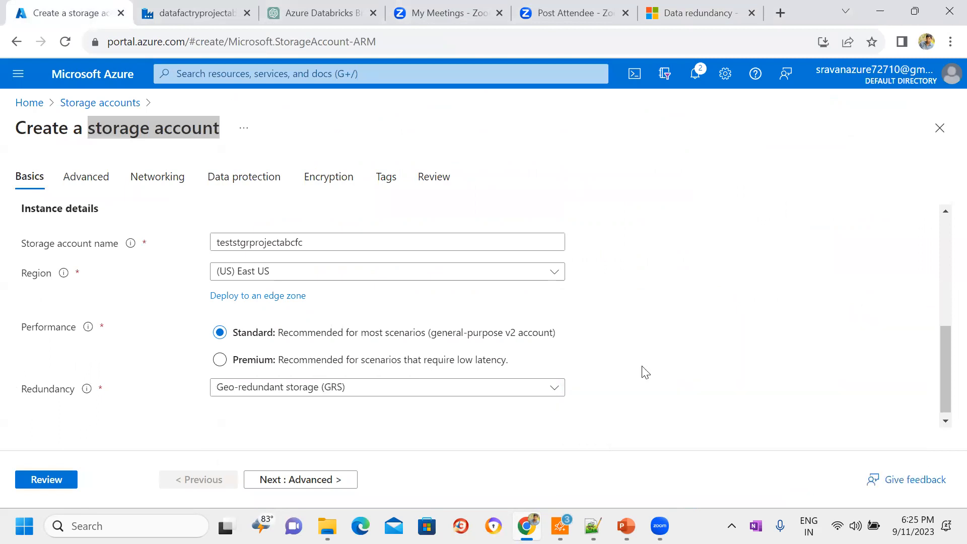
left_click(531, 166)
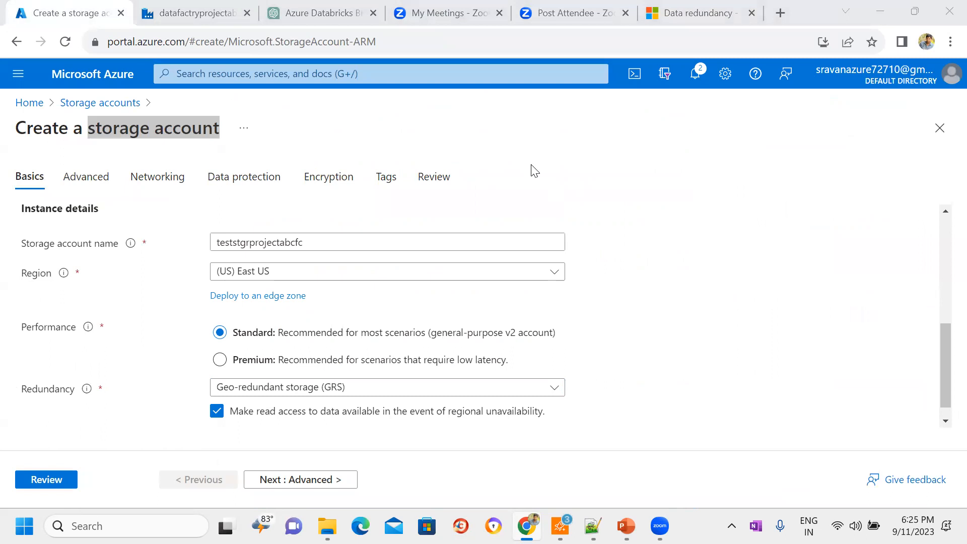
Step: Examine the article's GRS/RA-GRS primary and secondary region diagram alongside the storage account's region and redundancy settings
left_click(665, 2)
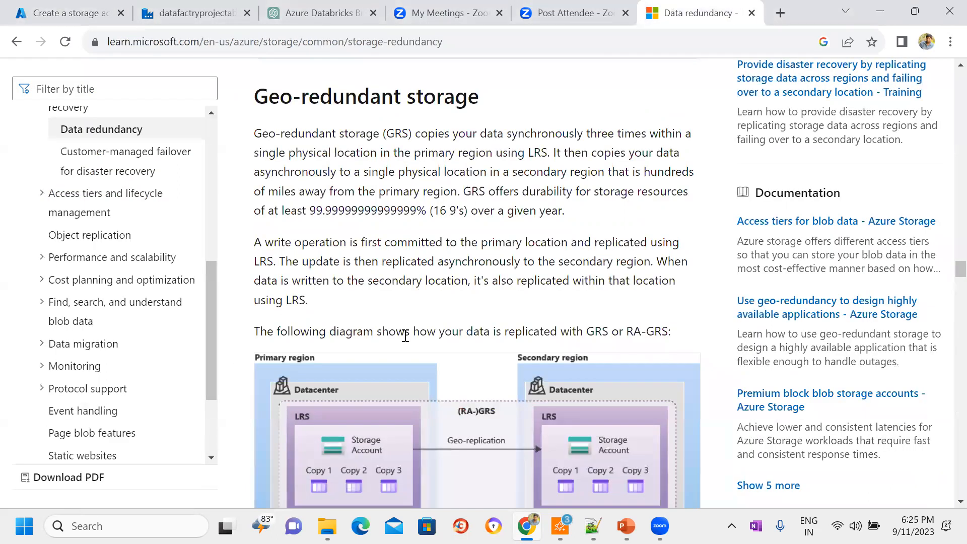
scroll(696, 337, "down", 3)
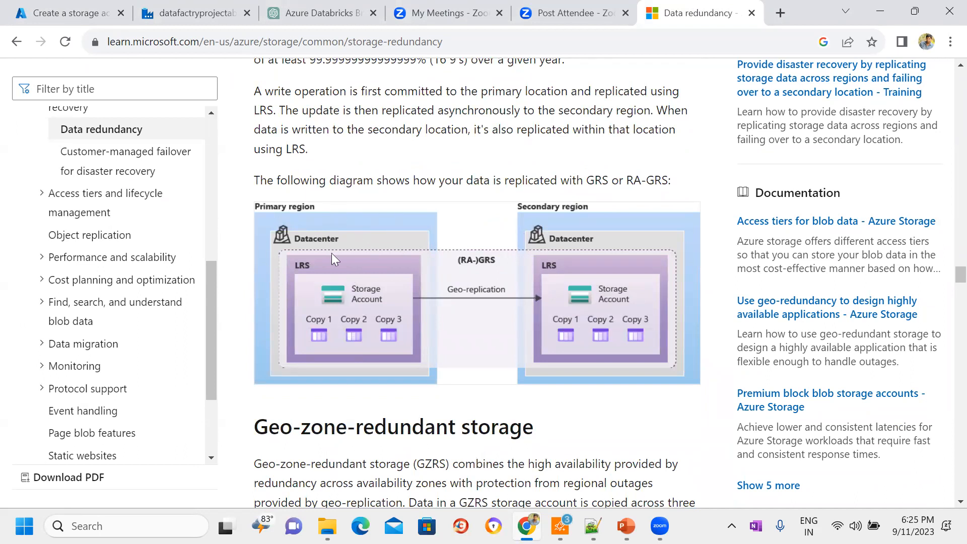
left_click(62, 10)
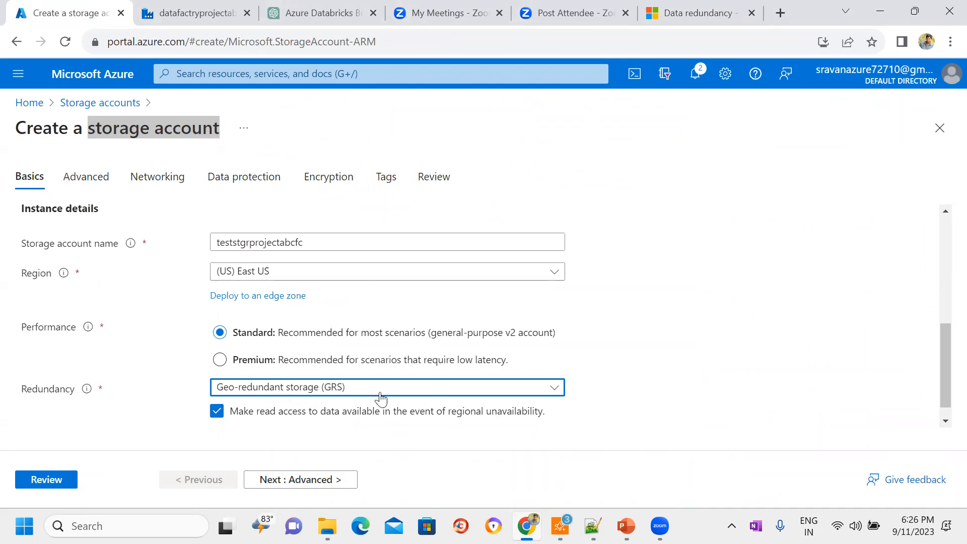
left_click(99, 145)
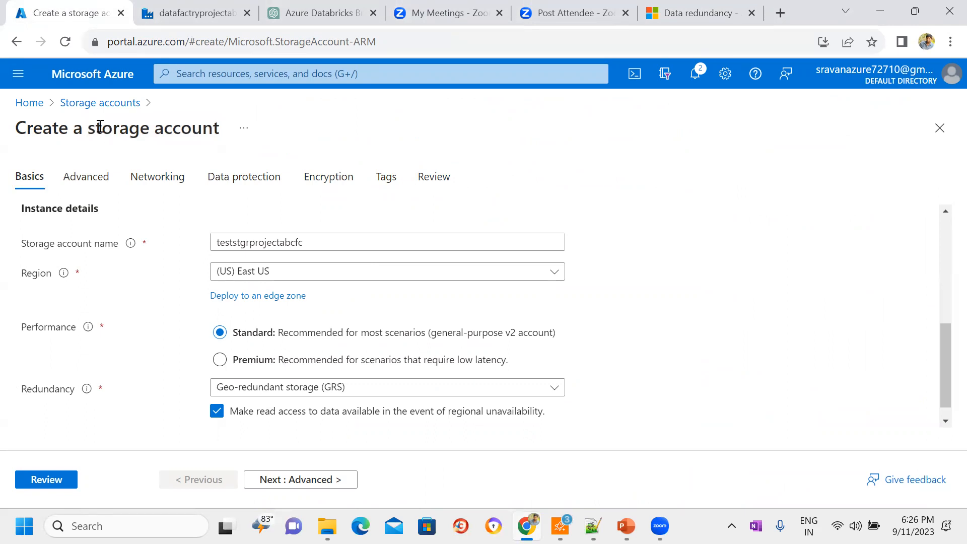
left_click(685, 12)
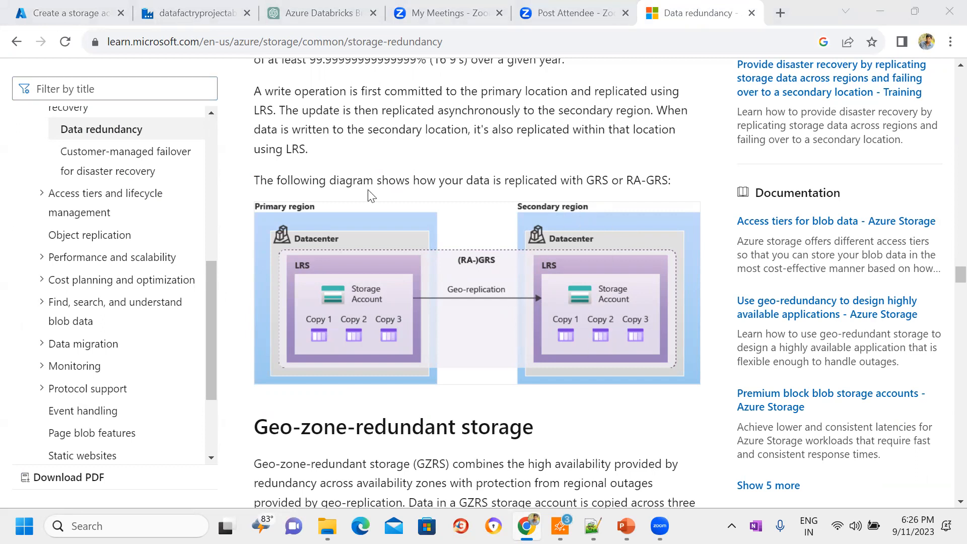
left_click(88, 3)
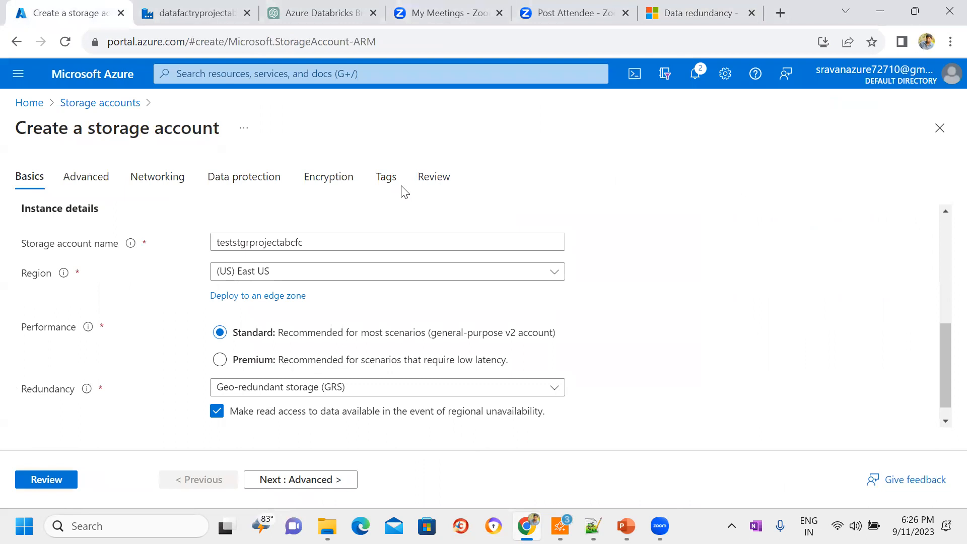
left_click(700, 13)
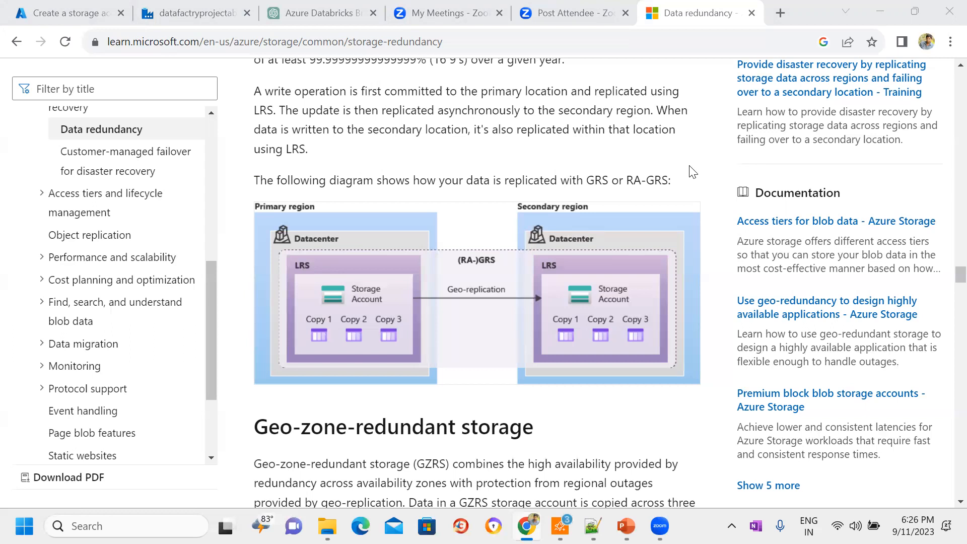
left_click(76, 12)
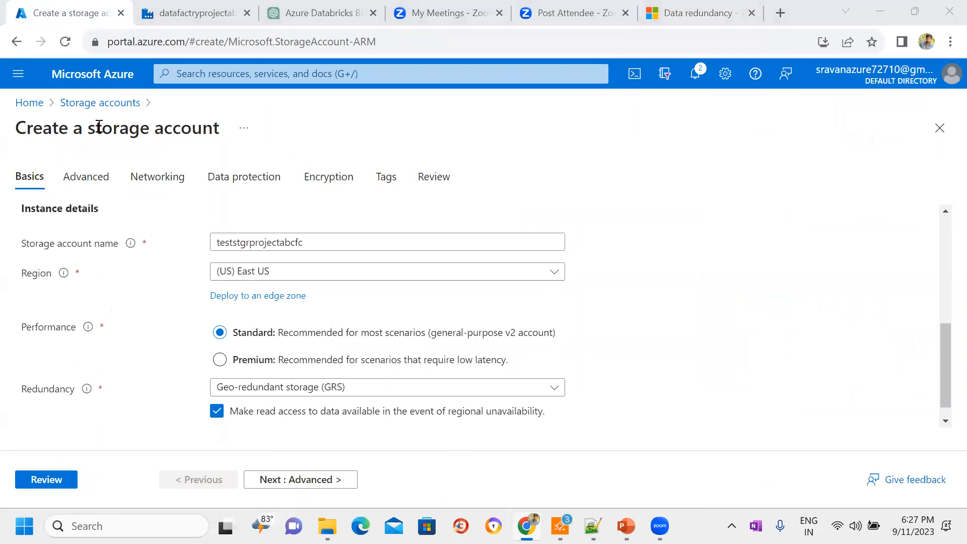
left_click(685, 12)
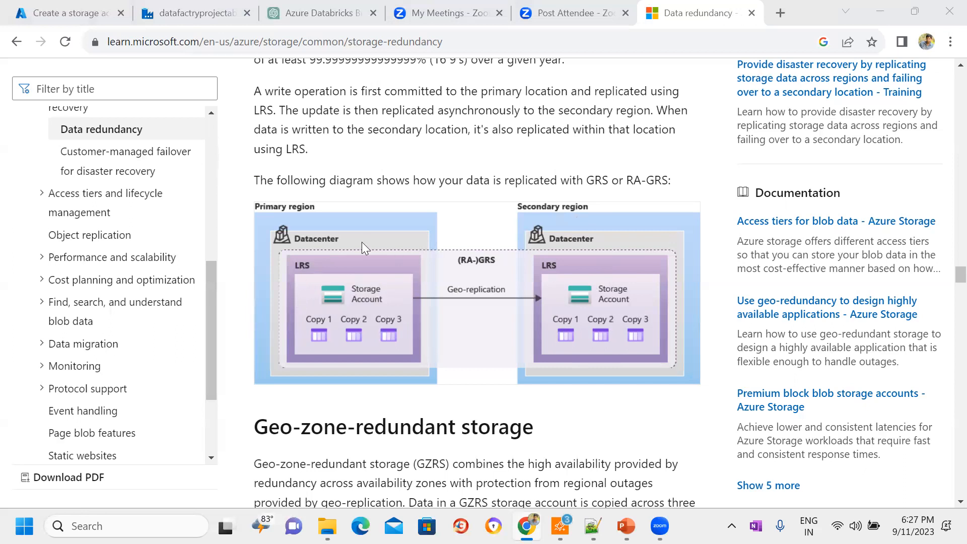
scroll(713, 244, "up", 2)
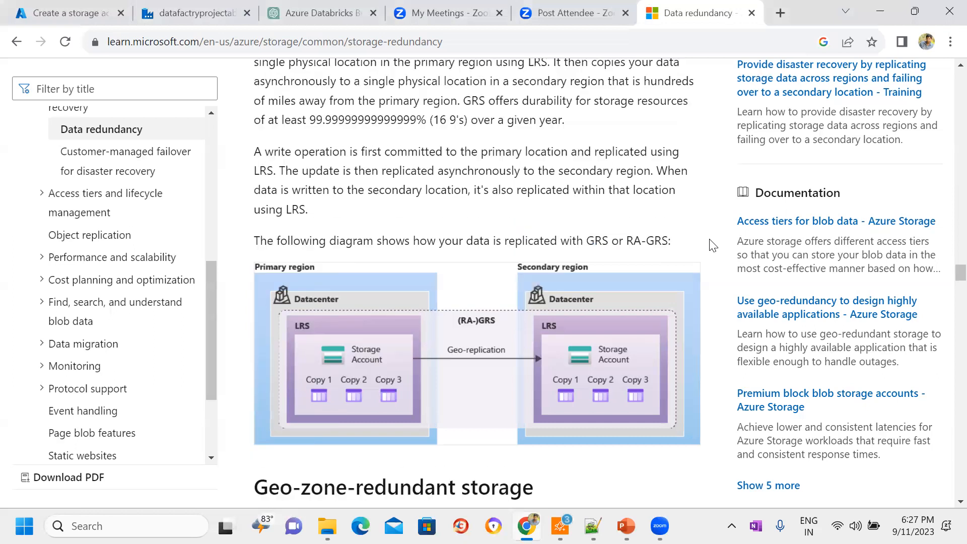
Step: Set the storage account's redundancy to Geo-zone-redundant storage (GZRS) in the Azure creation form
scroll(713, 244, "up", 4)
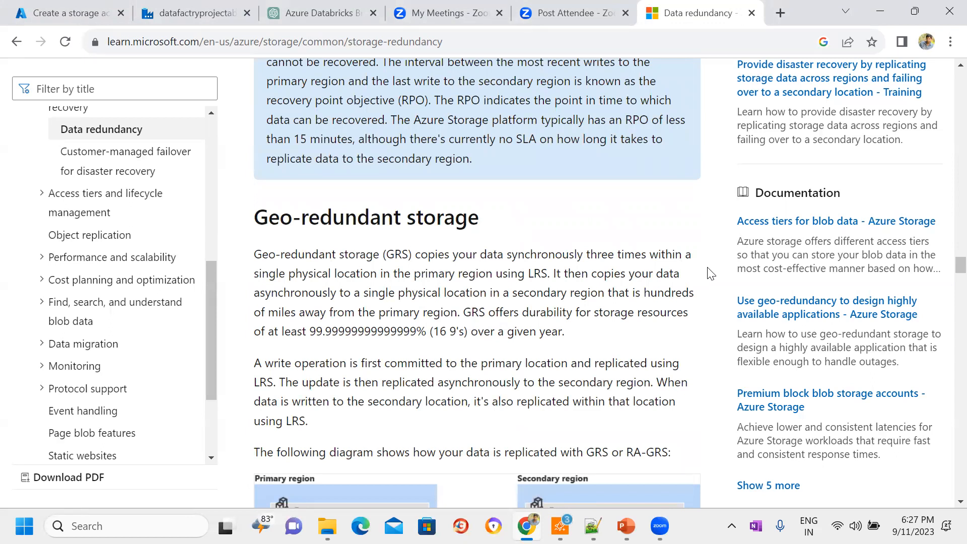
scroll(711, 274, "down", 5)
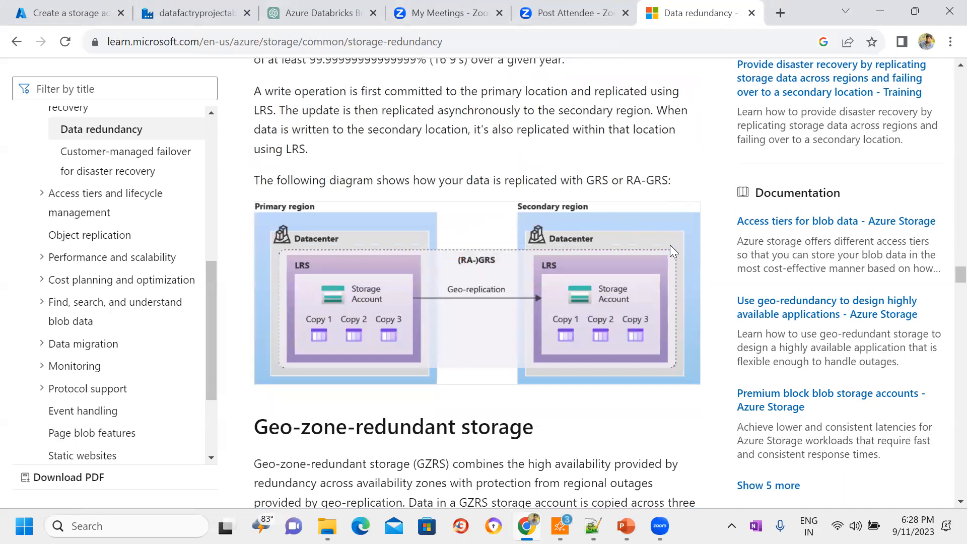
left_click(87, 9)
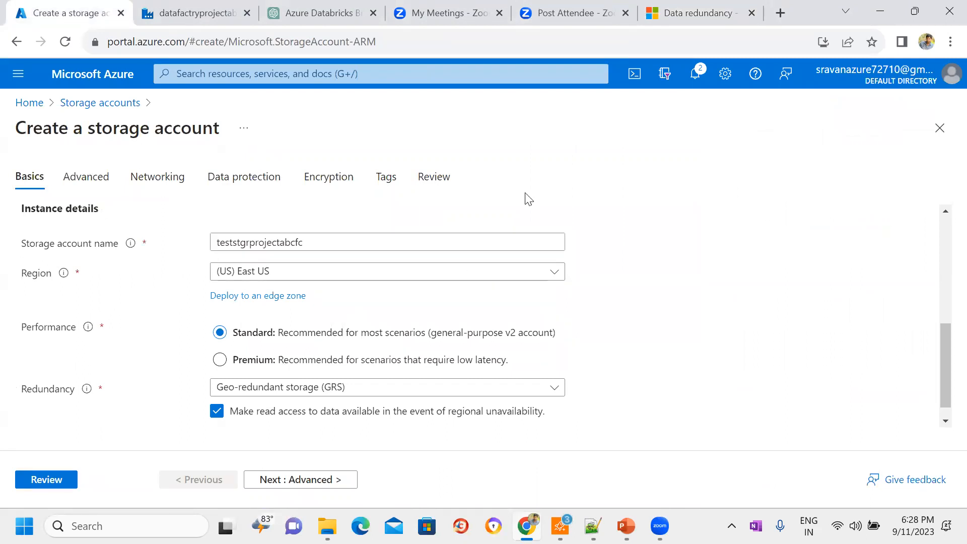
left_click(535, 394)
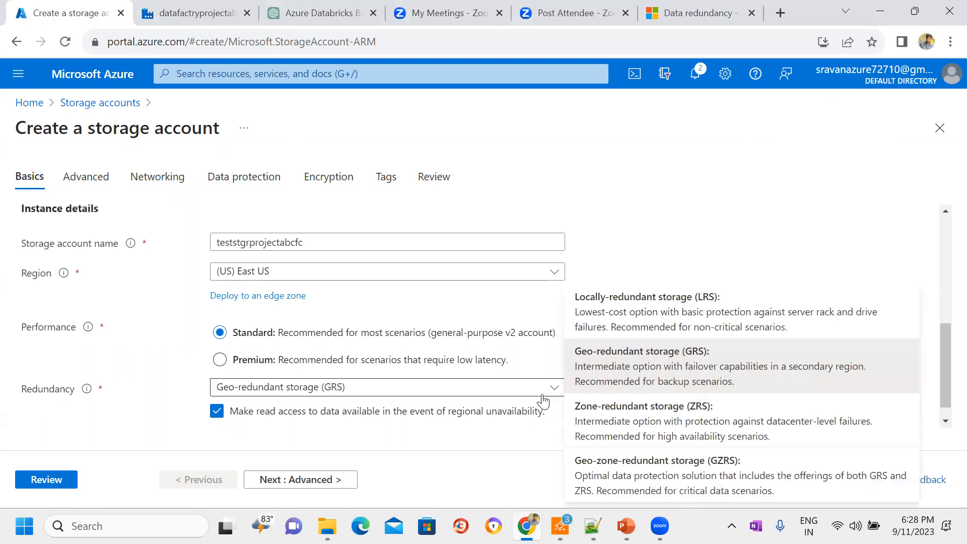
left_click(641, 485)
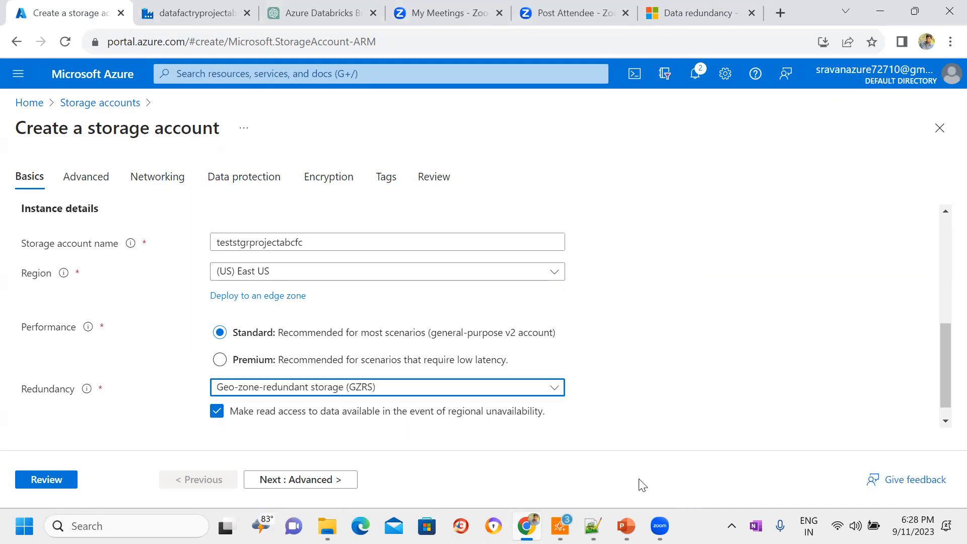
Step: Examine the article's Geo-zone-redundant storage section and replication diagram, comparing it with the GRS diagram and the form's redundancy options
left_click(489, 396)
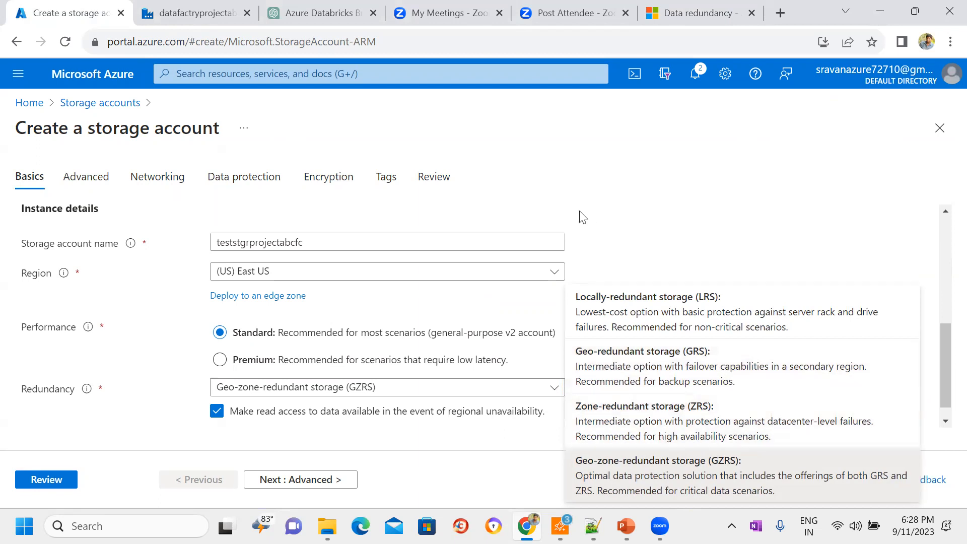
left_click(698, 13)
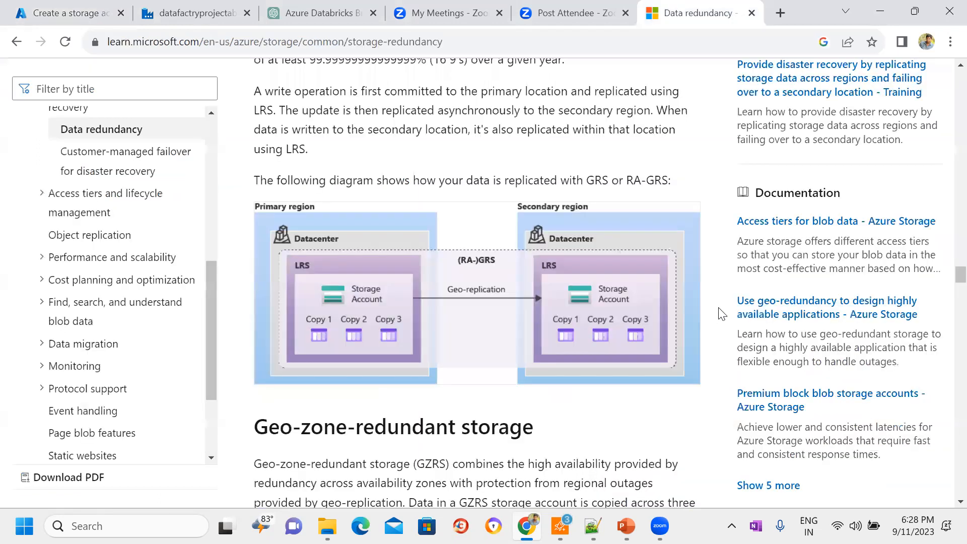
scroll(722, 314, "down", 12)
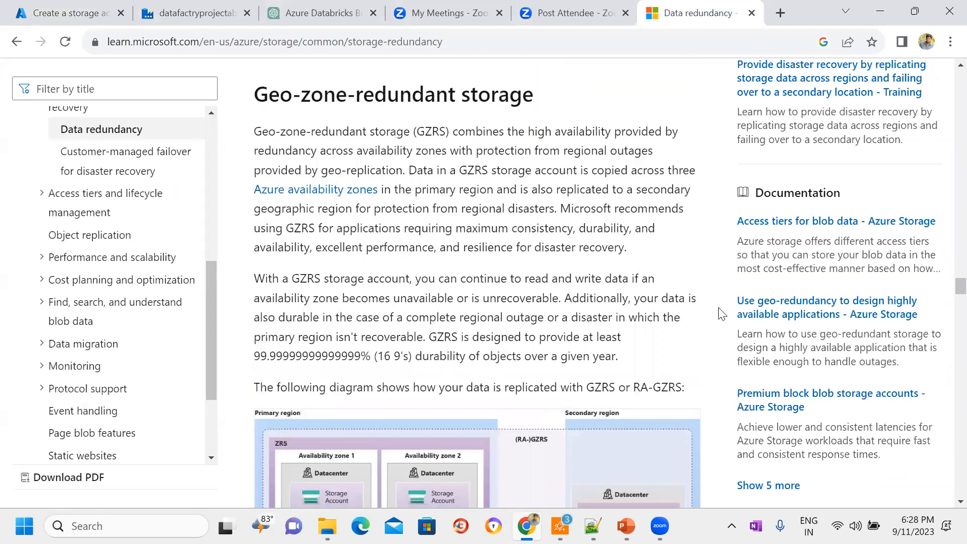
scroll(721, 313, "down", 1)
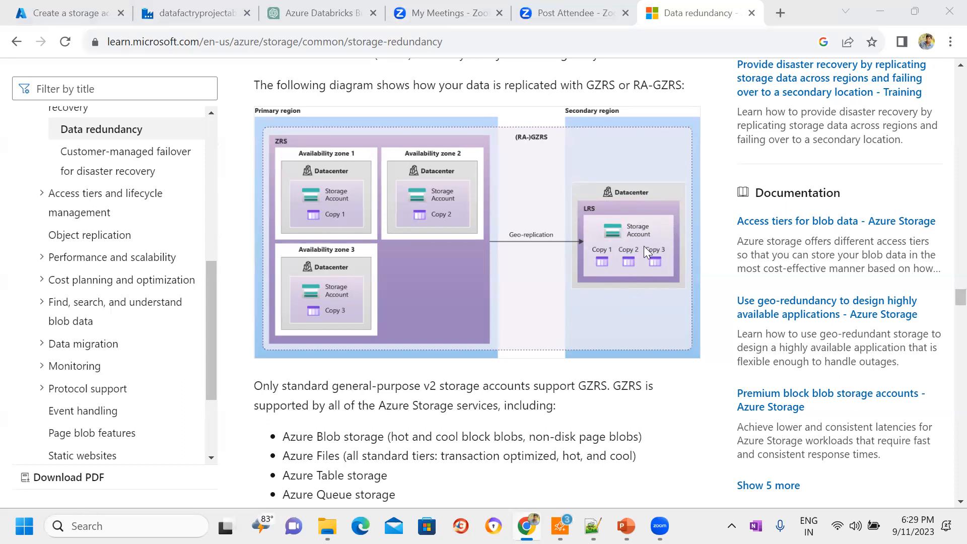
left_click(721, 251)
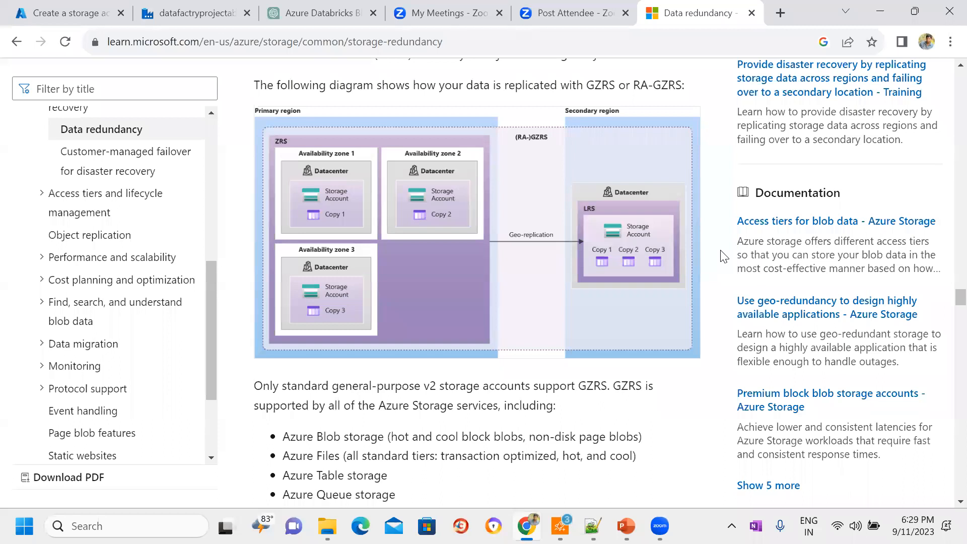
scroll(947, 69, "up", 10)
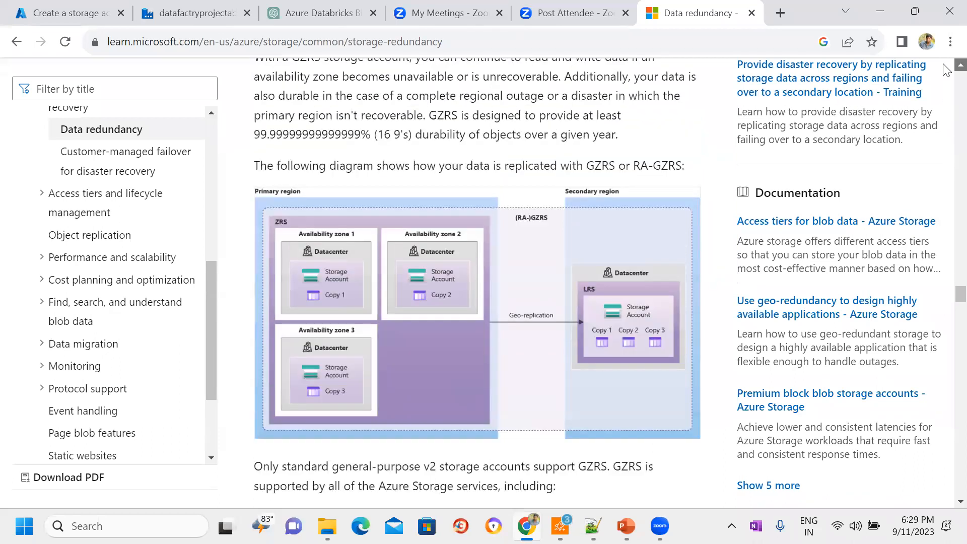
scroll(946, 69, "up", 3)
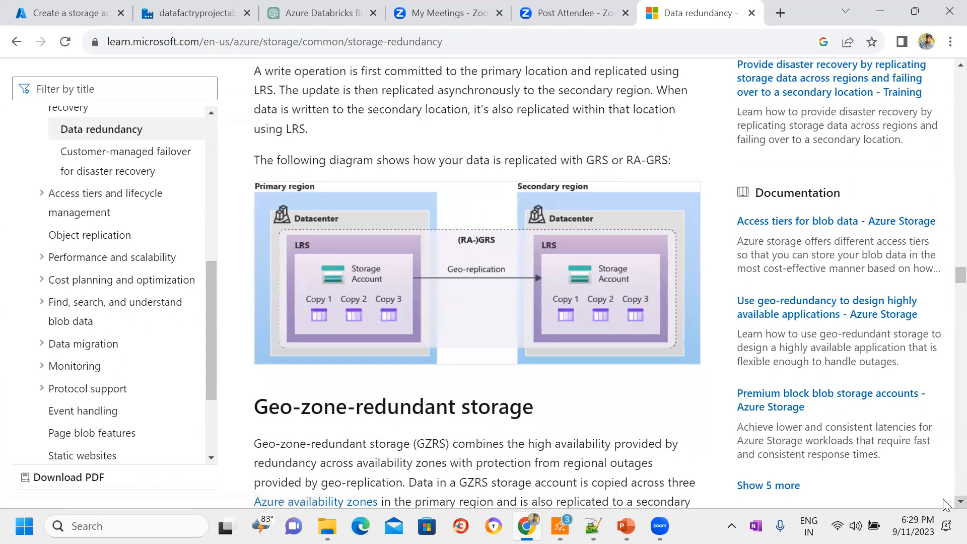
left_click(66, 4)
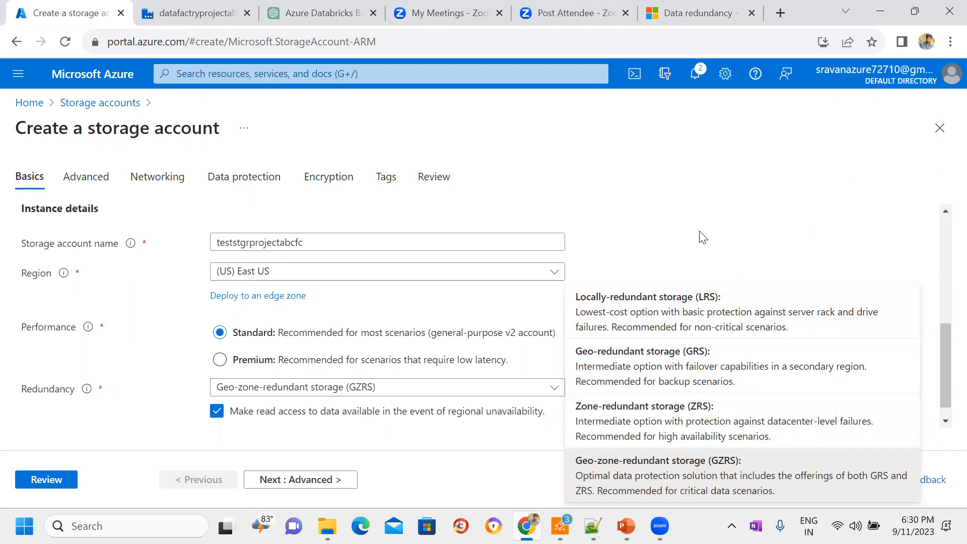
left_click(705, 7)
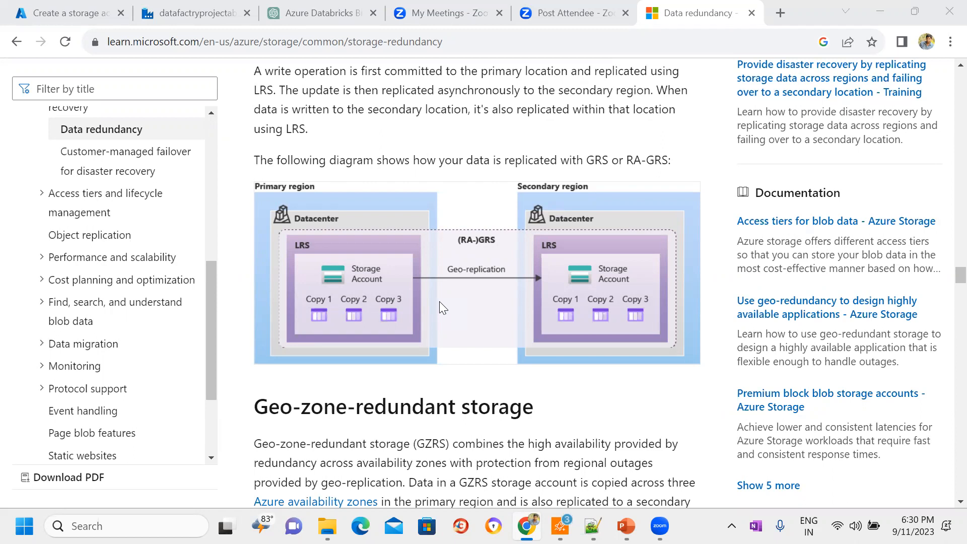
Step: Set the redundancy to Locally-redundant storage (LRS) and advance to the final review, keeping the default advanced, networking, data protection, encryption and tag settings
left_click(89, 8)
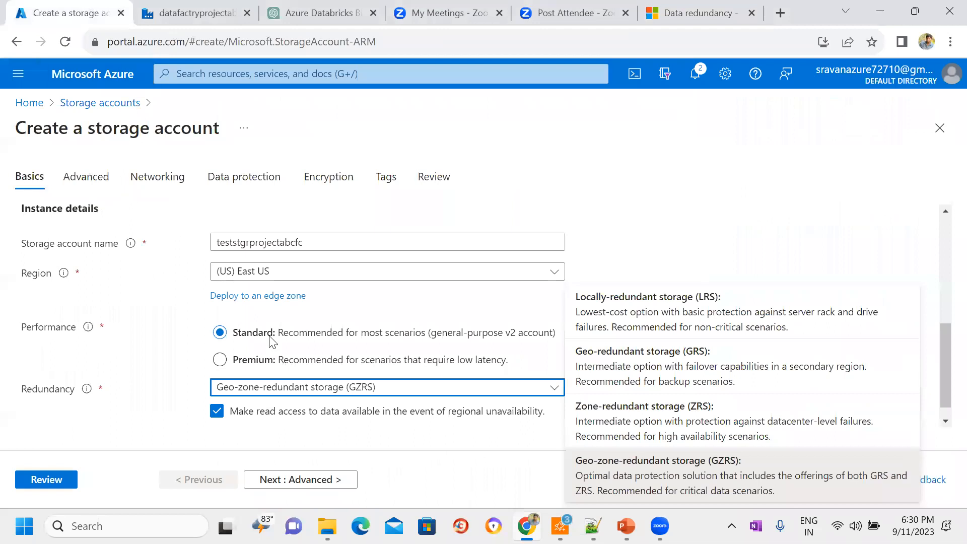
left_click(680, 318)
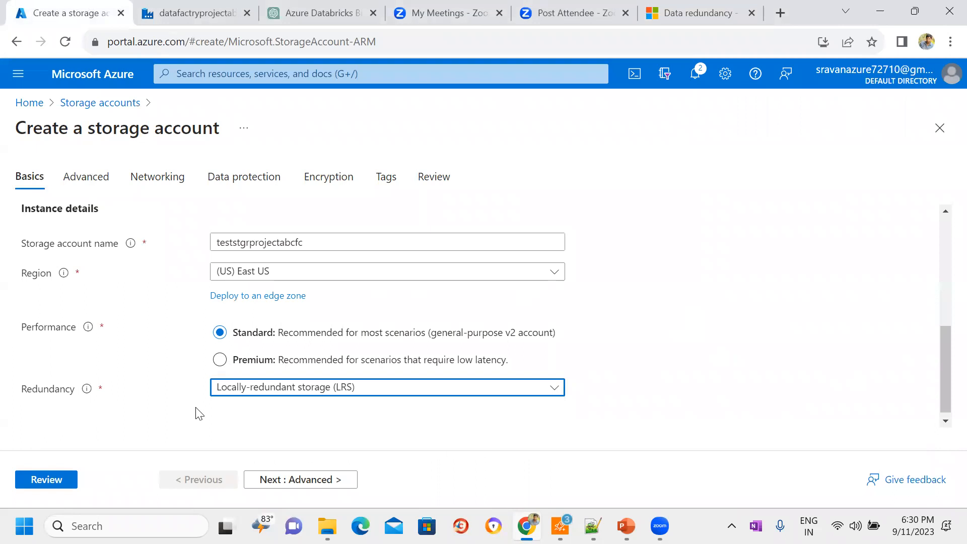
left_click(332, 481)
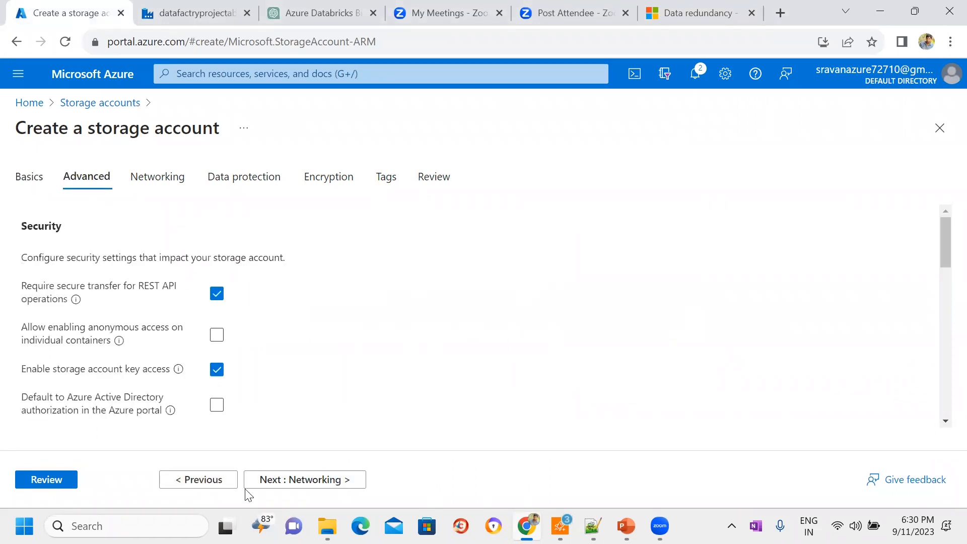
left_click(324, 487)
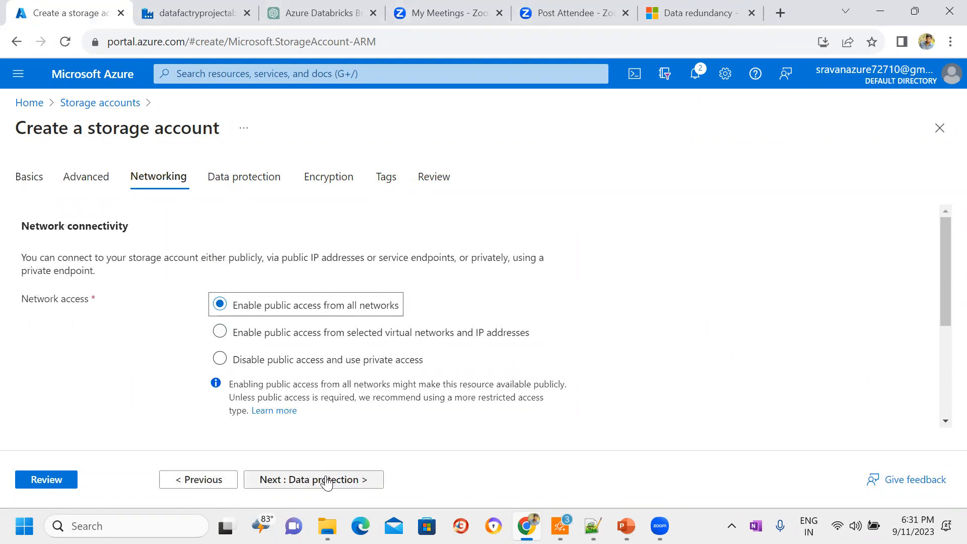
left_click(325, 480)
left_click(326, 480)
left_click(327, 480)
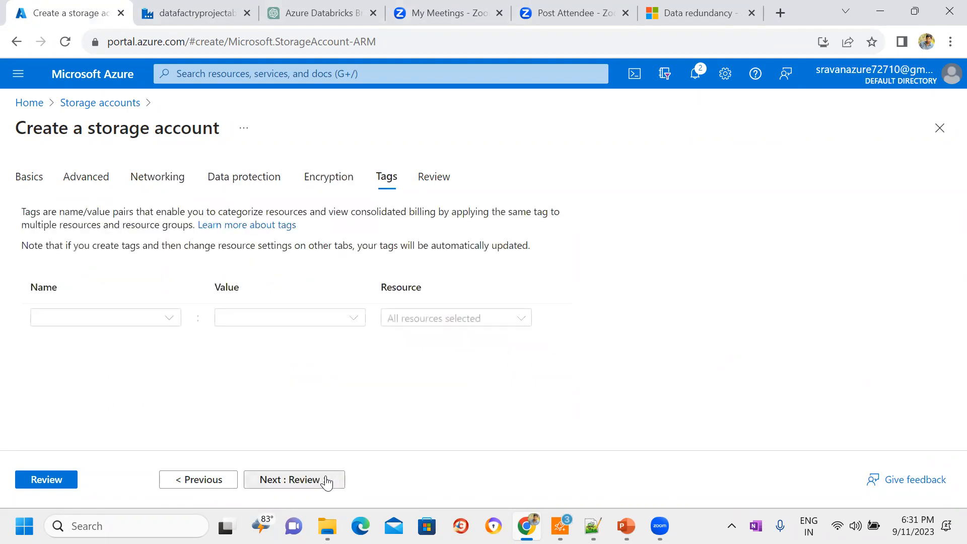
left_click(326, 480)
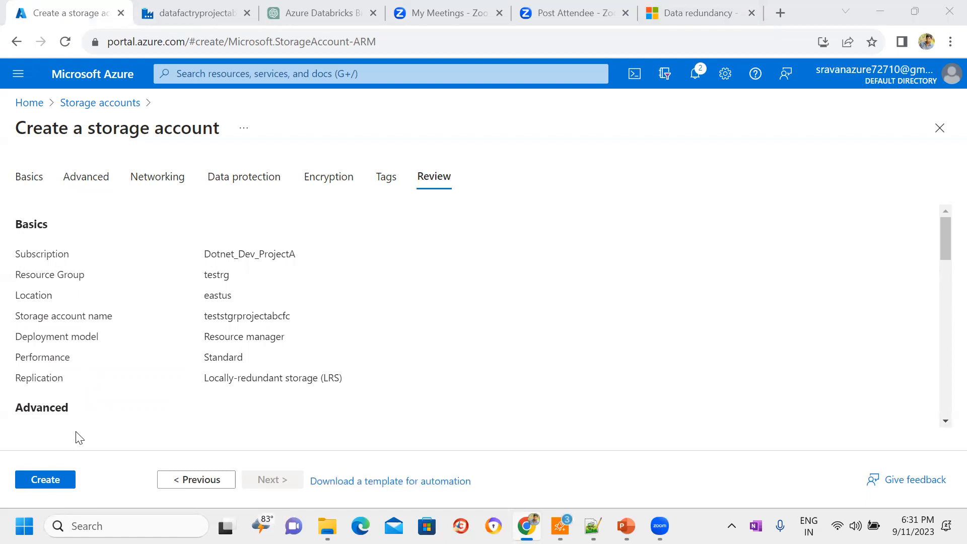
Step: Create the storage account teststgrprojectabcfc and open the deployed resource's list of containers
left_click(48, 479)
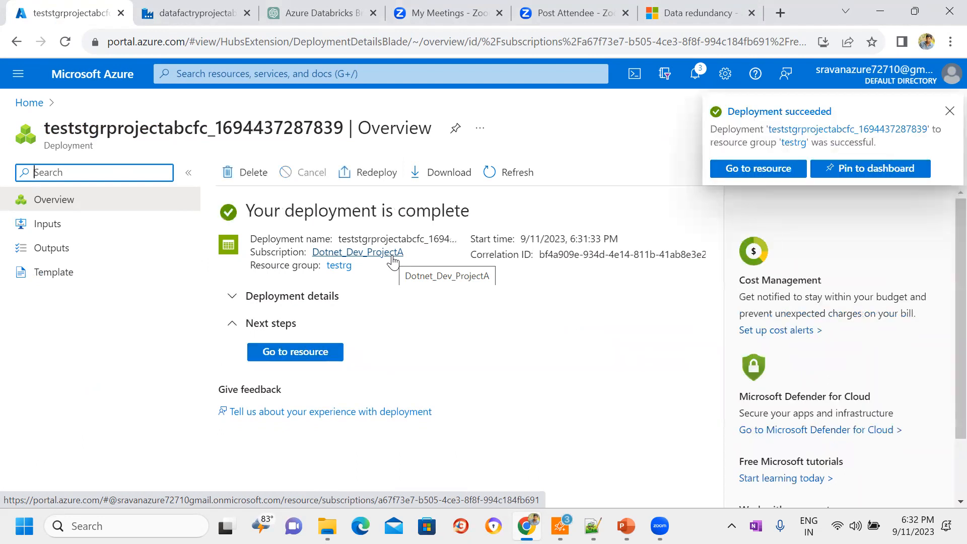
left_click(298, 352)
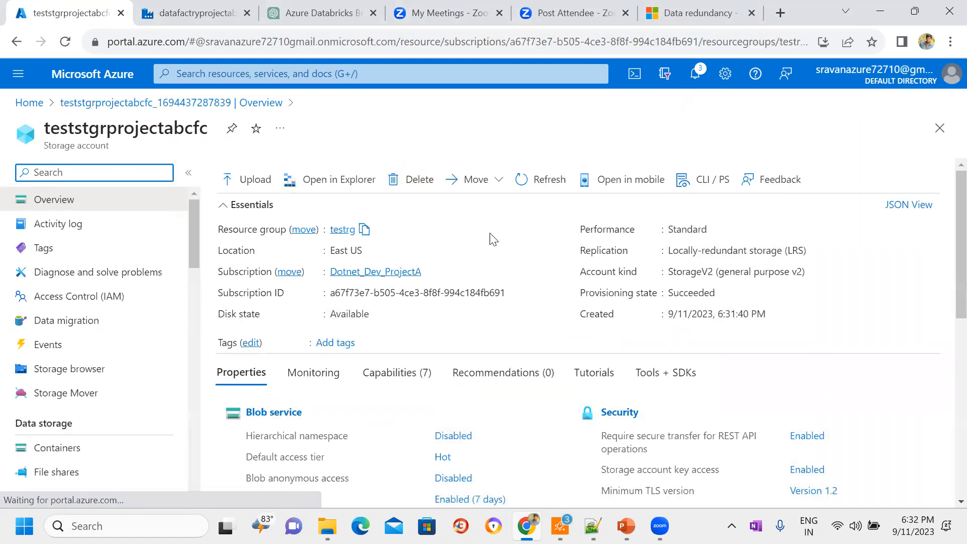
left_click_drag(196, 214, 195, 249)
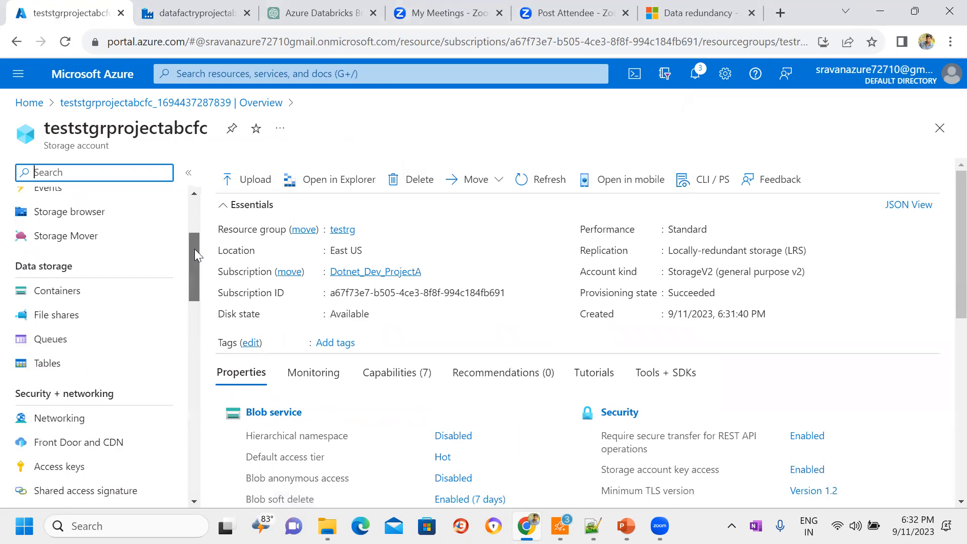
left_click(84, 292)
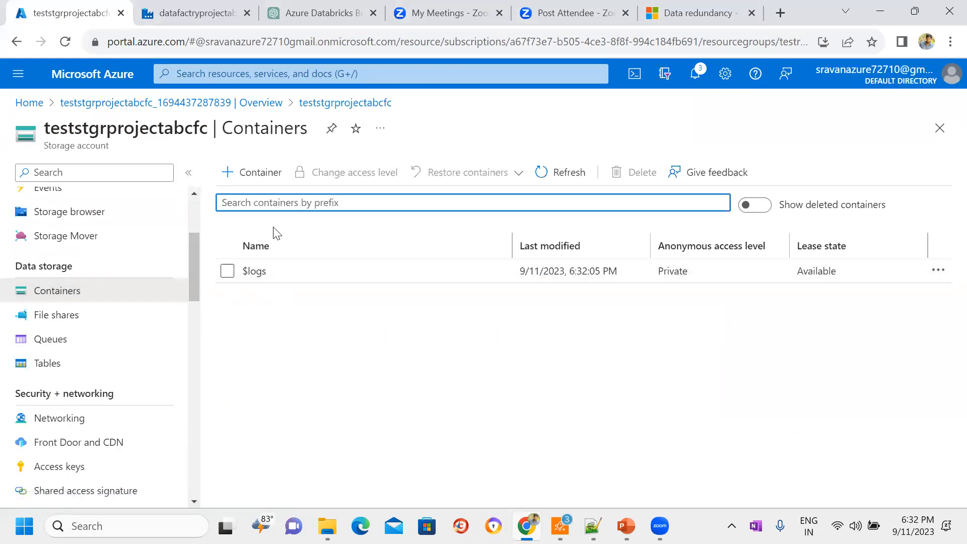
Step: Create a container named sourcedata in the storage account
left_click(248, 175)
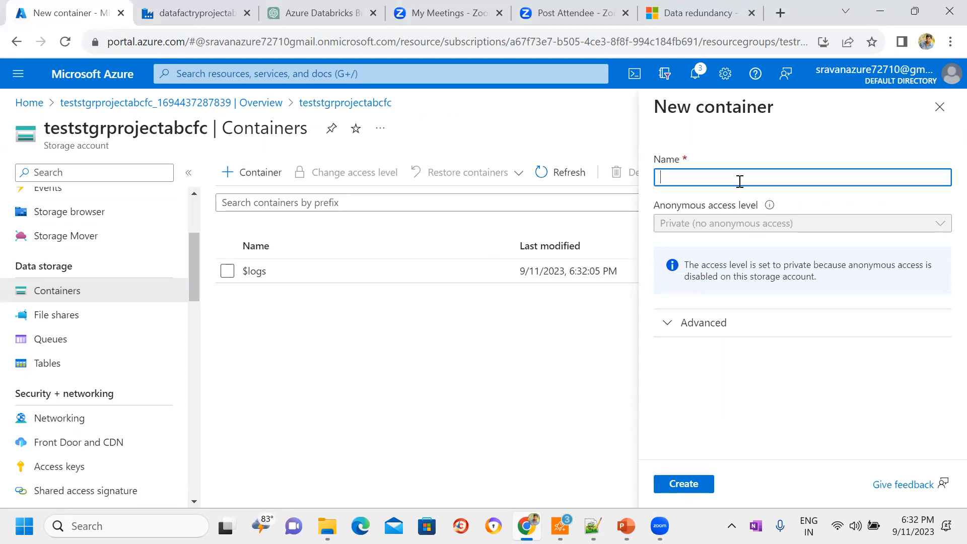
left_click_drag(696, 107, 774, 106)
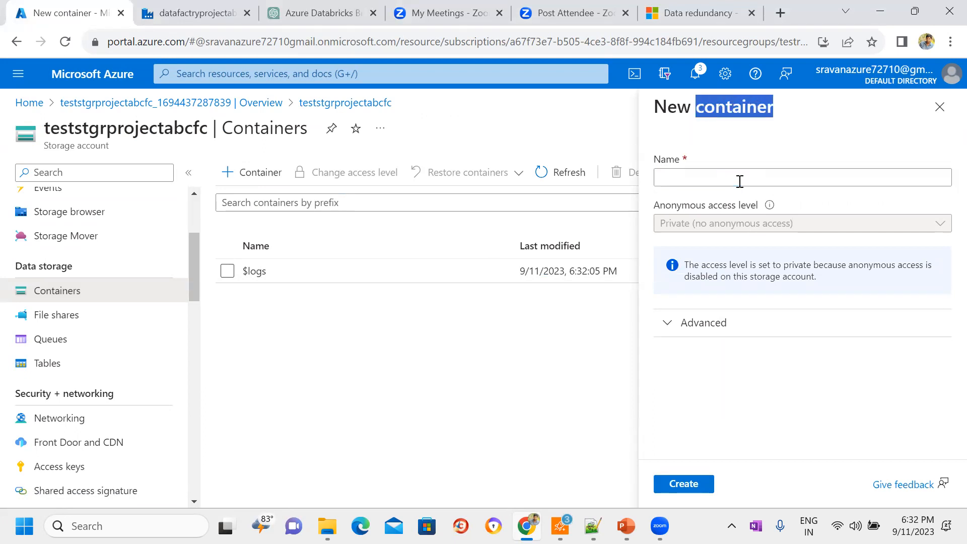
left_click(740, 181)
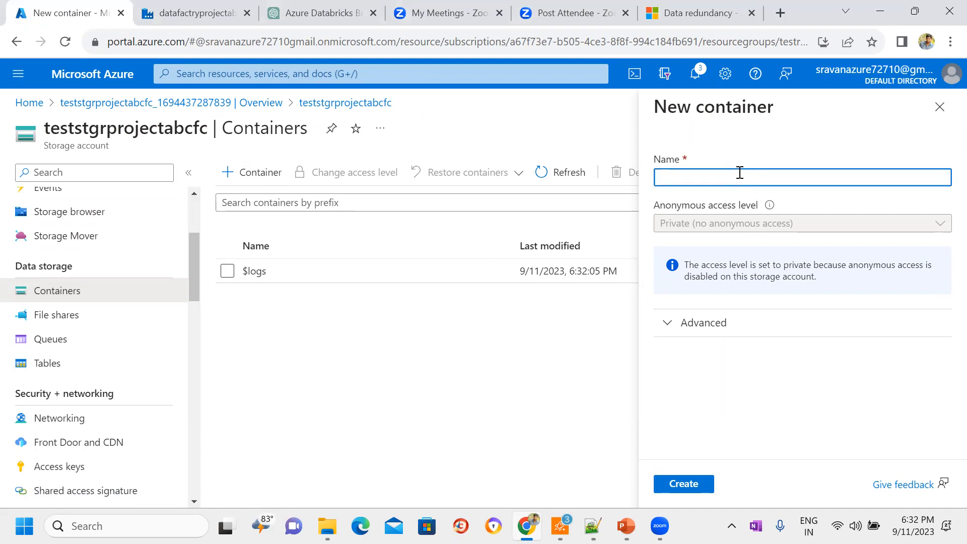
type("sourcedata")
left_click(684, 489)
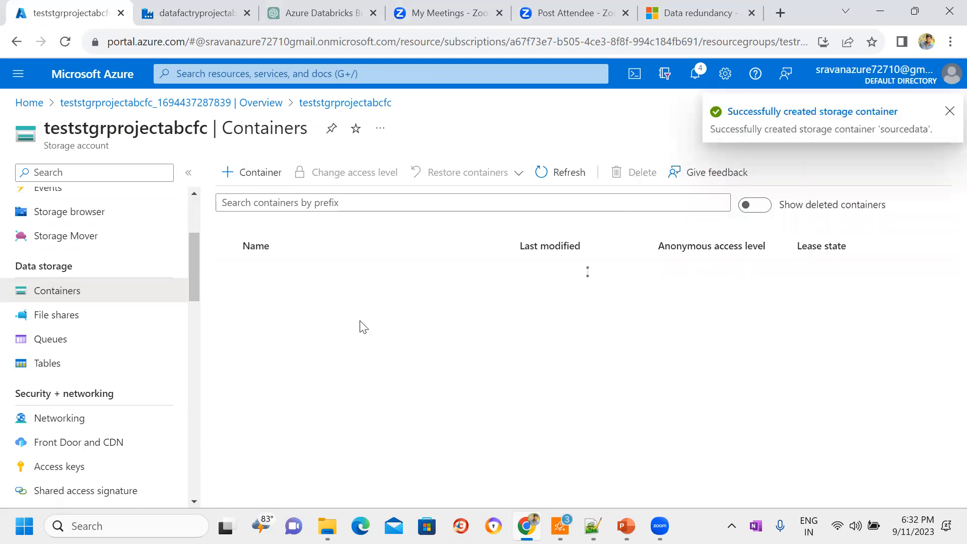
Step: Create a second container named targetdata in the storage account
left_click(251, 172)
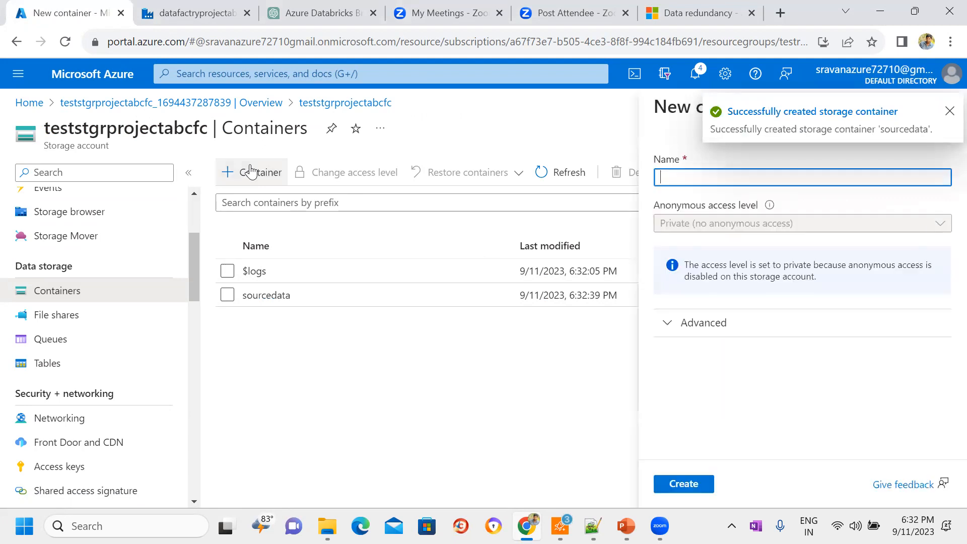
left_click(755, 174)
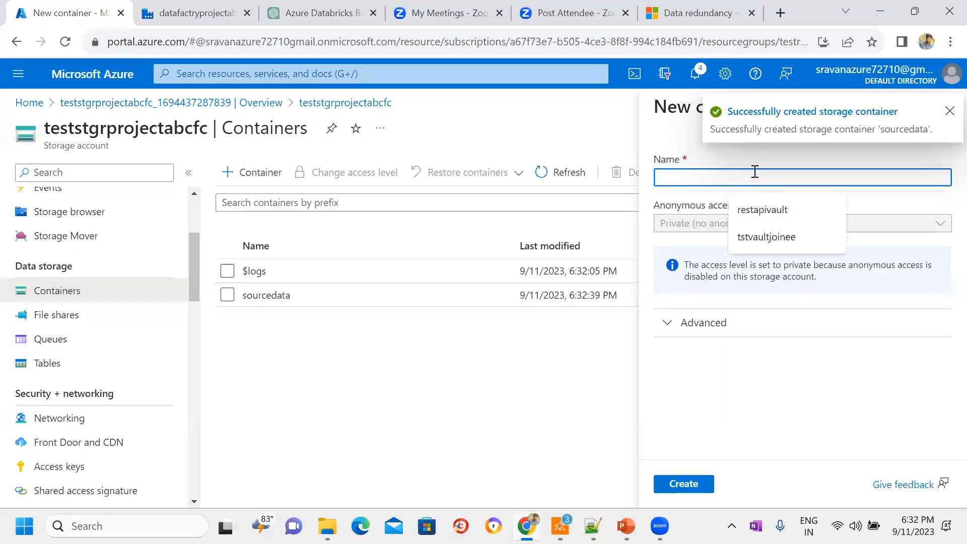
type("targetdata")
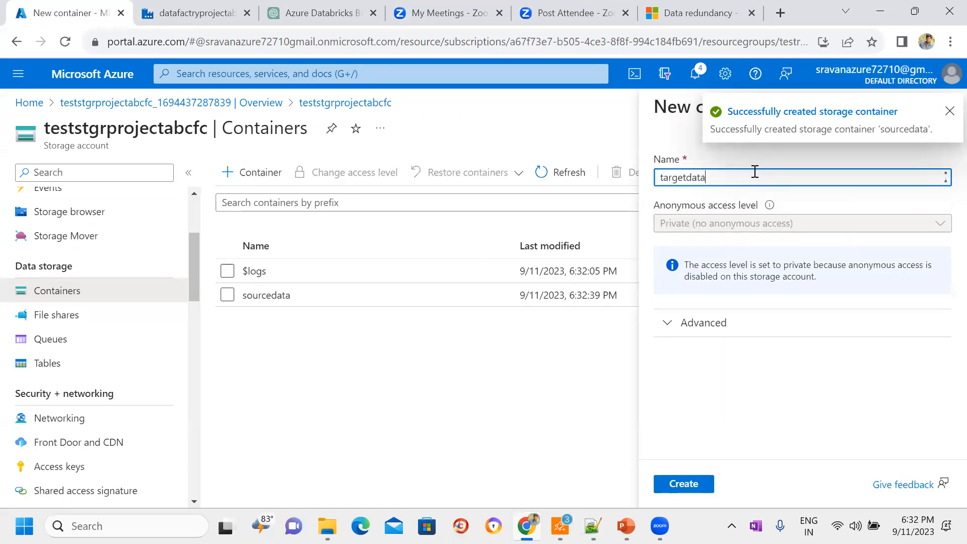
left_click(693, 479)
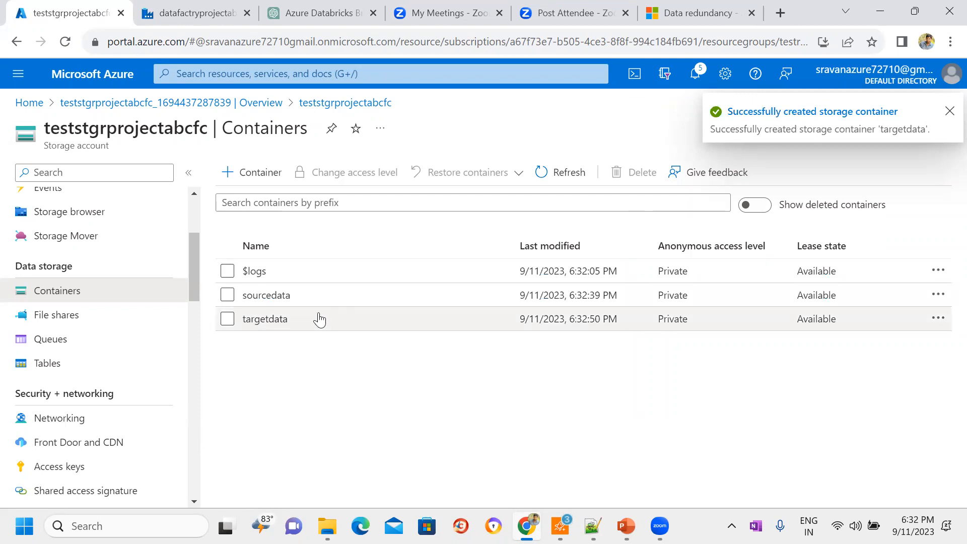
Step: Open the blob upload form for the sourcedata container and browse to the data folder on the Desktop
left_click(266, 295)
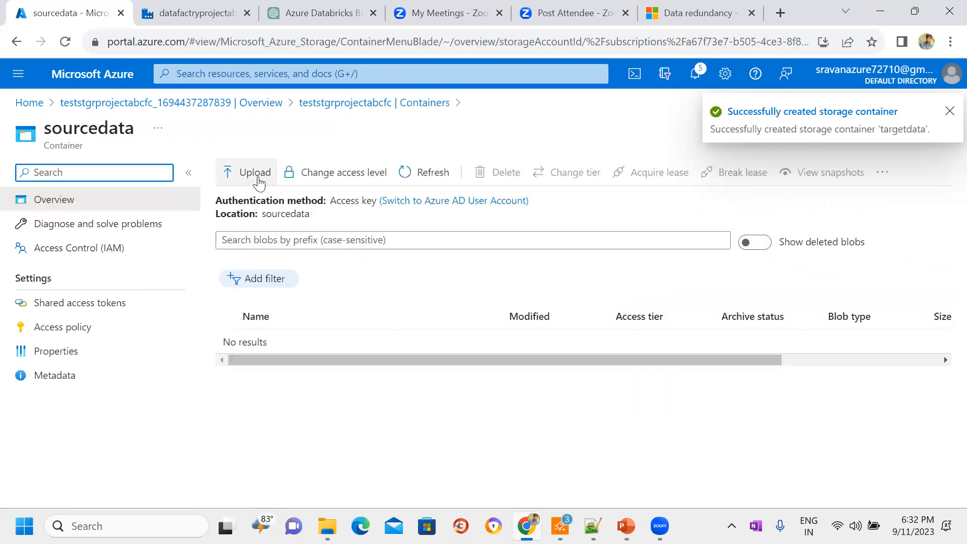
left_click(249, 174)
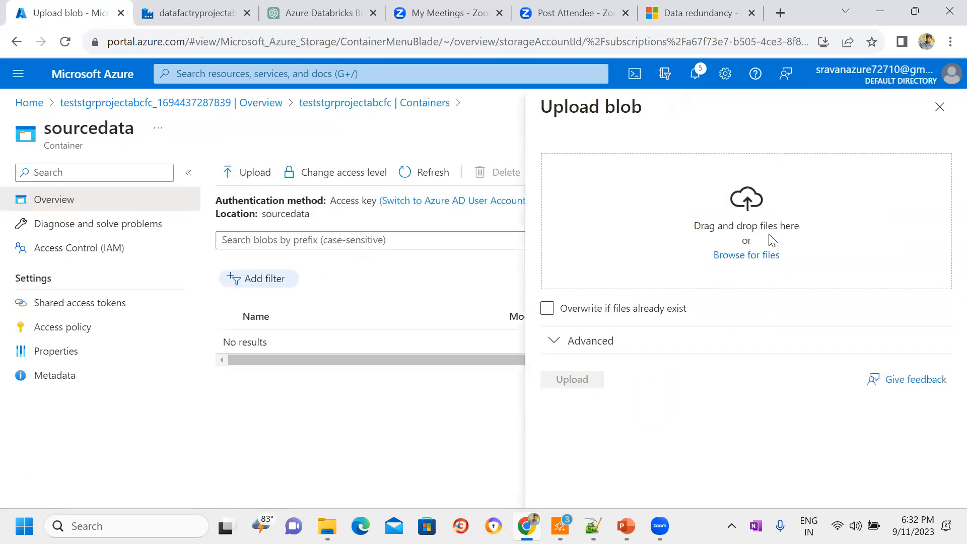
left_click(745, 257)
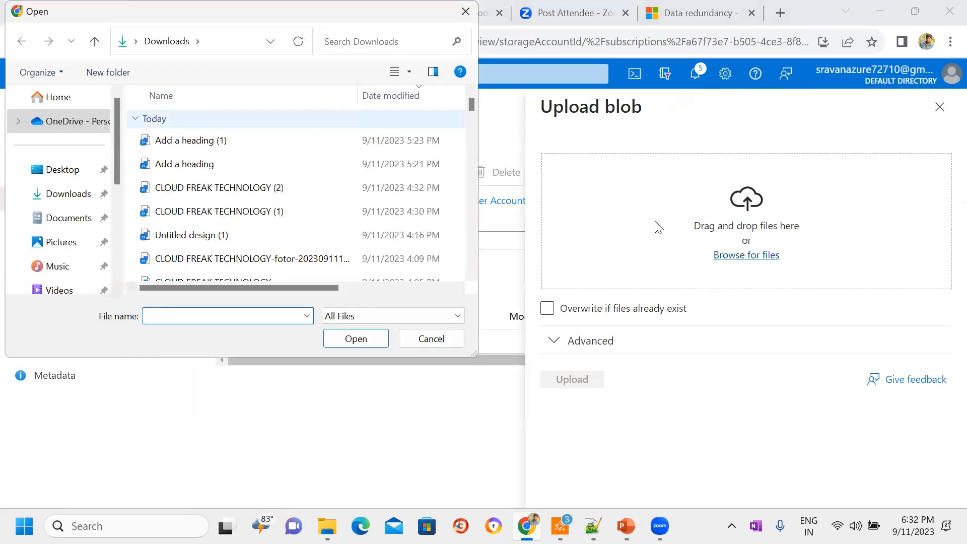
left_click(93, 172)
left_click(169, 215)
key("d")
key("d")
key("d")
key("d")
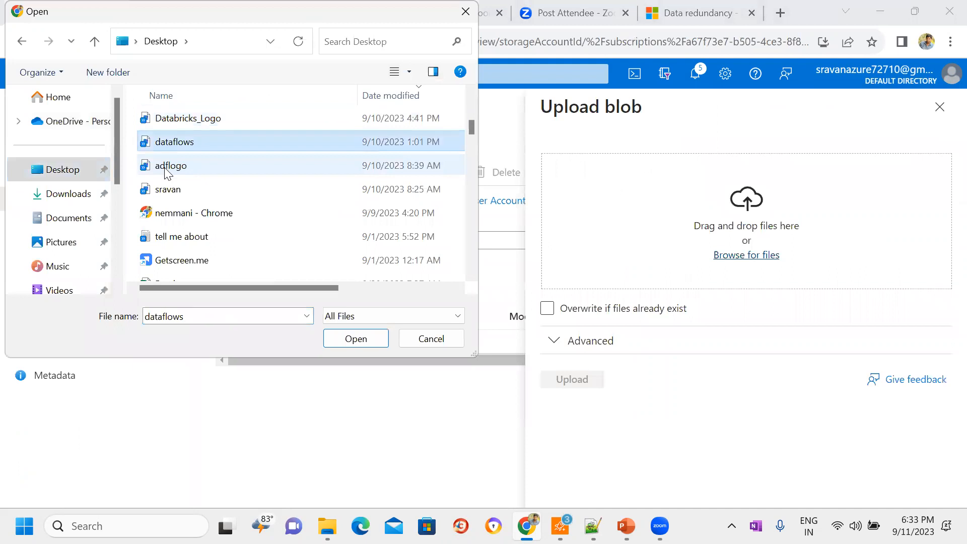
key("d")
key("d")
key("d")
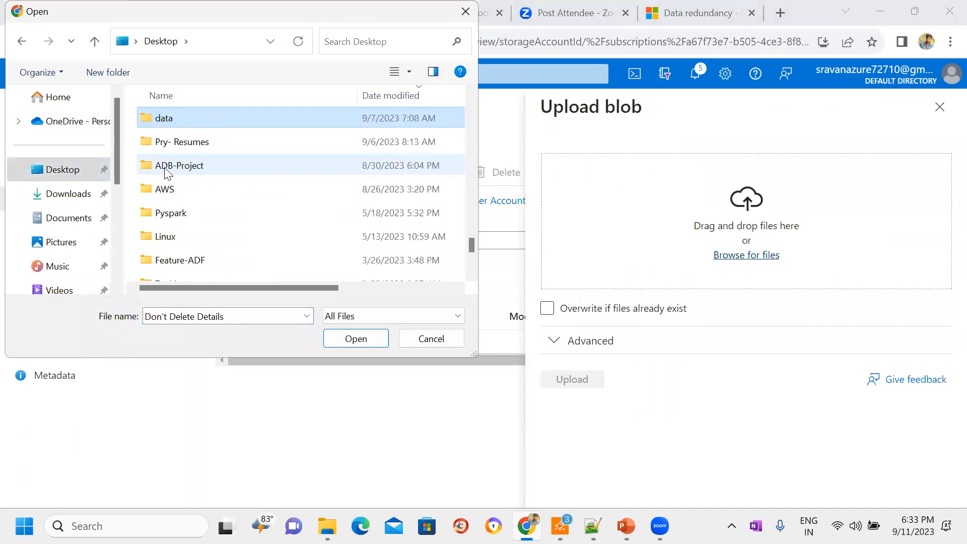
key("Return")
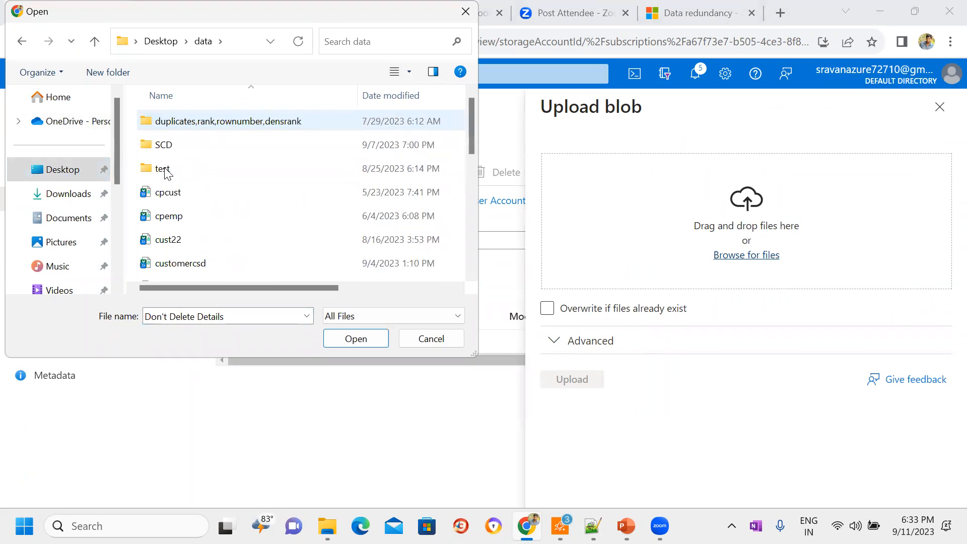
Step: Upload the cpcust.csv file from the data folder to the sourcedata container
left_click(166, 197)
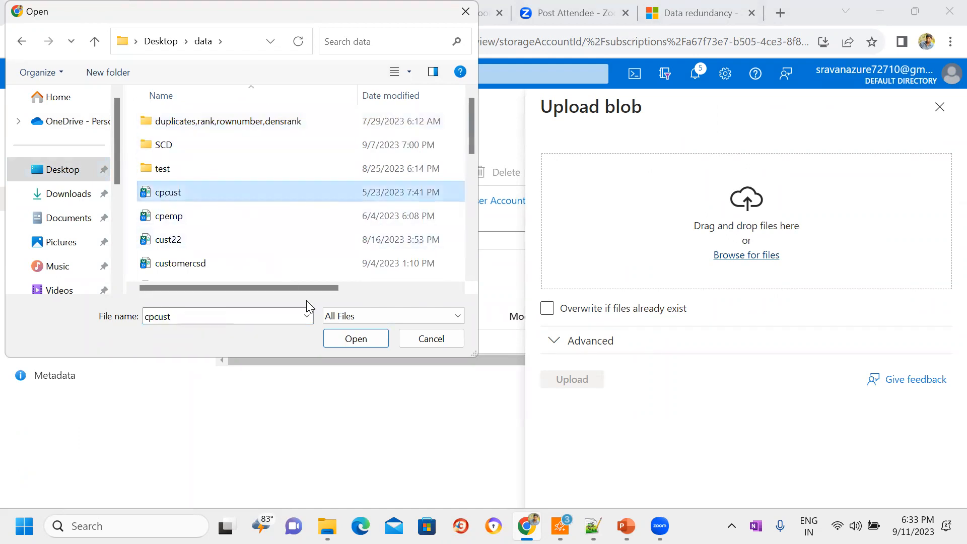
left_click(341, 339)
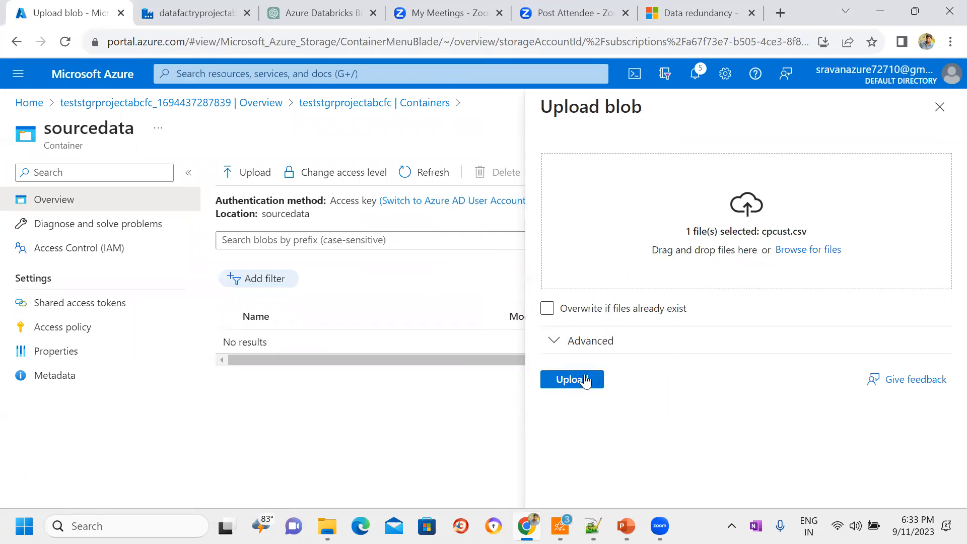
left_click(585, 381)
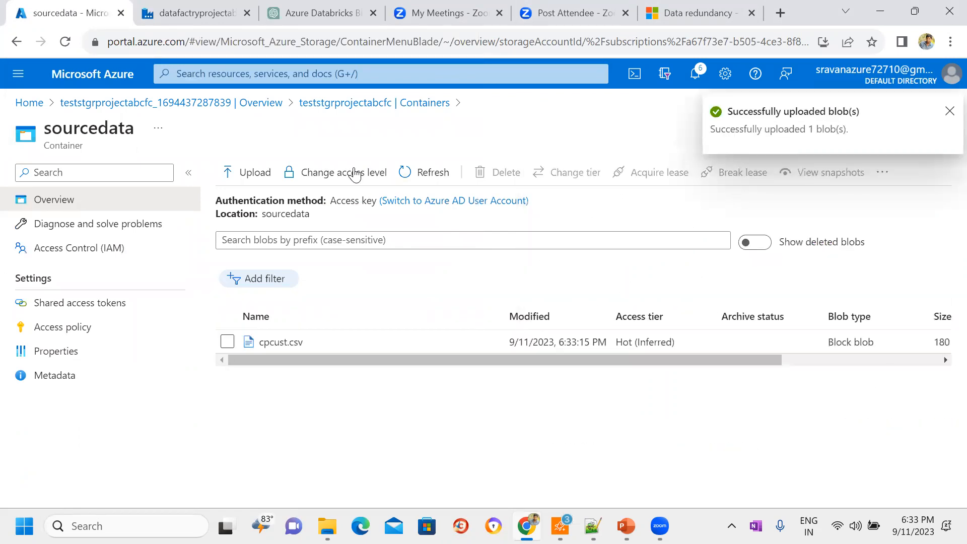
Step: Review the contents of the sourcedata container and return to the storage account's container list
left_click(375, 103)
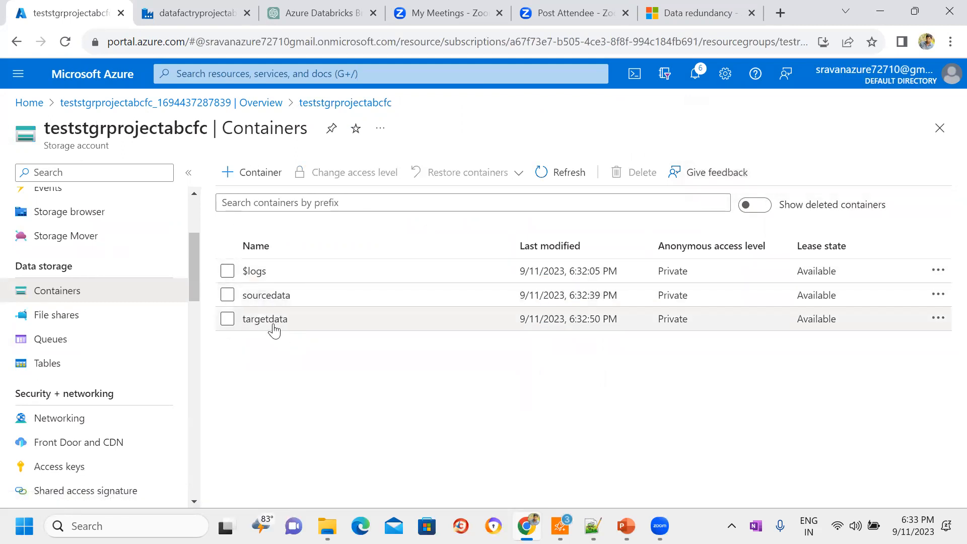
left_click(289, 297)
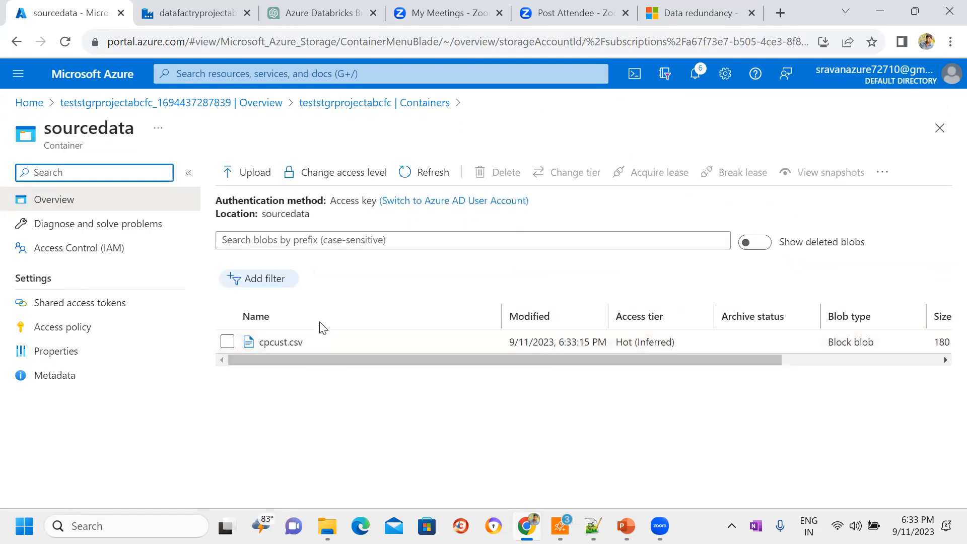
left_click(333, 103)
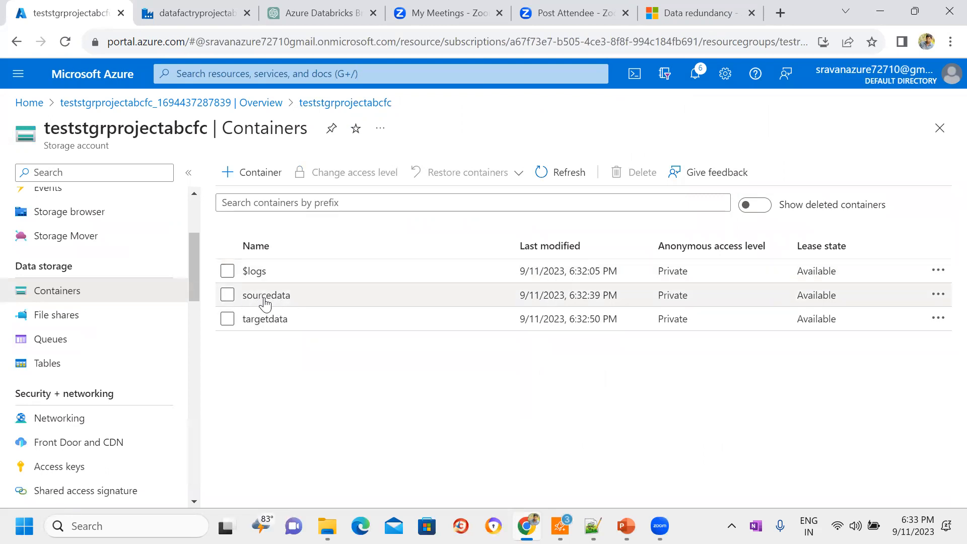
left_click(290, 300)
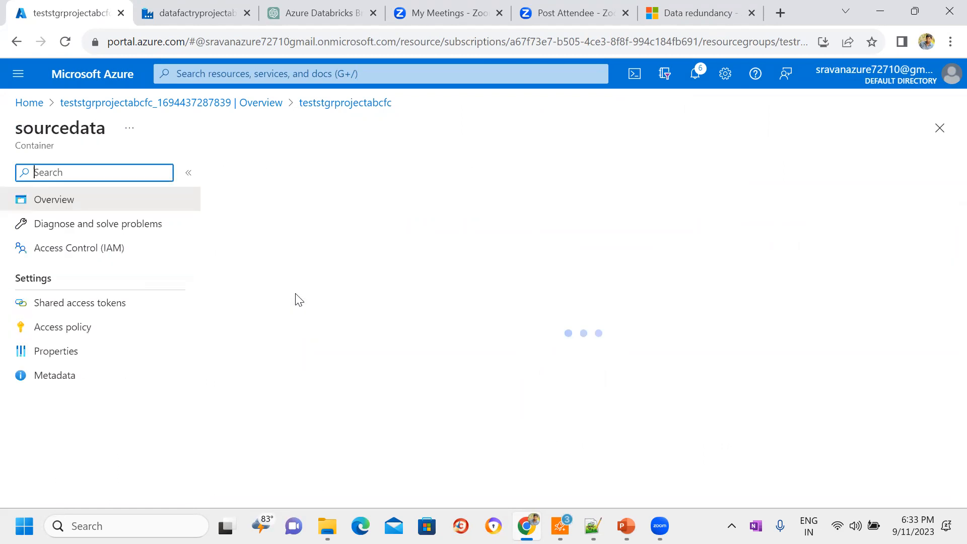
left_click(339, 102)
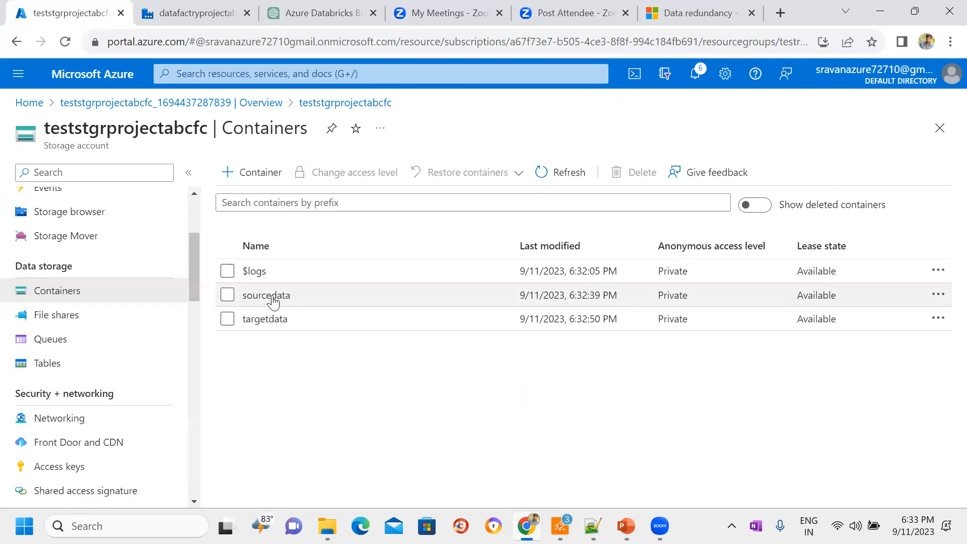
left_click(266, 319)
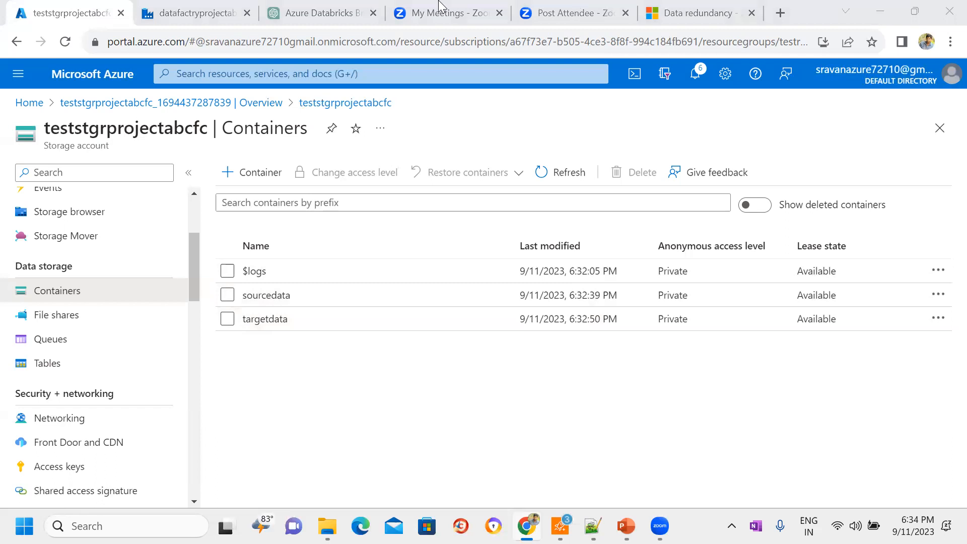
Step: Switch to Azure Data Factory and examine the existing integration runtime and the types offered for a new one, without creating any
left_click(229, 7)
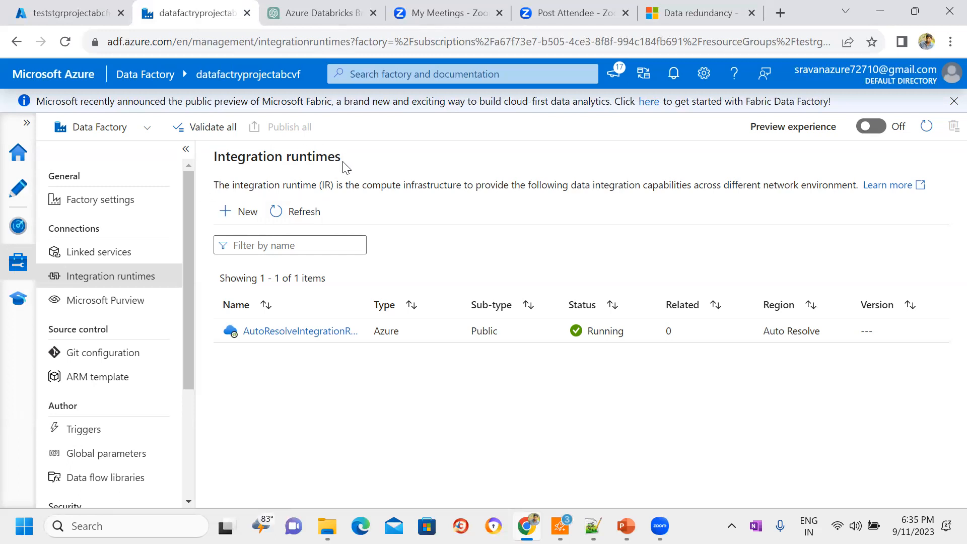
left_click(243, 214)
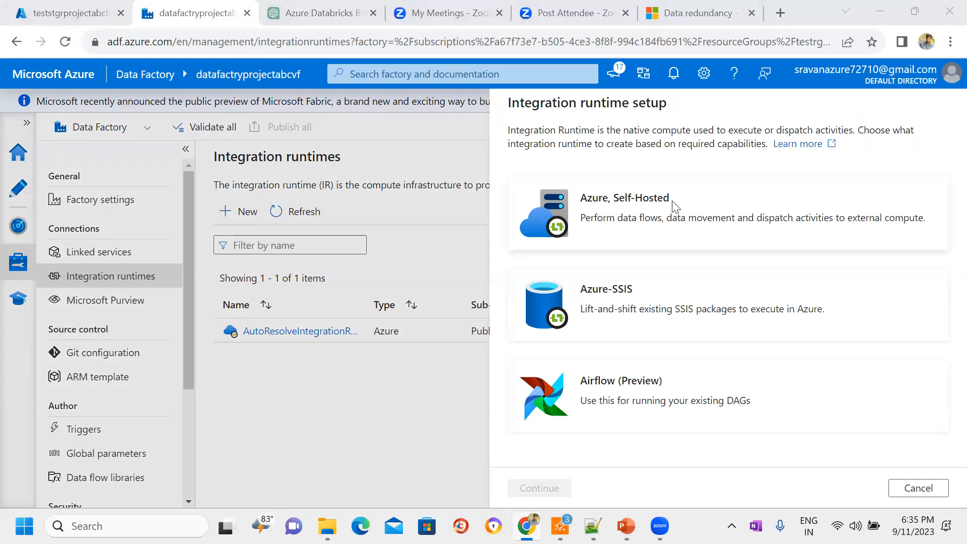
left_click(927, 492)
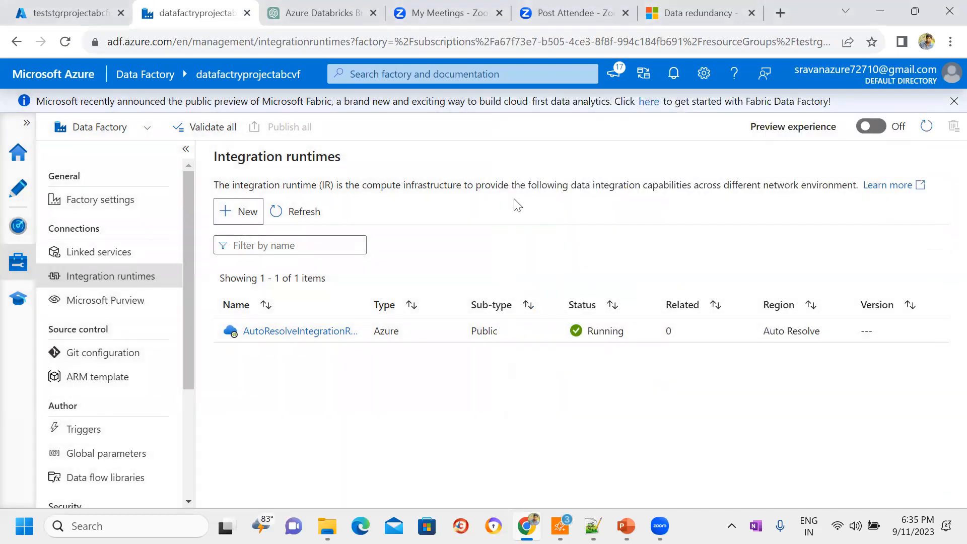
left_click(68, 13)
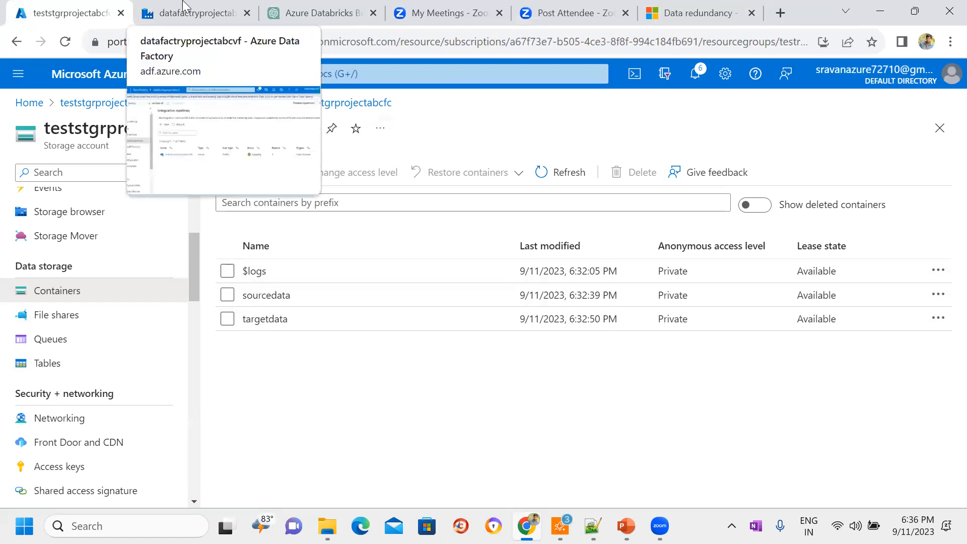
left_click(187, 12)
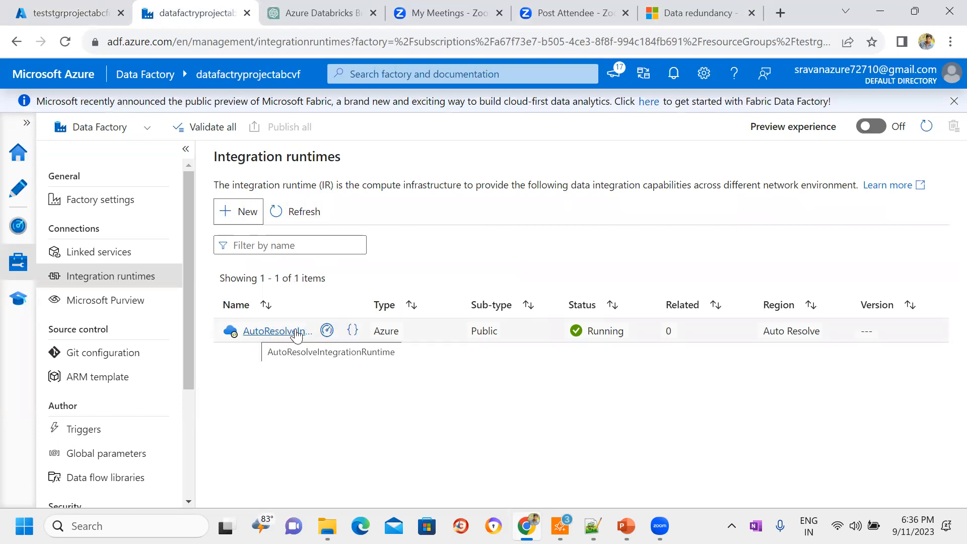
left_click(248, 212)
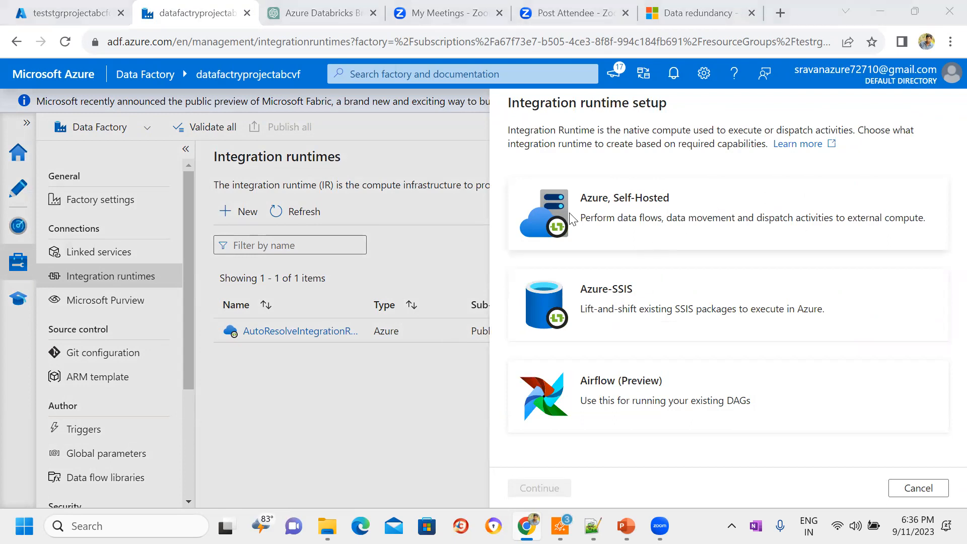
left_click(921, 488)
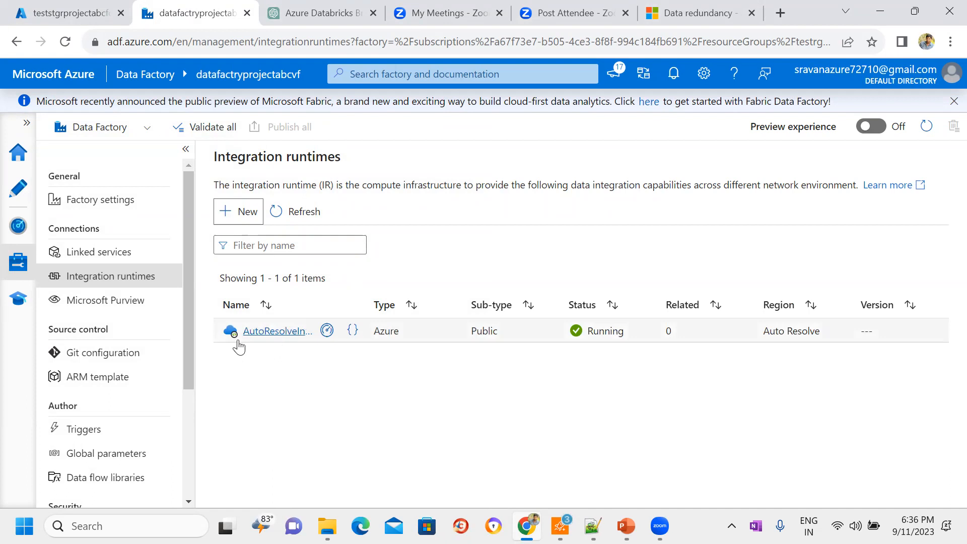
triple_click(210, 171)
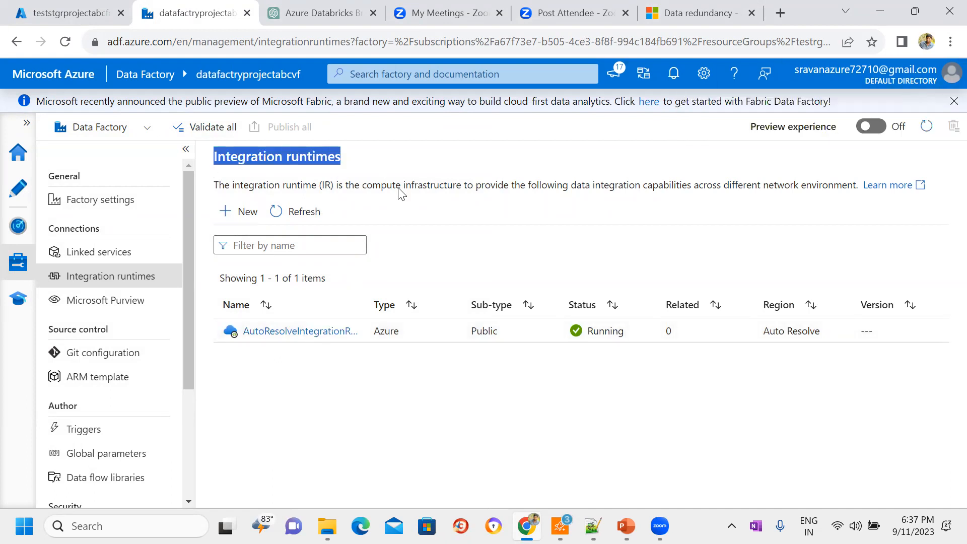
left_click(416, 210)
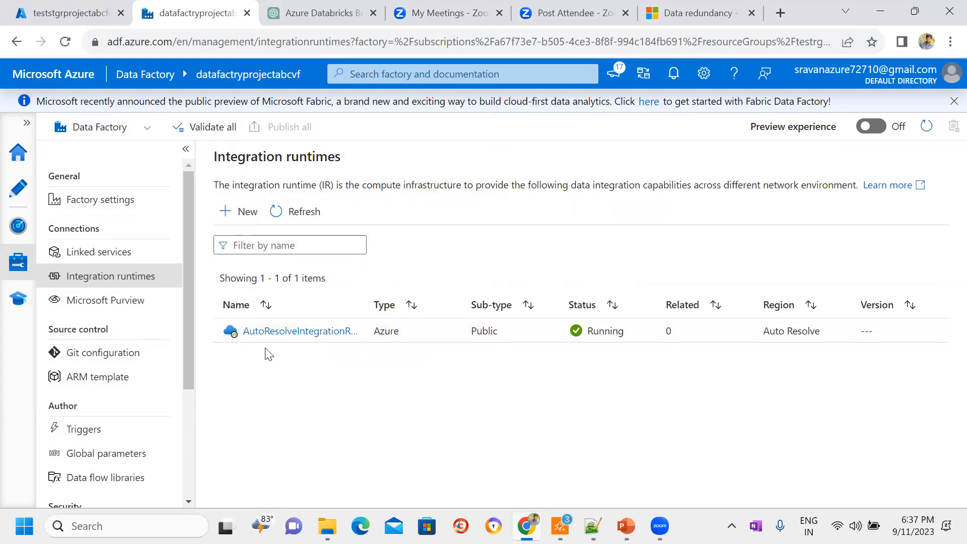
Step: Open the data factory's linked services page and review the Linked Service slide in the PowerPoint slide show
left_click(106, 258)
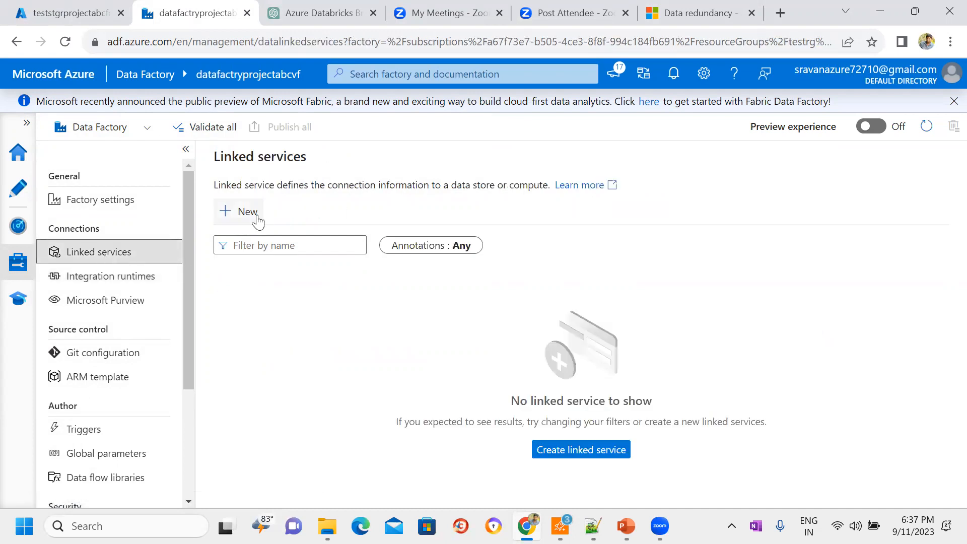
left_click(626, 524)
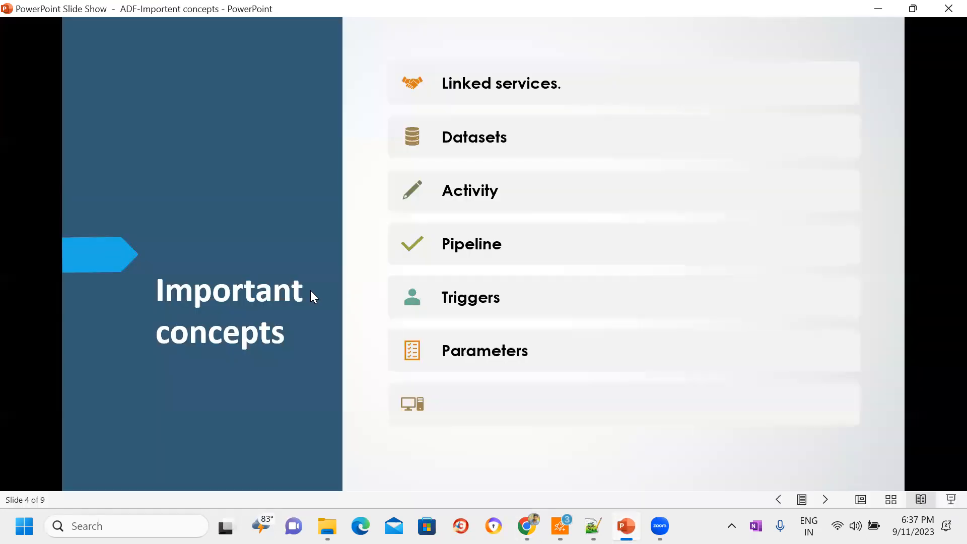
left_click(827, 501)
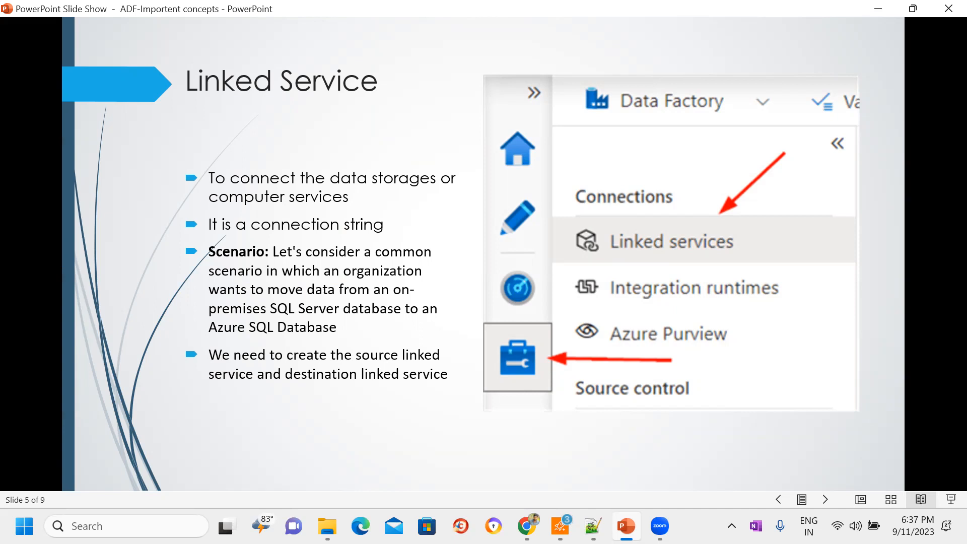
left_click(886, 10)
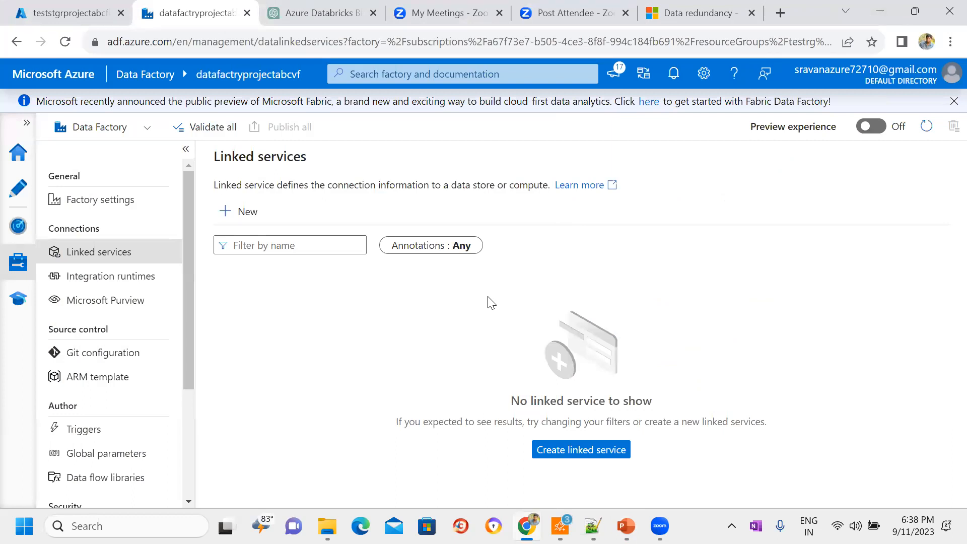
triple_click(237, 170)
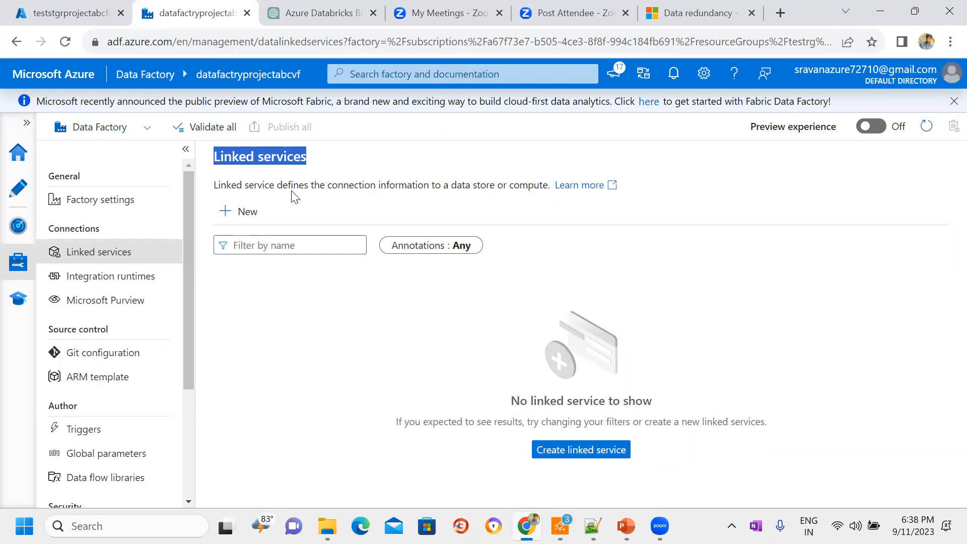
left_click(274, 187)
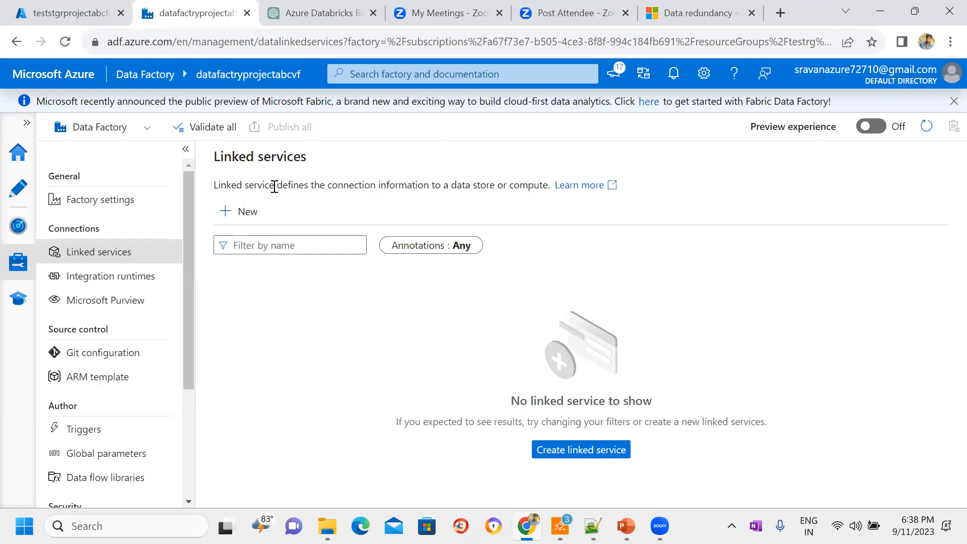
triple_click(237, 169)
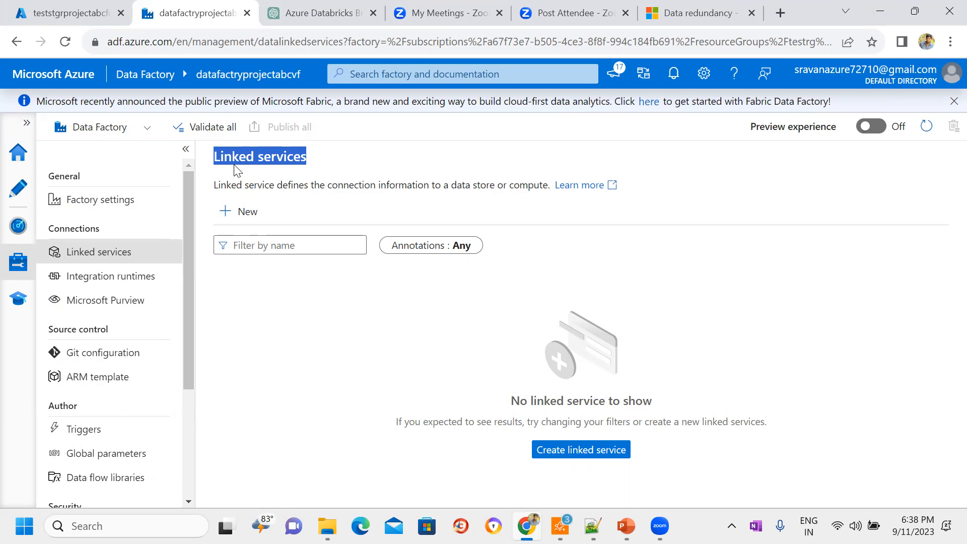
left_click(236, 169)
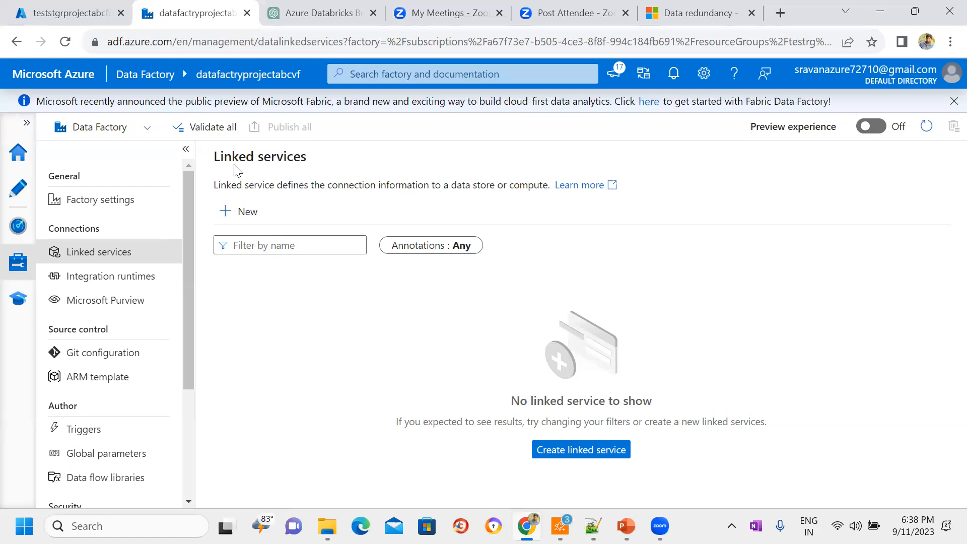
triple_click(333, 173)
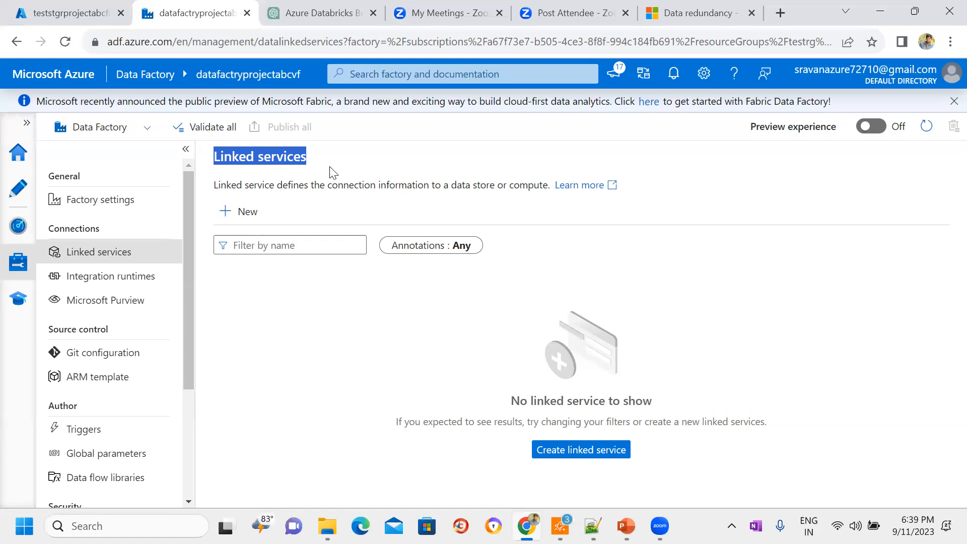
left_click(267, 178)
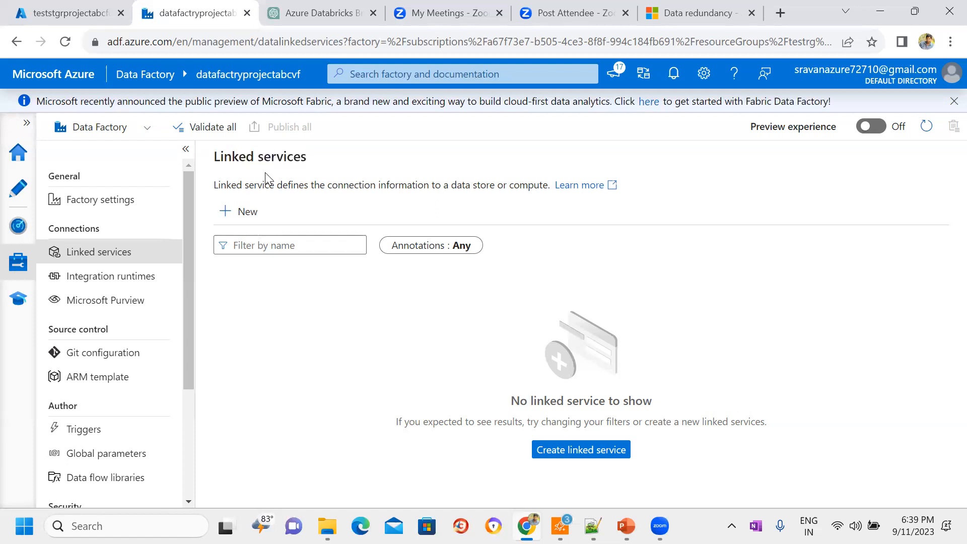
triple_click(266, 178)
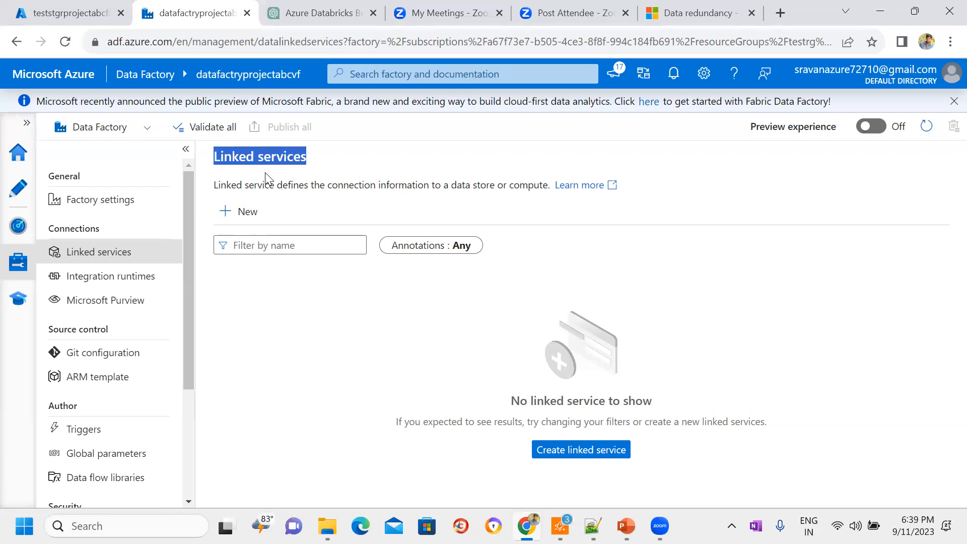
left_click(285, 174)
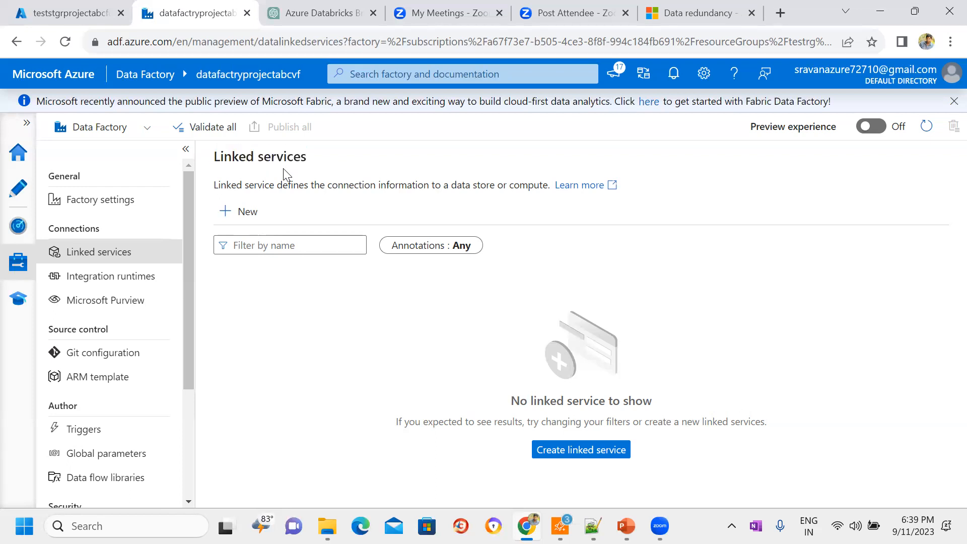
left_click_drag(306, 166, 214, 160)
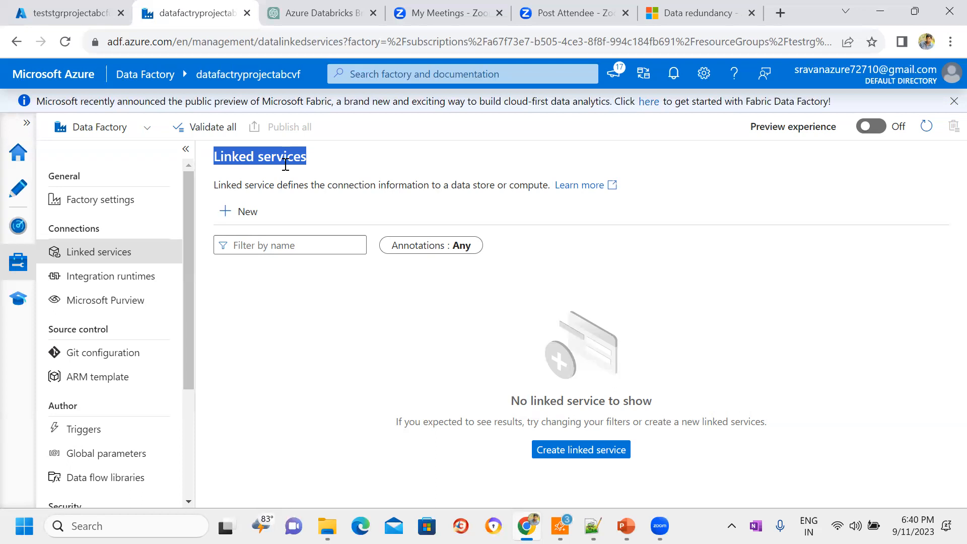
left_click(246, 218)
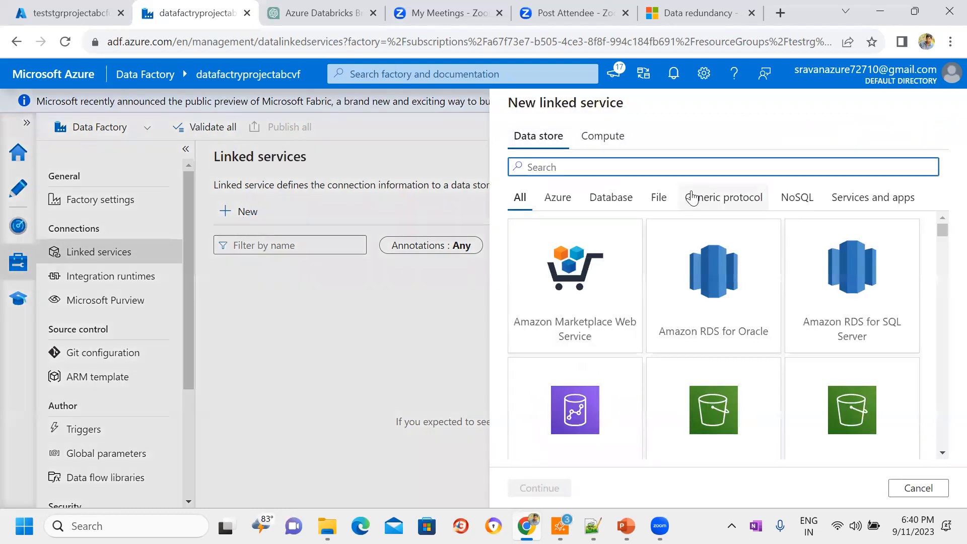
type("blob")
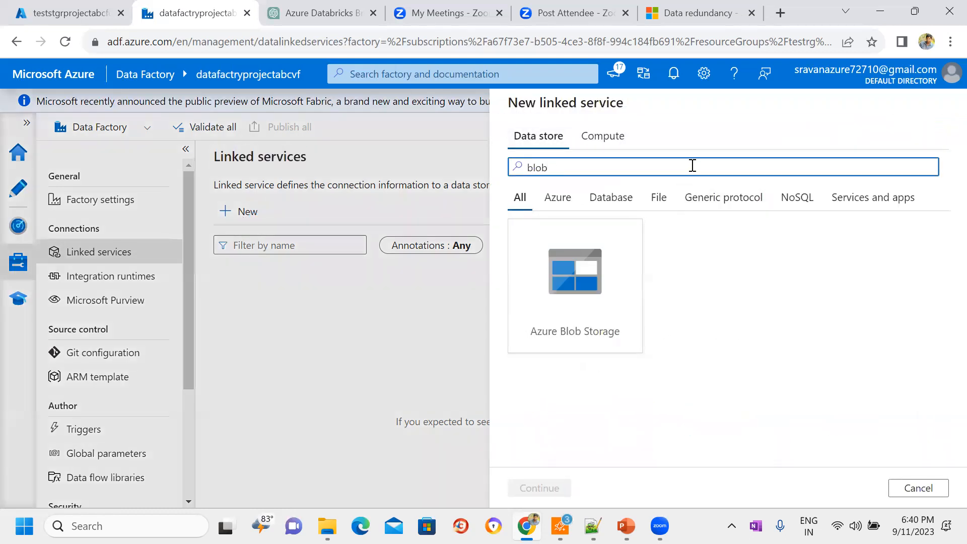
left_click(614, 291)
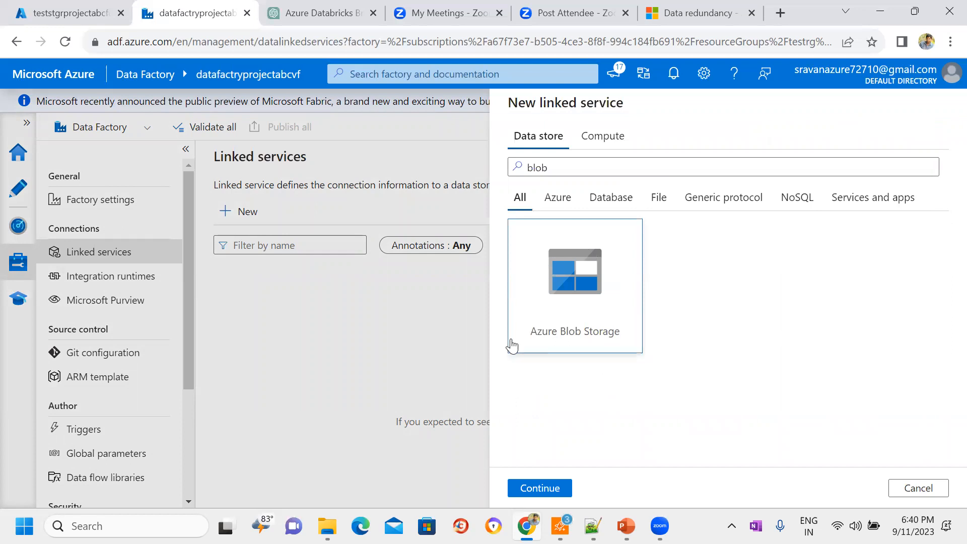
left_click(875, 175)
key("BackSpace")
key("BackSpace")
key("BackSpace")
key("BackSpace")
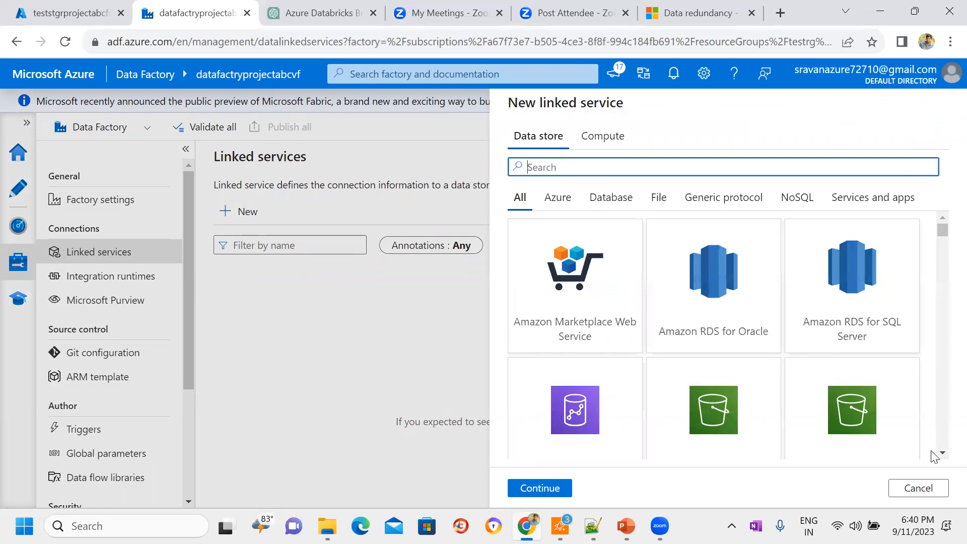
left_click(905, 489)
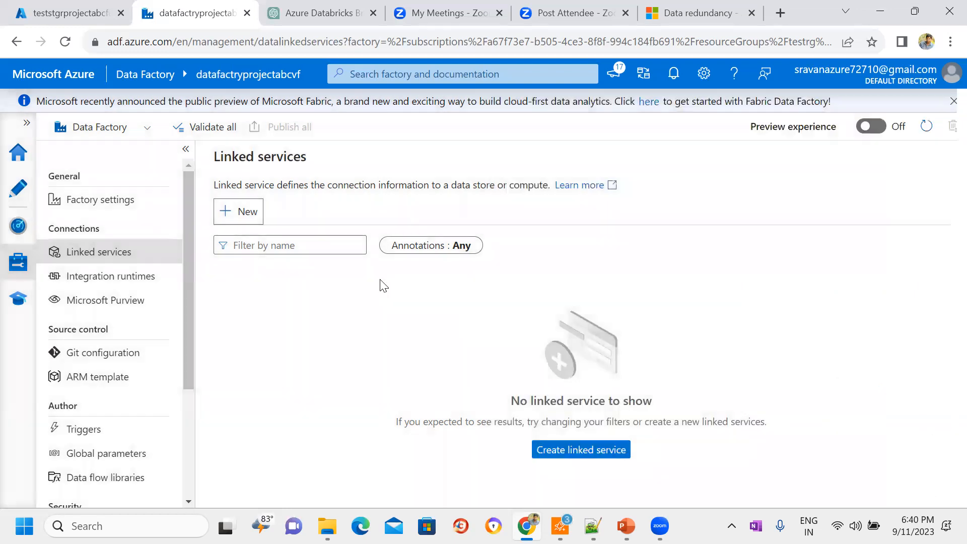
Step: Start a new linked service and browse its data store categories from Azure through Services and apps
left_click(249, 216)
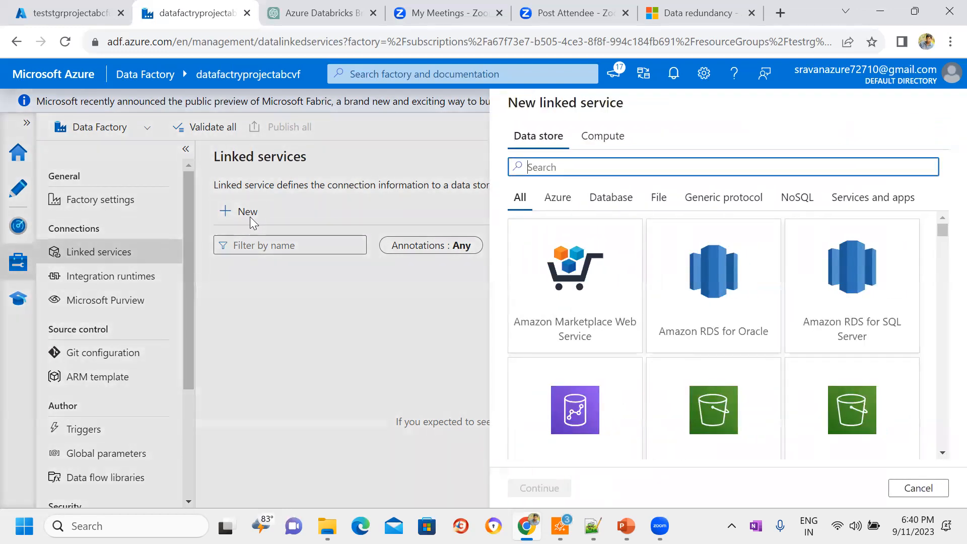
left_click(560, 203)
left_click(616, 204)
left_click(659, 201)
left_click(712, 203)
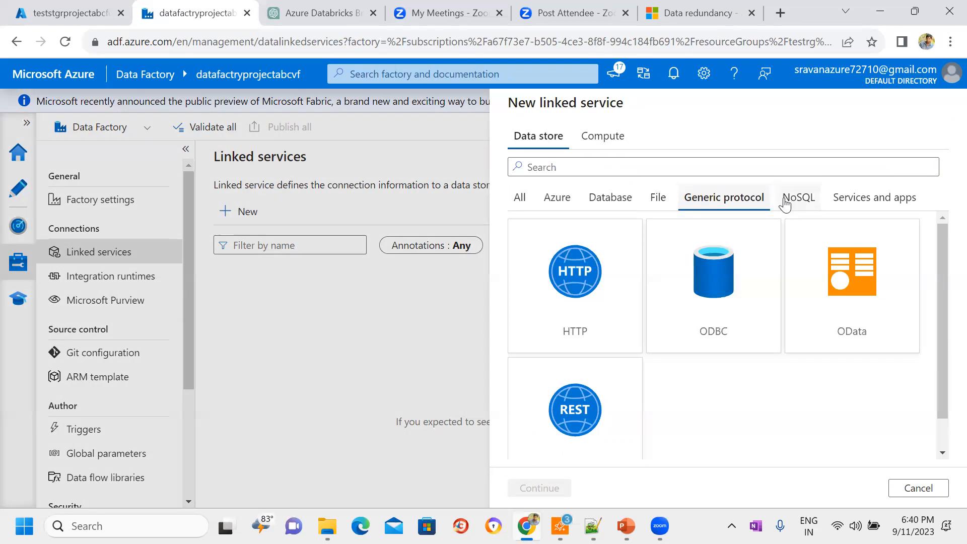
left_click(801, 203)
left_click(878, 202)
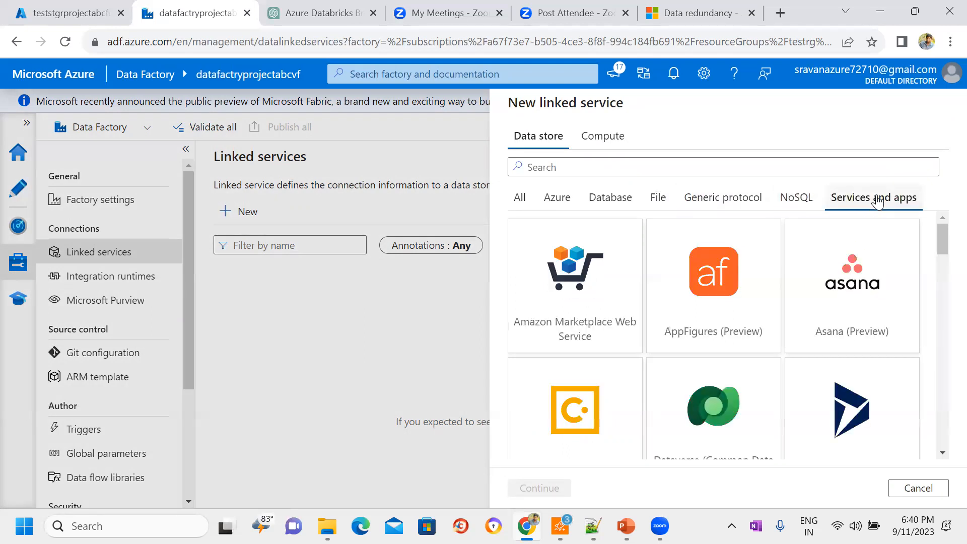
Step: Check the Linked Service slide in PowerPoint and return to examine the Azure and Database data store connectors
left_click(628, 525)
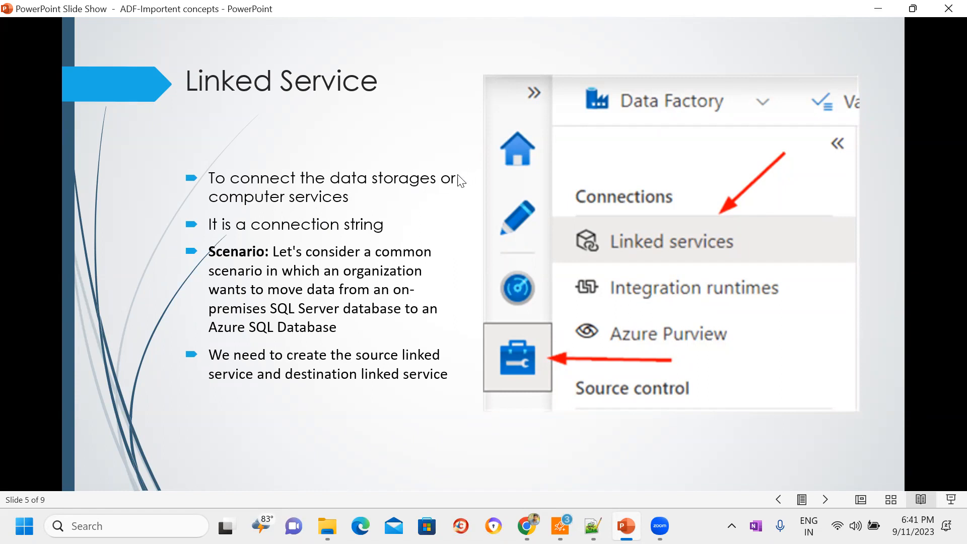
left_click(889, 11)
left_click(563, 206)
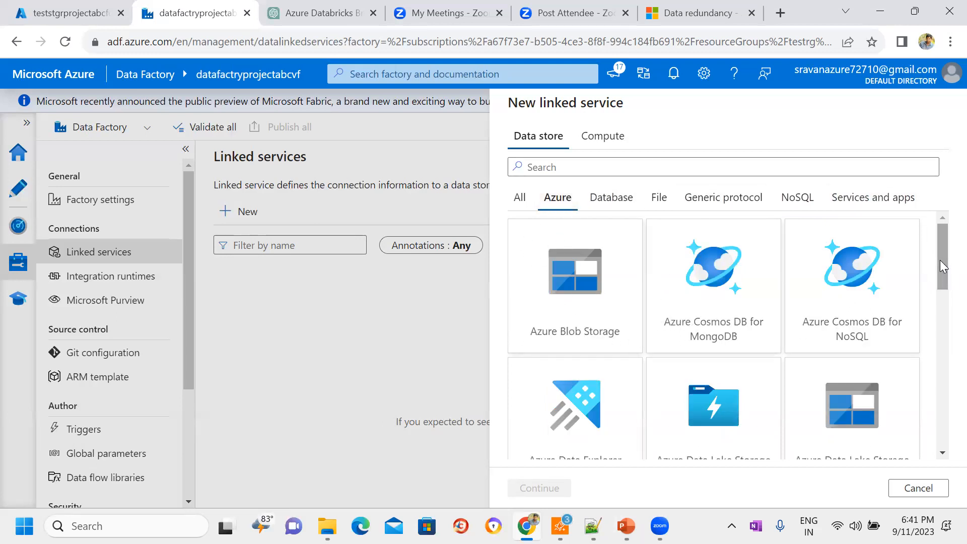
mouse_move(940, 260)
left_mouse_down()
mouse_move(943, 312)
mouse_move(944, 253)
left_mouse_up()
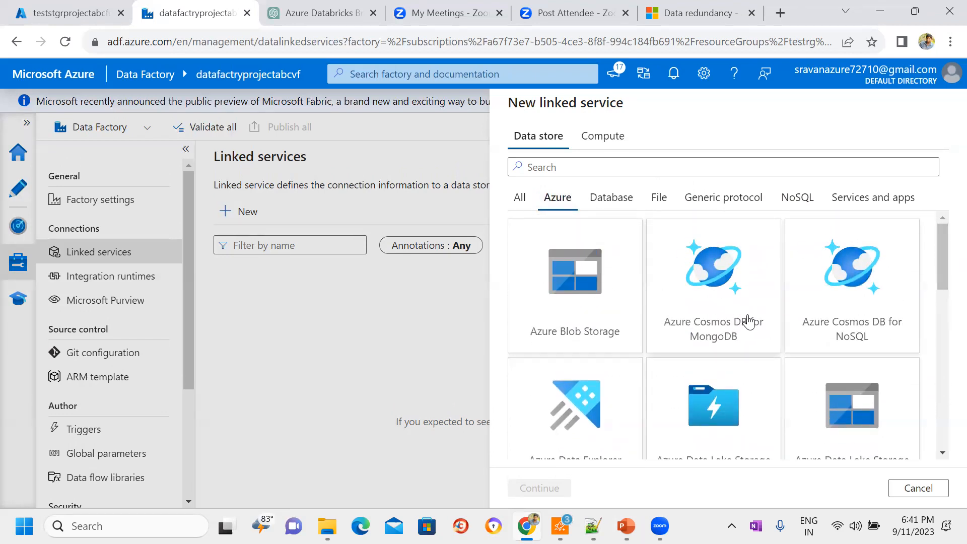
left_click_drag(939, 268, 938, 311)
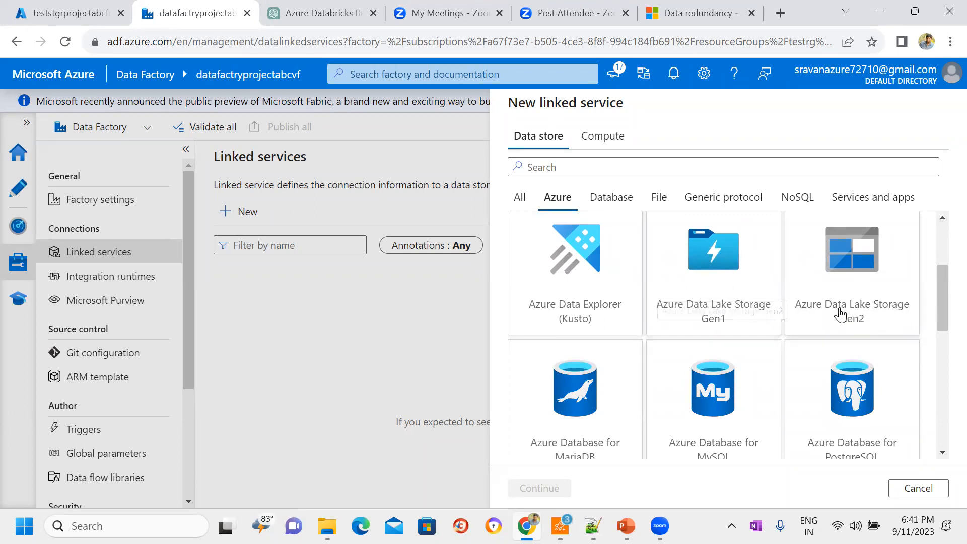
left_click_drag(944, 301, 939, 384)
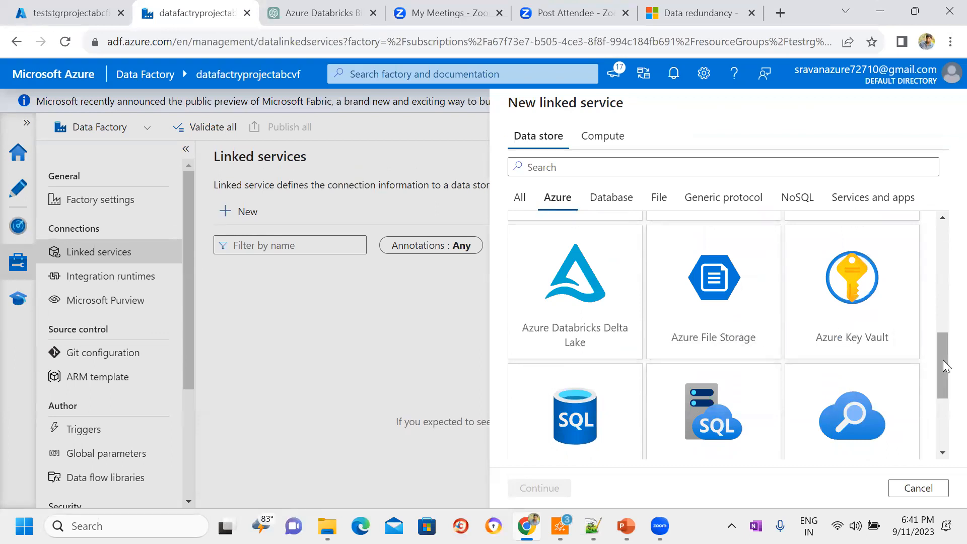
scroll(944, 365, "down", 3)
scroll(946, 347, "up", 6)
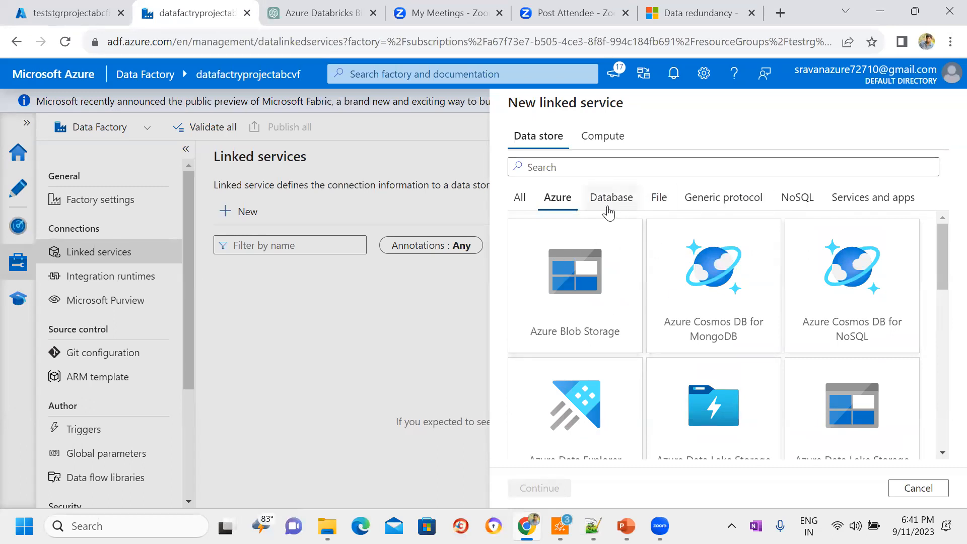
left_click(612, 209)
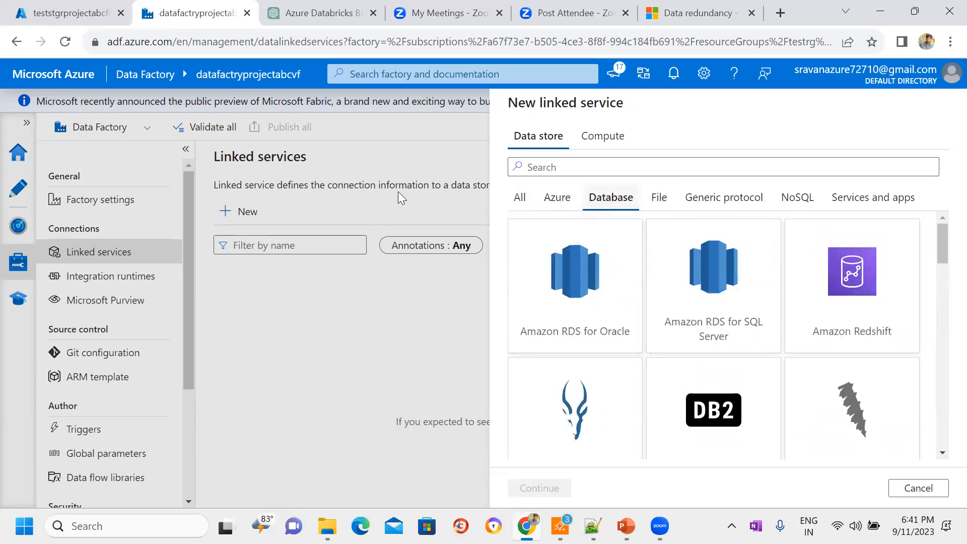
Step: Search for file connectors within the Database data stores and again across all data stores, clearing each search
left_click(609, 168)
type("files")
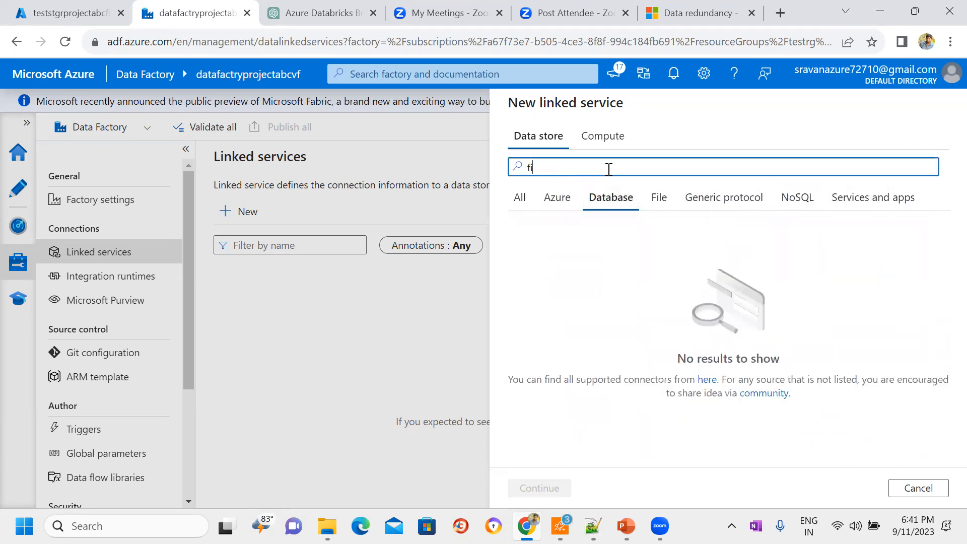
key("BackSpace")
key("BackSpace")
key("BackSpace")
key("BackSpace")
key("BackSpace")
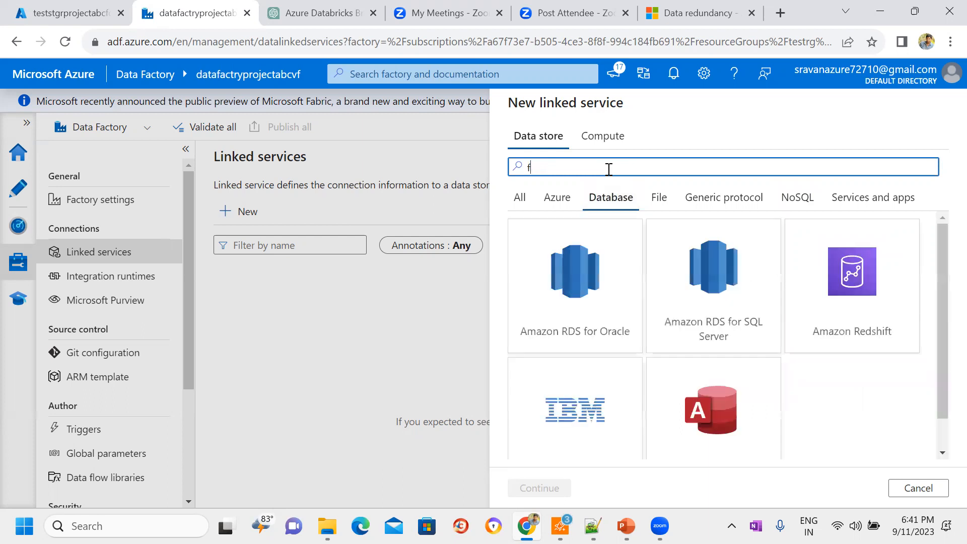
left_click(524, 200)
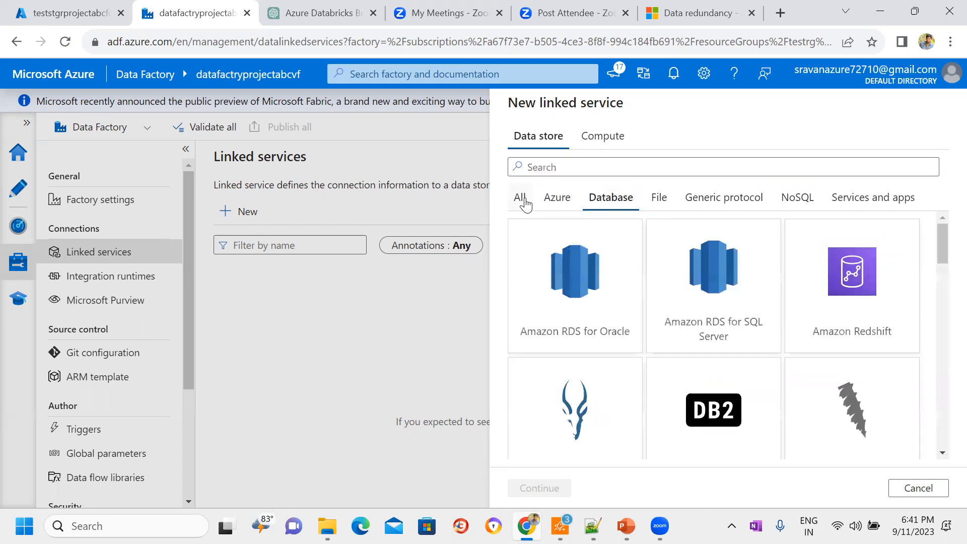
left_click(600, 168)
type("fil")
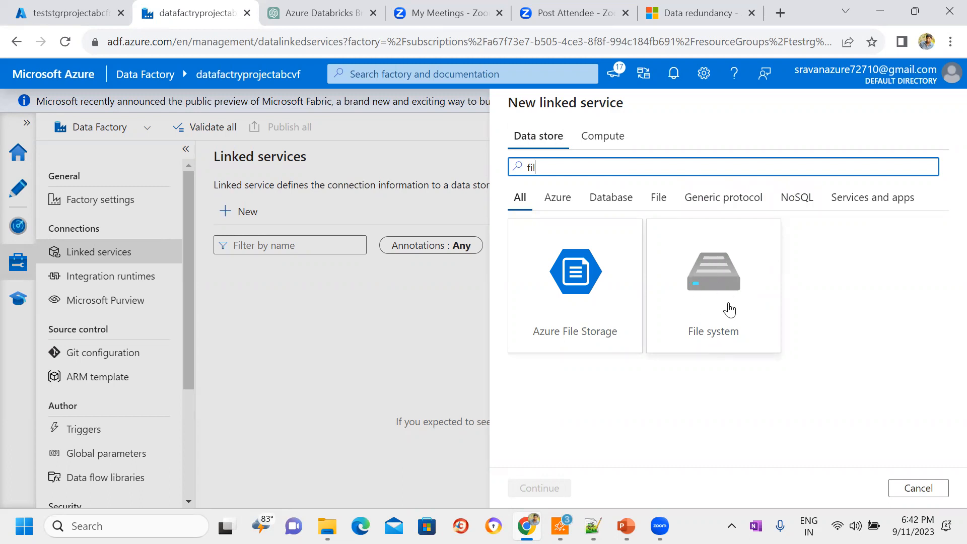
key("BackSpace")
key("BackSpace")
key("BackSpace")
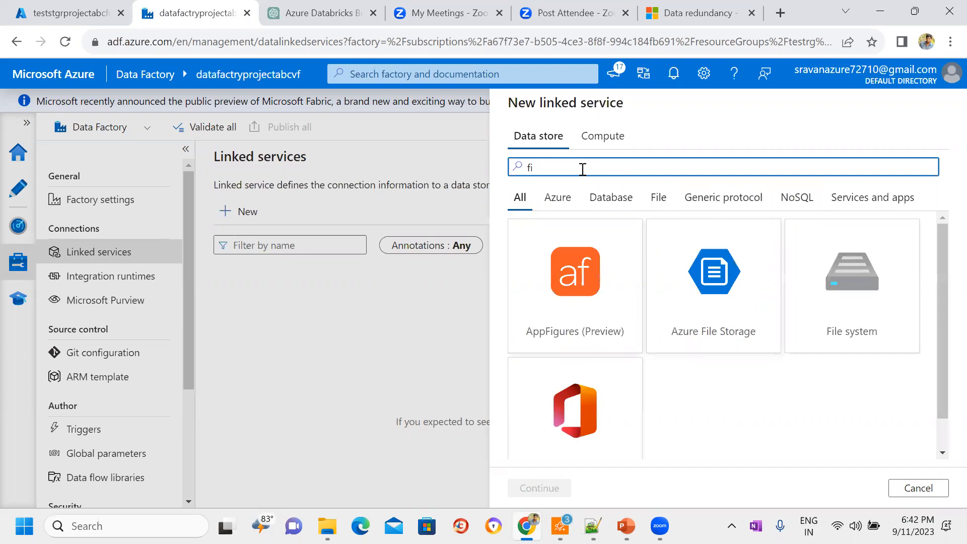
Step: Search all data stores in turn for the blob, gen2, azure sql and synap connectors
type("blob")
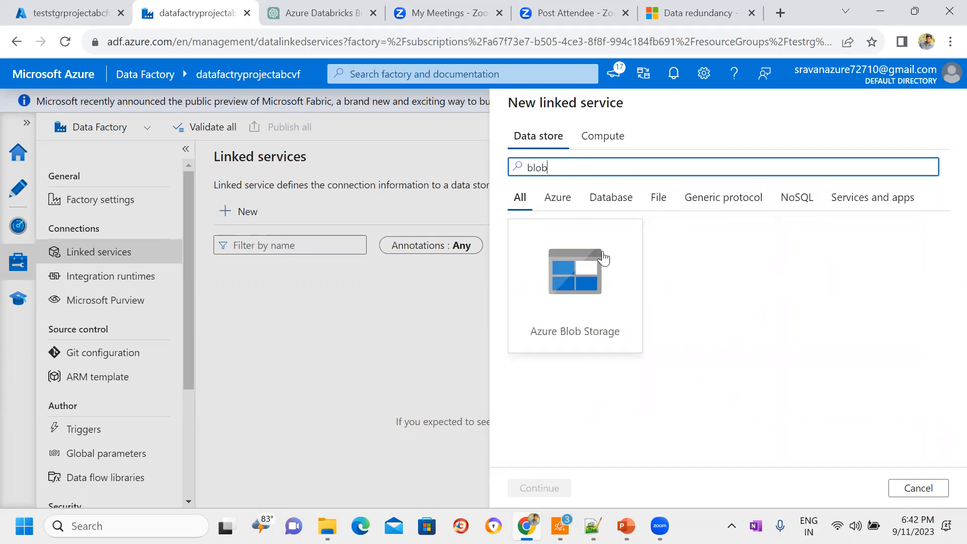
key("BackSpace")
key("BackSpace")
key("BackSpace")
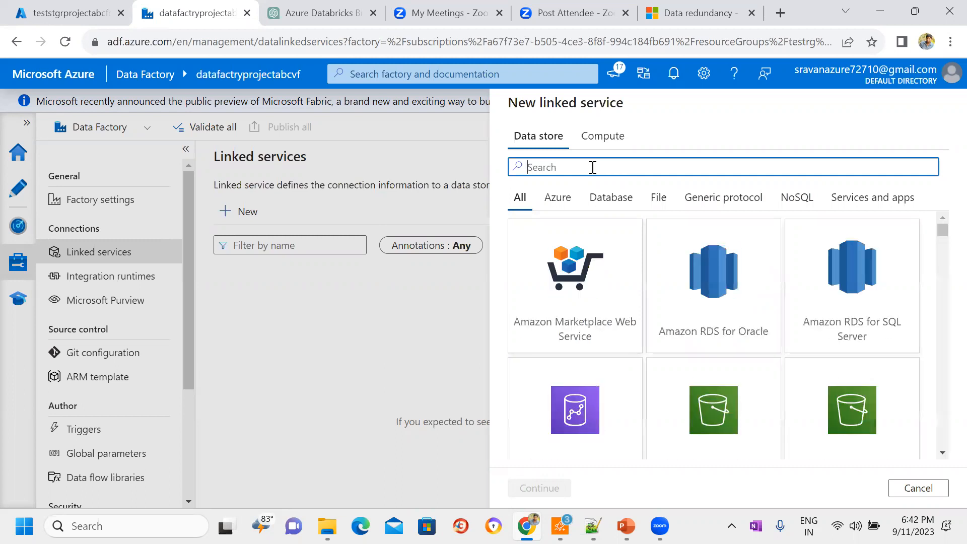
type("gen2")
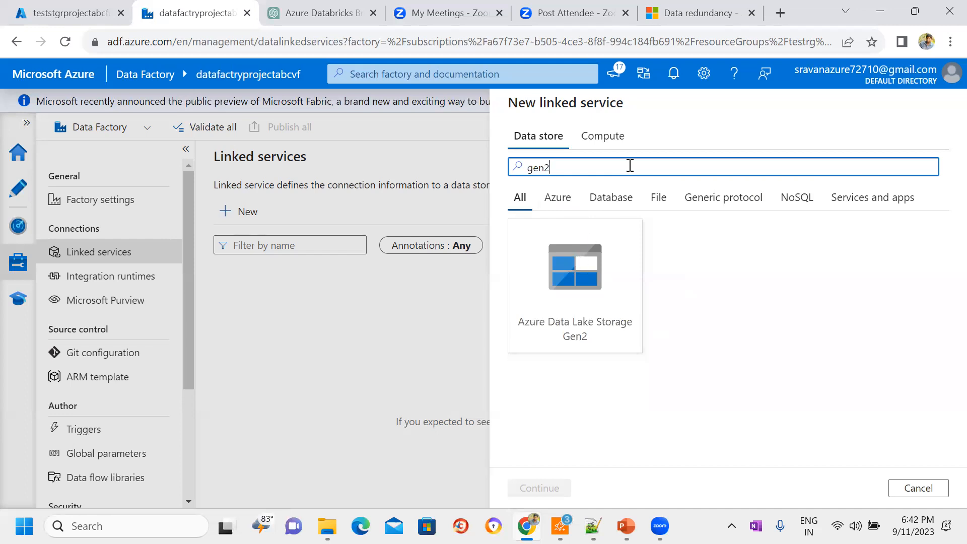
key("BackSpace")
key("BackSpace")
key("BackSpace")
key("BackSpace")
type("azure sql")
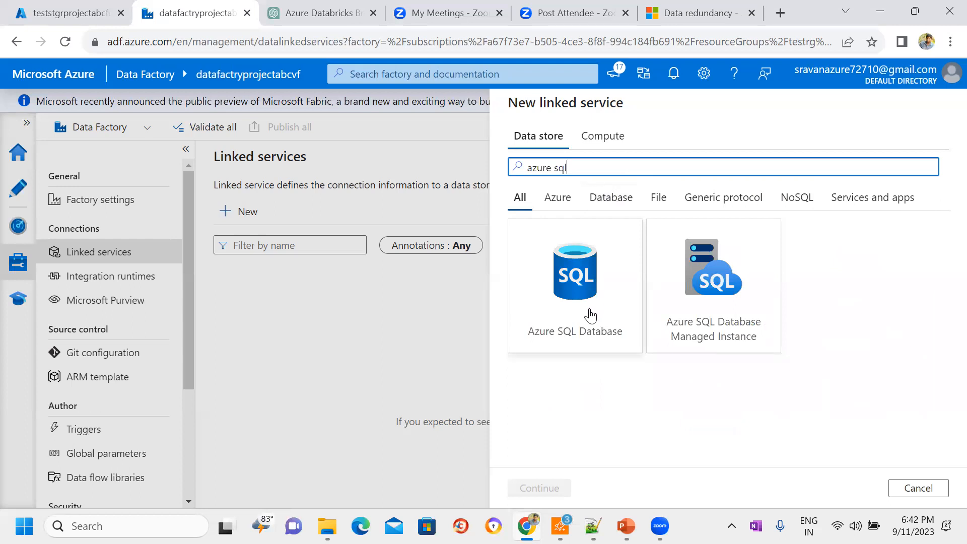
key("BackSpace")
key("BackSpace")
key("BackSpace")
key("BackSpace")
key("BackSpace")
key("BackSpace")
key("BackSpace")
key("BackSpace")
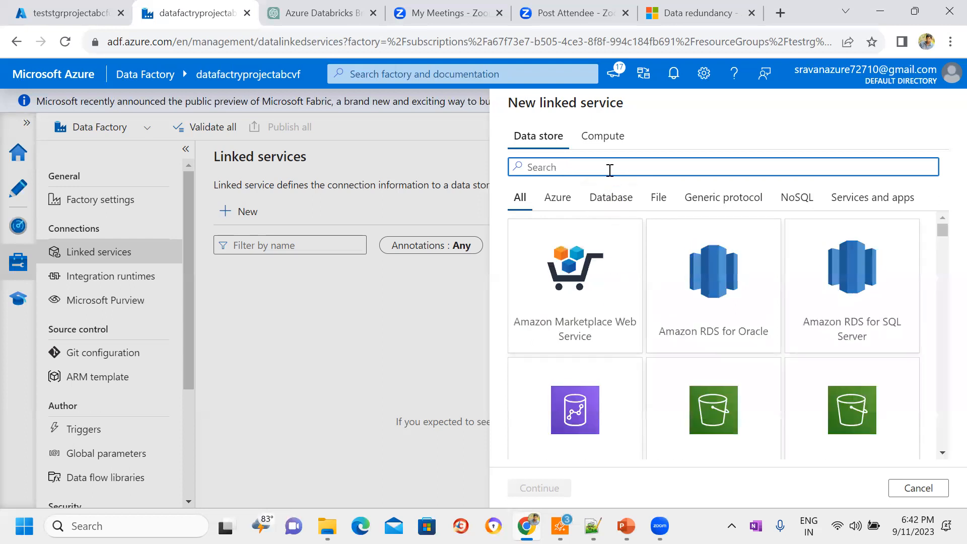
type("synap")
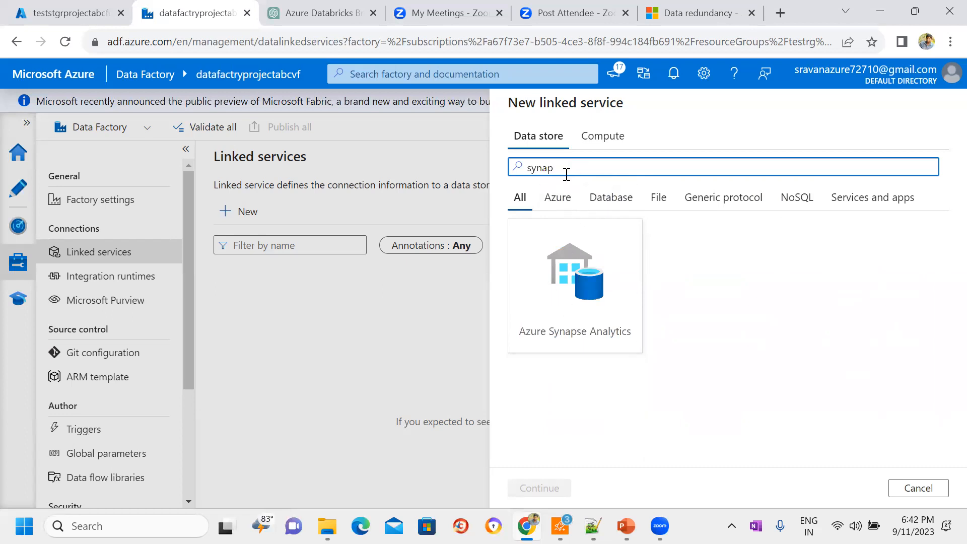
key("BackSpace")
key("BackSpace")
key("BackSpace")
key("BackSpace")
Step: Choose Azure Blob Storage as the data store and name the new linked service LS_Azure_Blob
type("blob")
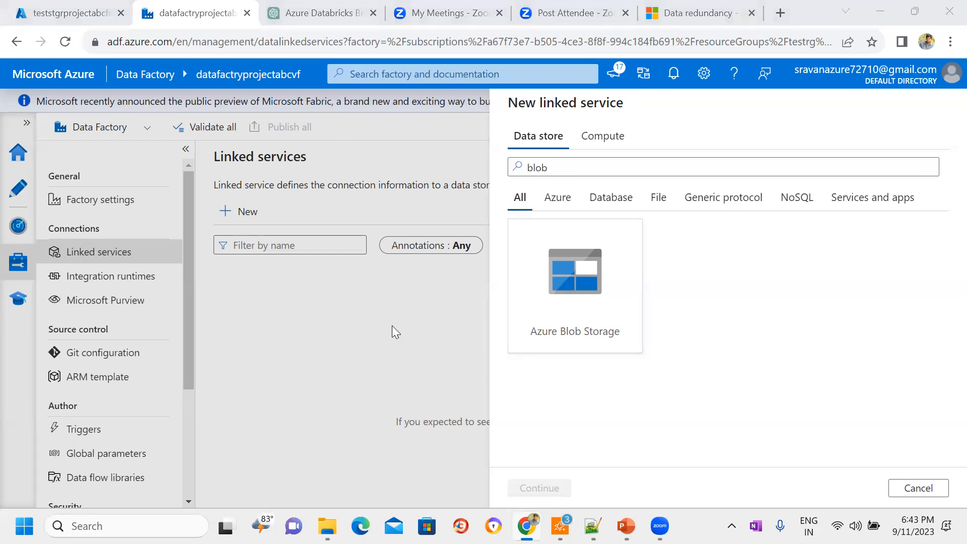
left_click(540, 488)
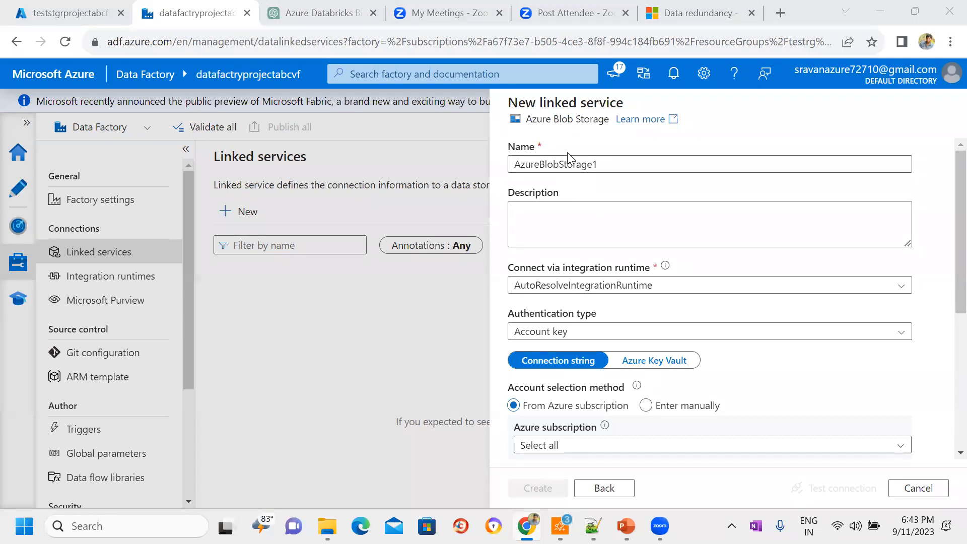
key("ctrl+a")
key("BackSpace")
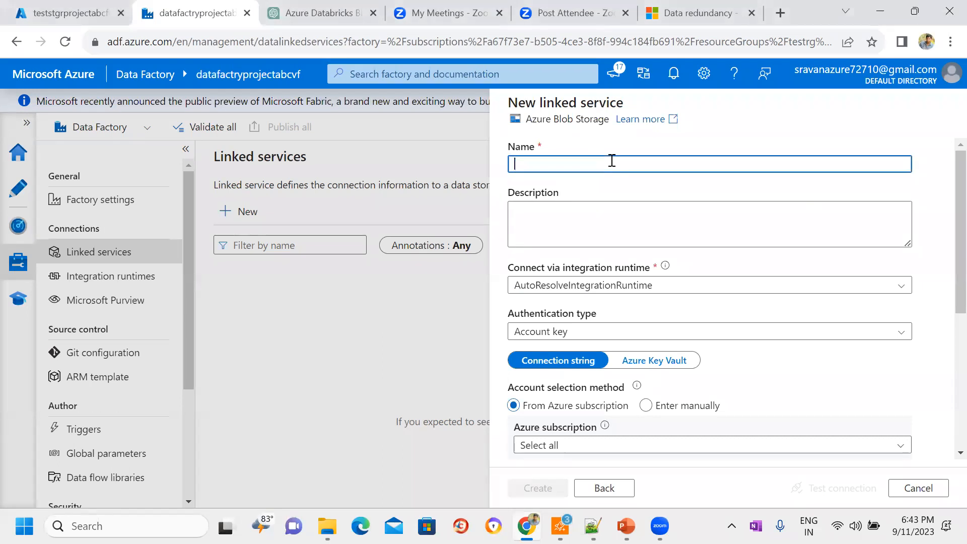
type("LS_Azure_")
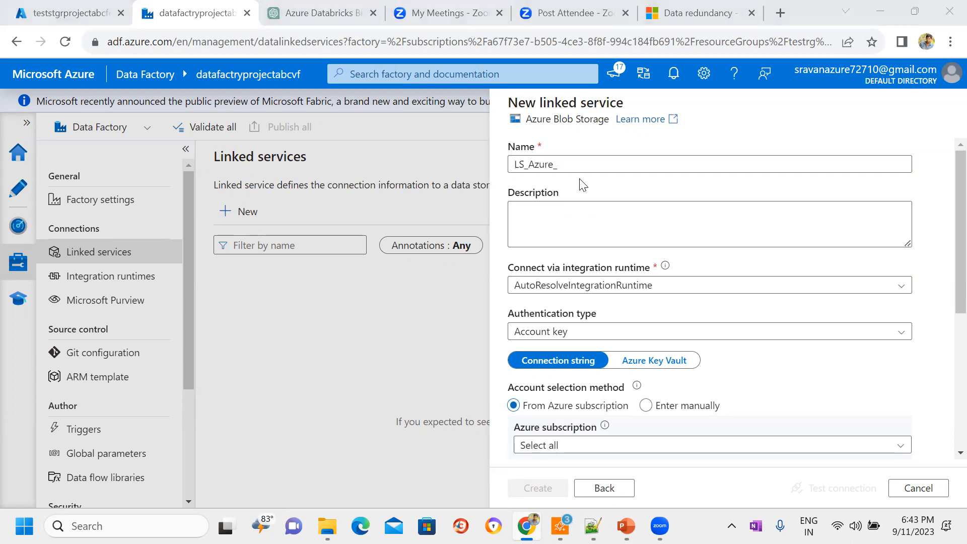
left_click(575, 163)
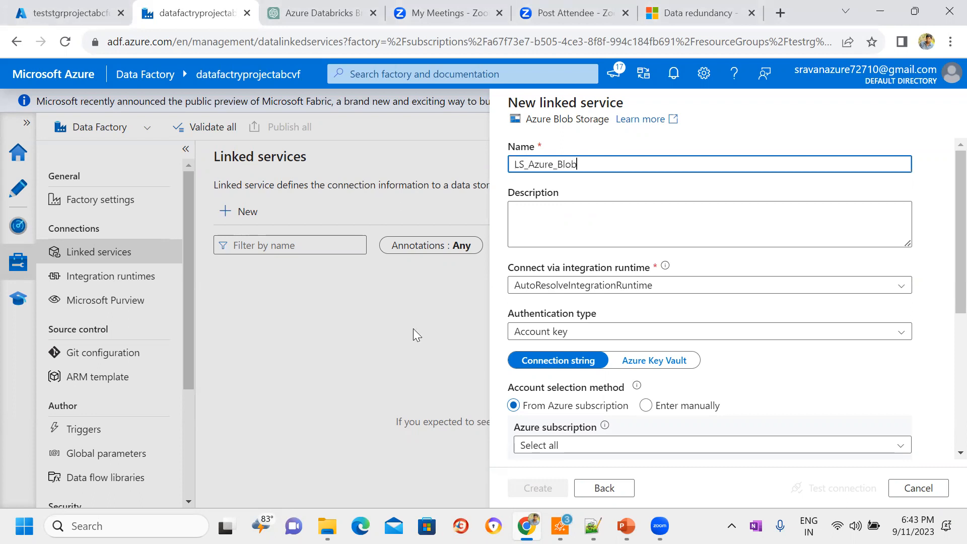
Step: Select AutoResolveIntegrationRuntime as the integration runtime for the new linked service
left_click(947, 182)
scroll(947, 182, "down", 2)
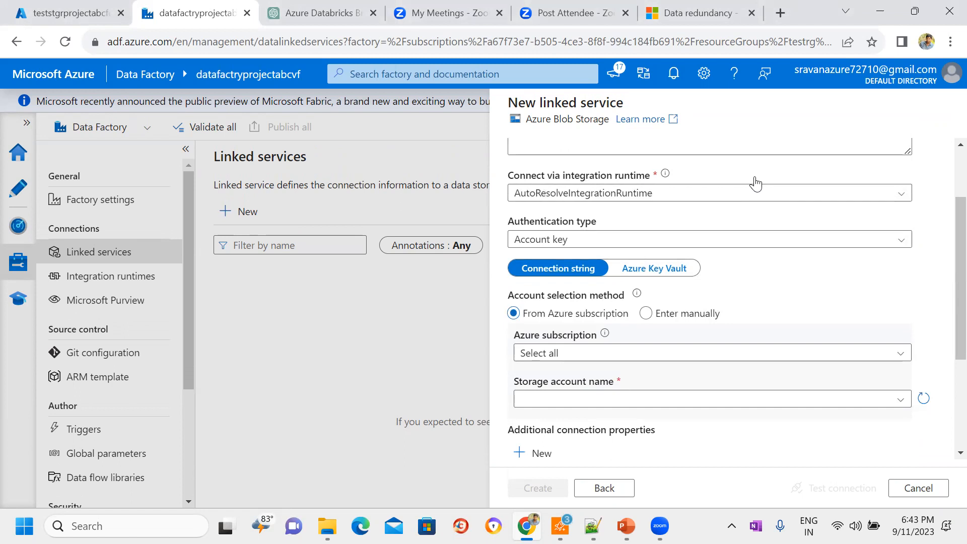
left_click(868, 200)
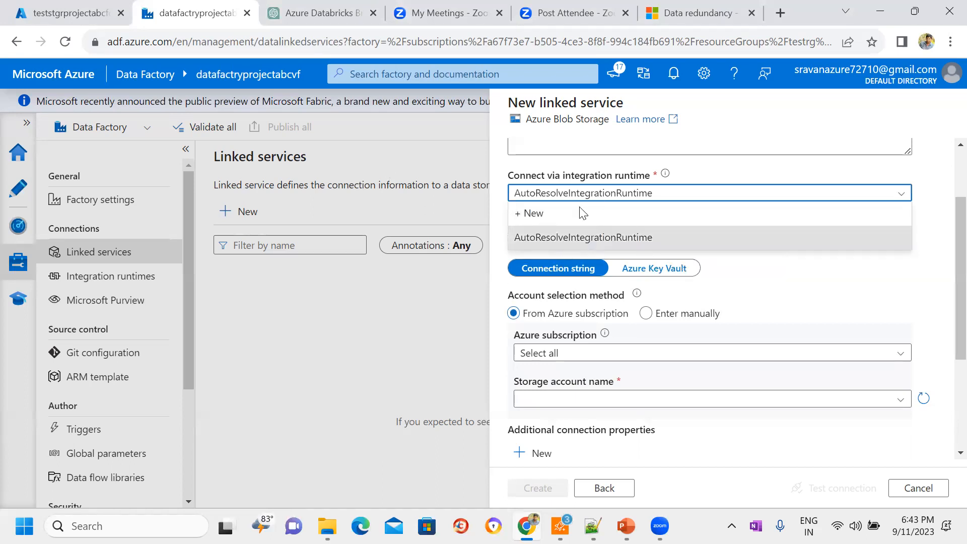
left_click(583, 239)
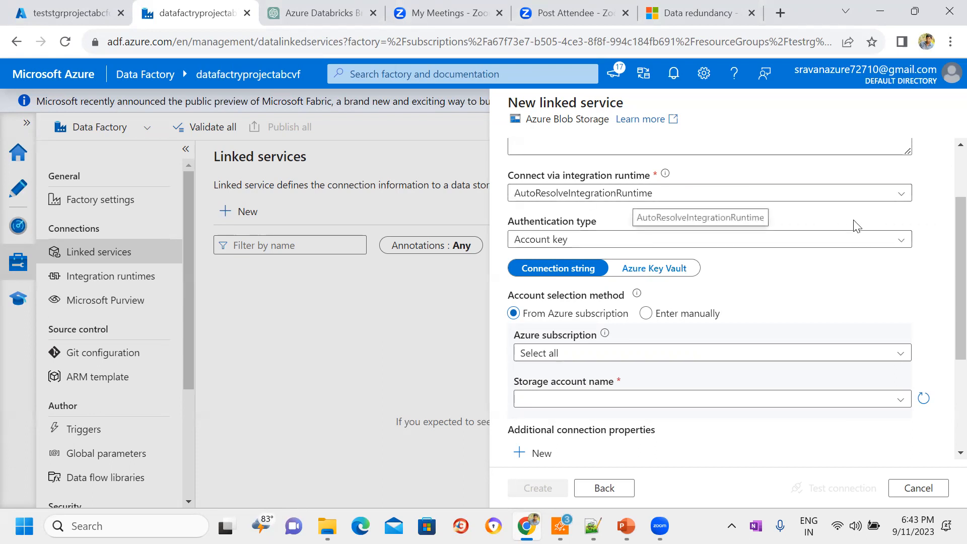
Step: Review the authentication types for the linked service and choose Account key
left_click(900, 245)
left_click(946, 242)
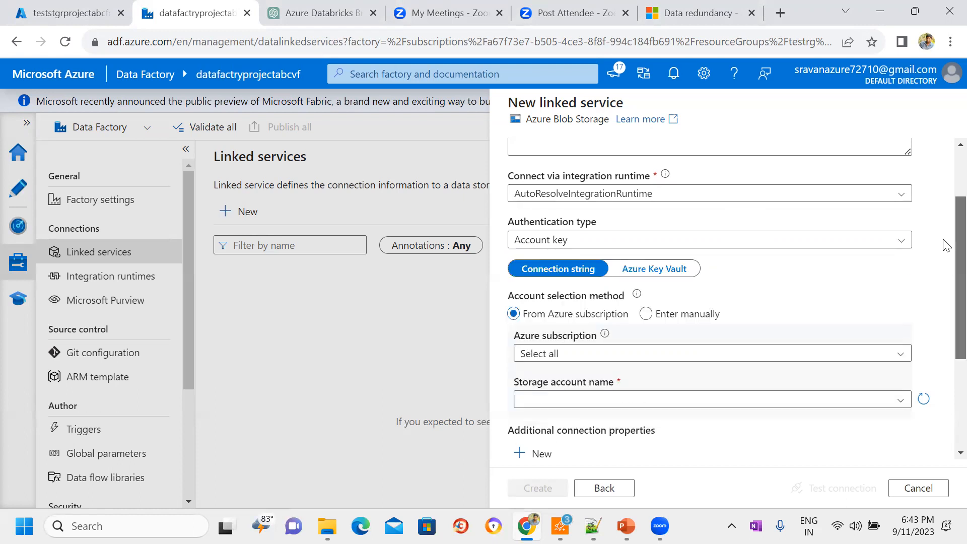
scroll(946, 243, "down", 1)
left_click(901, 204)
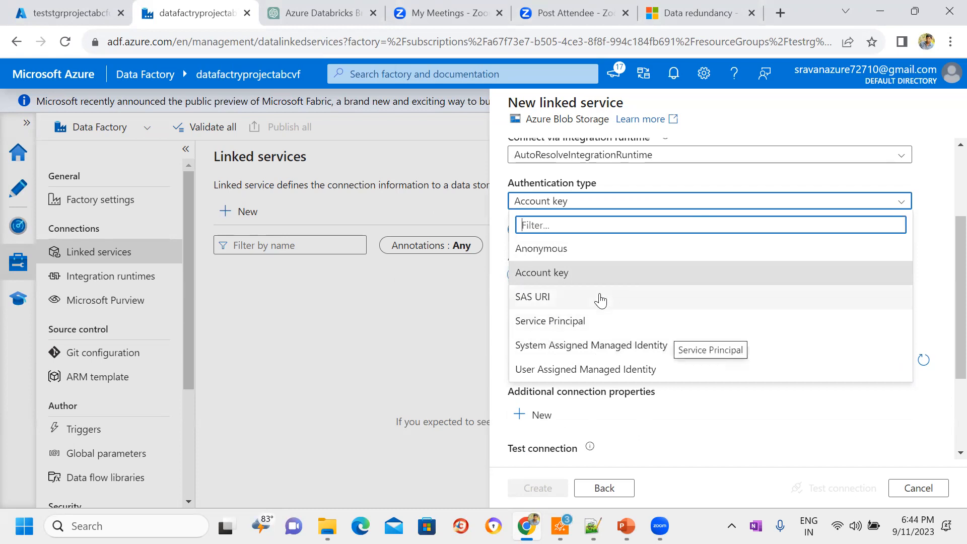
left_click(549, 273)
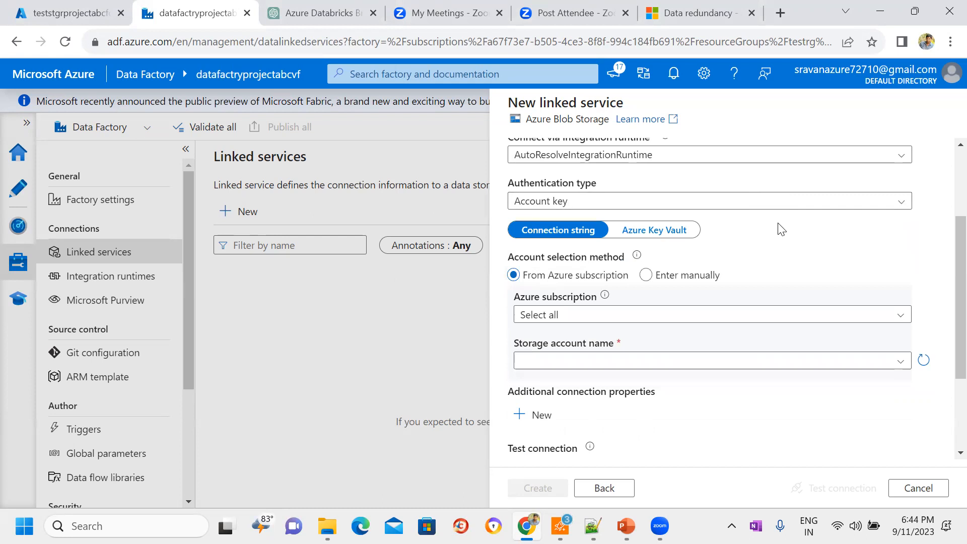
Step: Examine the Azure Key Vault settings of the linked service and switch back to Connection string
left_click(625, 235)
left_click(568, 230)
left_click(659, 231)
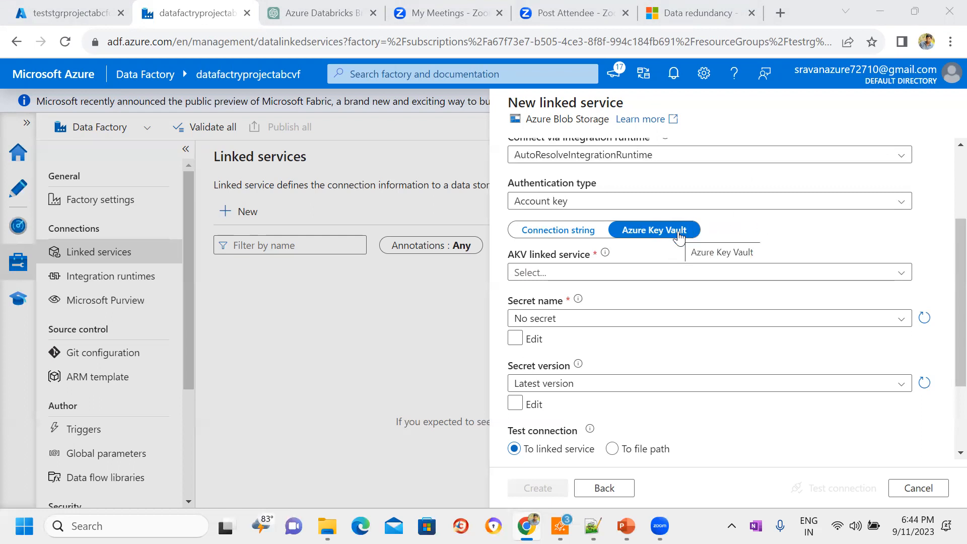
left_click(548, 232)
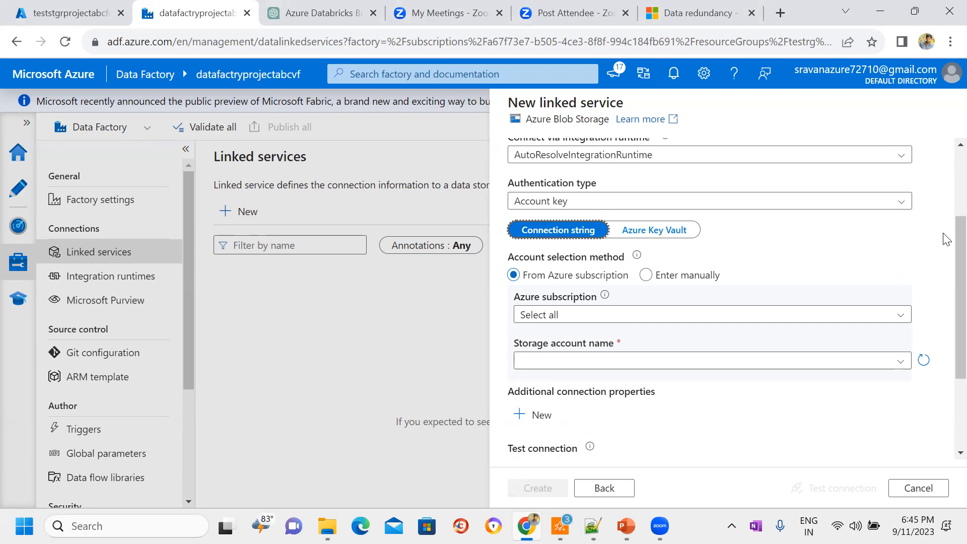
Step: Set the Azure subscription to Dotnet_Dev_ProjectA and the storage account name to teststgrprojectabcfc
scroll(944, 292, "down", 2)
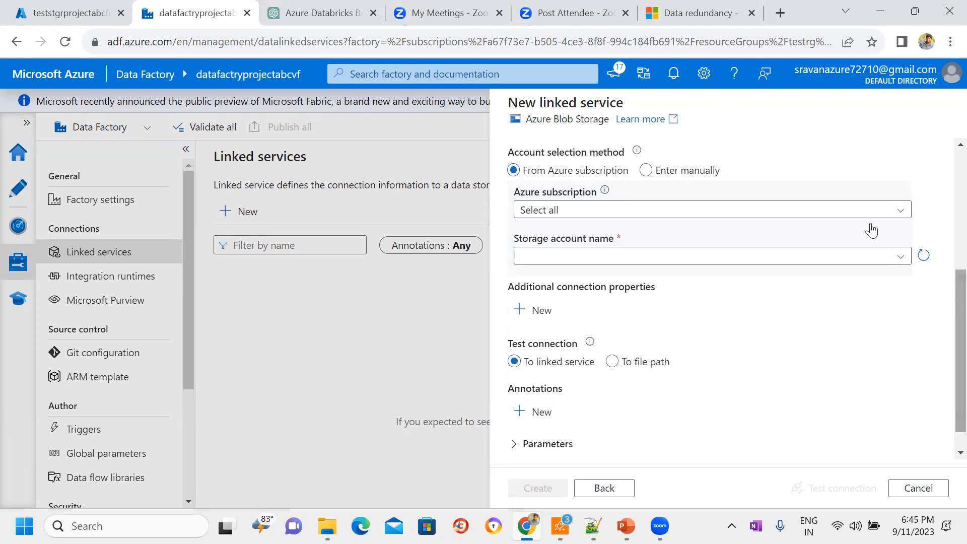
left_click(857, 213)
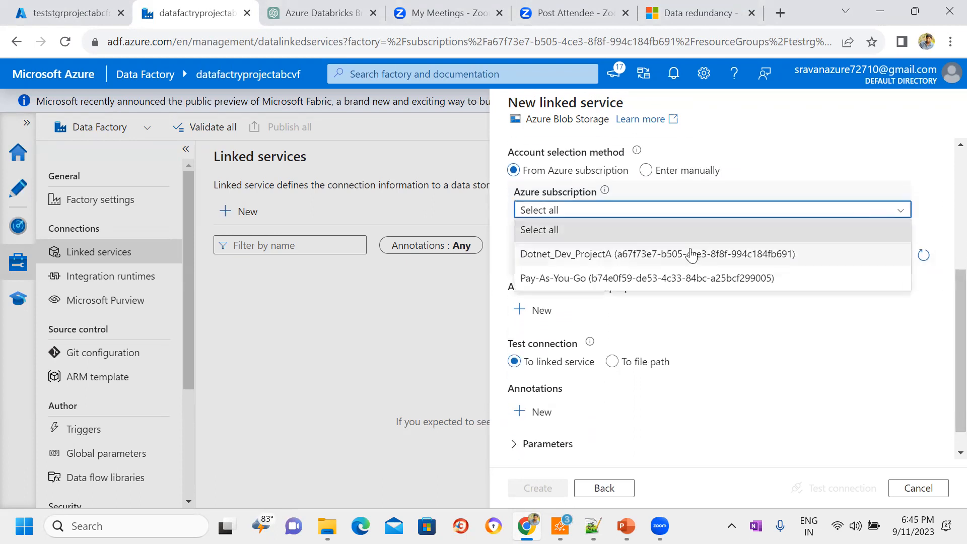
left_click(692, 254)
left_click(881, 258)
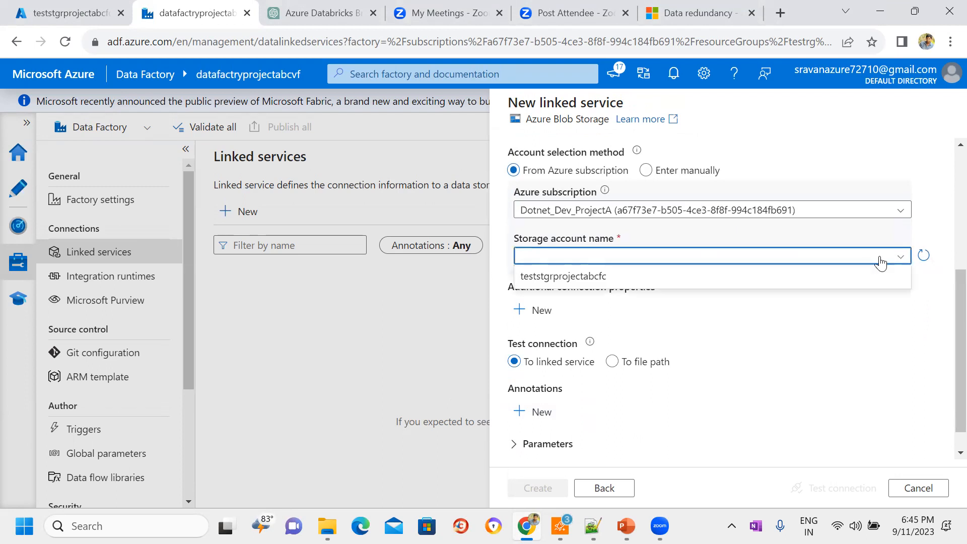
left_click(694, 277)
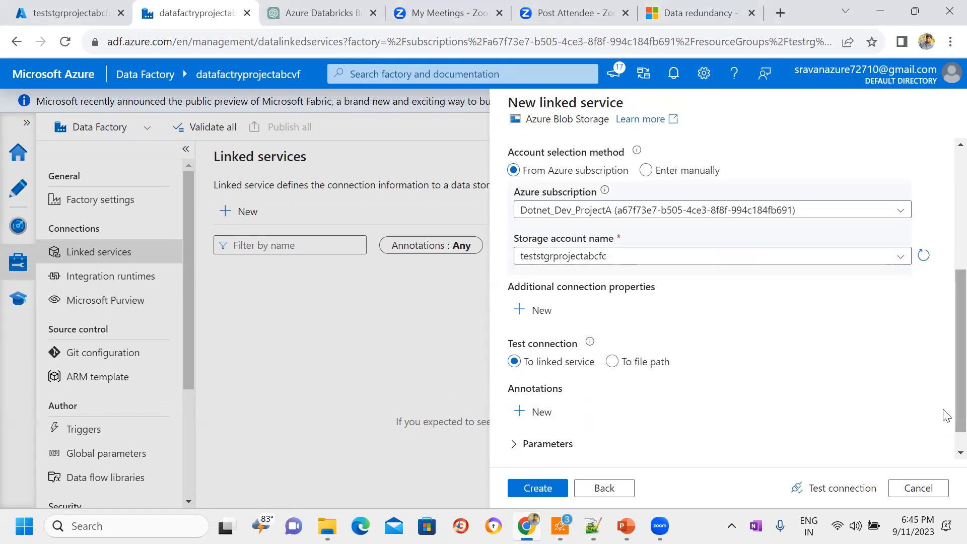
Step: Test the connection, review the linked service's settings and create it
scroll(944, 425, "down", 1)
left_click(839, 491)
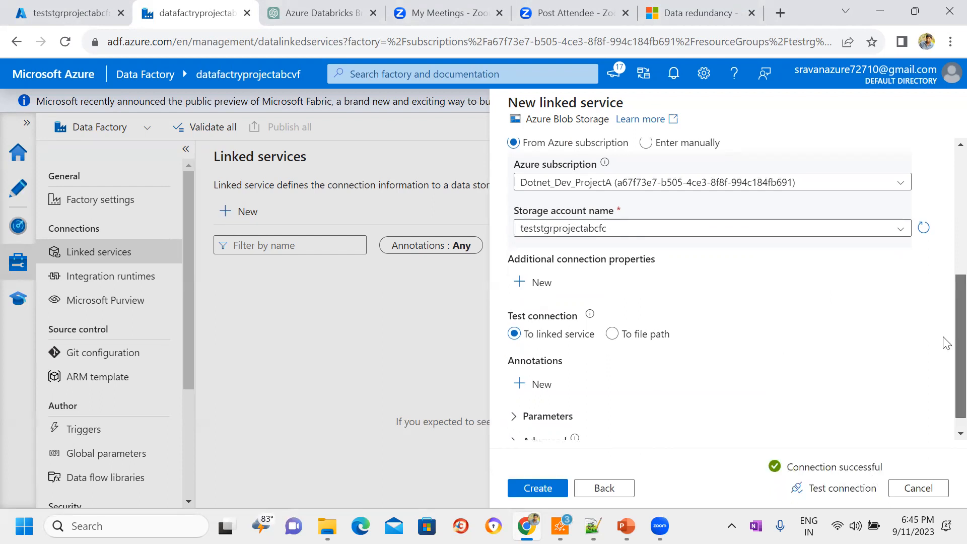
scroll(946, 343, "up", 5)
scroll(947, 203, "down", 3)
scroll(947, 199, "up", 3)
scroll(946, 342, "down", 1)
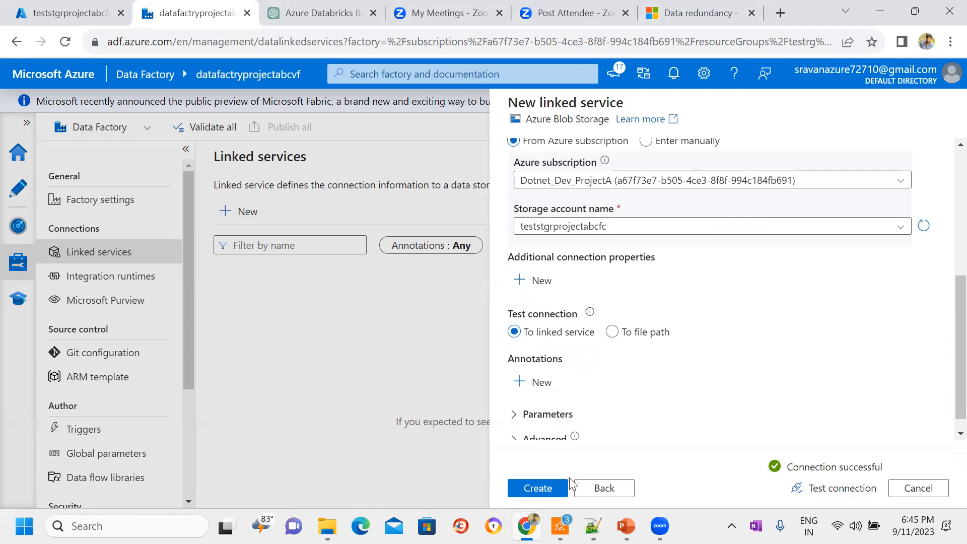
left_click(539, 493)
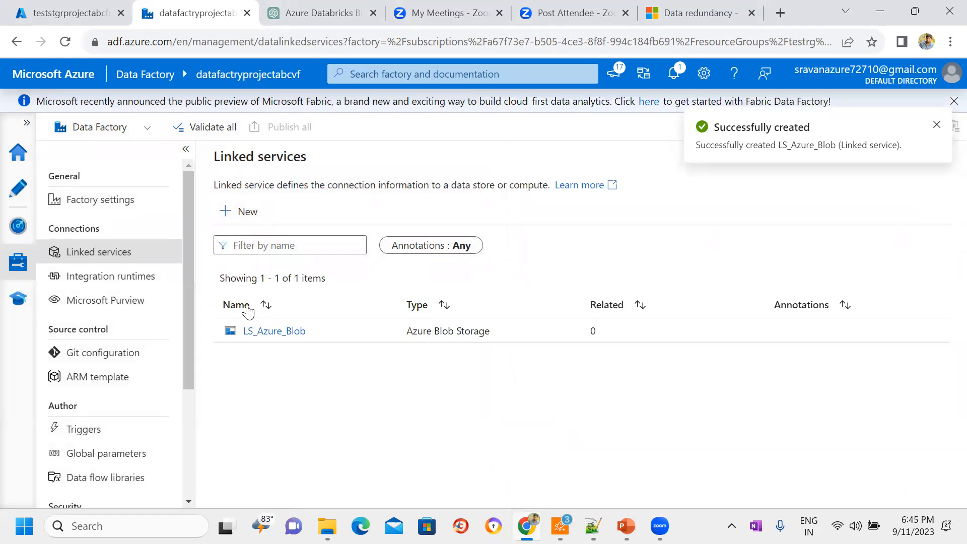
Step: Check the LS_Azure_Blob entry among the linked services, look at the integration runtimes and return to the linked services
left_click_drag(310, 344, 245, 342)
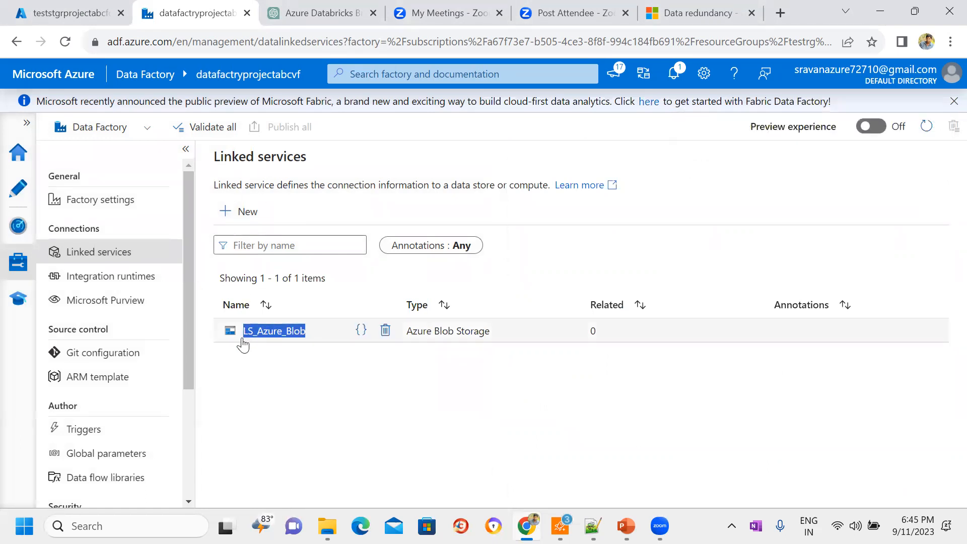
left_click(283, 382)
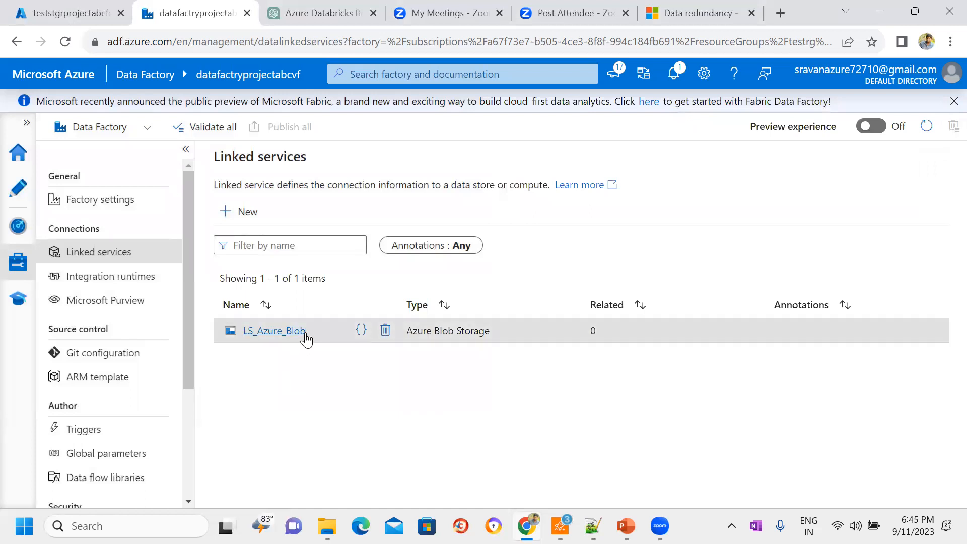
left_click_drag(307, 339, 242, 337)
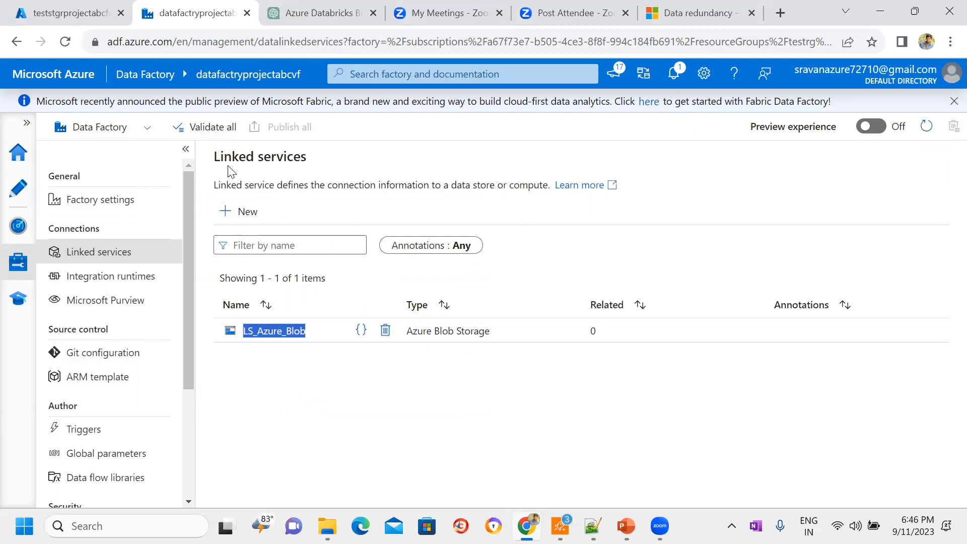
left_click(309, 174)
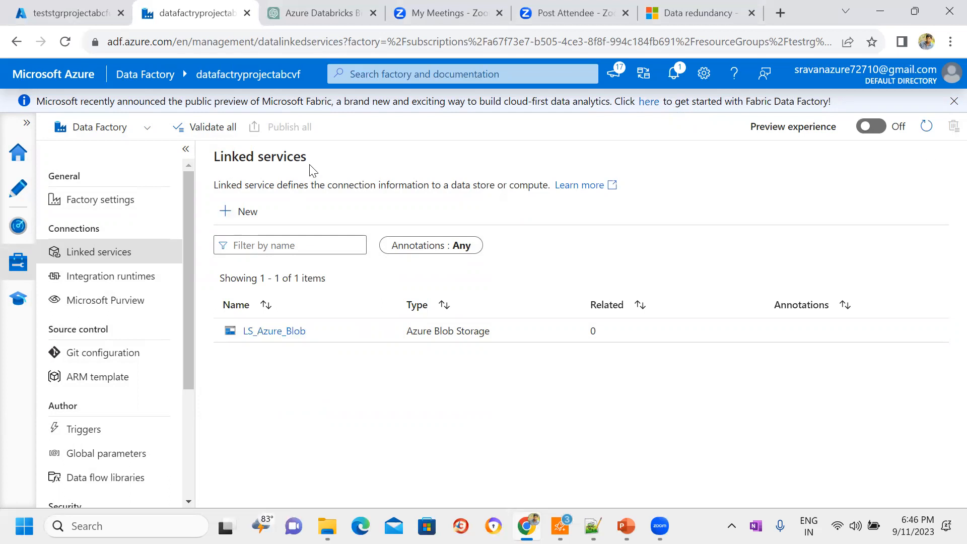
triple_click(311, 167)
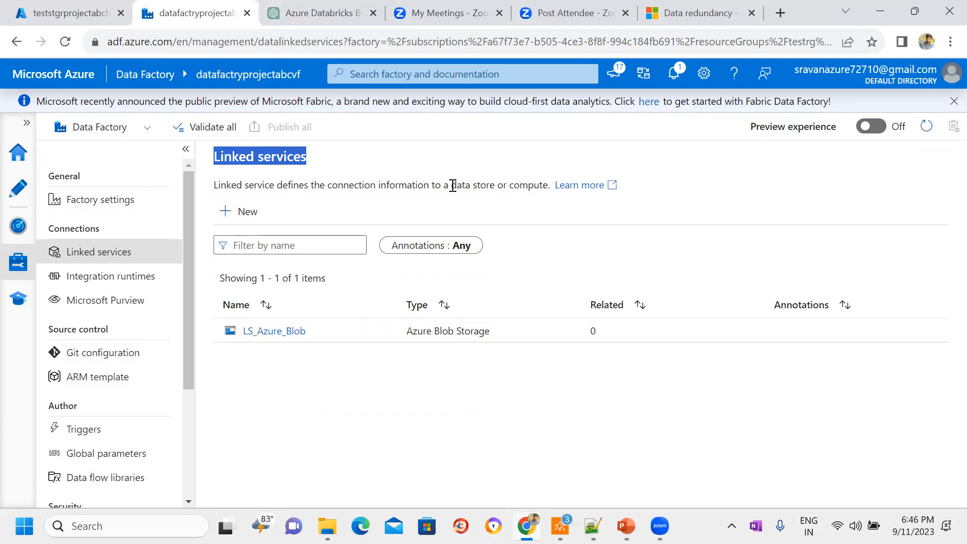
left_click(318, 203)
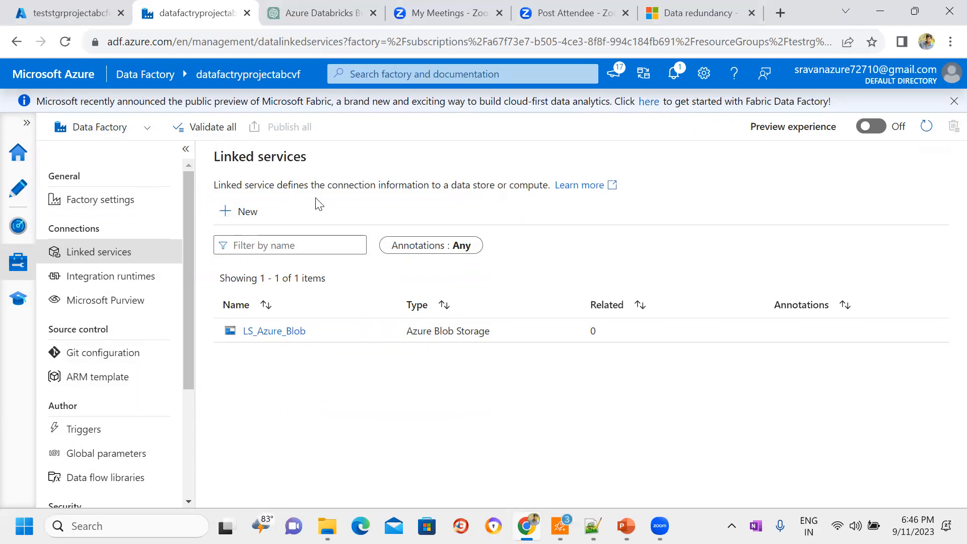
left_click(91, 277)
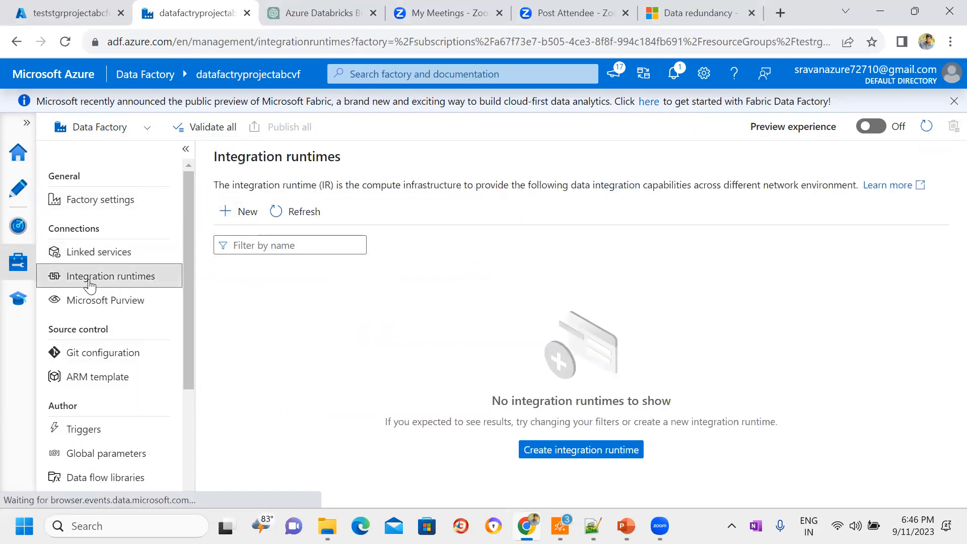
left_click(99, 253)
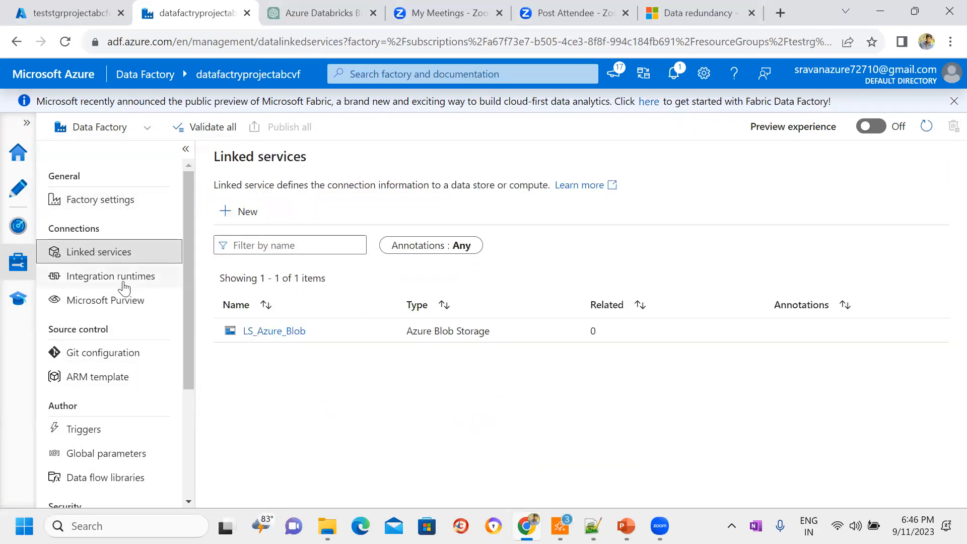
Step: Open the factory's authoring area and examine the sourcedata container of the storage account in the Azure portal
left_click(15, 195)
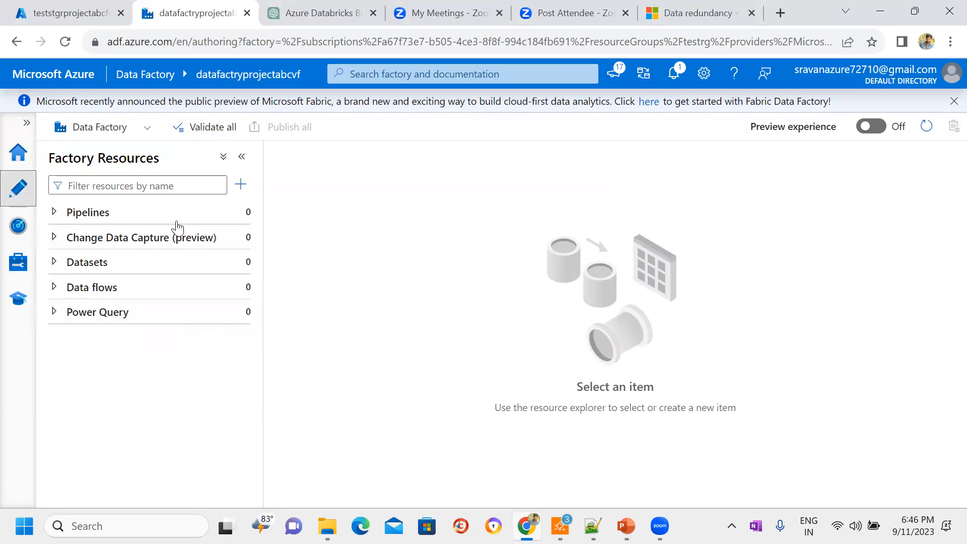
left_click(28, 10)
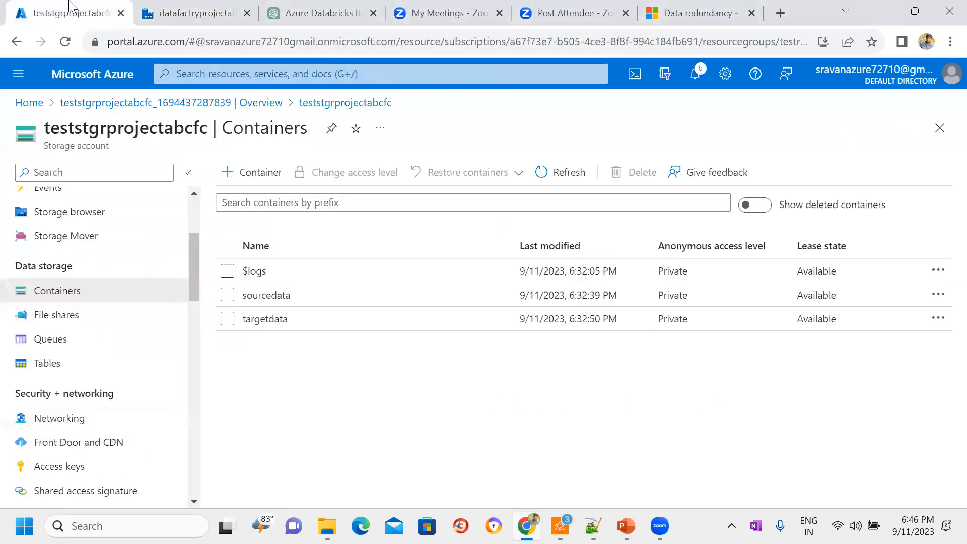
left_click(279, 300)
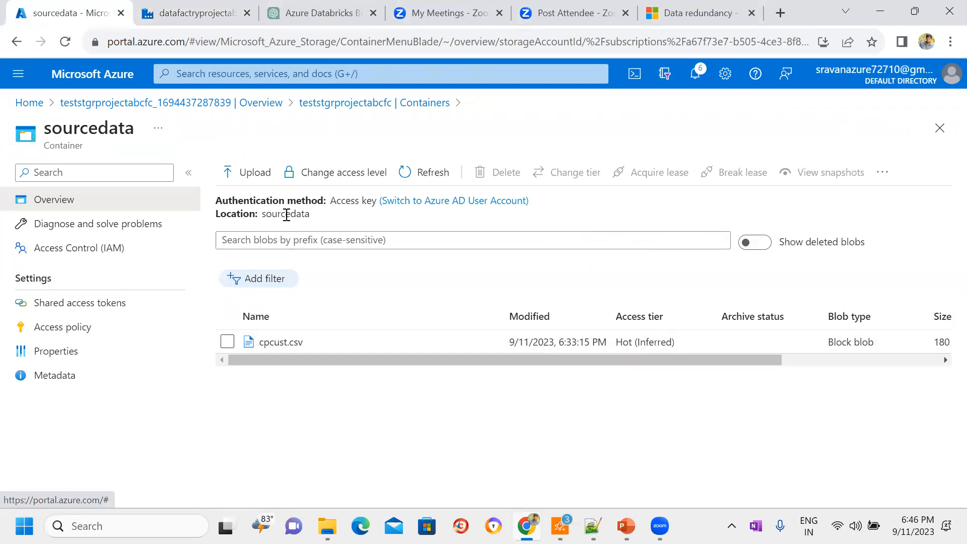
double_click(286, 213)
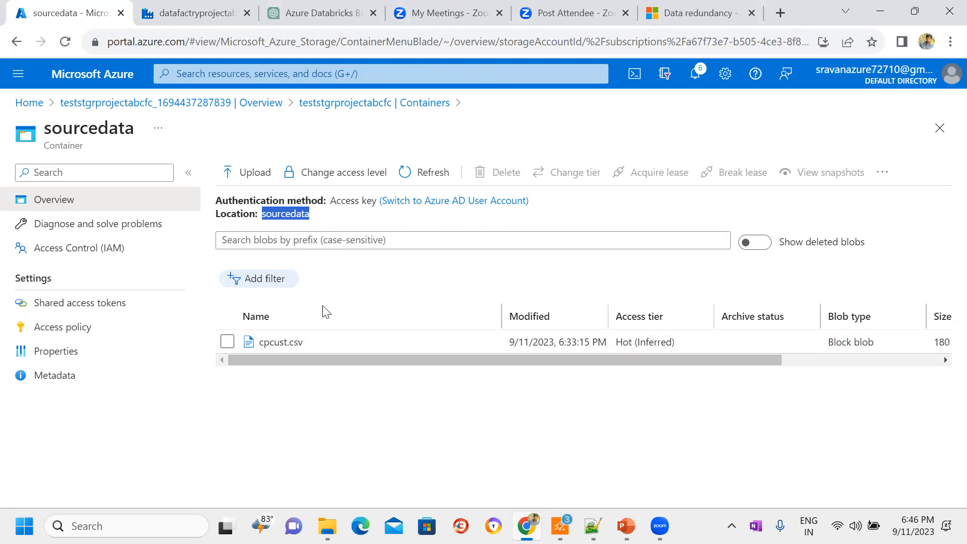
left_click(333, 297)
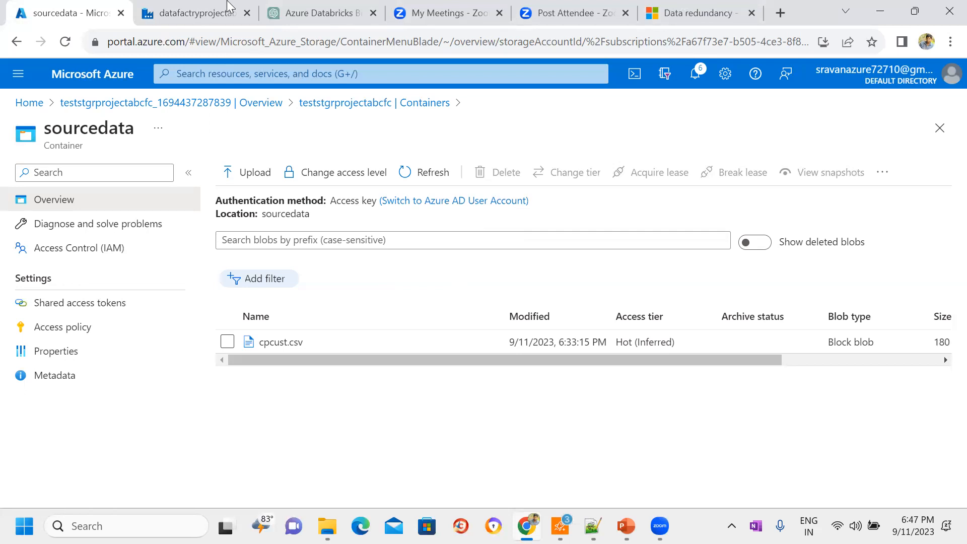
Step: Return to the data factory and start creating a new dataset
left_click(230, 7)
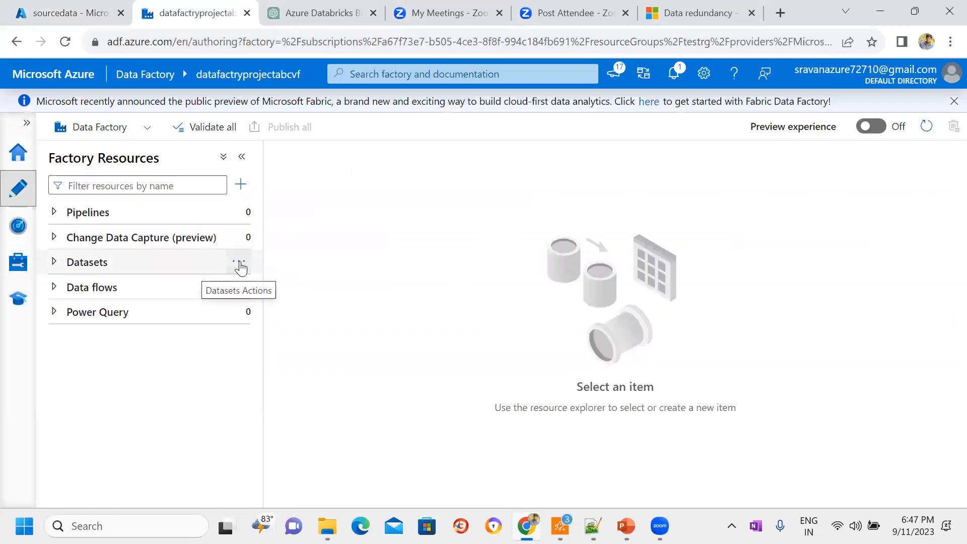
left_click(243, 263)
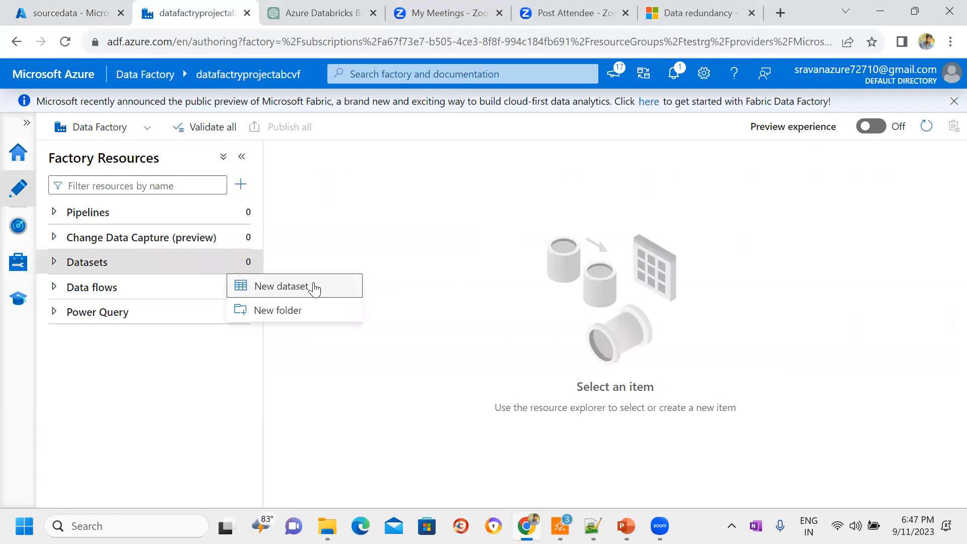
left_click(286, 289)
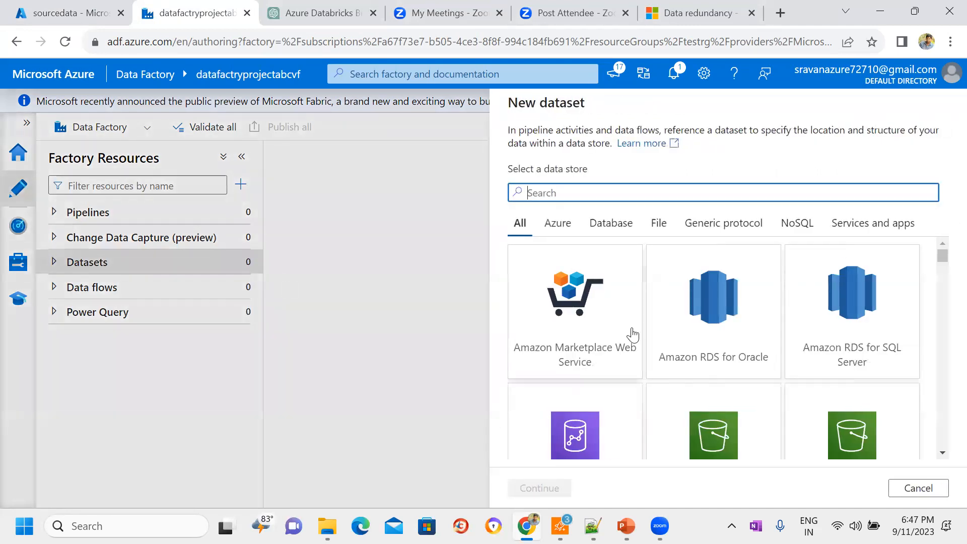
Step: Read the Dataset slide in the PowerPoint presentation and return to the new dataset's data store selection in the data factory
key("alt+Tab")
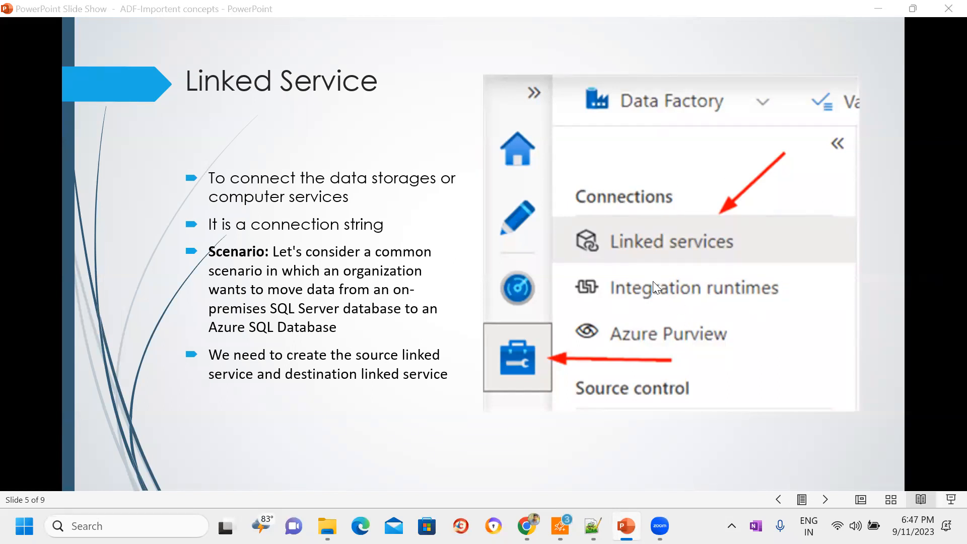
left_click(823, 503)
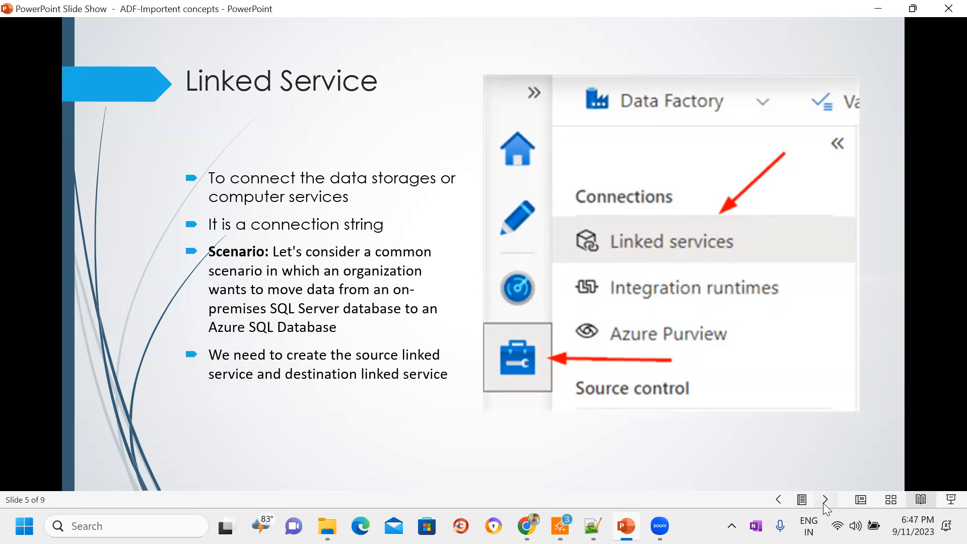
left_click(827, 499)
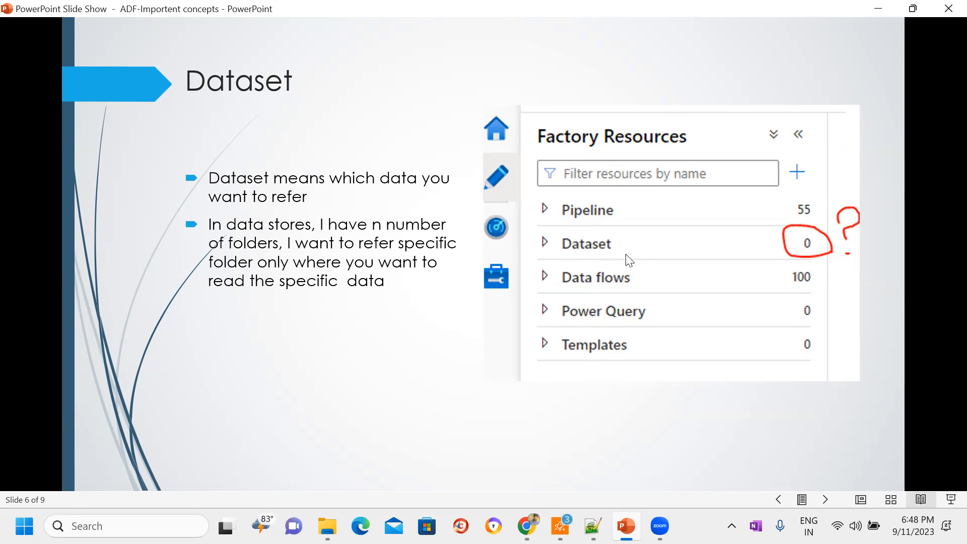
left_click(886, 14)
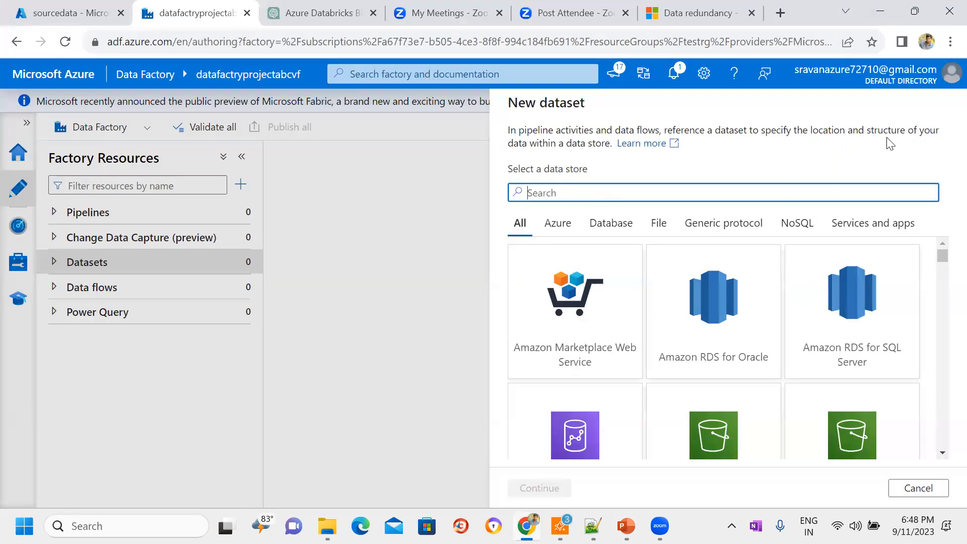
Step: Cancel the open dataset creation and start creating a new dataset again from the Datasets resources
left_click(918, 487)
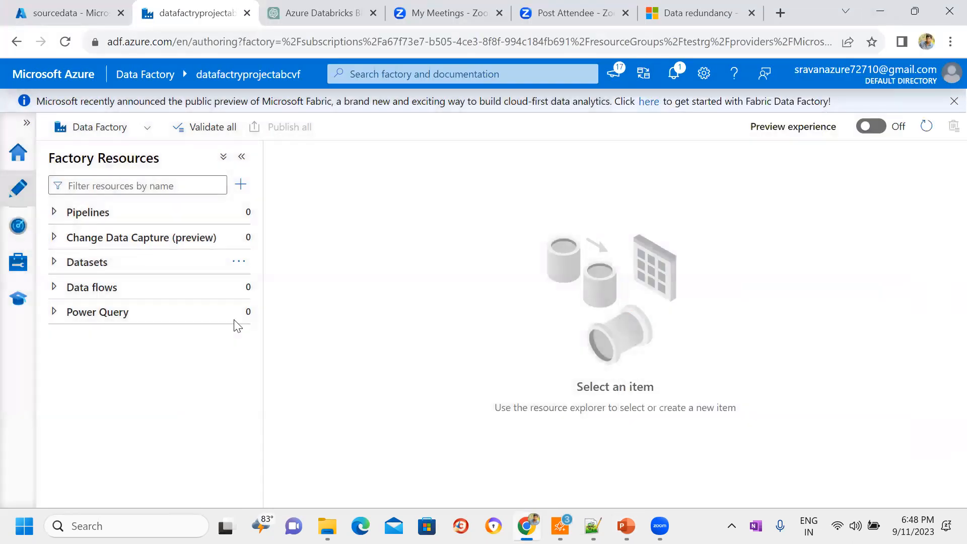
left_click(238, 264)
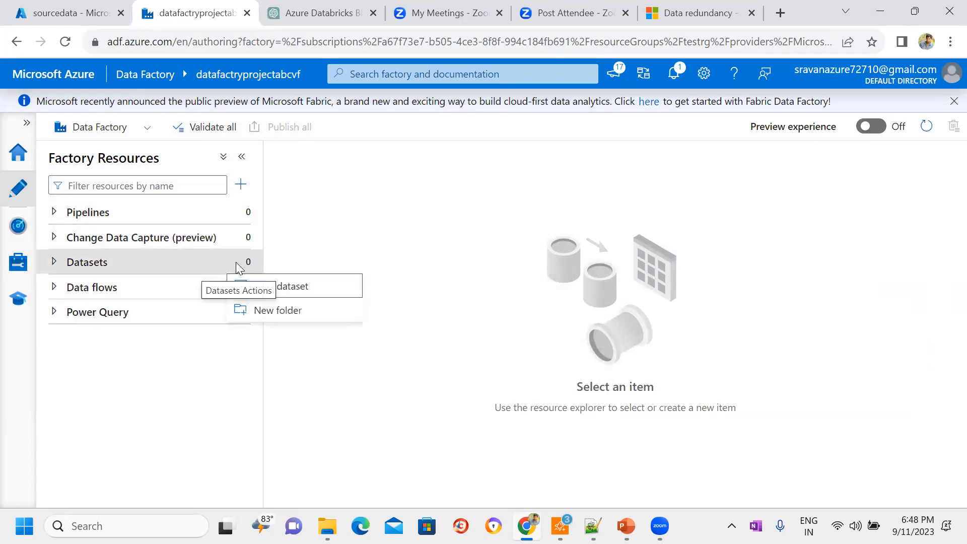
left_click(299, 287)
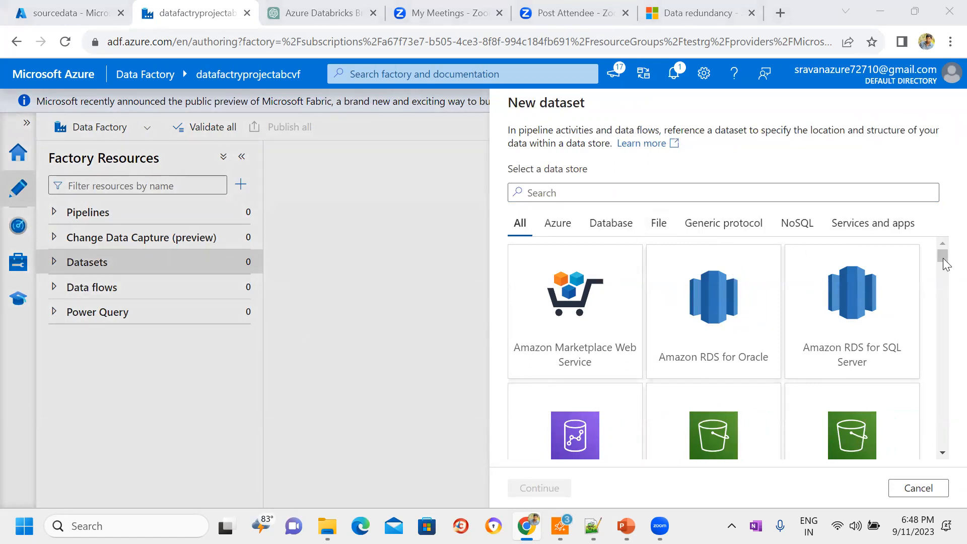
left_click_drag(944, 259, 943, 234)
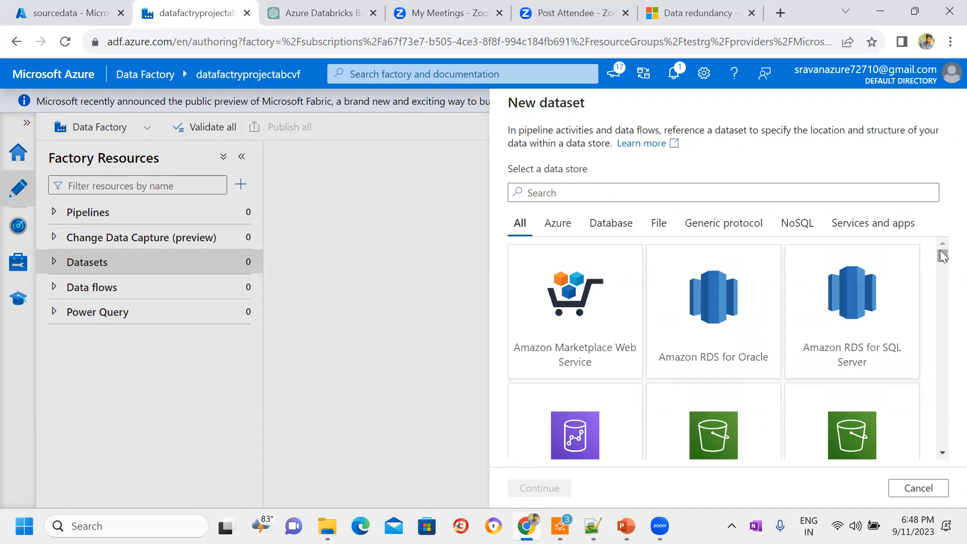
mouse_move(944, 260)
left_mouse_down()
mouse_move(944, 274)
mouse_move(944, 254)
left_mouse_up()
Step: Search the data stores for blob, choose Azure Blob Storage for the dataset and select the DelimitedText format
left_click(651, 196)
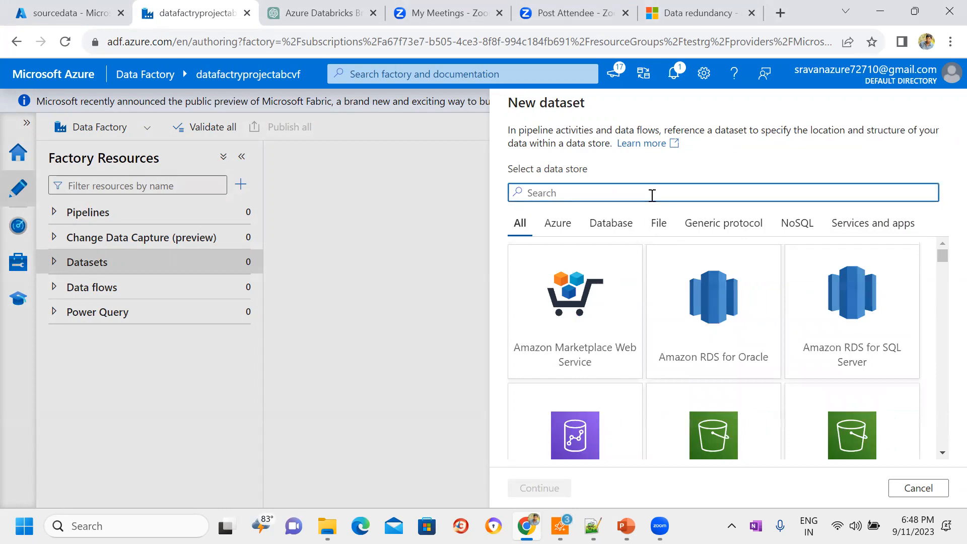
type("blob")
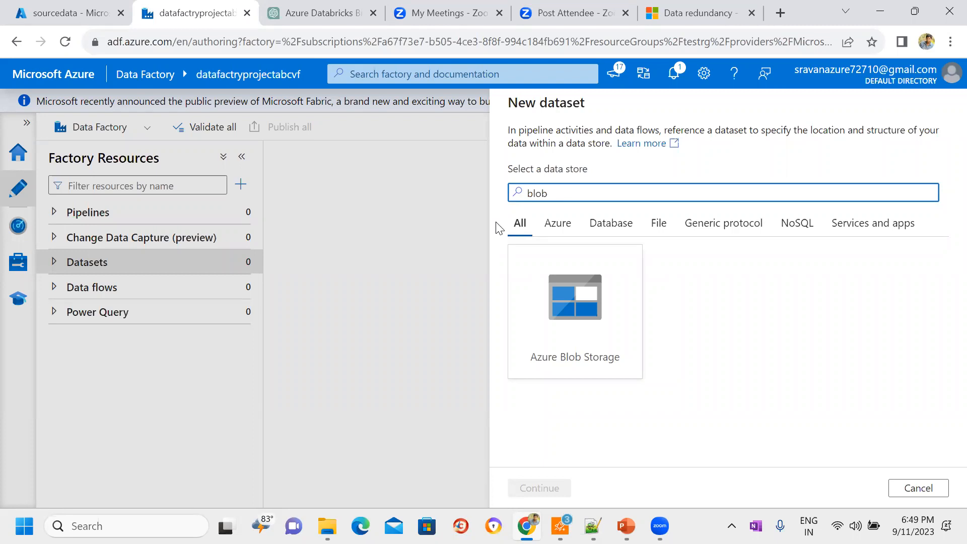
left_click(596, 306)
left_click(556, 488)
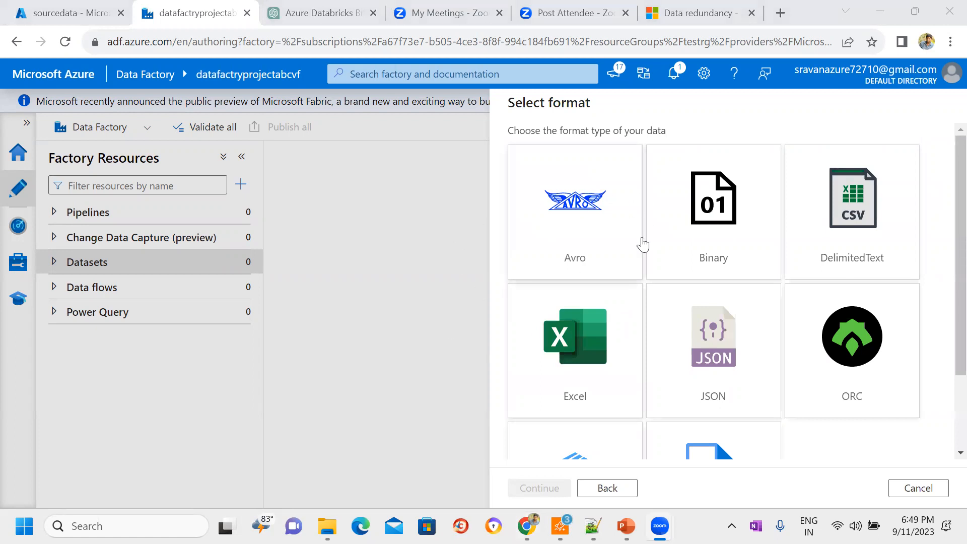
left_click(806, 222)
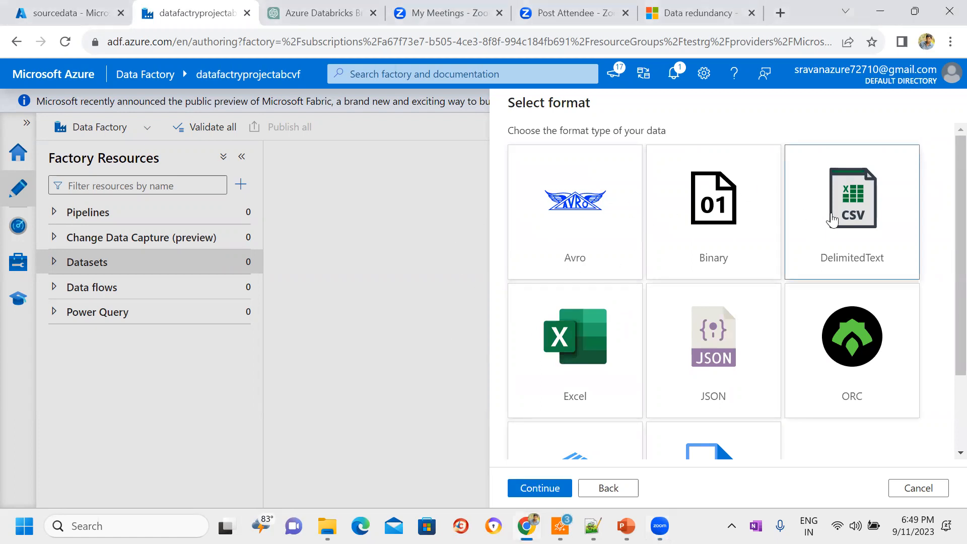
double_click(855, 213)
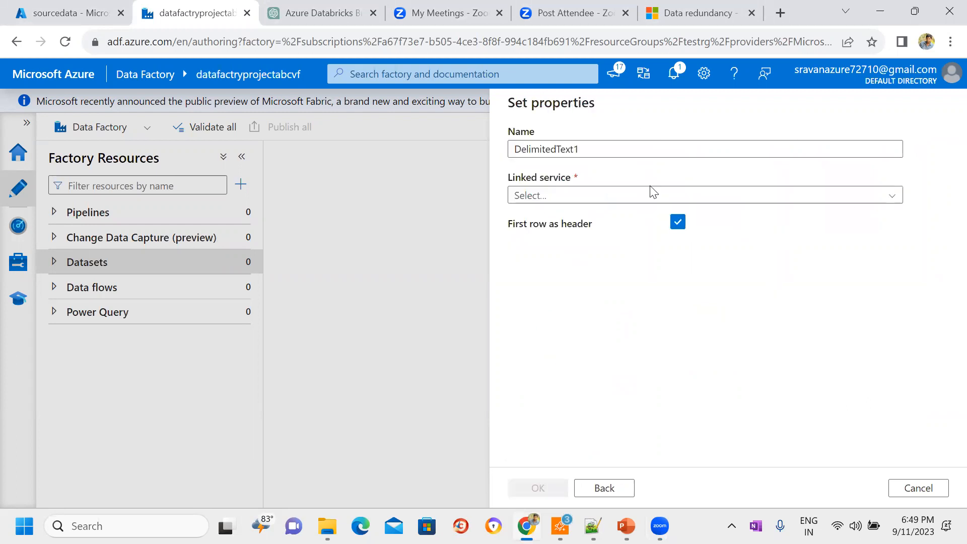
Step: Name the new delimited text dataset DS_Blob_SourceContainer
left_click(594, 144)
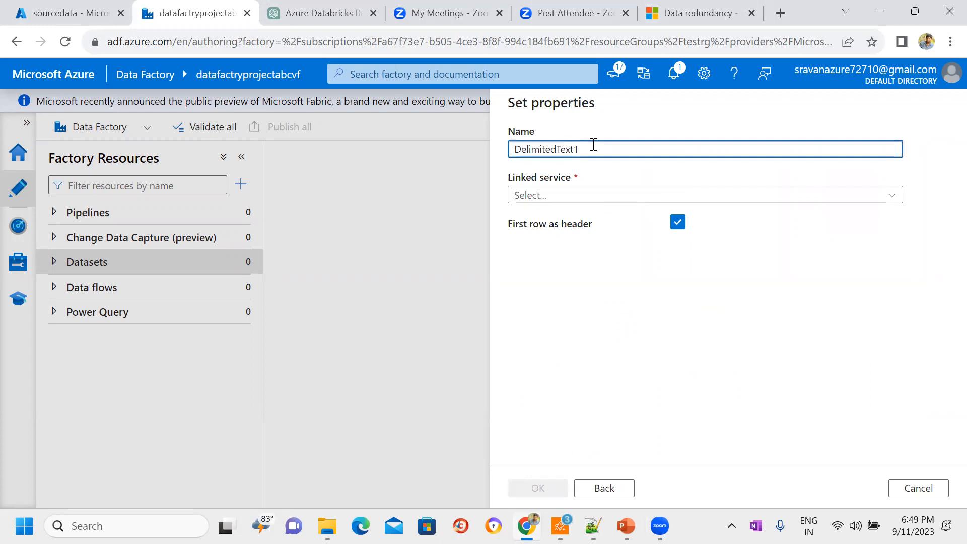
key("ctrl+a")
key("BackSpace")
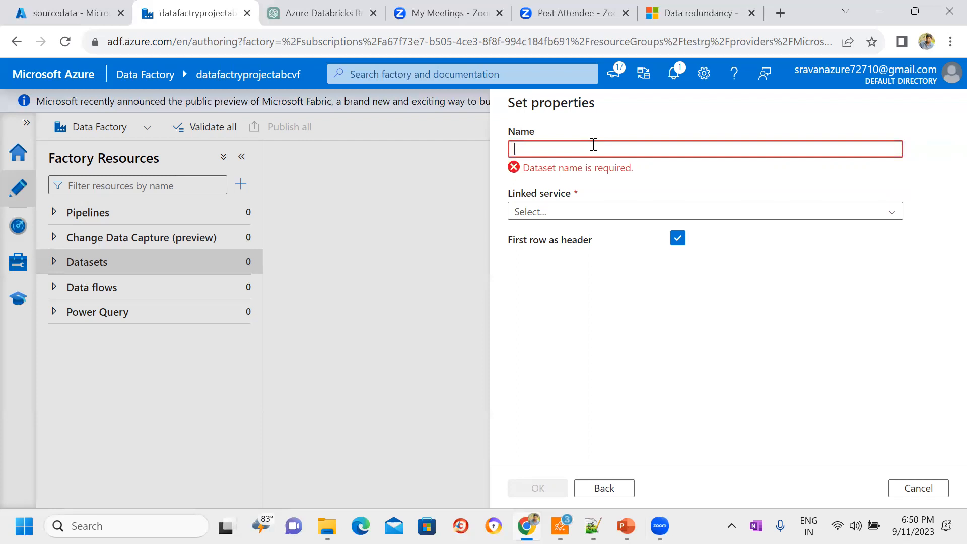
type("DS_")
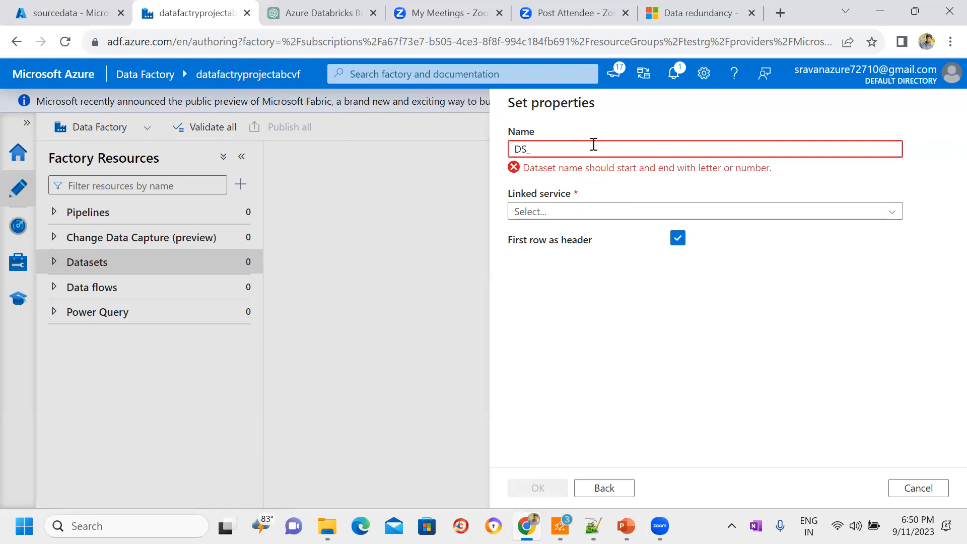
type("Blob")
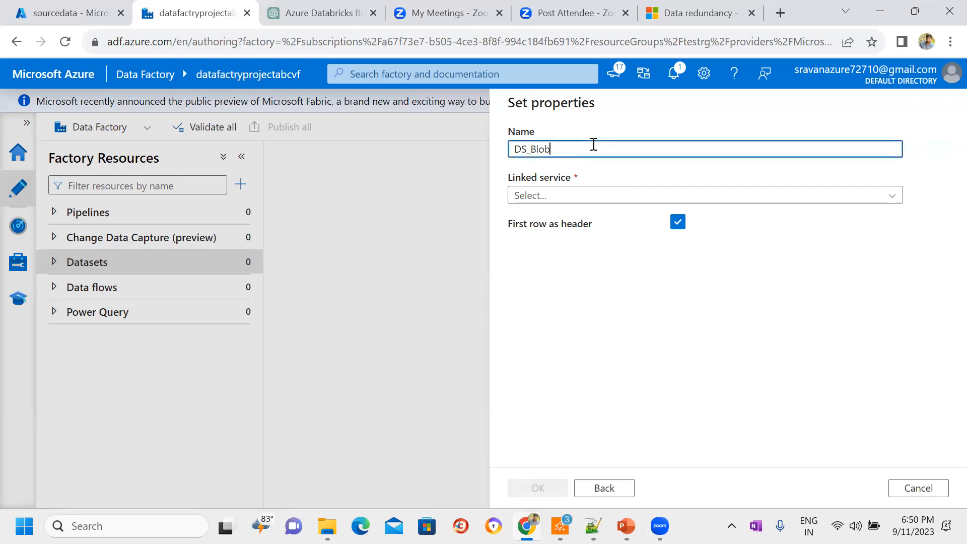
type("_Source")
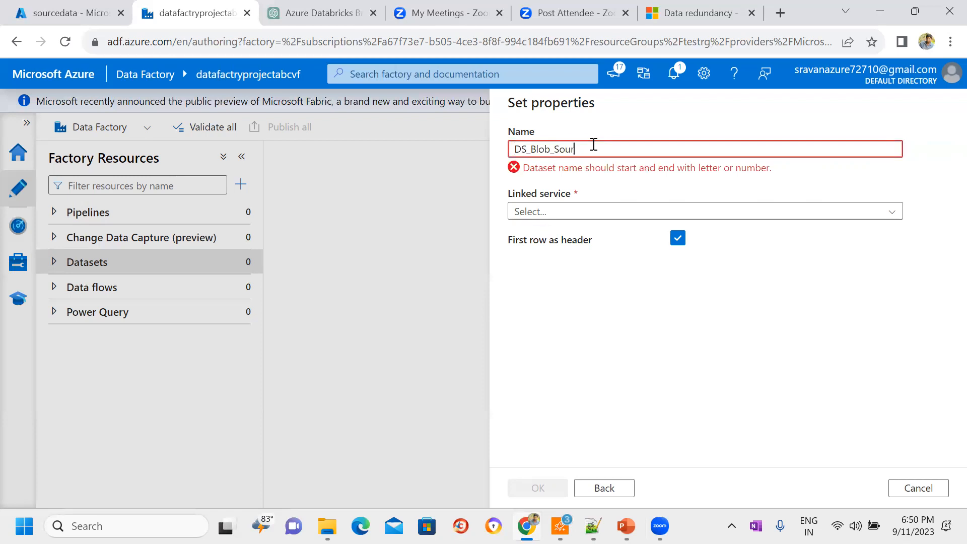
key("BackSpace")
key("BackSpace")
key("BackSpace")
type("rceC")
type("ontain")
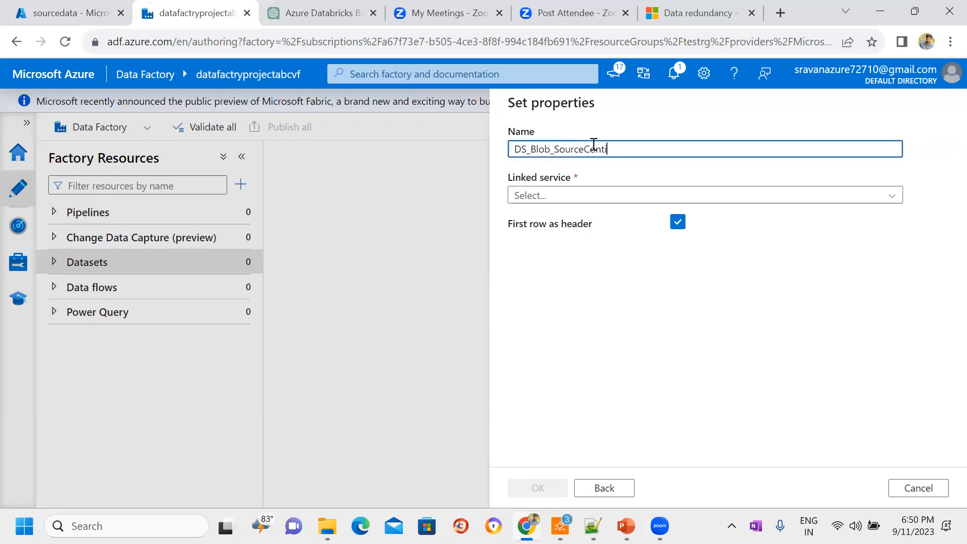
type("er")
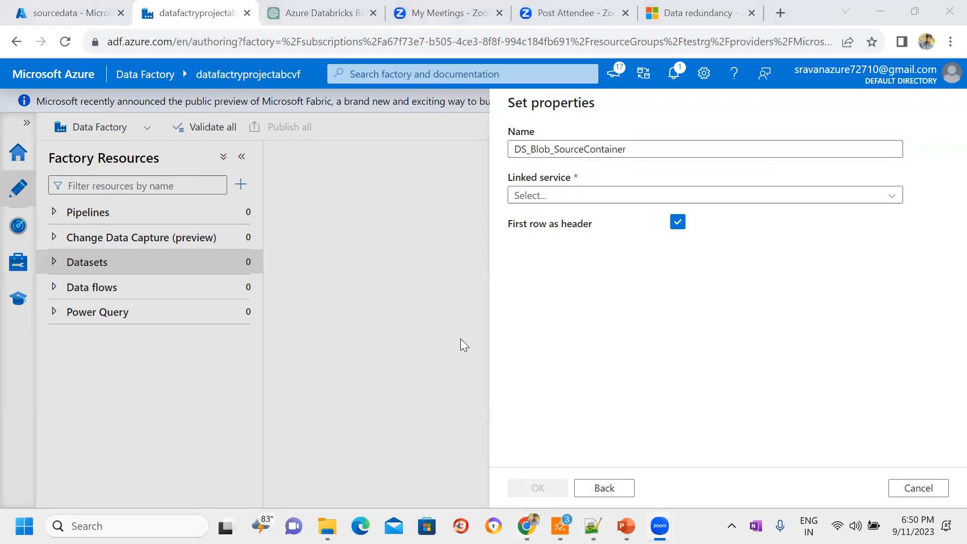
Step: Select LS_Azure_Blob as the dataset's linked service and look over the container, directory and file name parts of the file path
left_click(772, 196)
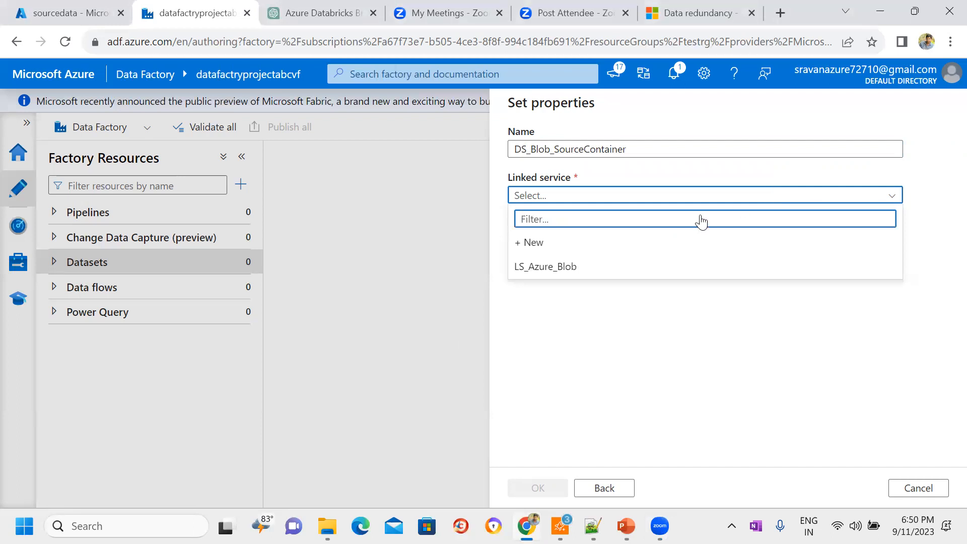
left_click(535, 269)
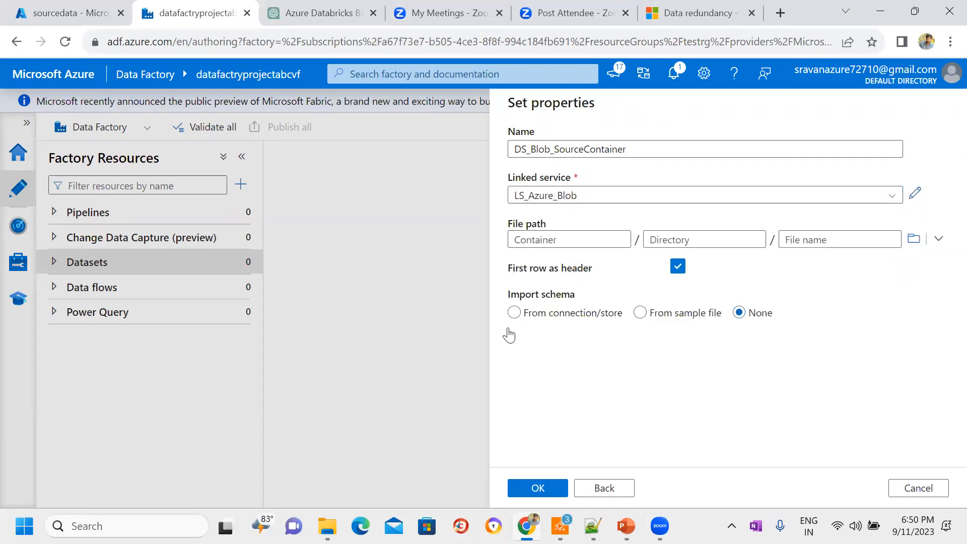
left_click(526, 238)
left_click(660, 237)
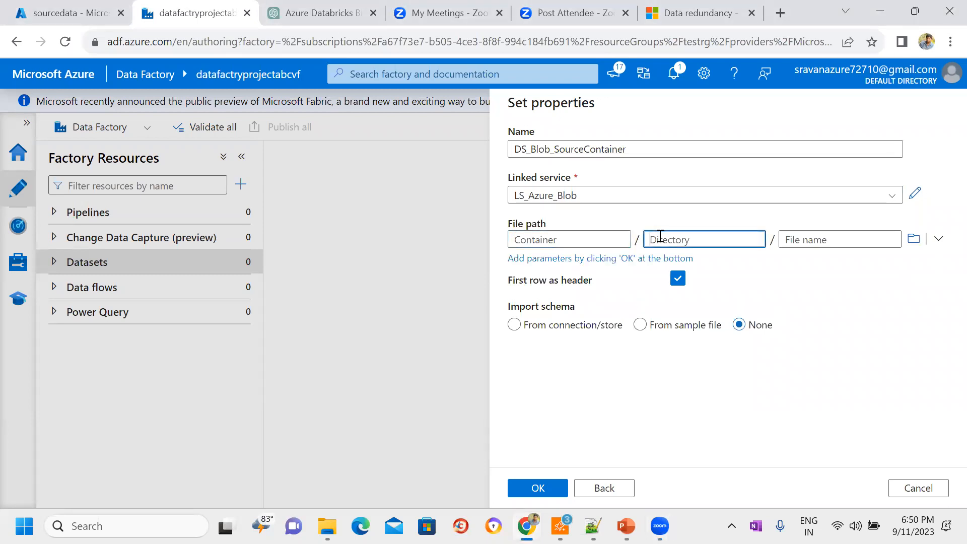
left_click(811, 239)
left_click(568, 242)
left_click(519, 193)
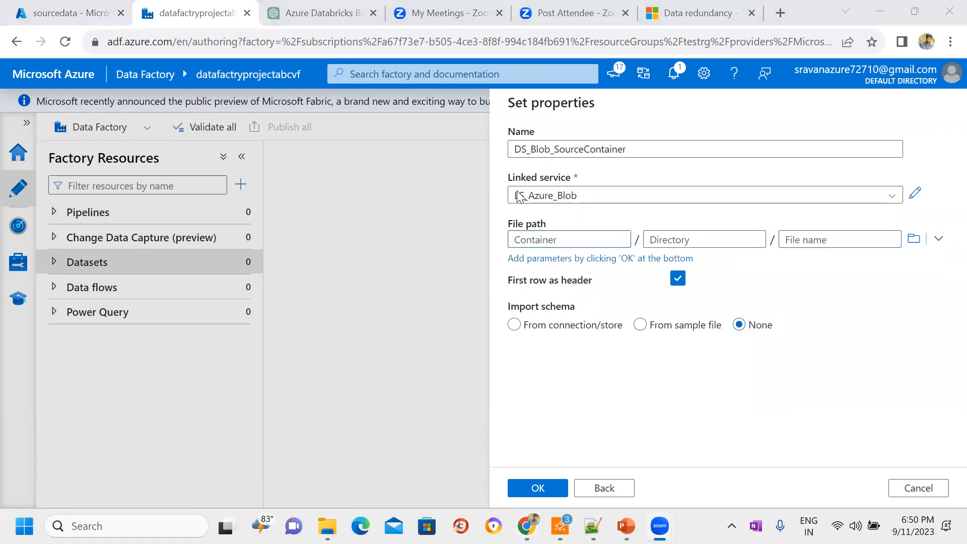
Step: Switch to the Azure portal, view the storage account's container list and open the sourcedata container
left_click(112, 7)
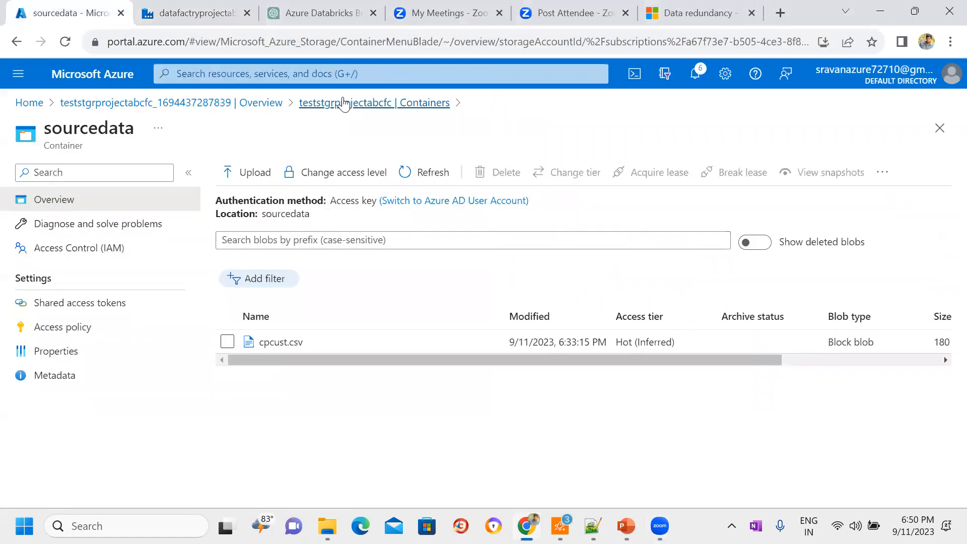
left_click(349, 102)
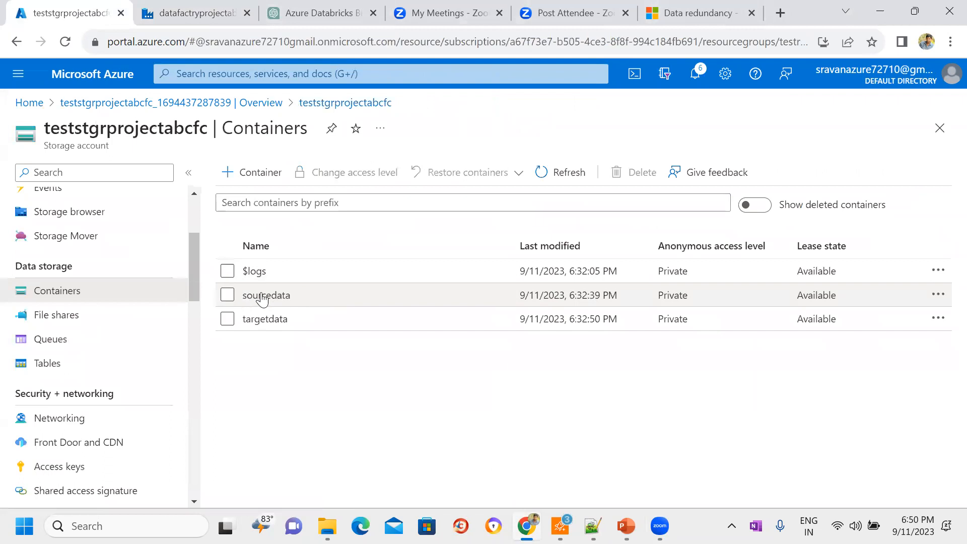
left_click(280, 300)
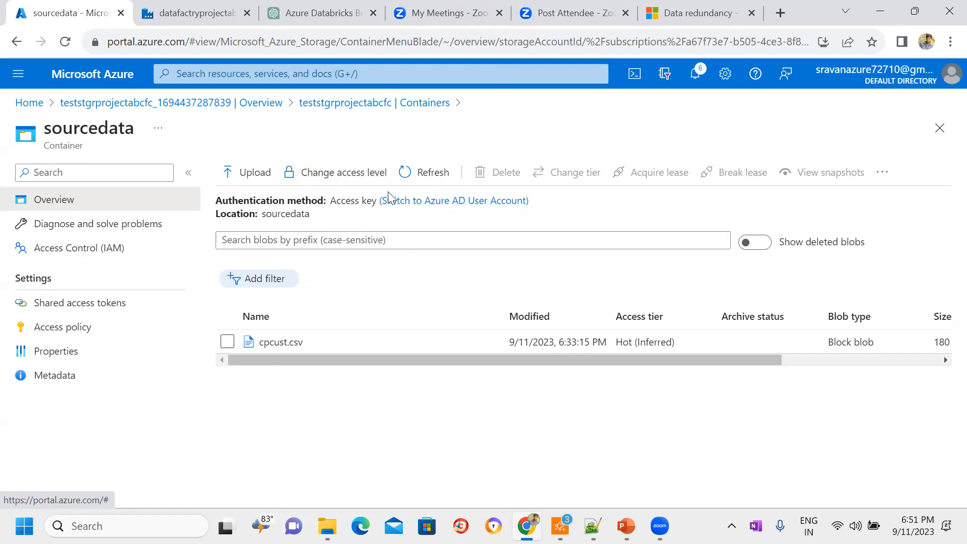
Step: Start a blob upload to the sourcedata container and set its advanced option for the destination folder to parent
left_click(245, 176)
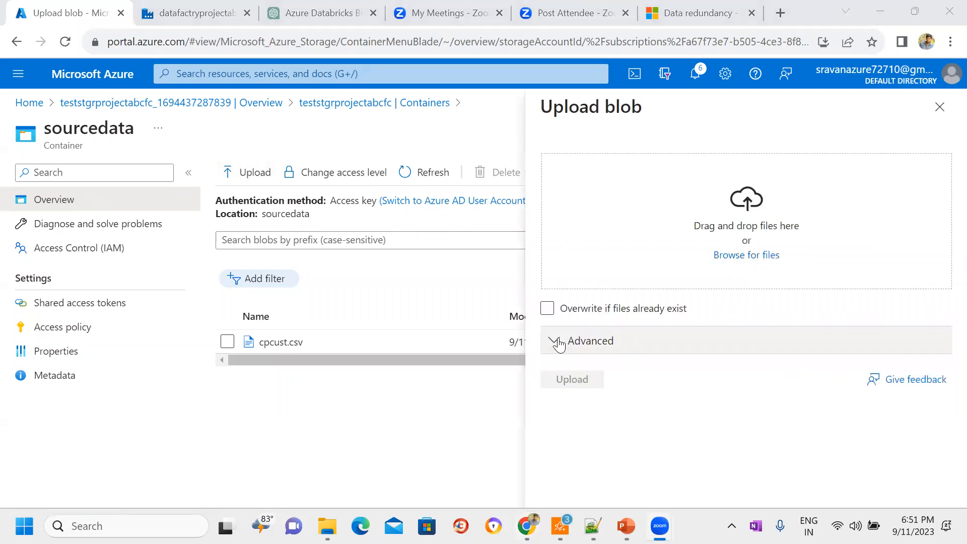
left_click(560, 342)
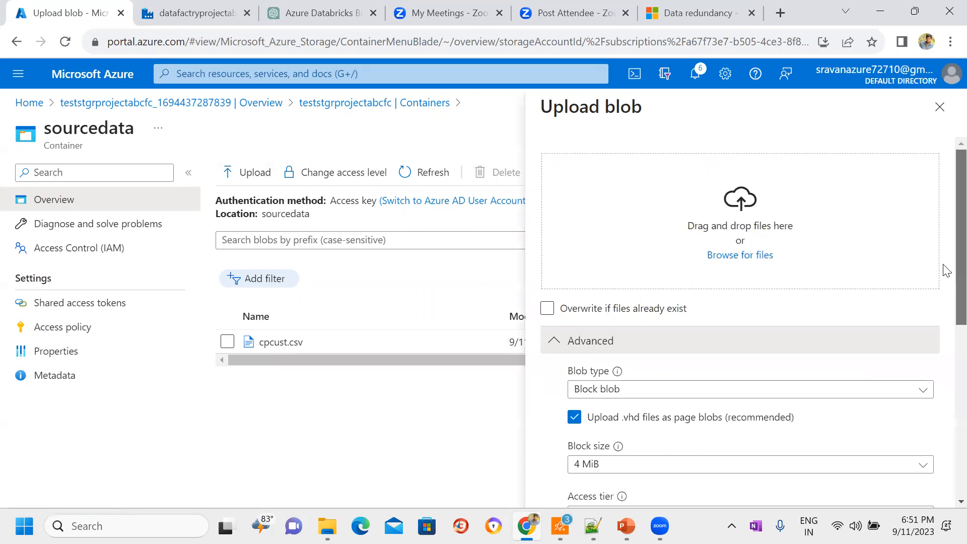
scroll(947, 270, "down", 5)
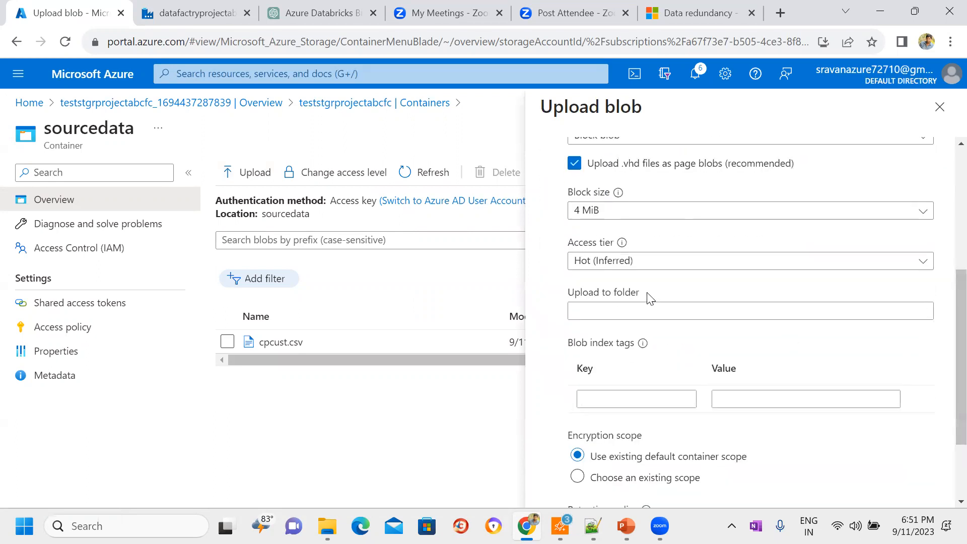
left_click_drag(650, 298, 565, 291)
left_click(602, 318)
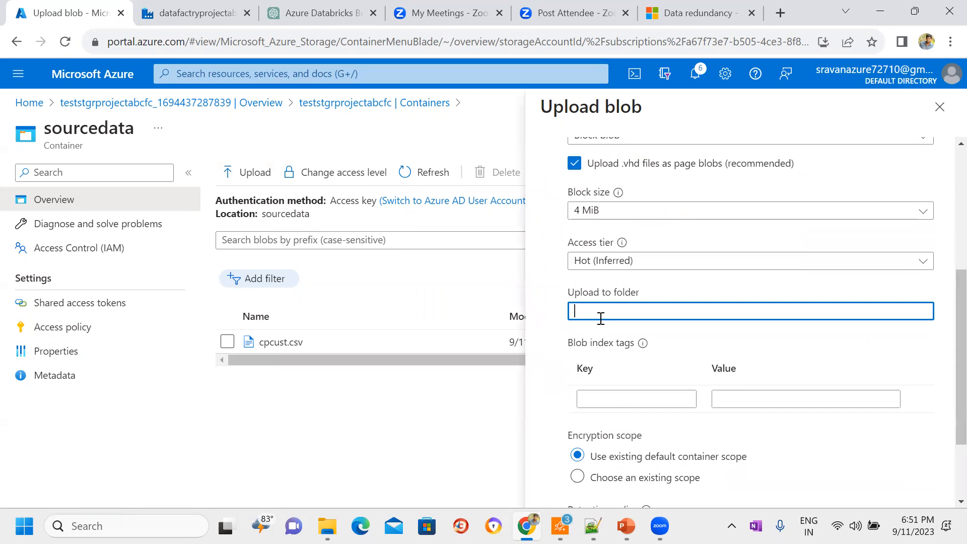
type("parent")
double_click(595, 311)
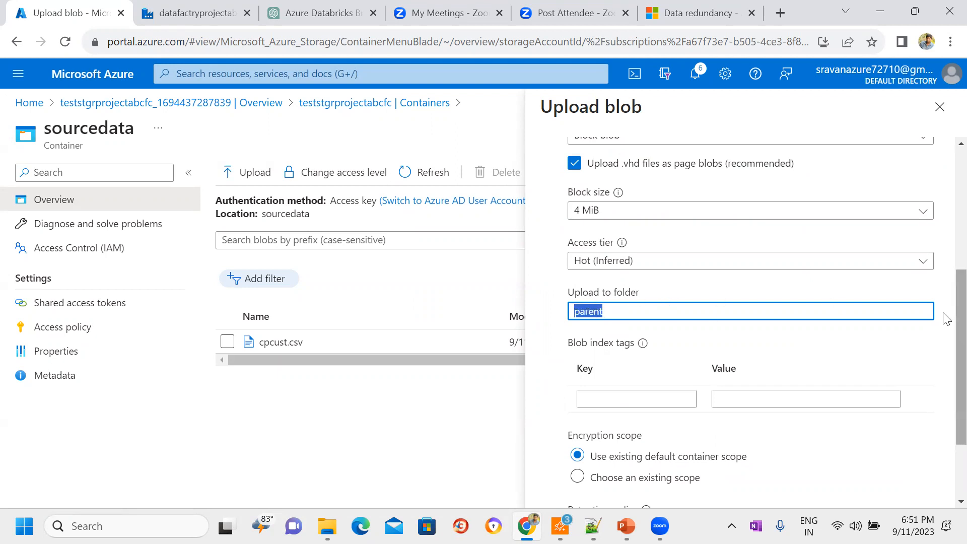
Step: Choose the cust22 file from the Desktop data folder and upload it to the sourcedata container
scroll(944, 315, "up", 5)
left_click(754, 256)
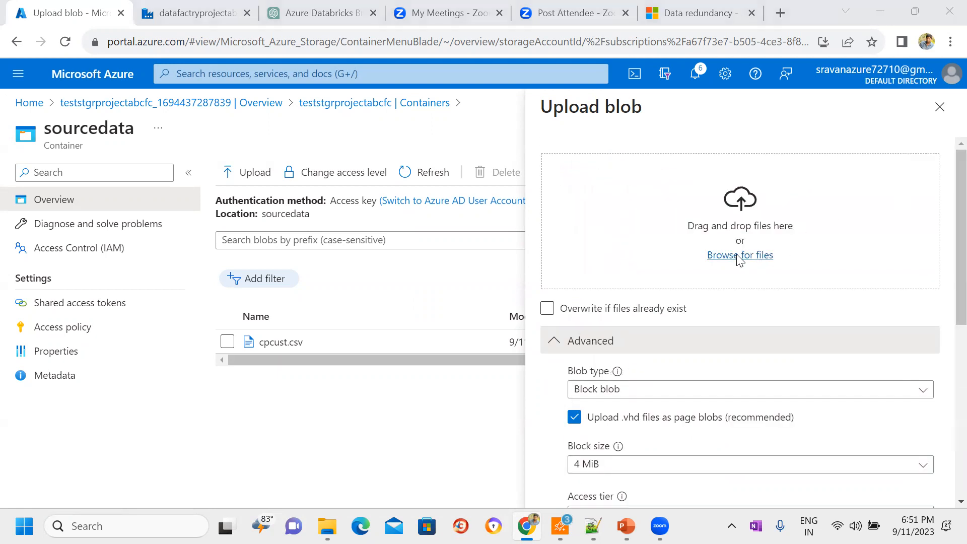
left_click(173, 241)
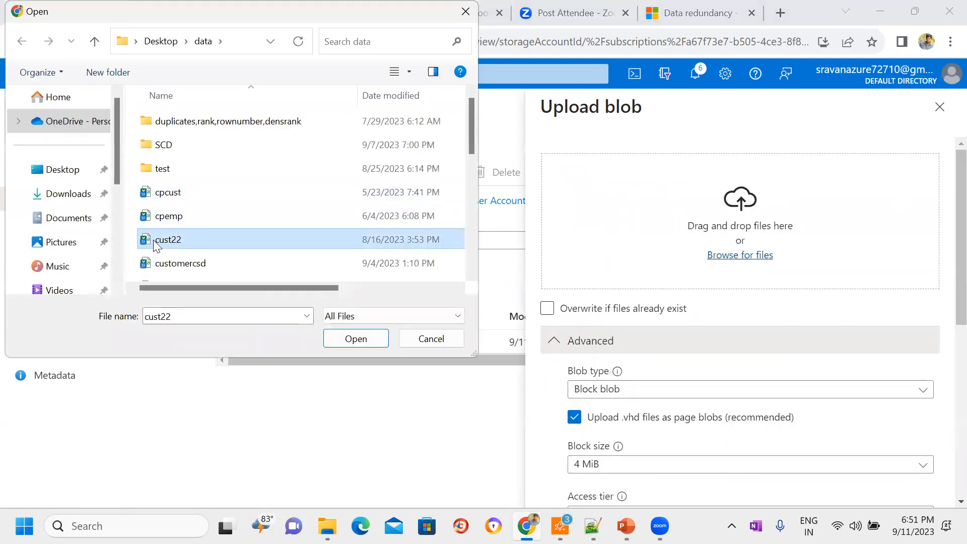
left_click(354, 338)
scroll(944, 322, "down", 7)
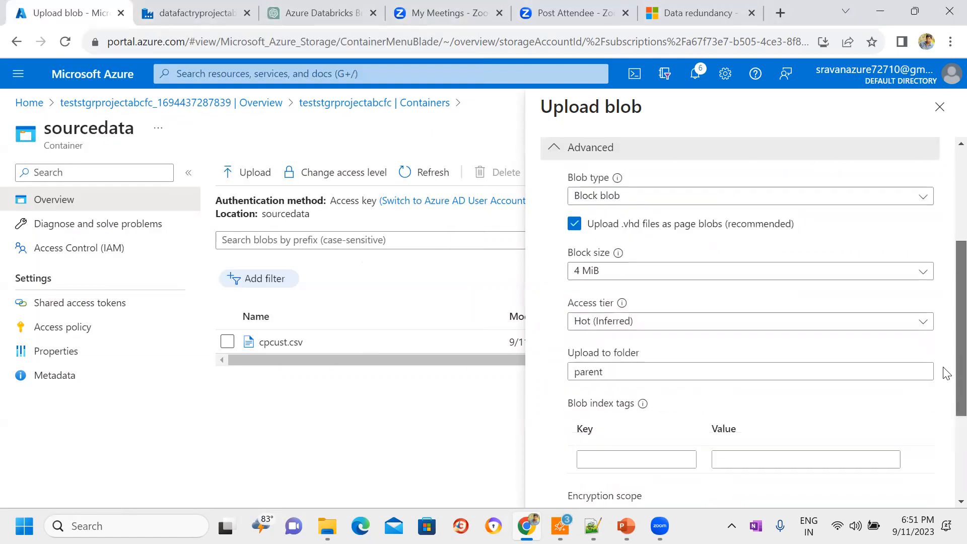
left_click(593, 496)
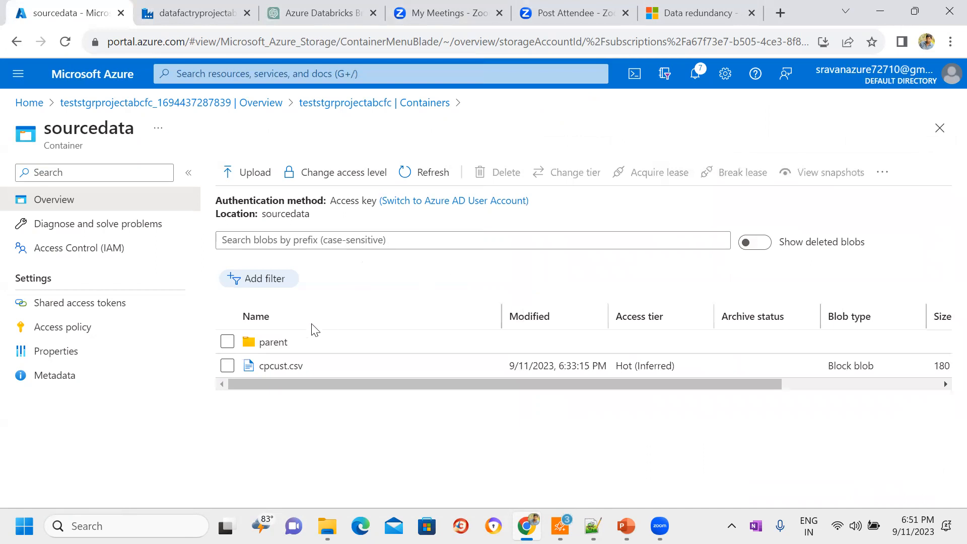
Step: Check the contents of the parent folder in sourcedata and return to the container's root
left_click(310, 343)
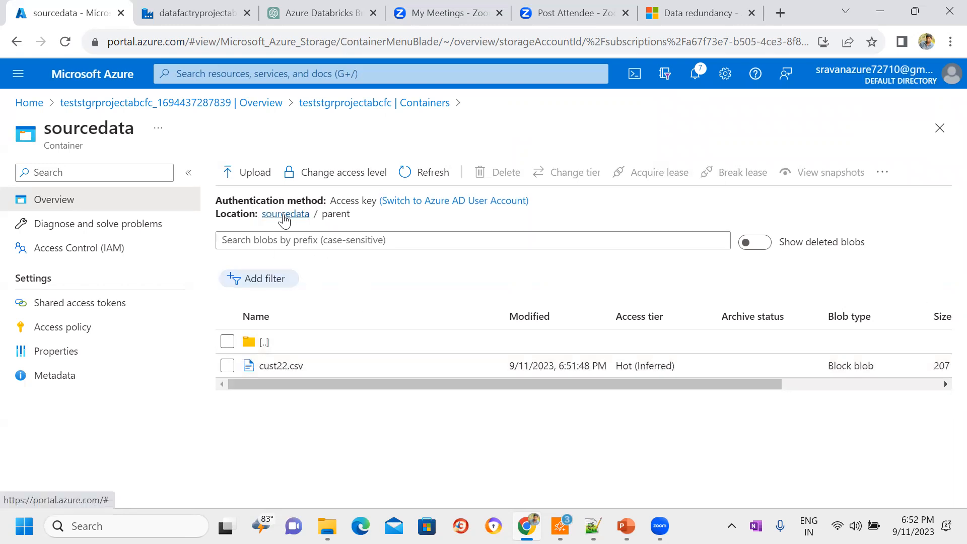
left_click(284, 215)
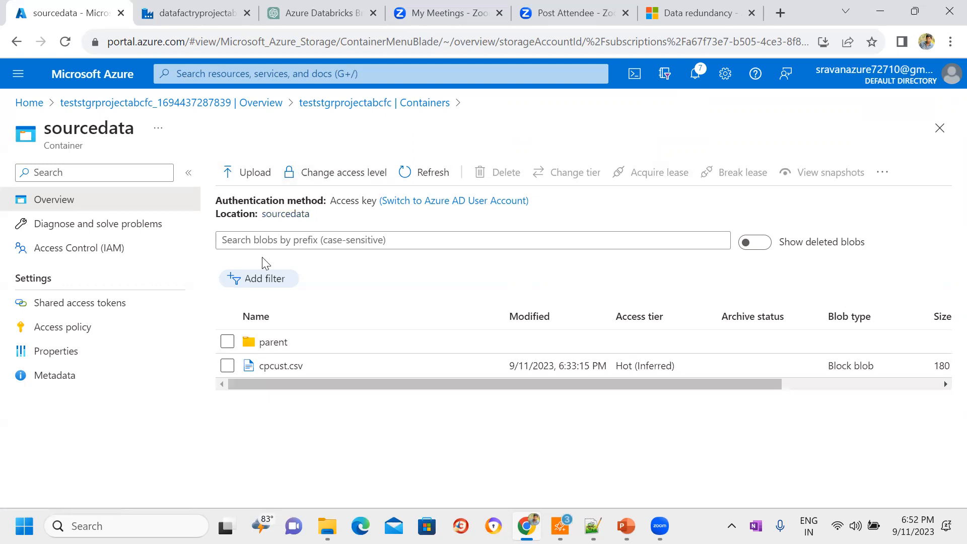
left_click(327, 172)
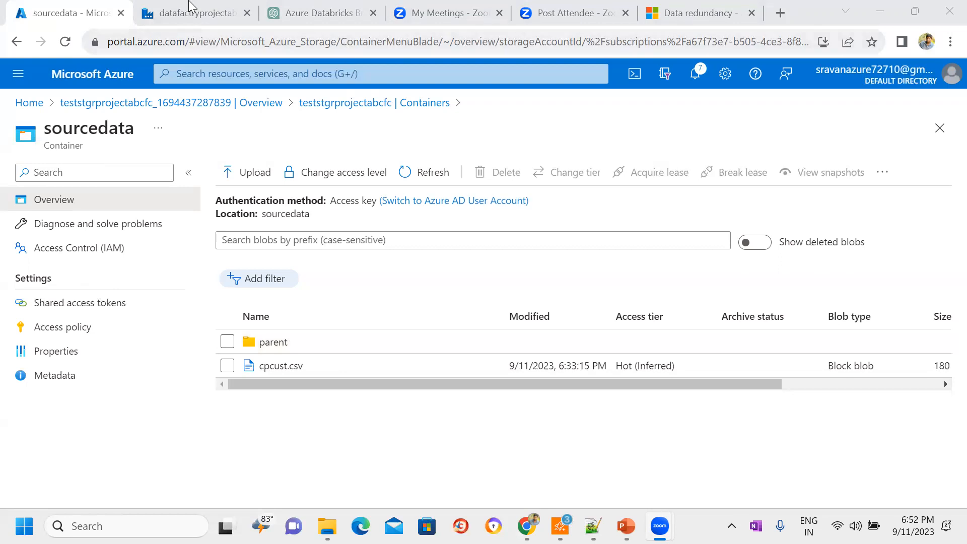
Step: Compare the dataset's file path fields in Data Factory with the storage account's sourcedata container and its parent folder in the Azure portal
left_click(194, 13)
left_click(657, 238)
left_click(806, 239)
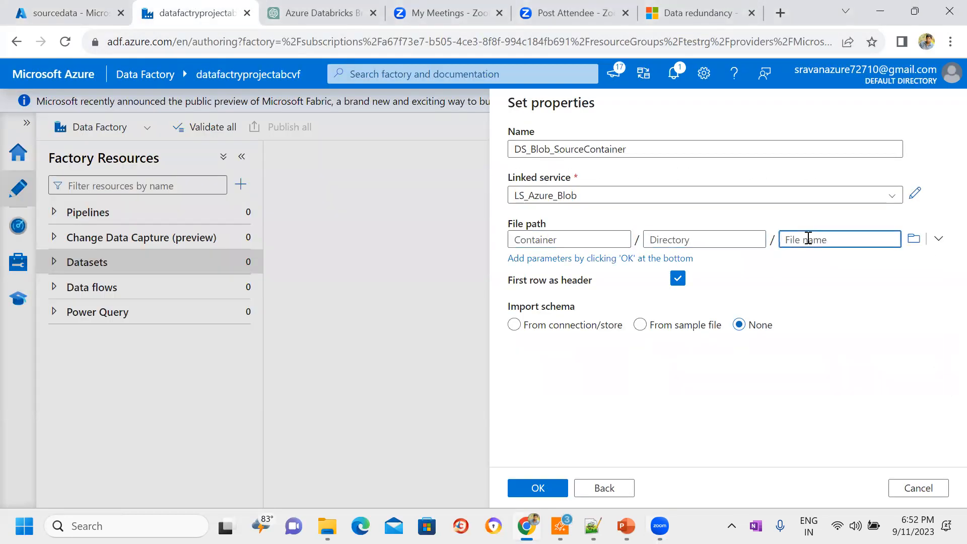
left_click(69, 9)
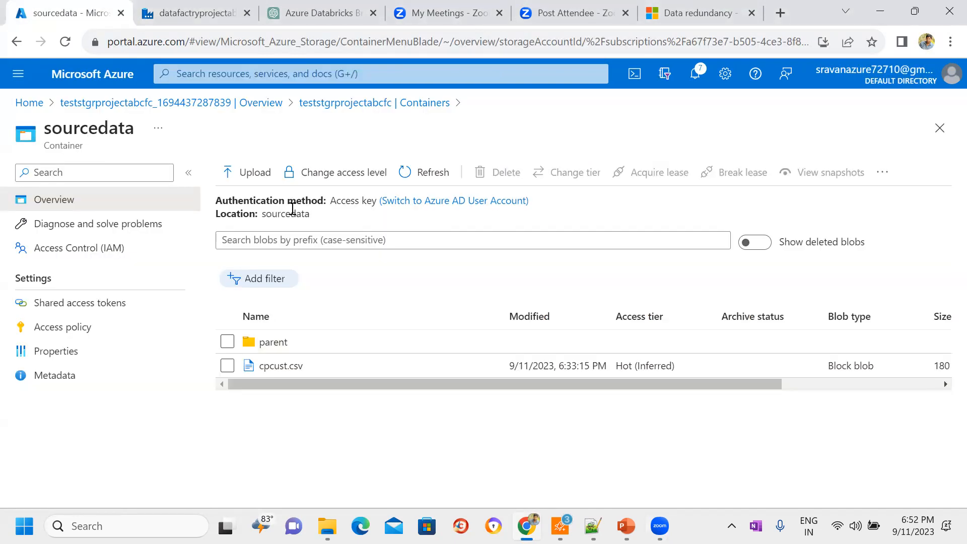
left_click(378, 102)
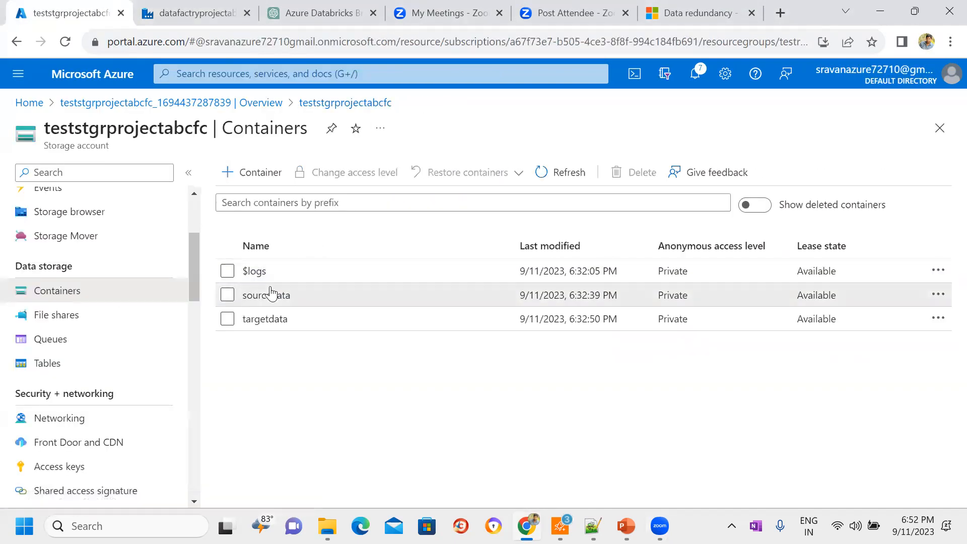
left_click(270, 295)
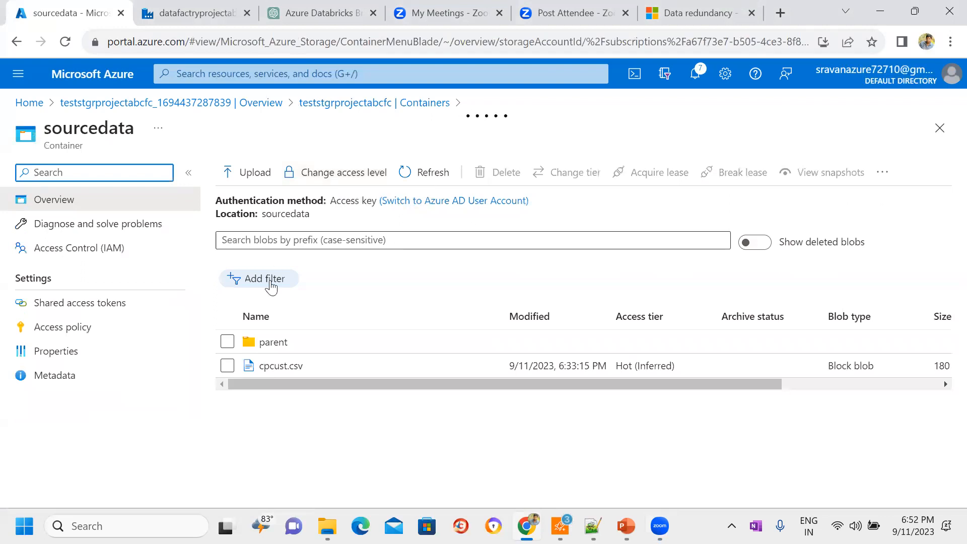
left_click(293, 341)
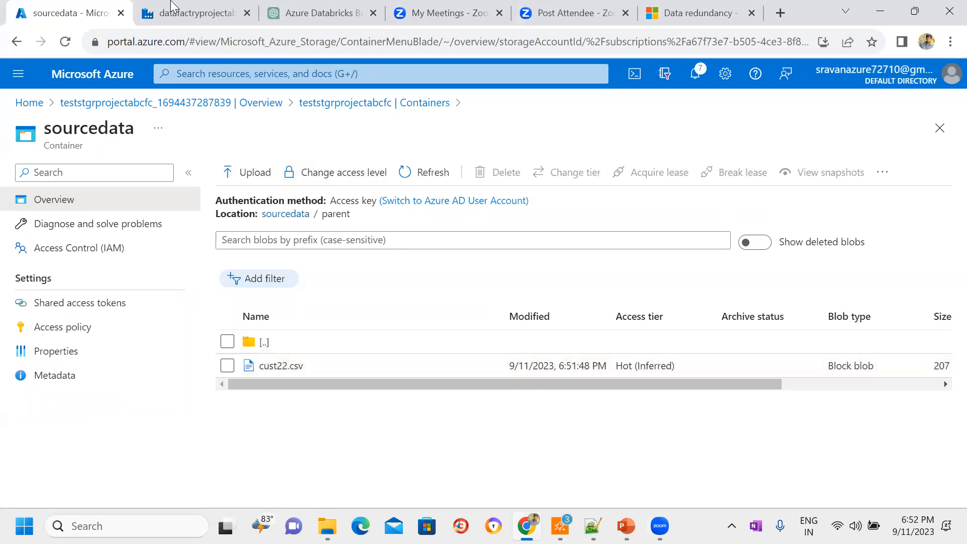
Step: Switch to Data Factory and set the source dataset's file path to cust22.csv in the parent folder of sourcedata
left_click(172, 6)
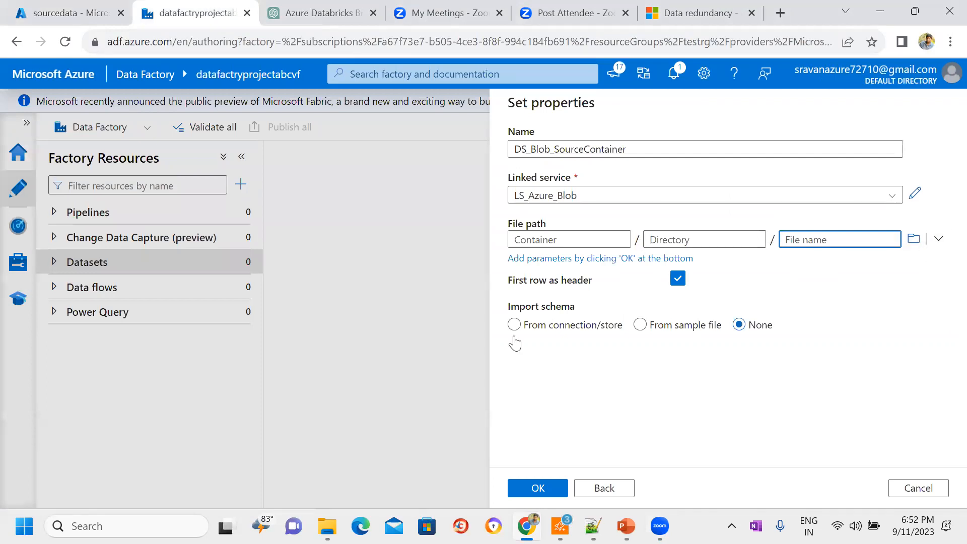
left_click(913, 239)
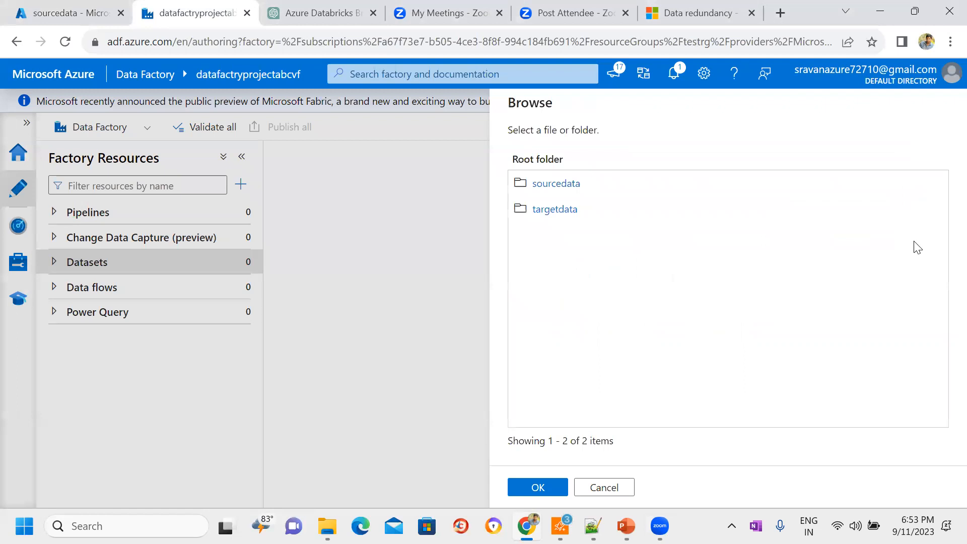
left_click(563, 188)
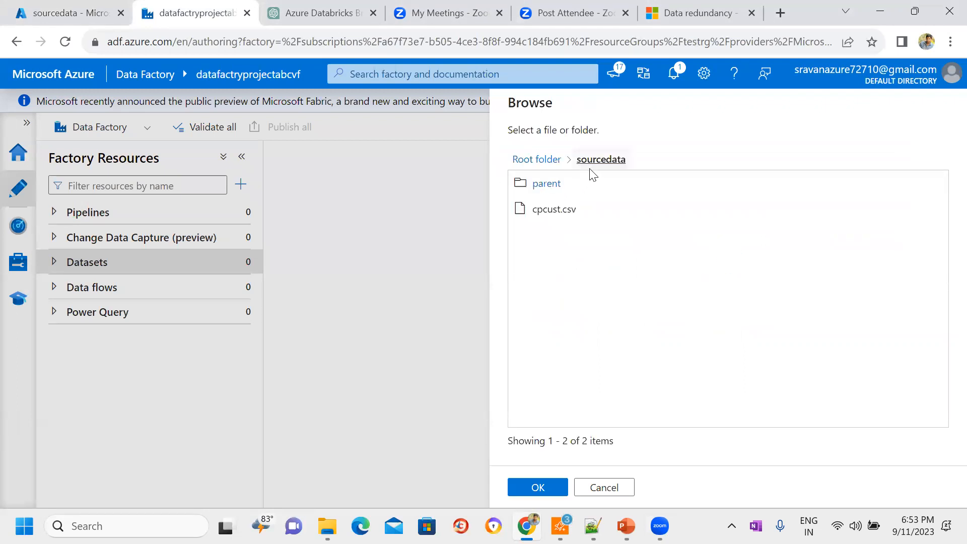
left_click(540, 183)
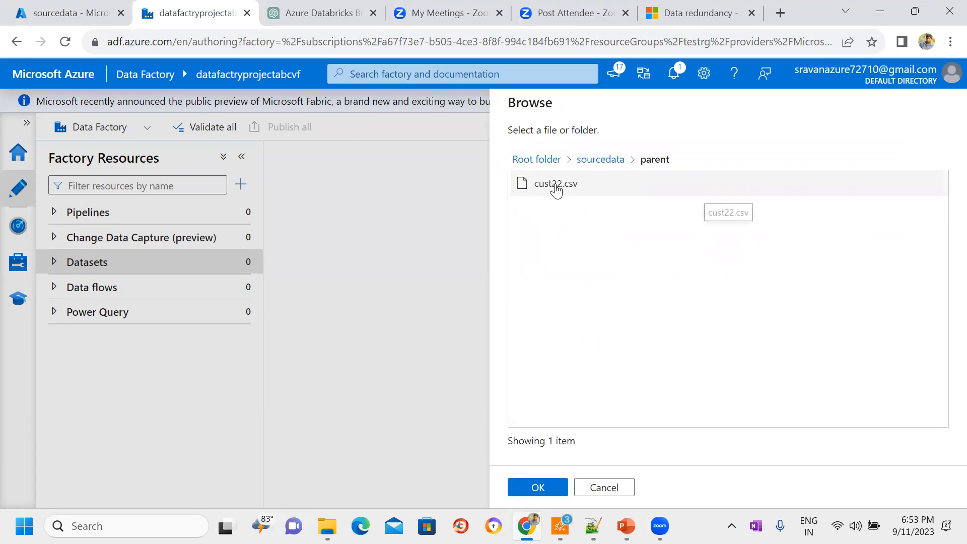
left_click(555, 185)
left_click(530, 488)
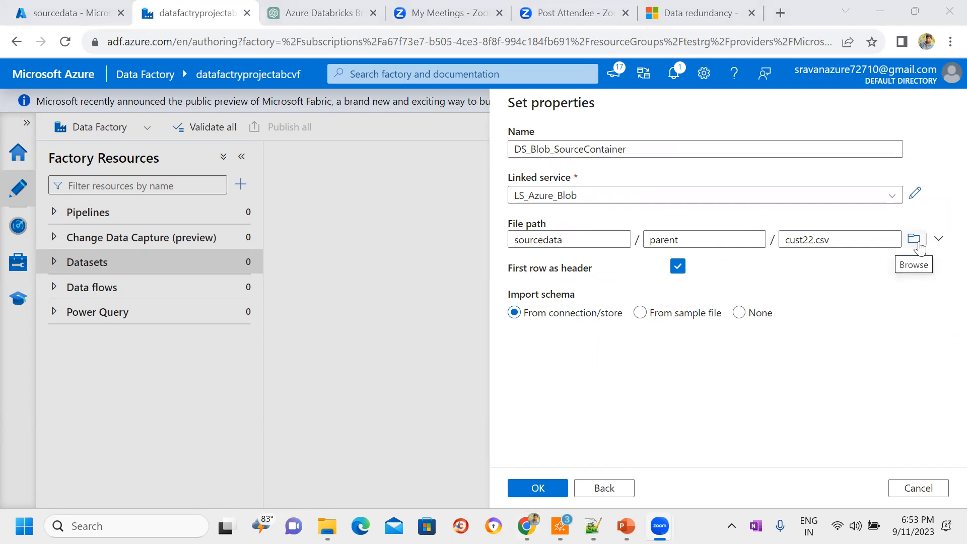
left_click(603, 240)
left_click(695, 241)
left_click(853, 240)
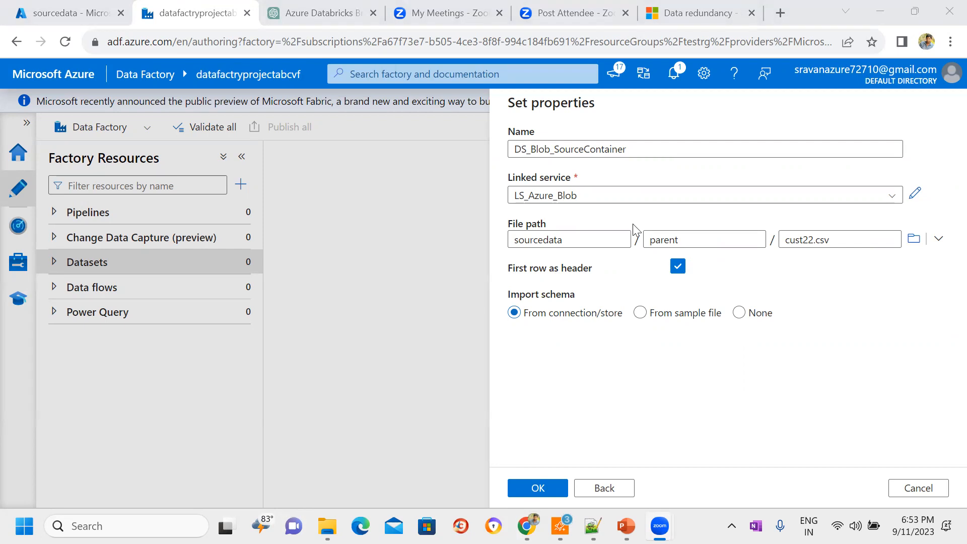
Step: Switch to the Azure portal, examine the header row and data rows of cust22.csv, and close the file
left_click(70, 12)
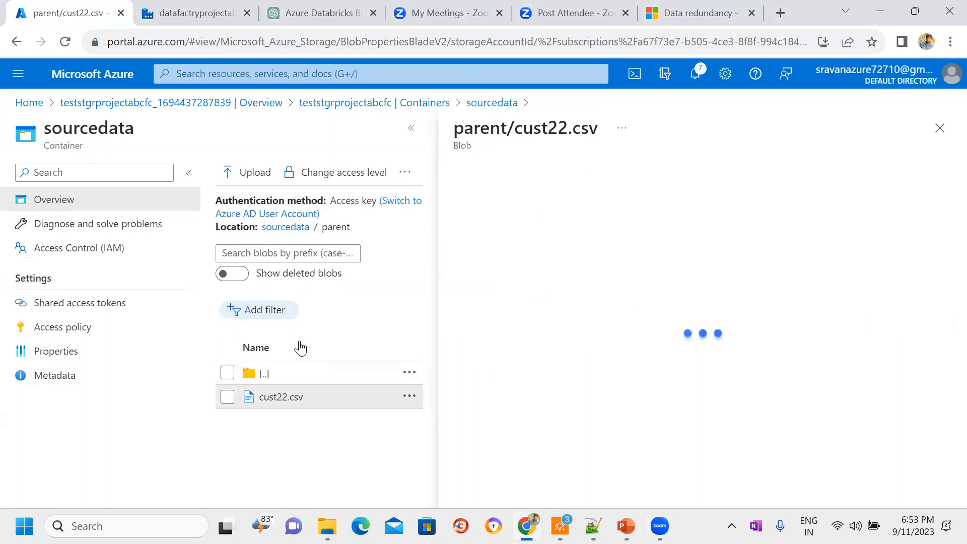
left_click(657, 208)
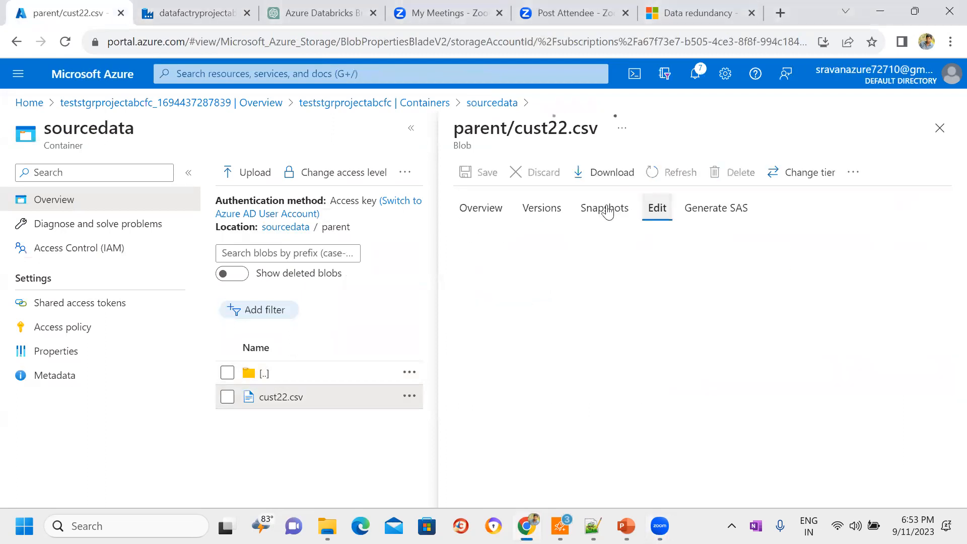
left_click_drag(778, 240, 502, 242)
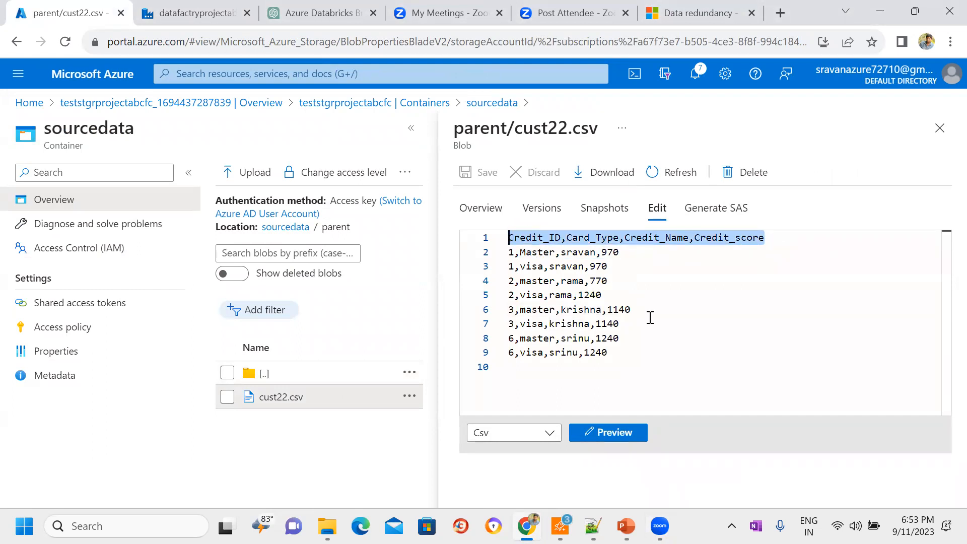
left_click(655, 334)
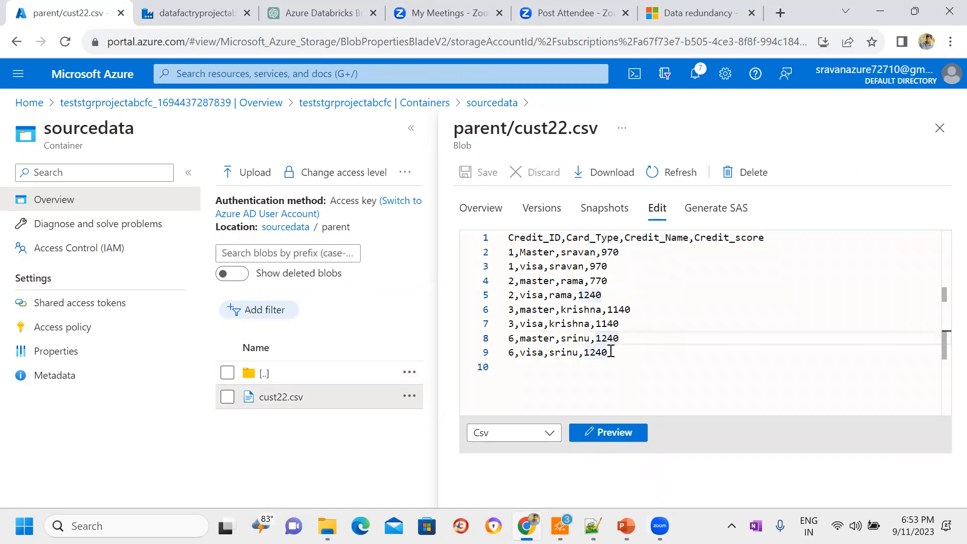
left_click_drag(611, 354, 506, 241)
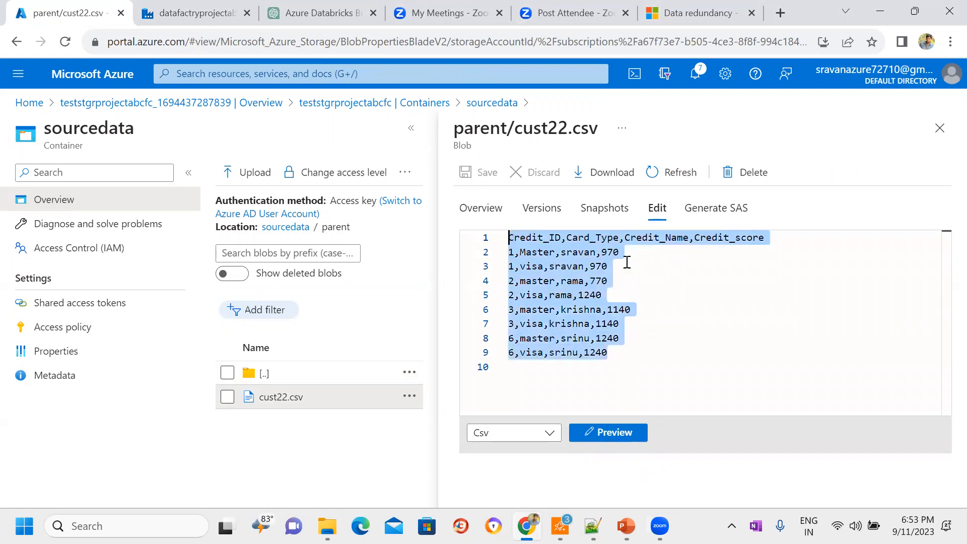
left_click(663, 295)
left_click(765, 239)
key("shift+Home")
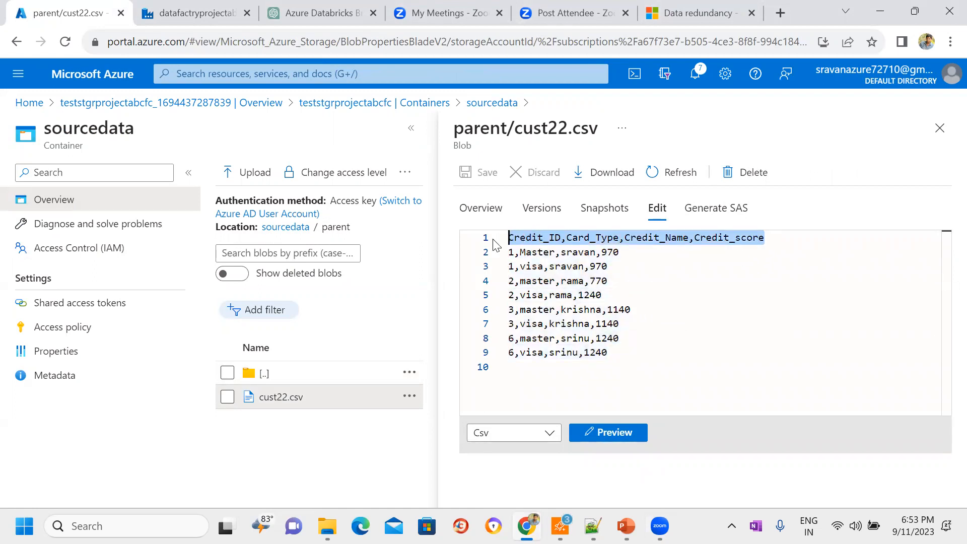
left_click(949, 130)
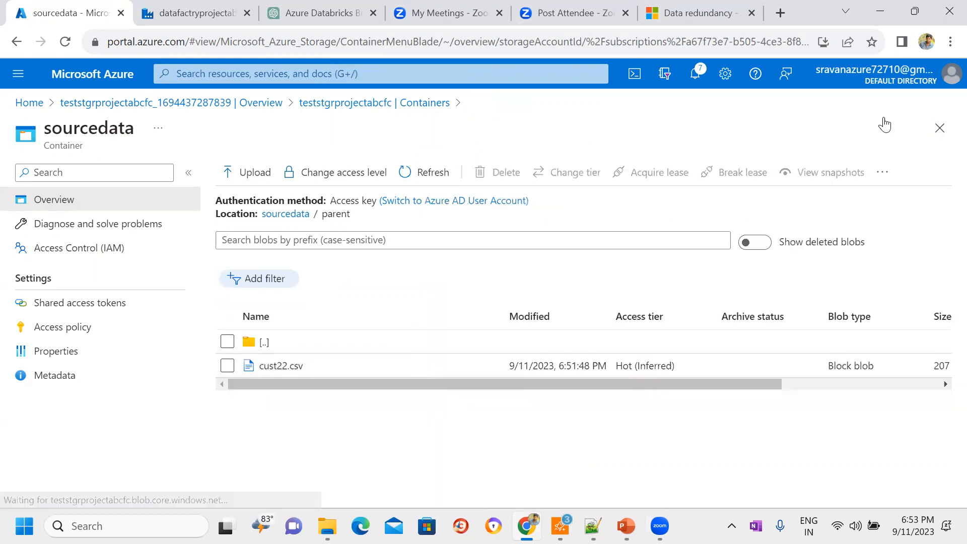
Step: Return to Data Factory, create the DS_Blob_SourceContainer dataset with its schema imported from the connection/store, and hide its properties
key("ctrl+Tab")
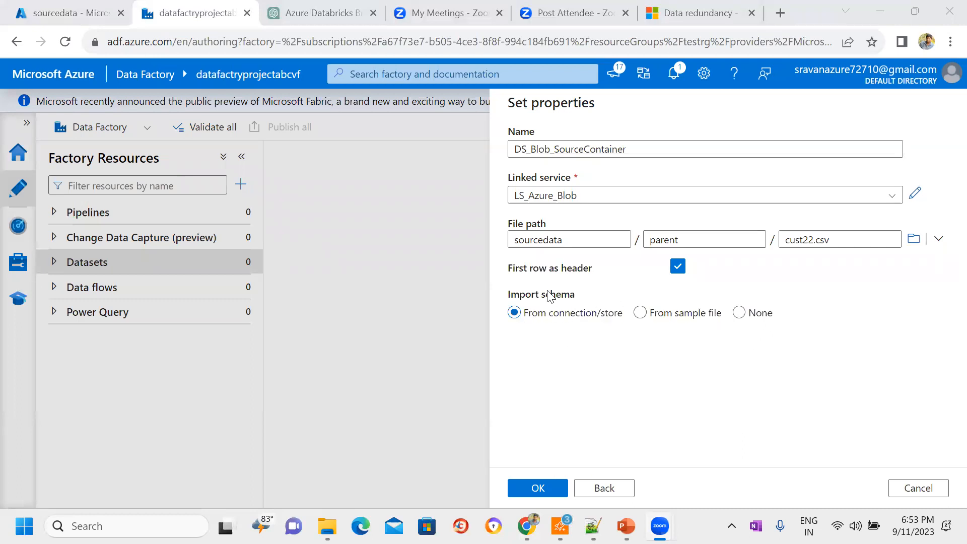
left_click(542, 488)
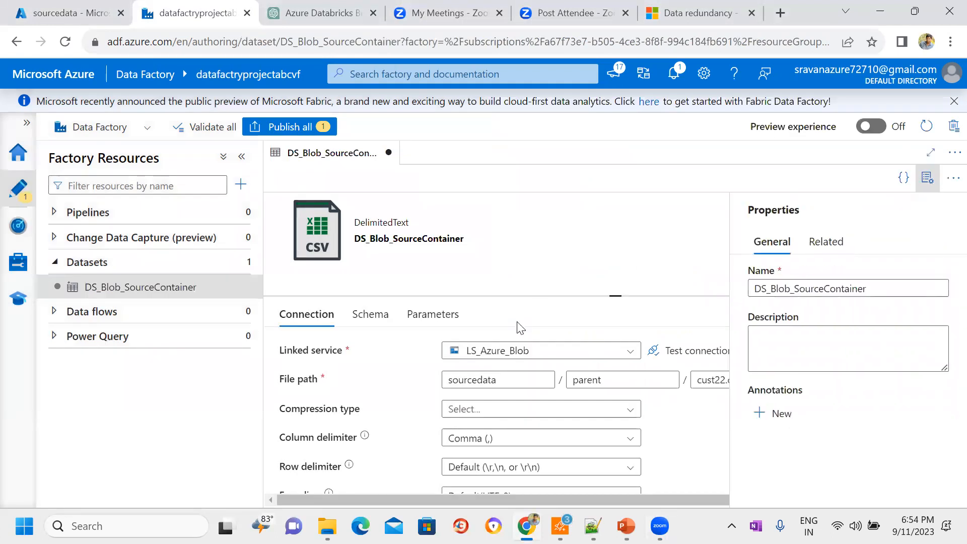
left_click(929, 180)
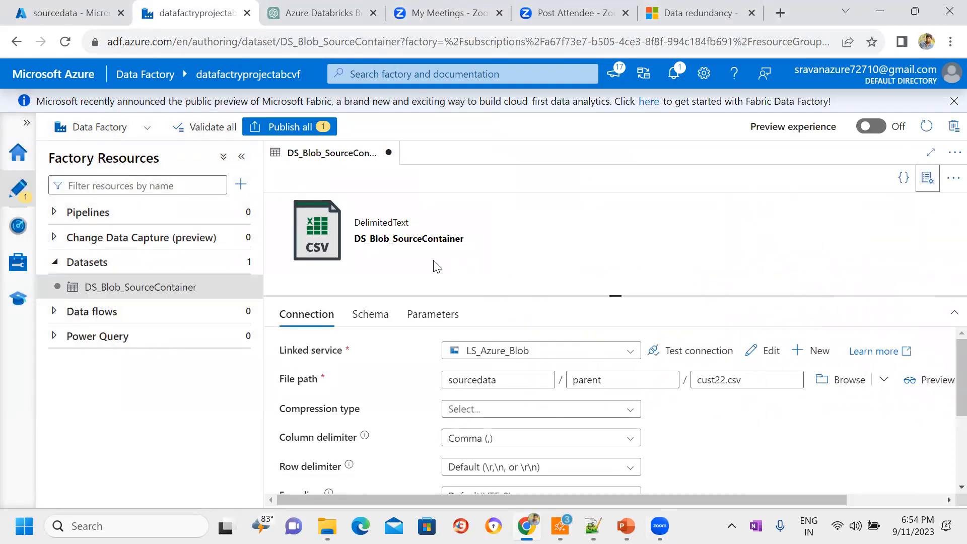
Step: Start a second dataset on the Azure Blob Storage data store with the DelimitedText format
left_click(240, 263)
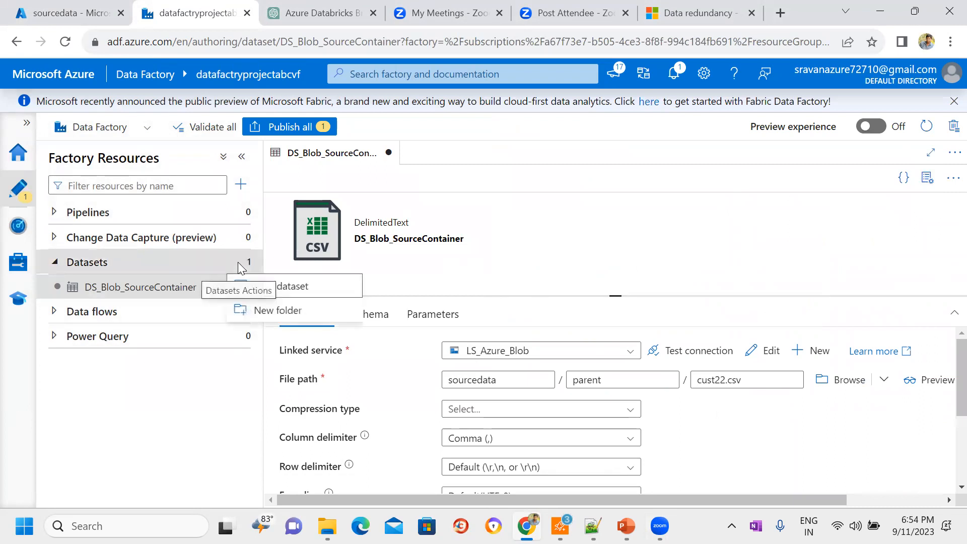
left_click(294, 288)
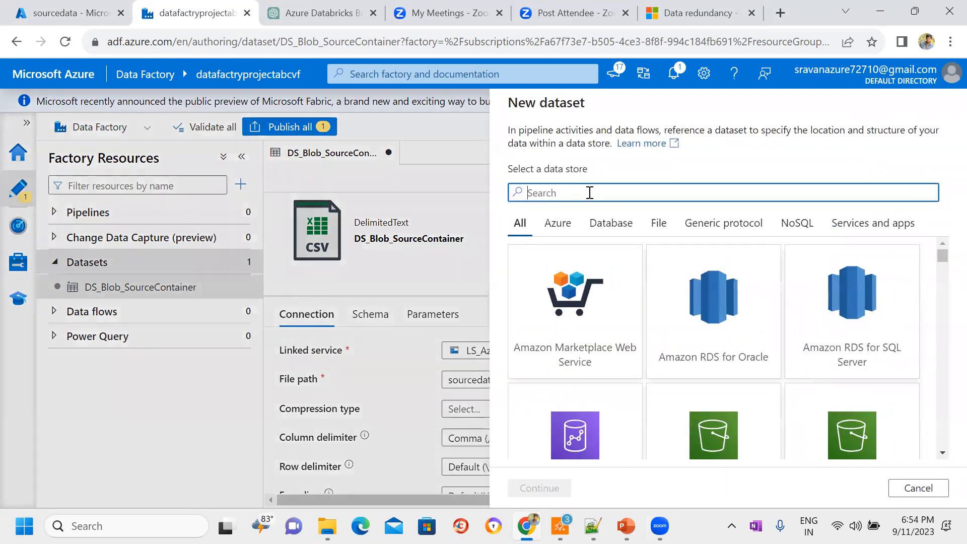
type("blob")
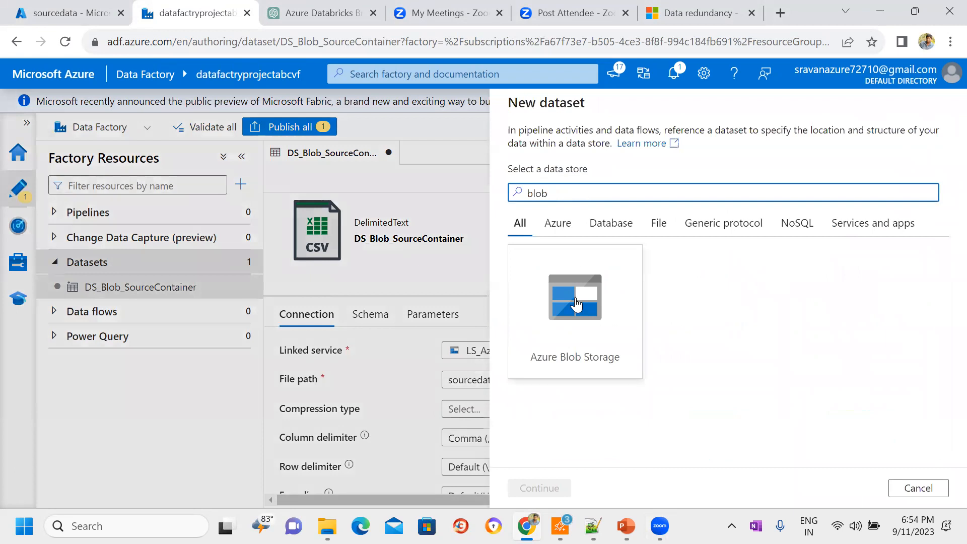
left_click(576, 313)
left_click(536, 491)
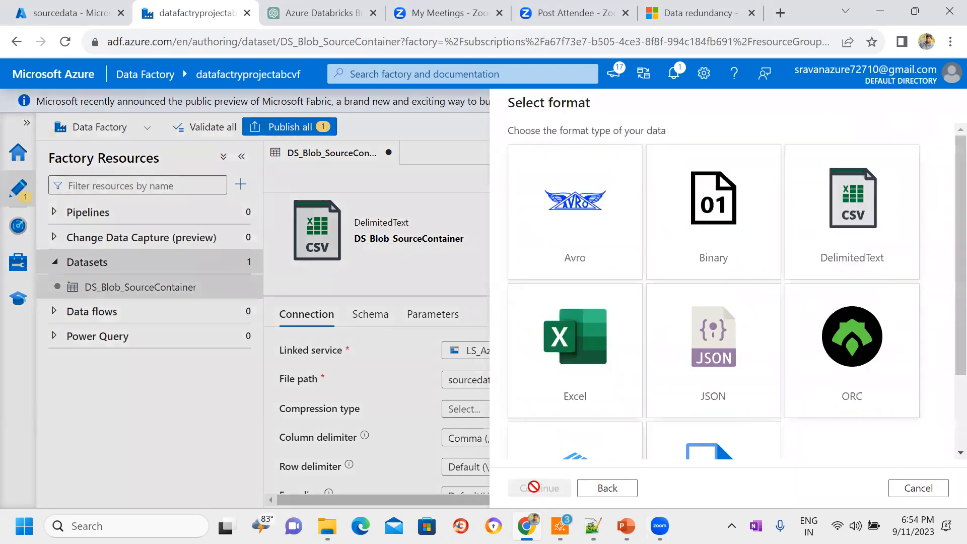
left_click(820, 241)
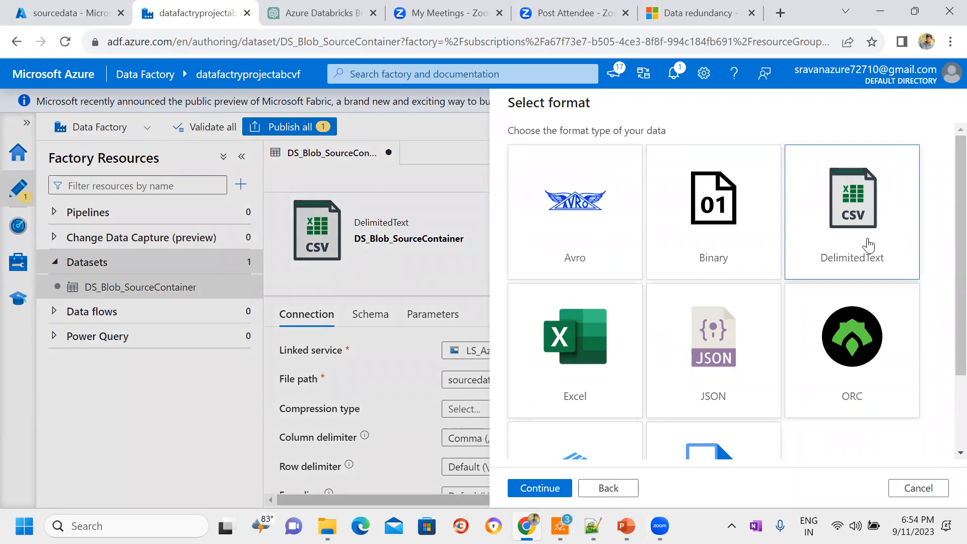
left_click(550, 493)
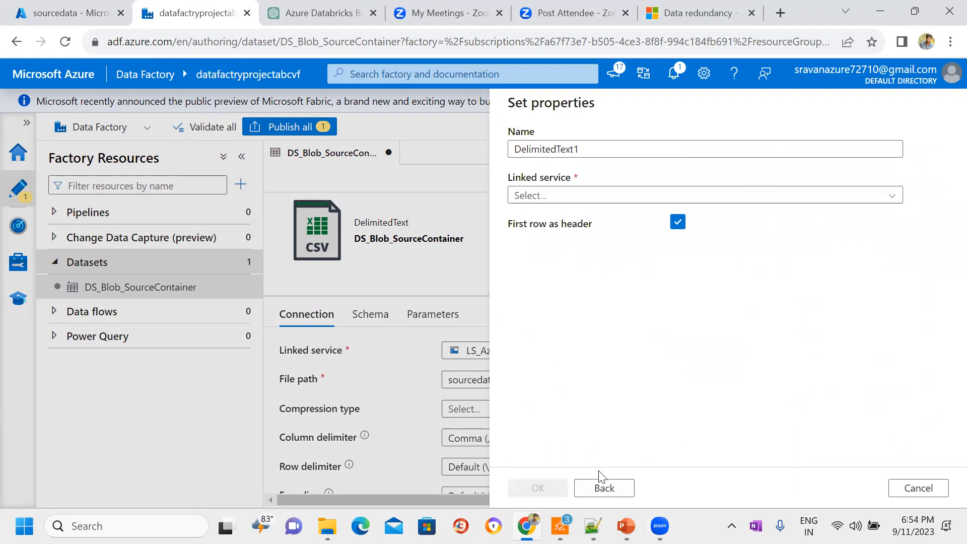
Step: Go back to review the available file formats and proceed with DelimitedText again
left_click(603, 487)
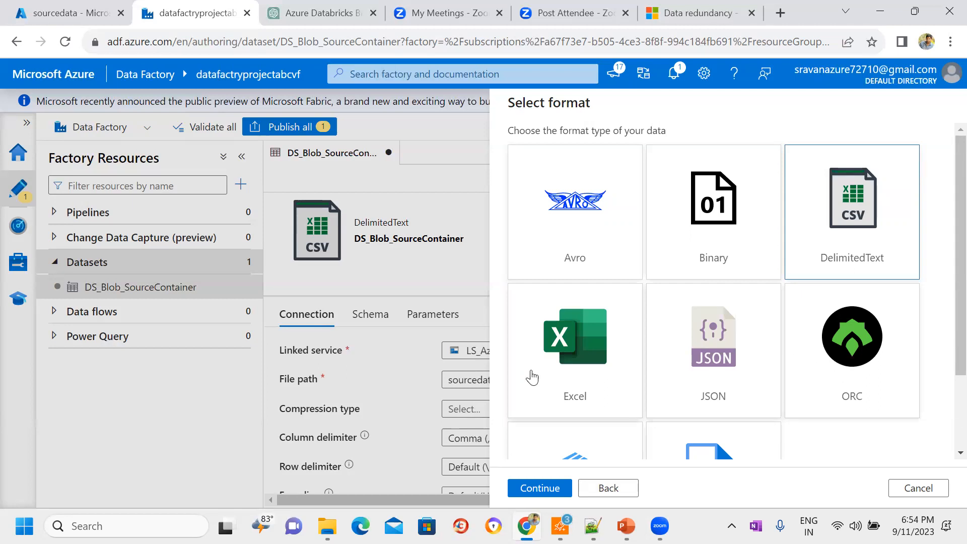
scroll(948, 418, "down", 2)
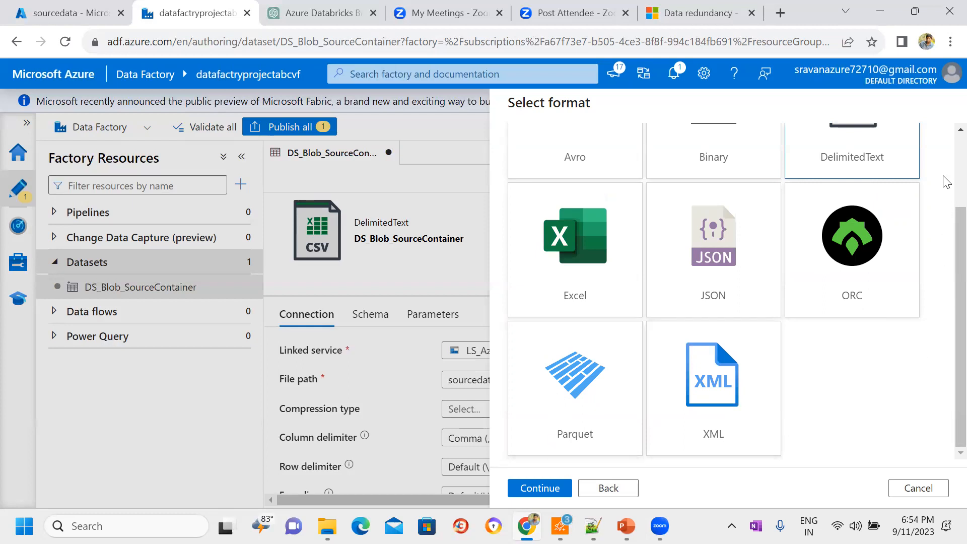
scroll(947, 183, "up", 2)
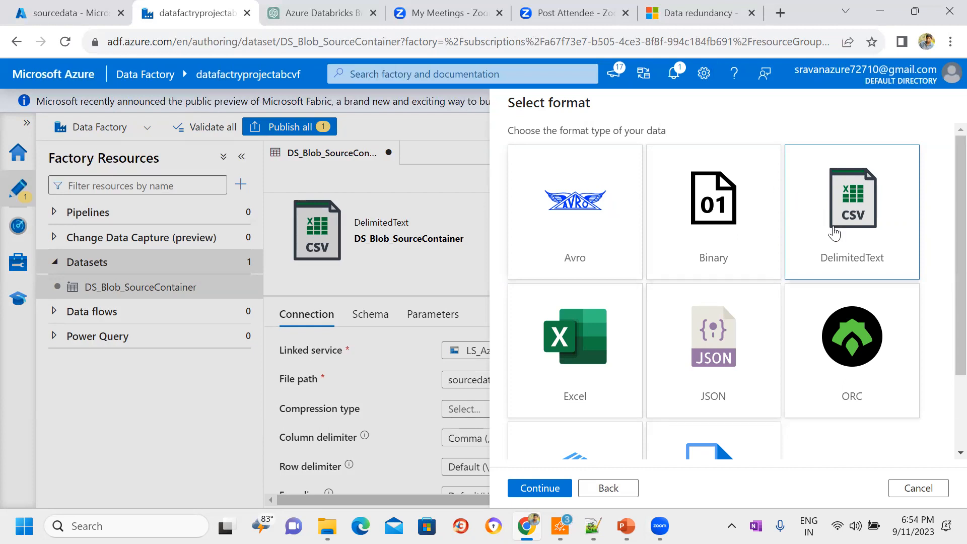
double_click(833, 228)
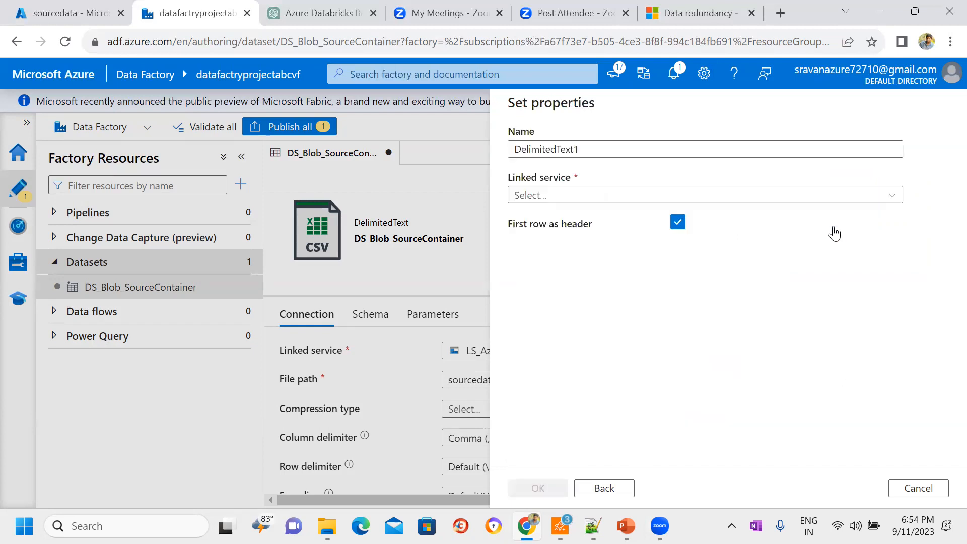
Step: Name the new dataset DS_Blob_Targetcontainer and assign it the LS_Azure_Blob linked service
left_click(601, 149)
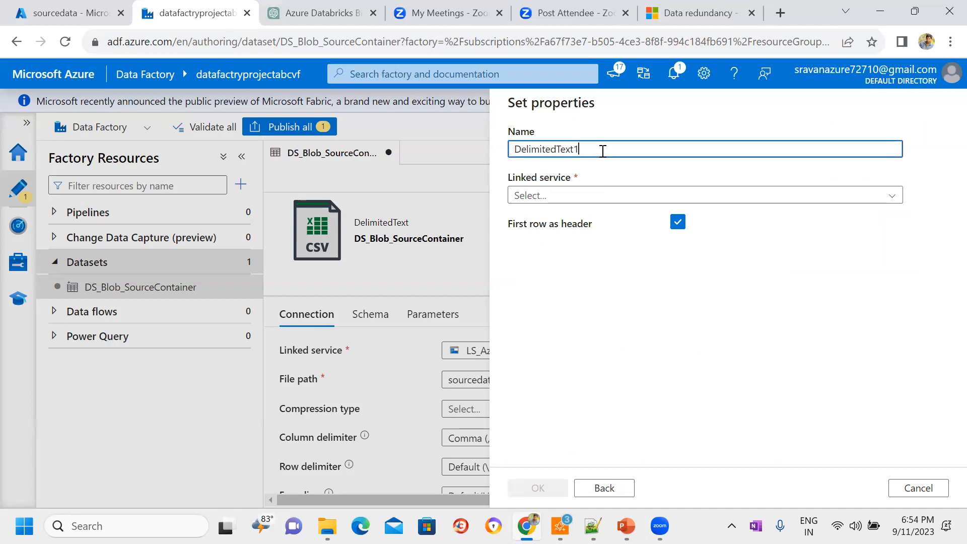
key("ctrl+a")
key("BackSpace")
type("DS_")
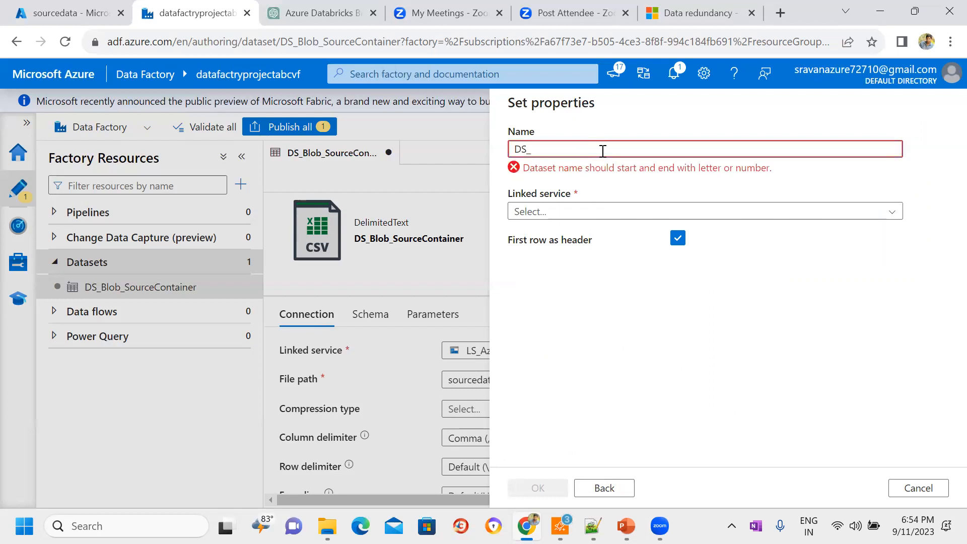
type("Blob_Targetcontainer")
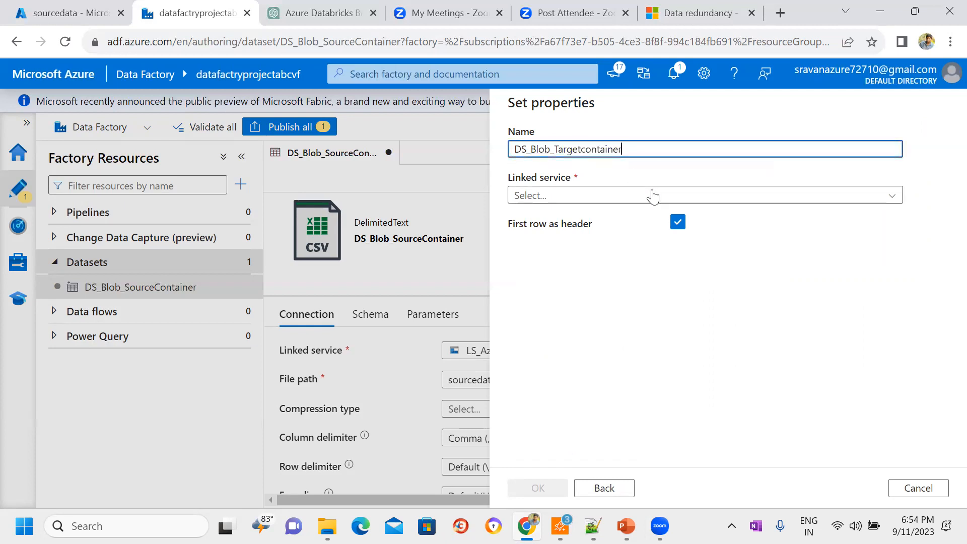
left_click(651, 195)
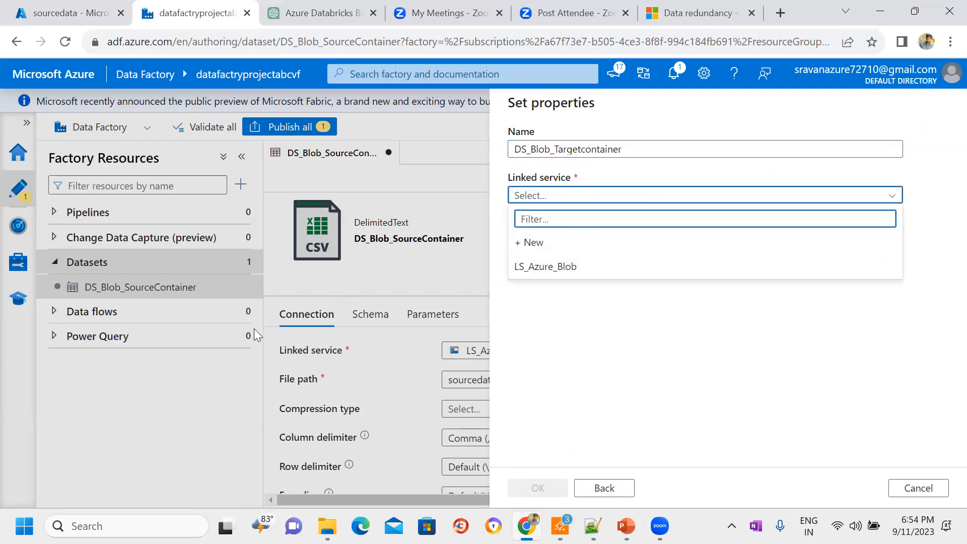
left_click(549, 267)
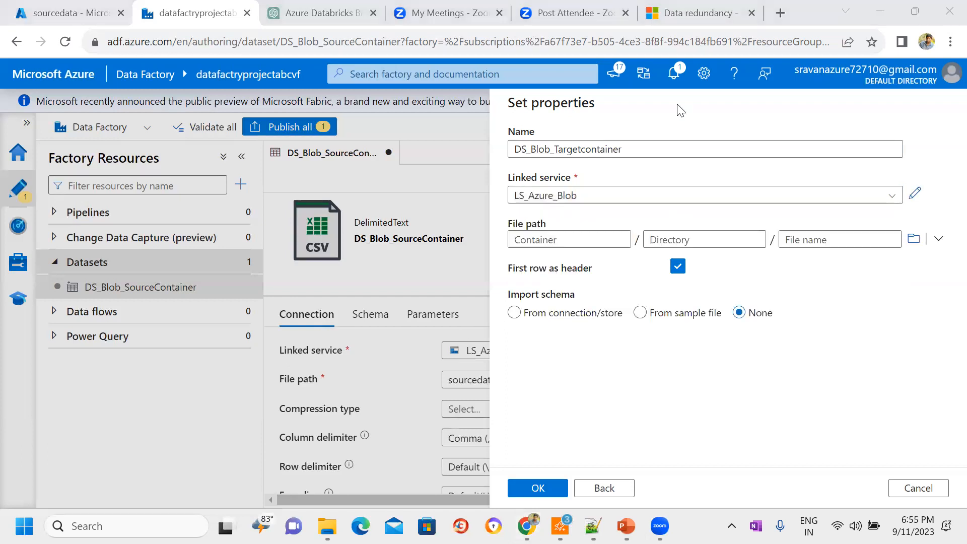
Step: Create the dataset with the targetdata container as its file path, and hide its properties
left_click(549, 238)
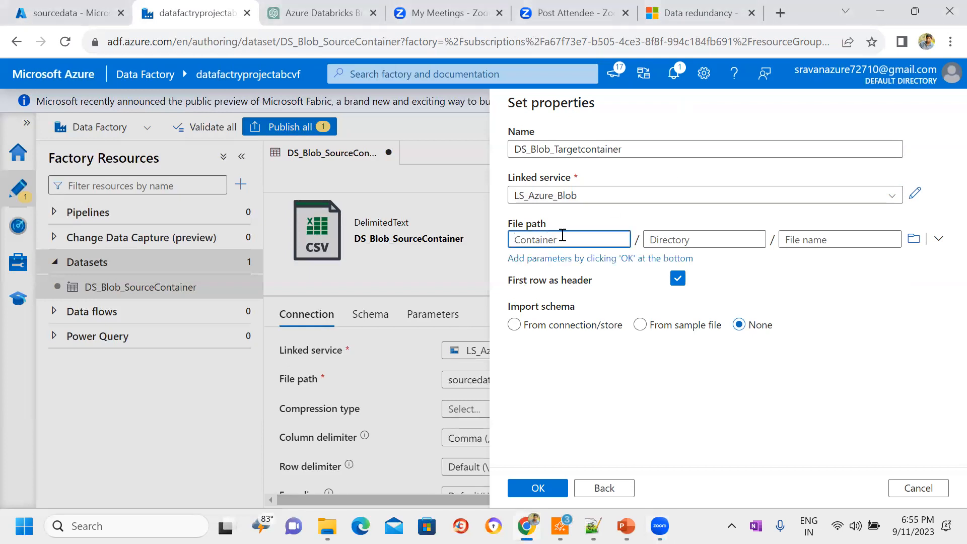
left_click(664, 239)
left_click(805, 239)
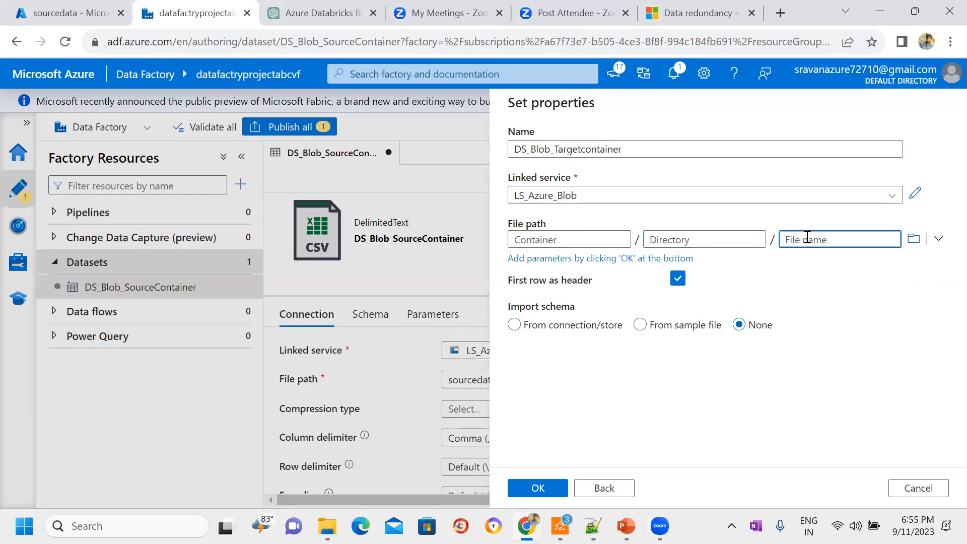
left_click(628, 240)
left_click(661, 240)
left_click(914, 239)
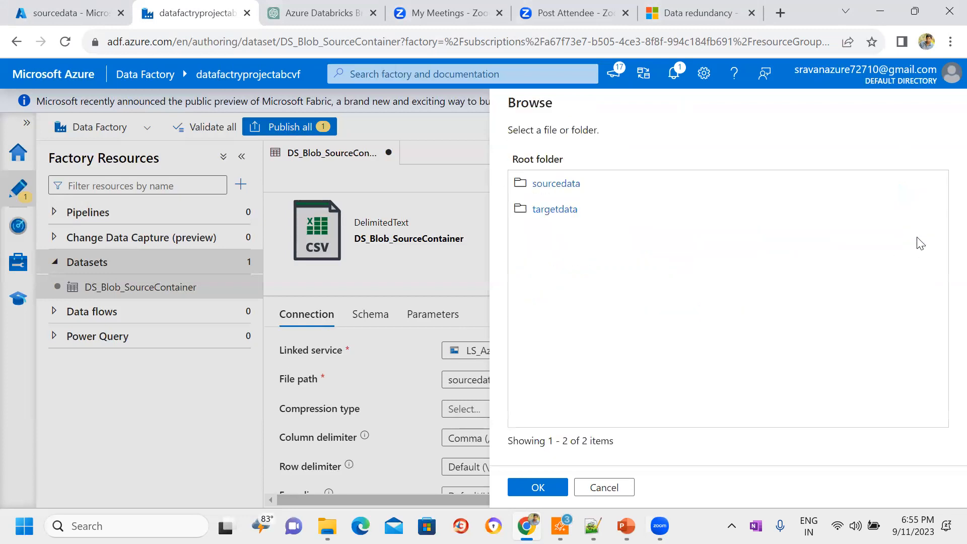
left_click(557, 221)
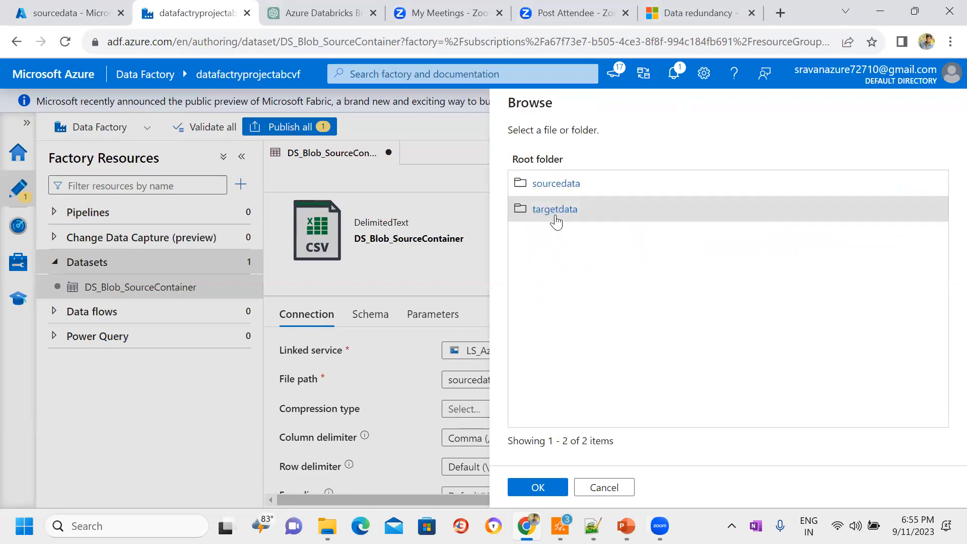
left_click(540, 489)
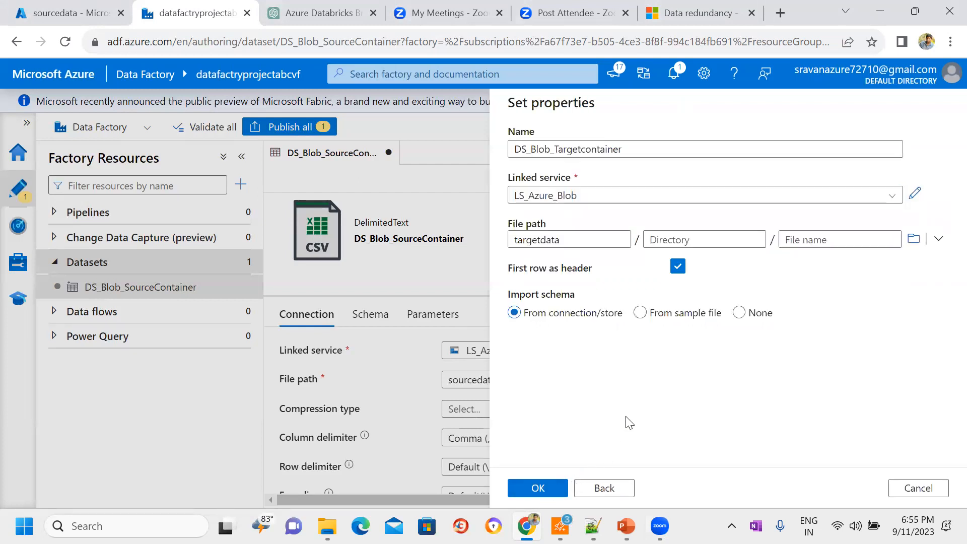
left_click(540, 489)
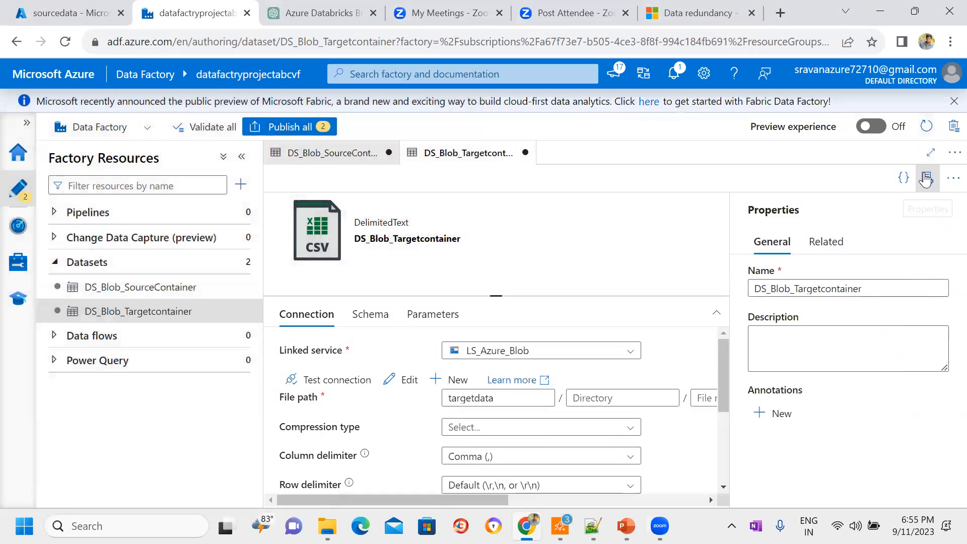
left_click(926, 181)
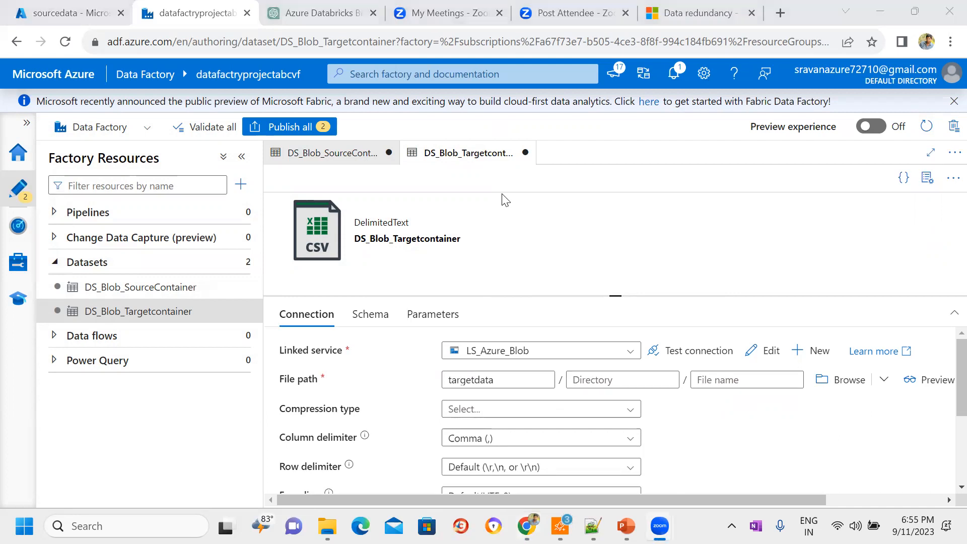
Step: Switch to the Azure portal, review the storage account's container list including targetdata, and return to Data Factory
left_click(103, 9)
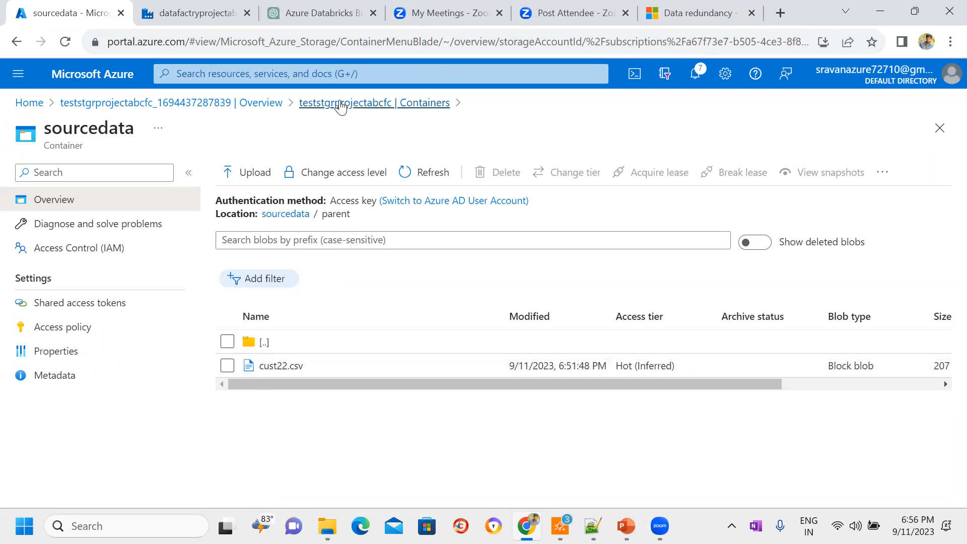
left_click(340, 104)
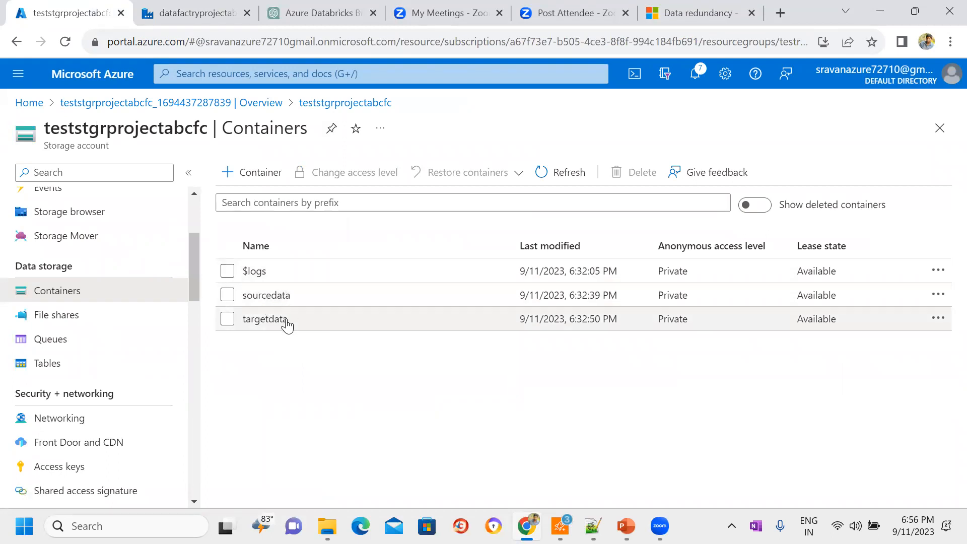
left_click(155, 9)
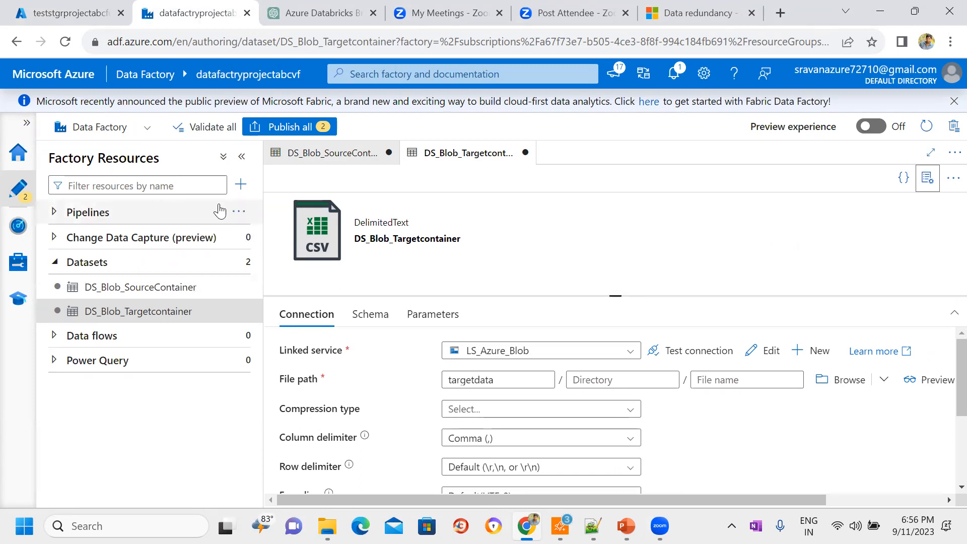
Step: Switch to the PowerPoint slide show and advance past the Activity slide to the Pipeline slide
left_click(626, 526)
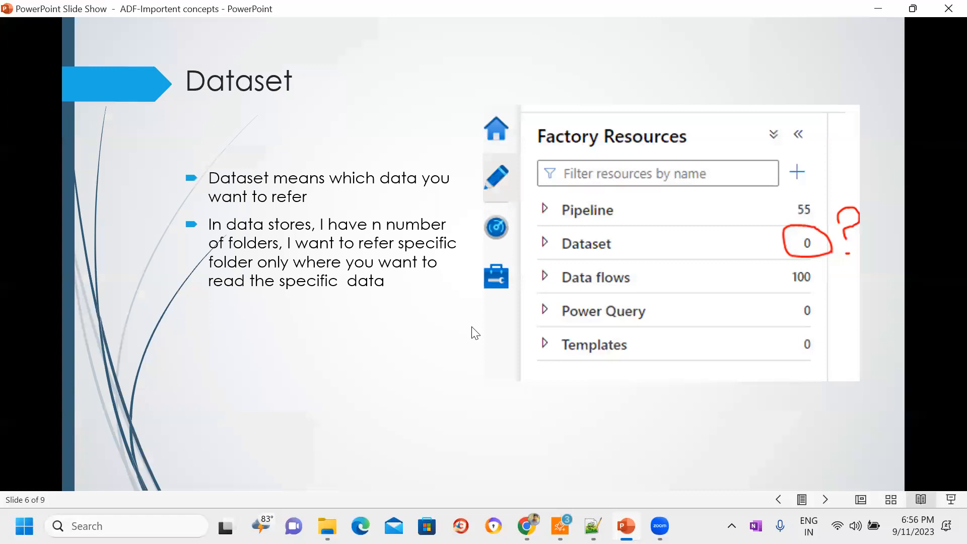
left_click(825, 499)
left_click(825, 498)
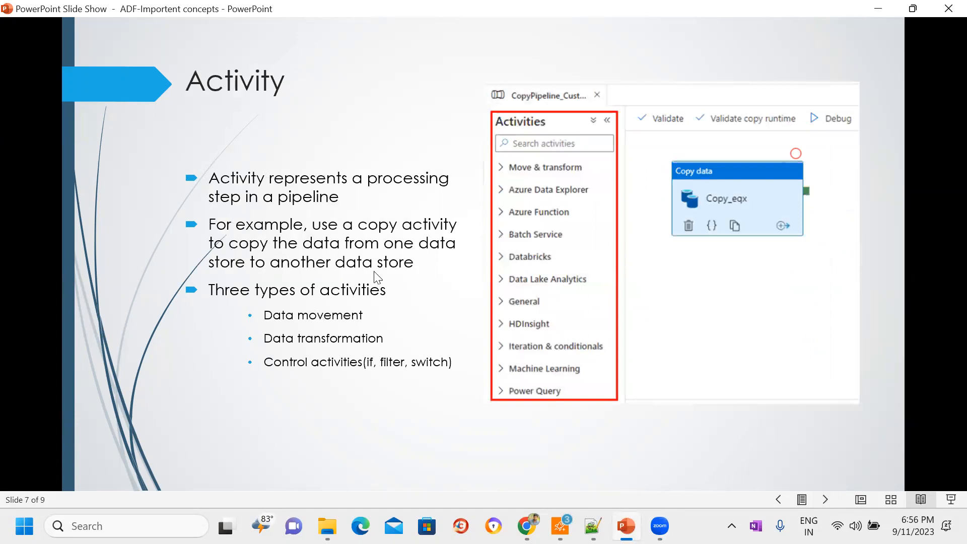
left_click(825, 498)
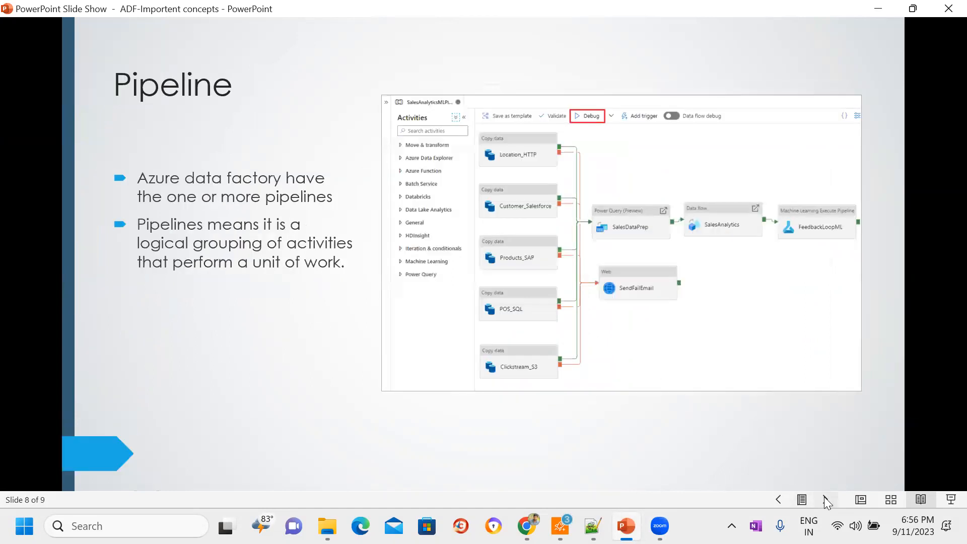
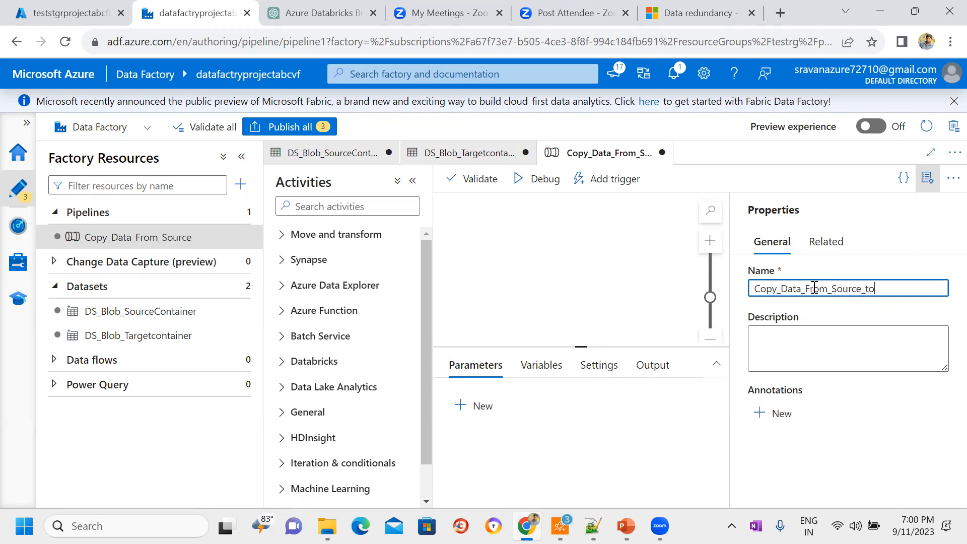
Step: Finish naming the pipeline Copy_Data_From_Source_to_Destination and hide its properties
type("Destination")
left_click(926, 178)
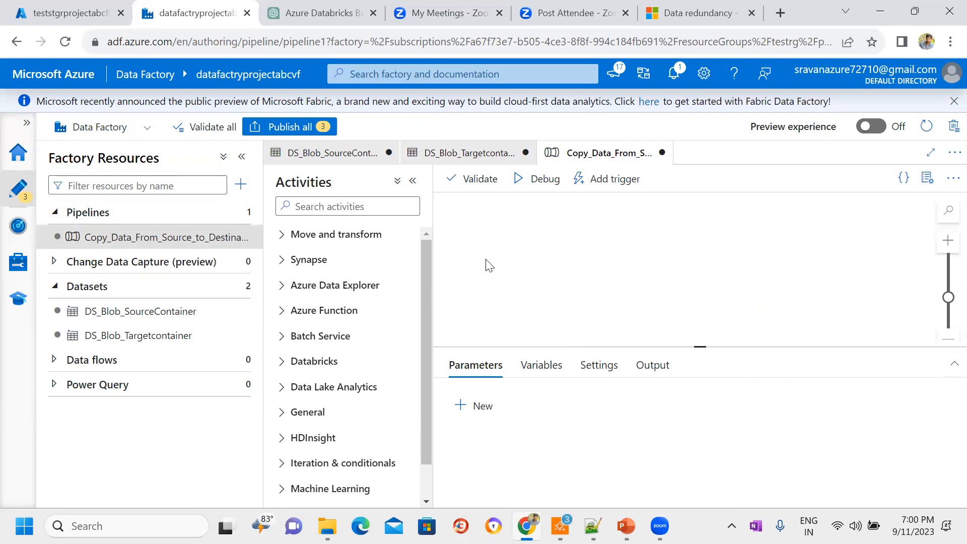
Step: Search the activities for copy and add a Copy data activity to the pipeline canvas
double_click(293, 187)
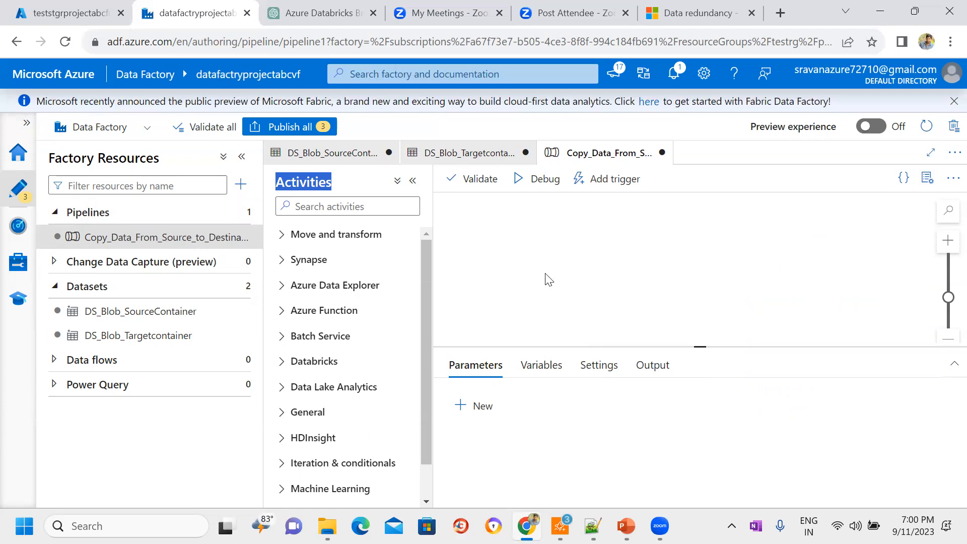
left_click(283, 366)
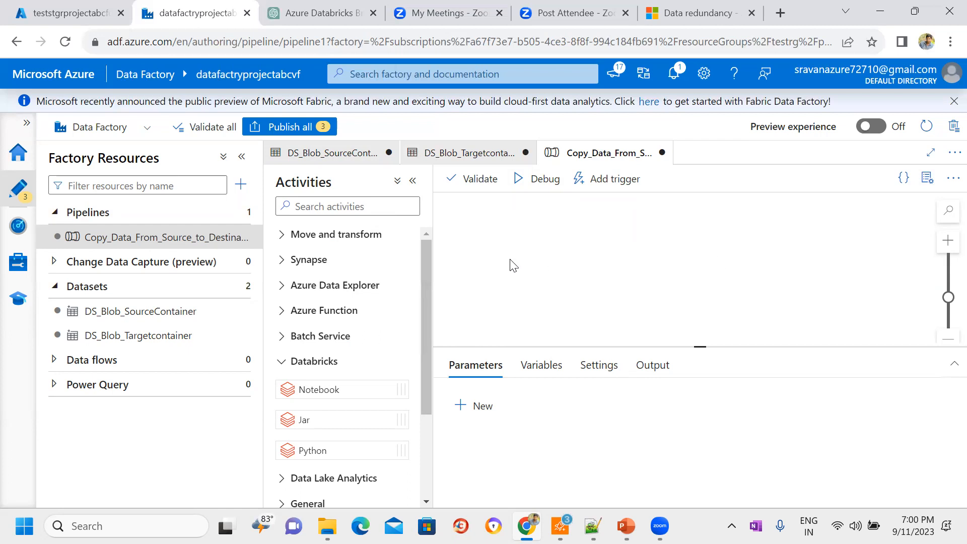
left_click(280, 362)
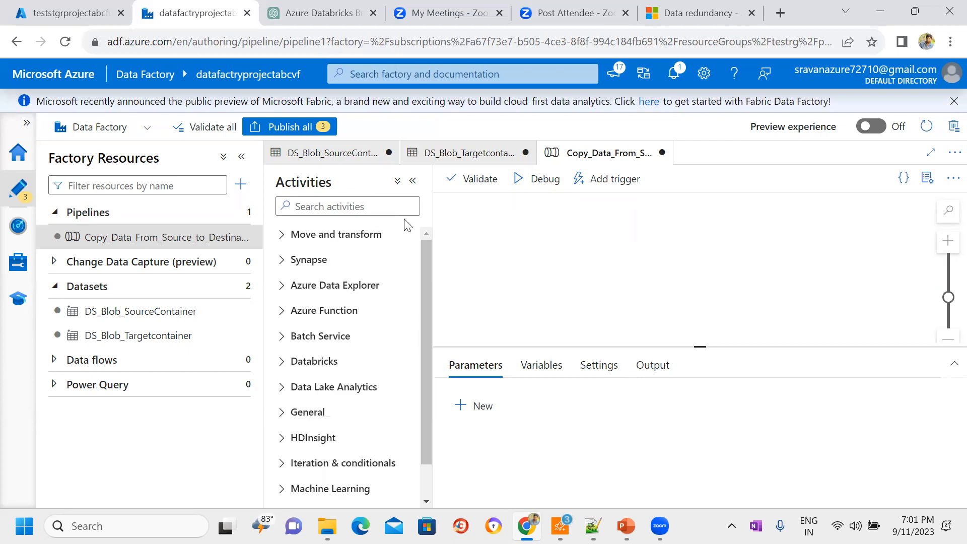
left_click(301, 206)
type("copy")
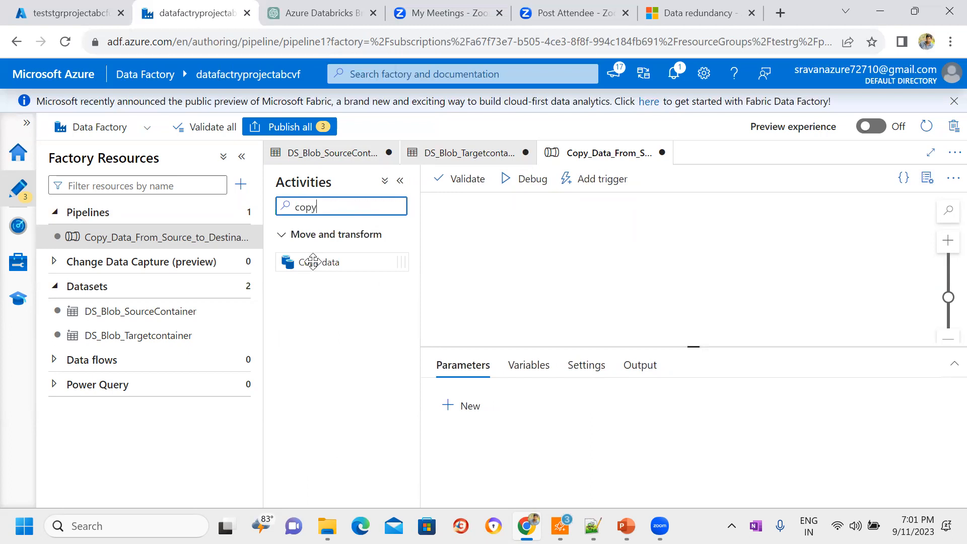
left_click_drag(313, 261, 557, 257)
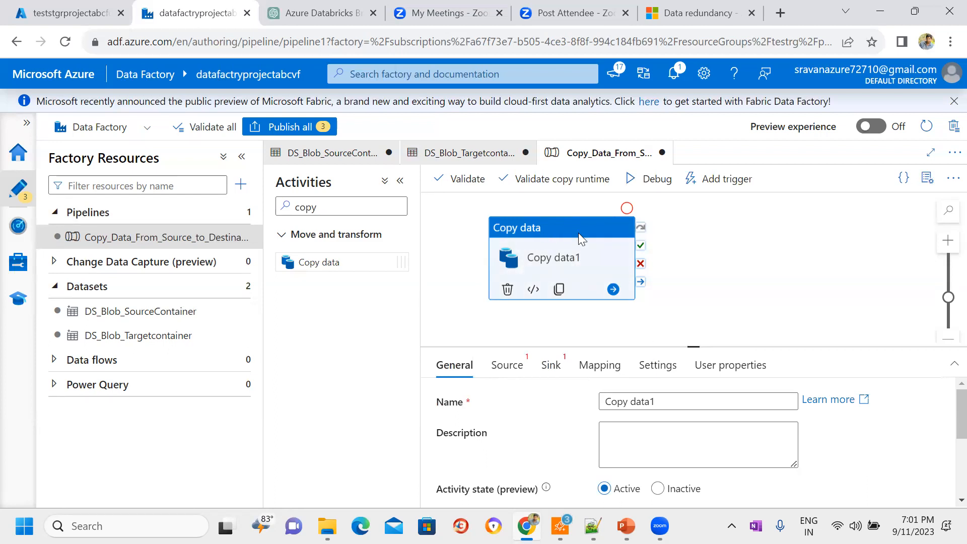
Step: Compare the pipeline-level settings with the activity-level settings by deselecting and reselecting the Copy data activity
left_click(740, 251)
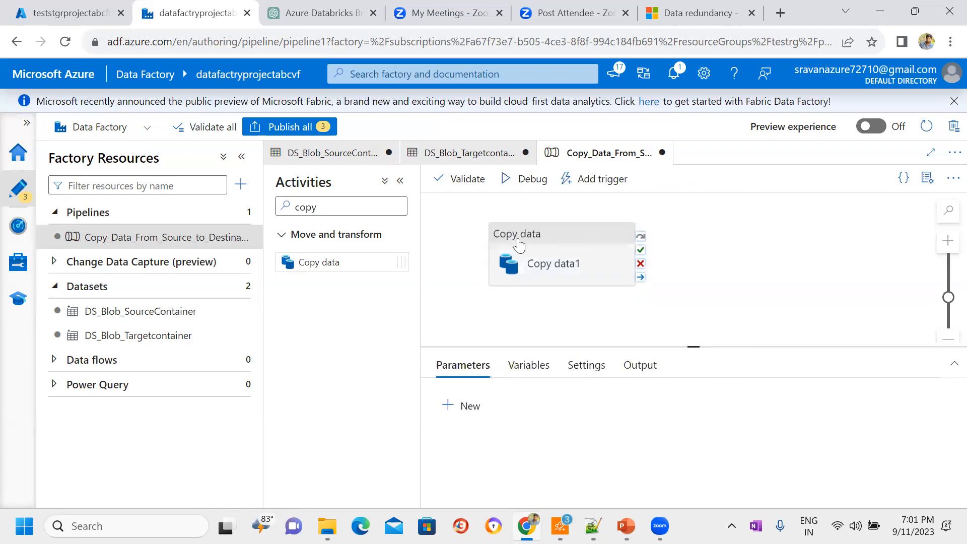
left_click(516, 245)
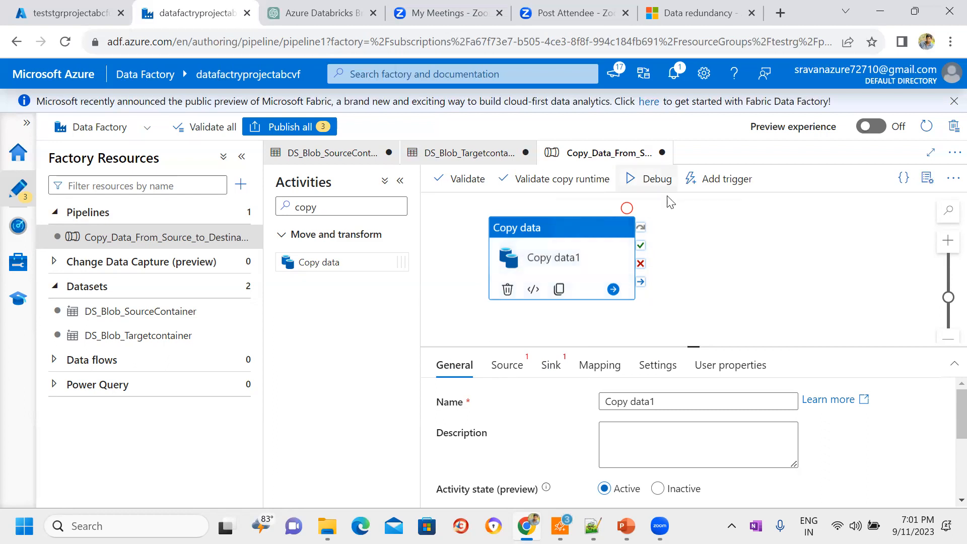
left_click(725, 252)
left_click(553, 255)
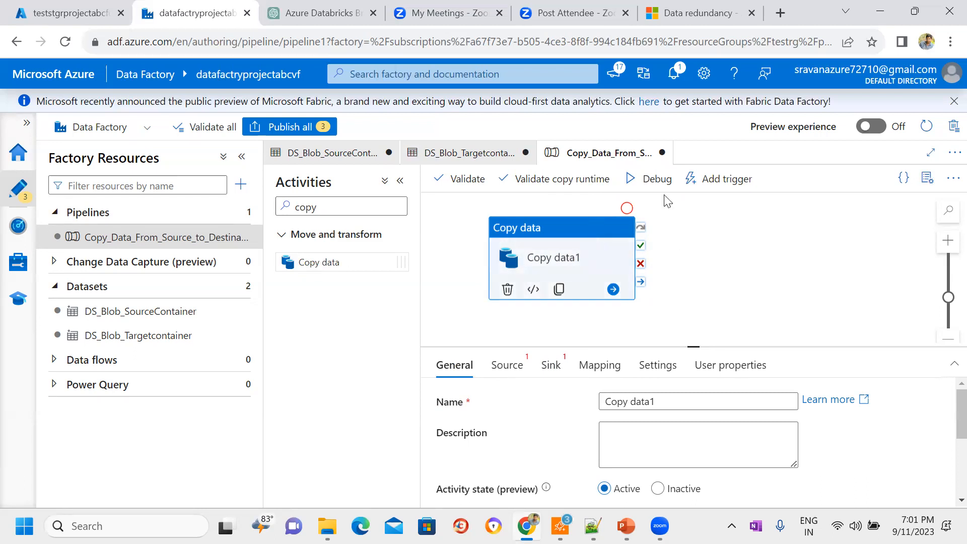
left_click(707, 249)
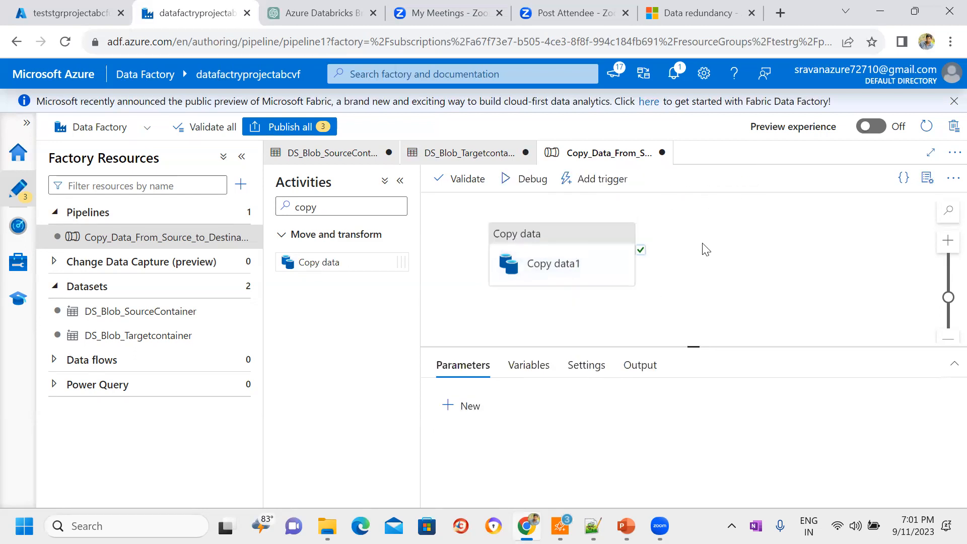
left_click(588, 251)
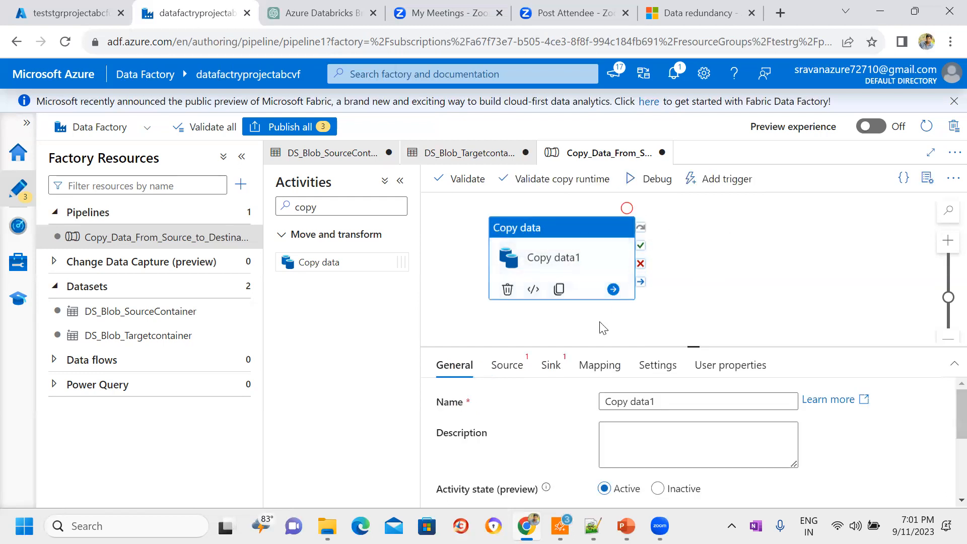
Step: Enlarge the configuration area and review the activity's Source, Sink, Mapping, Settings and User properties
left_click_drag(636, 348, 634, 315)
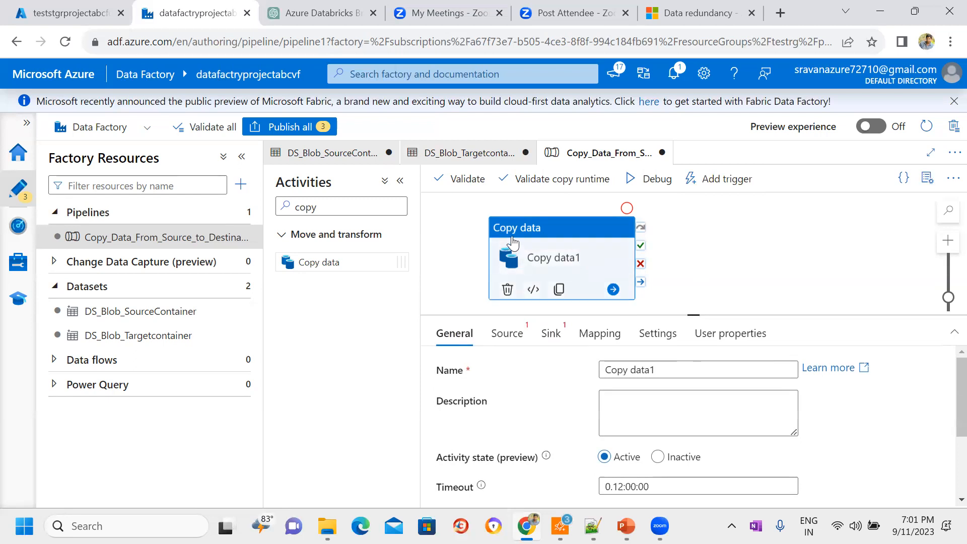
left_click(515, 337)
left_click(551, 336)
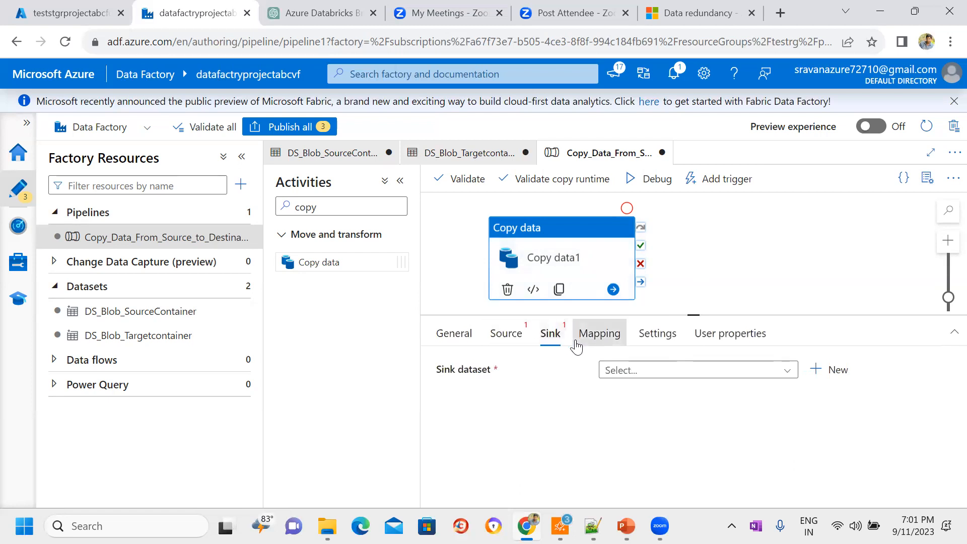
left_click(599, 336)
left_click(664, 337)
left_click(710, 338)
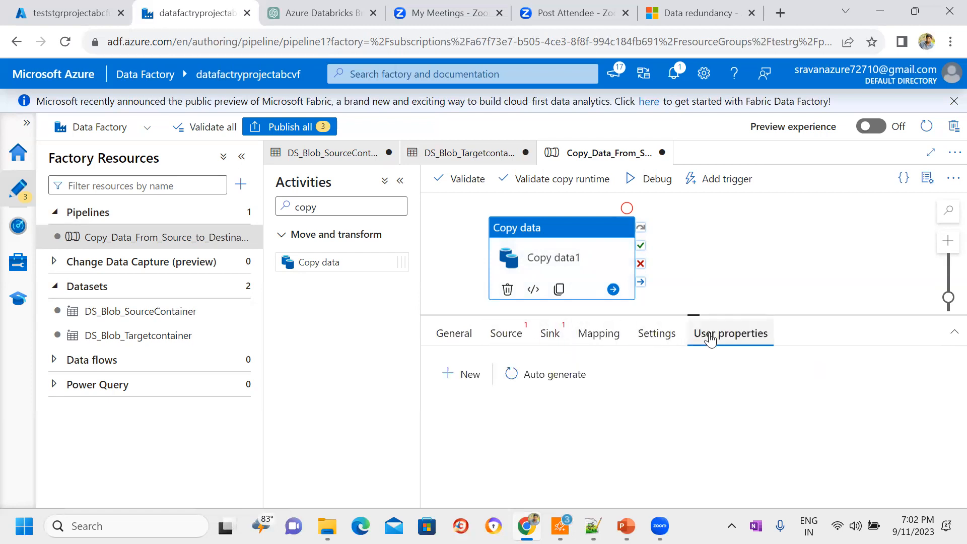
Step: Rename the activity to Copy data and look through its remaining general settings
left_click(454, 335)
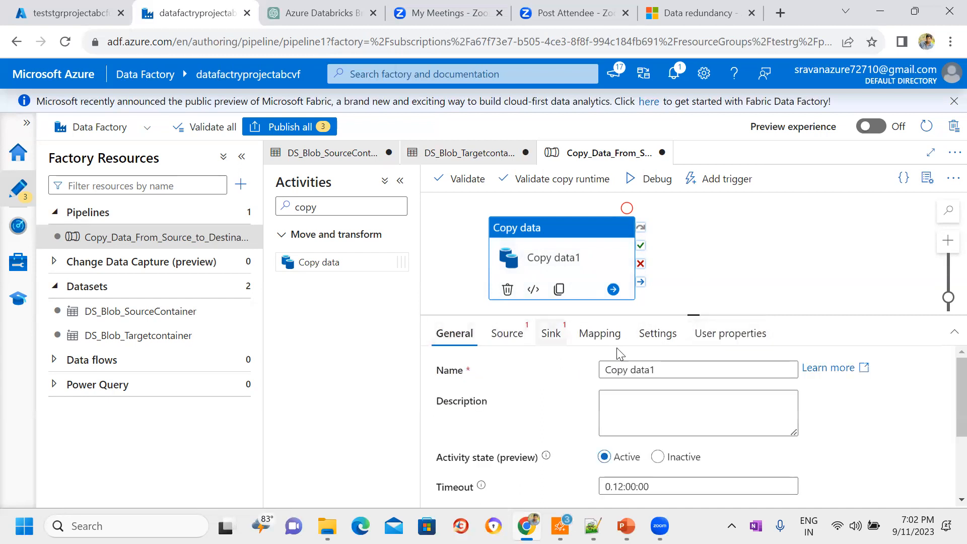
left_click(658, 368)
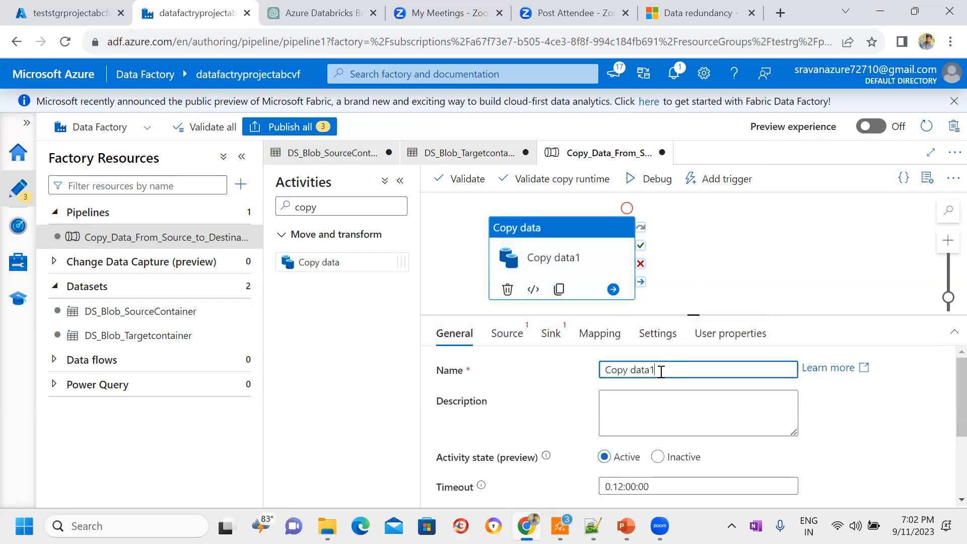
left_click_drag(656, 370, 597, 375)
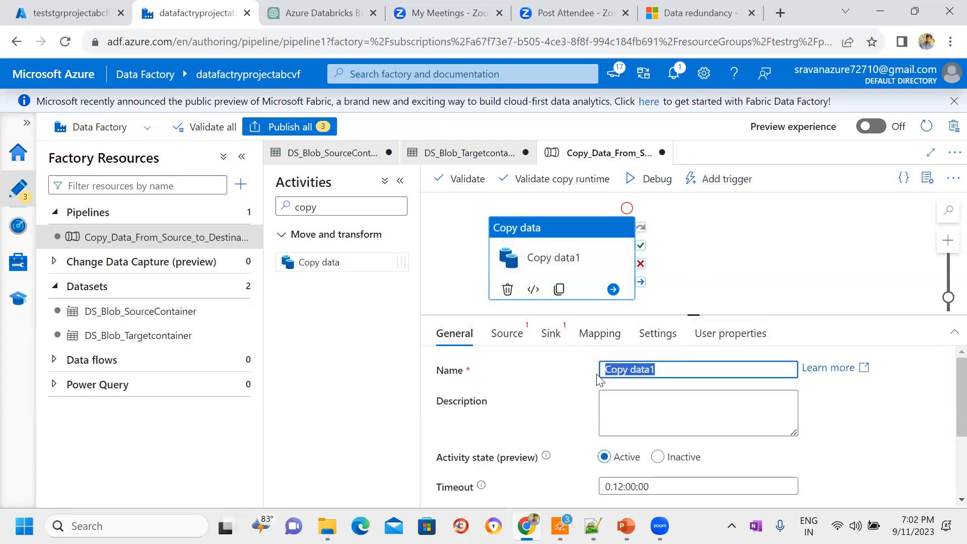
left_click(670, 371)
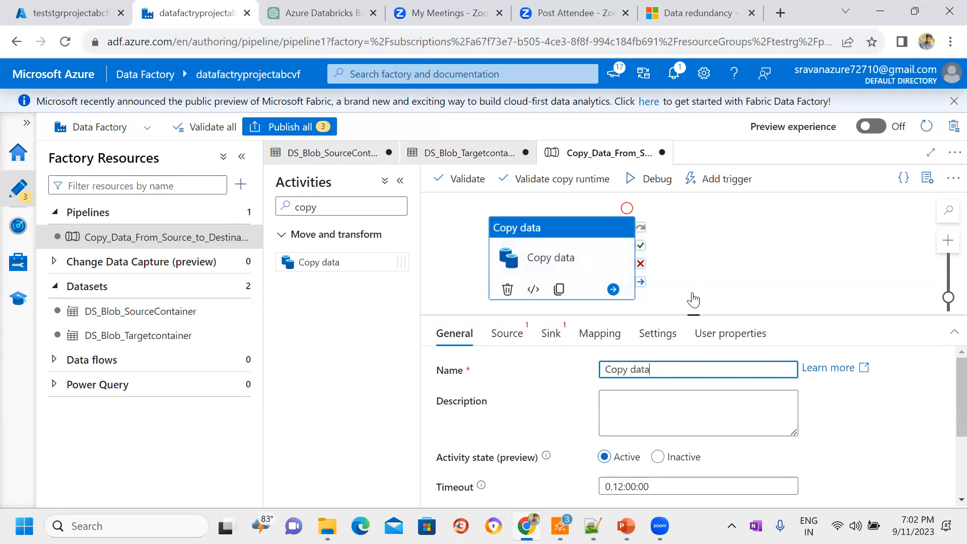
left_click(703, 262)
left_click(571, 258)
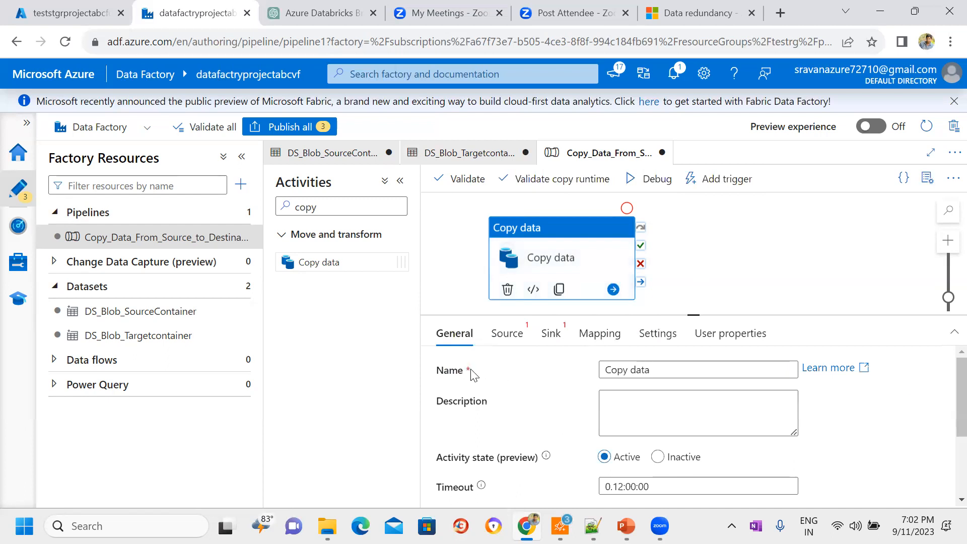
left_click_drag(468, 371, 475, 373)
scroll(944, 388, "down", 2)
scroll(943, 403, "up", 3)
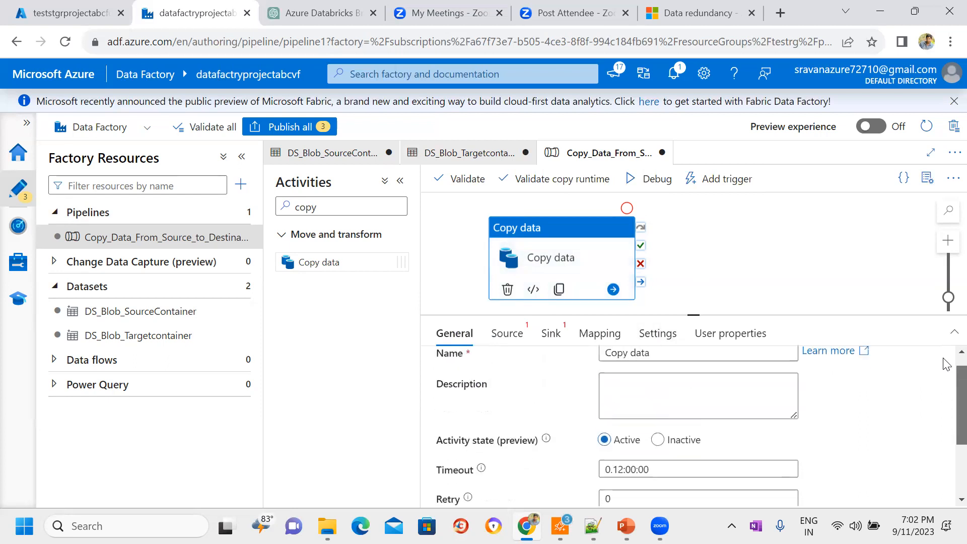
Step: Set the activity's source dataset to DS_Blob_SourceContainer and its sink dataset to DS_Blob_Targetcontainer
left_click(514, 337)
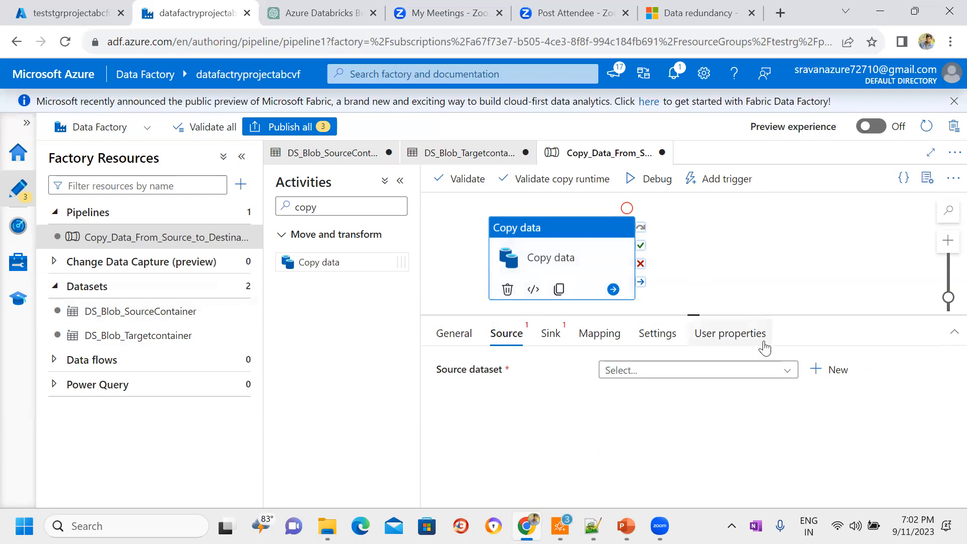
left_click(782, 374)
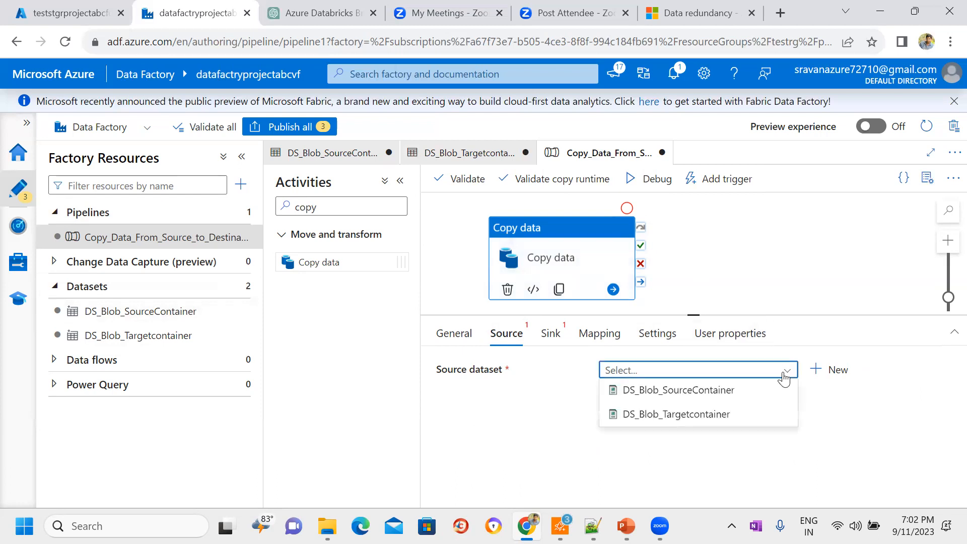
left_click(698, 392)
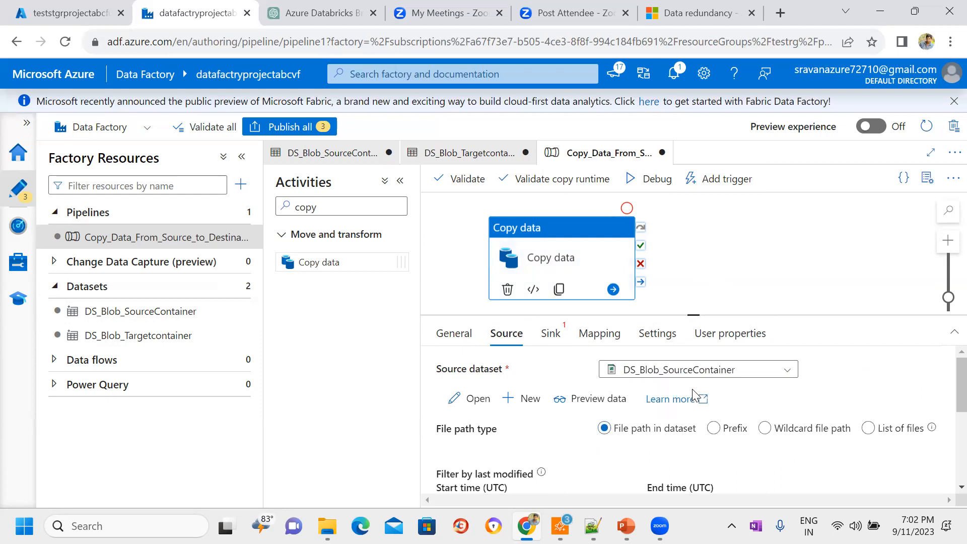
left_click(544, 341)
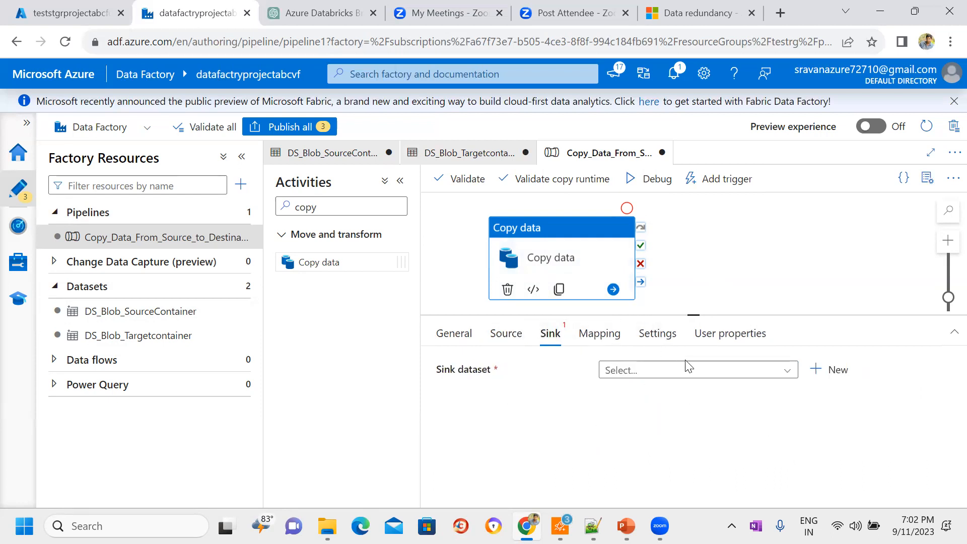
left_click(714, 376)
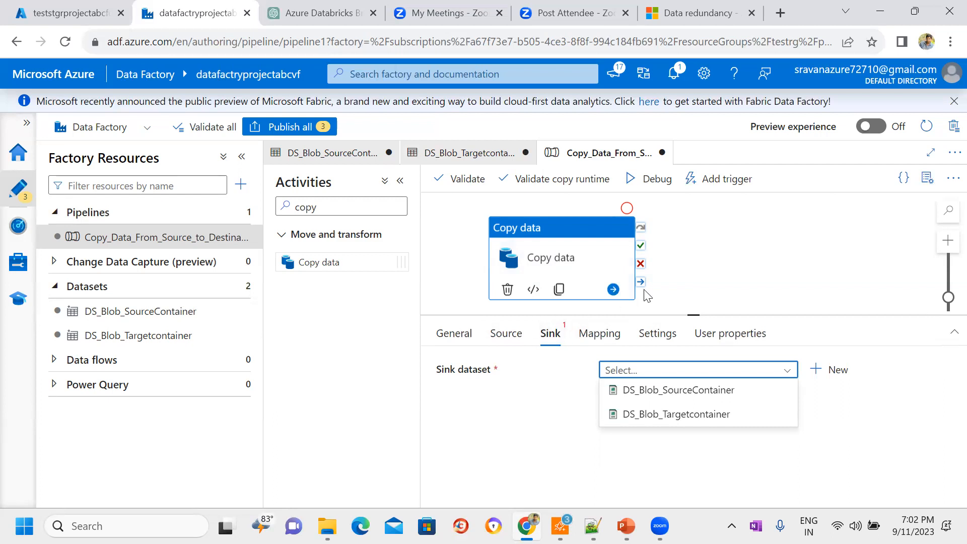
left_click(674, 414)
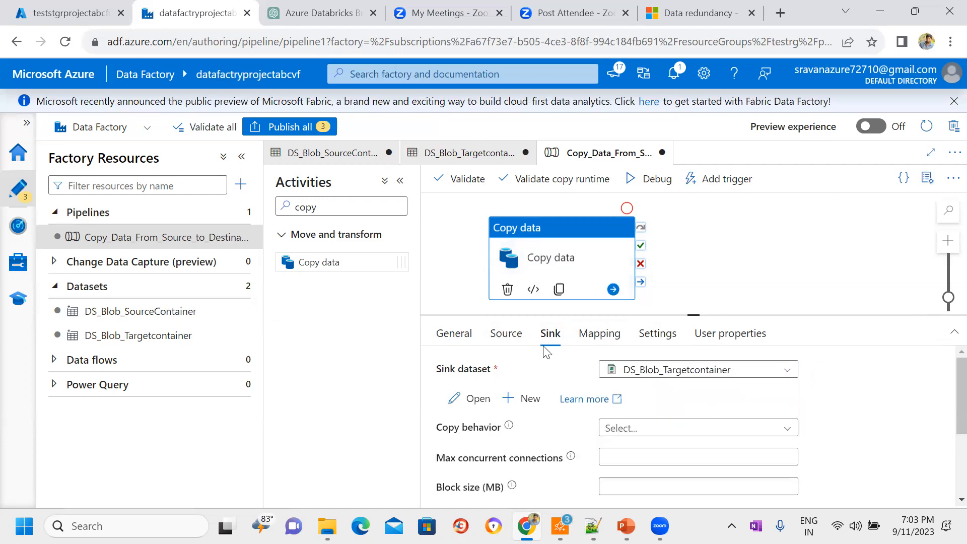
Step: Return to the activity's source settings, enlarge the configuration area and preview the source dataset's data
left_click(516, 341)
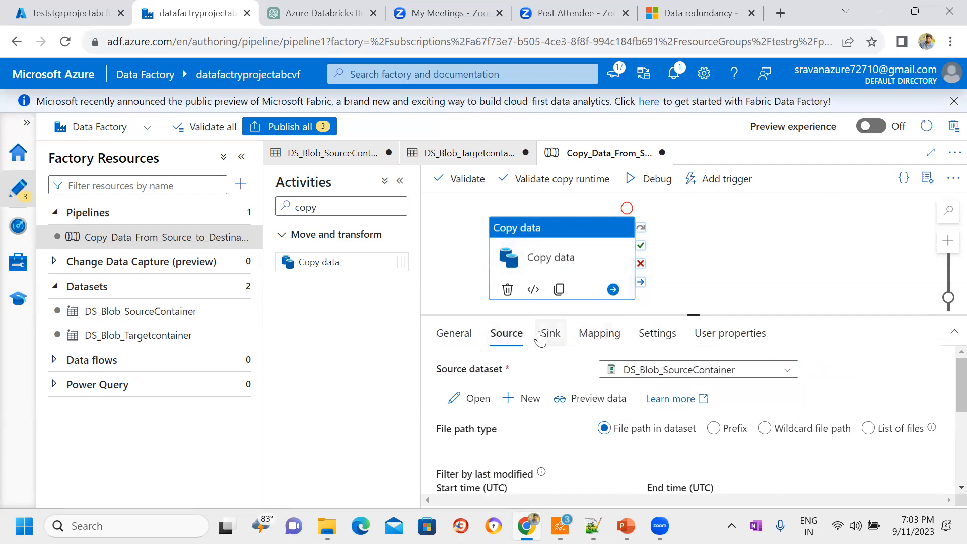
left_click_drag(694, 313, 691, 238)
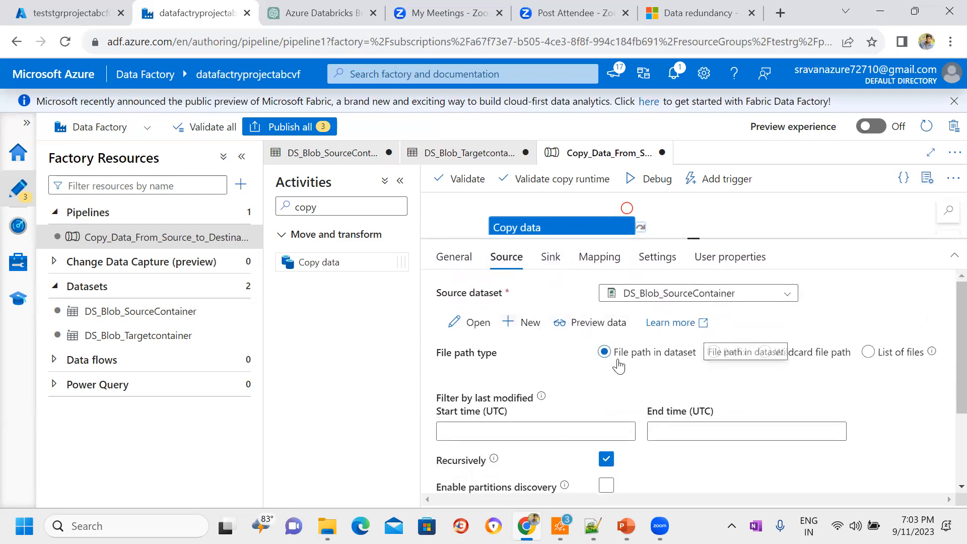
left_click(599, 326)
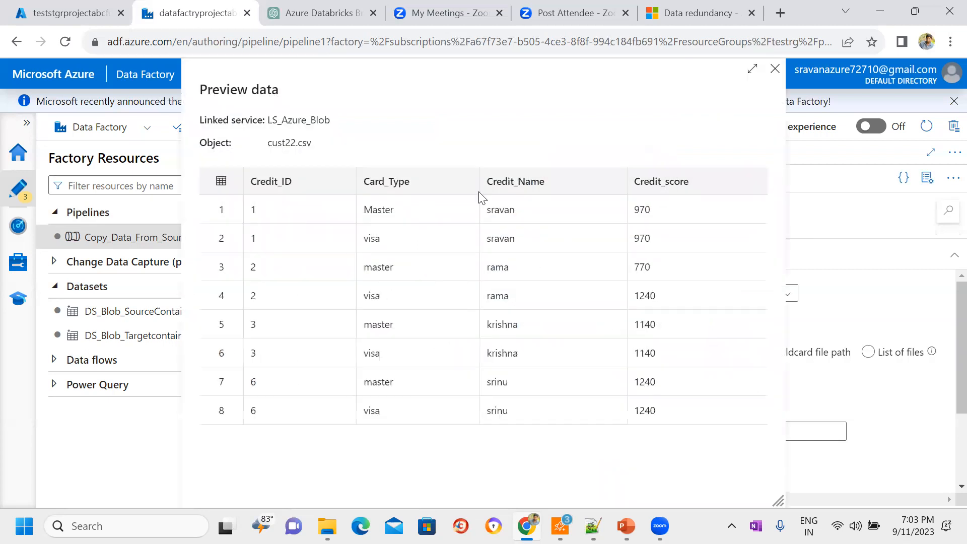
key("Escape")
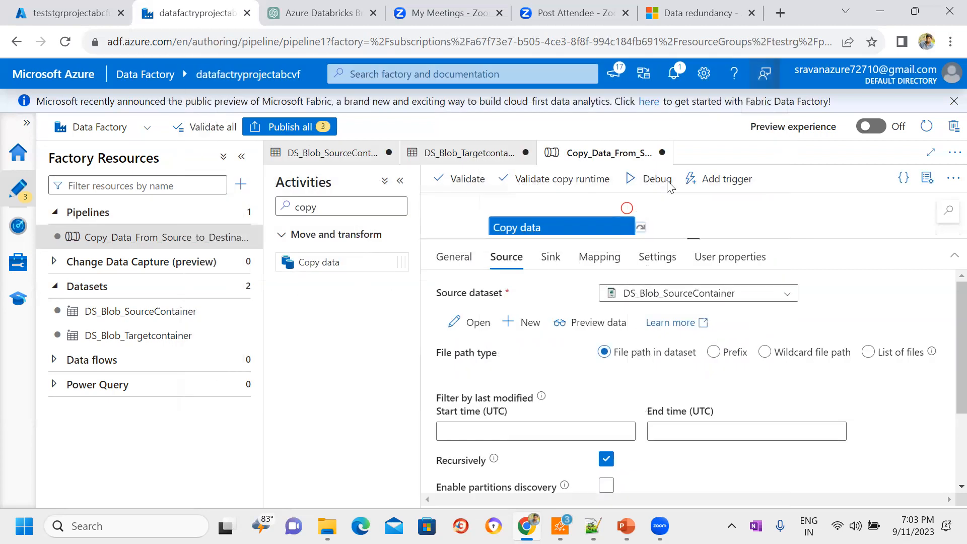
left_click(582, 324)
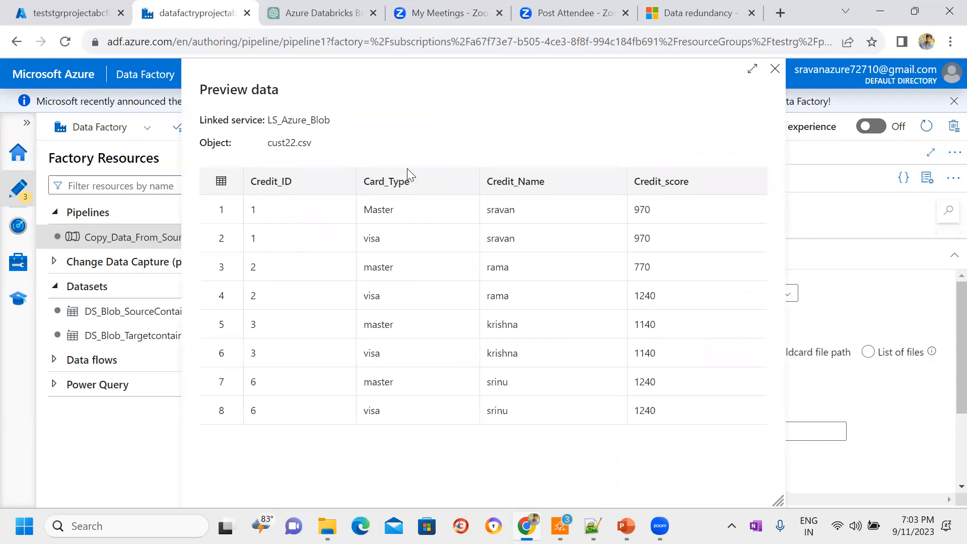
key("Escape")
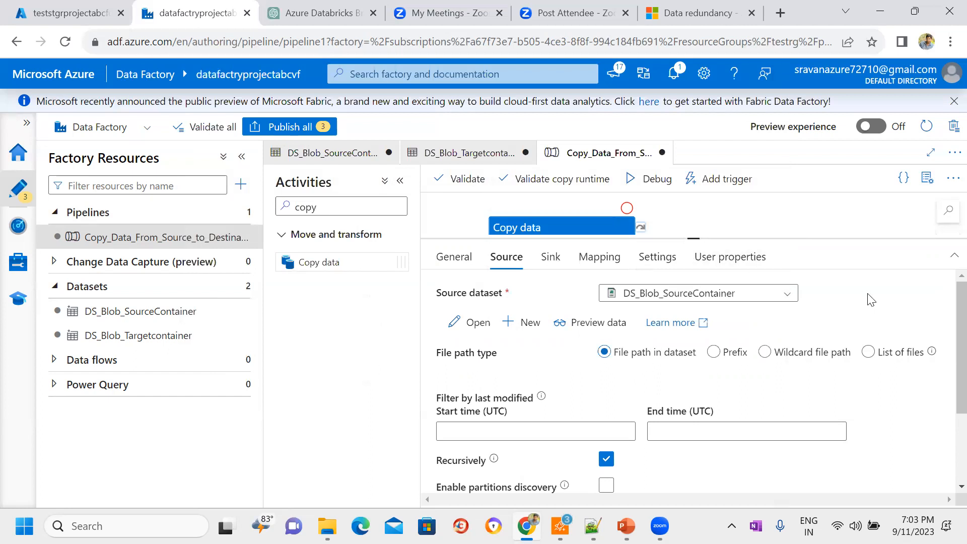
Step: Set the source's file path type to Wildcard file path
left_click_drag(501, 358, 434, 354)
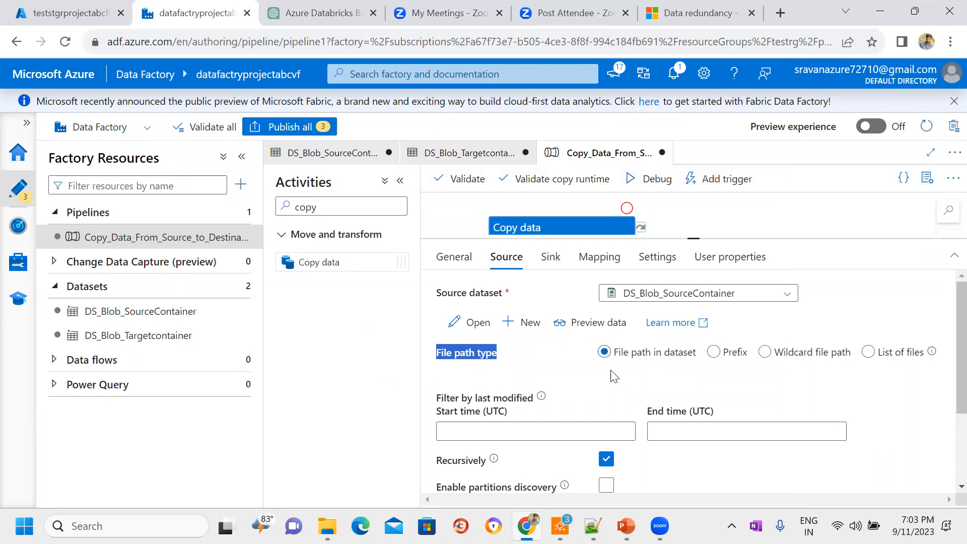
left_click(527, 371)
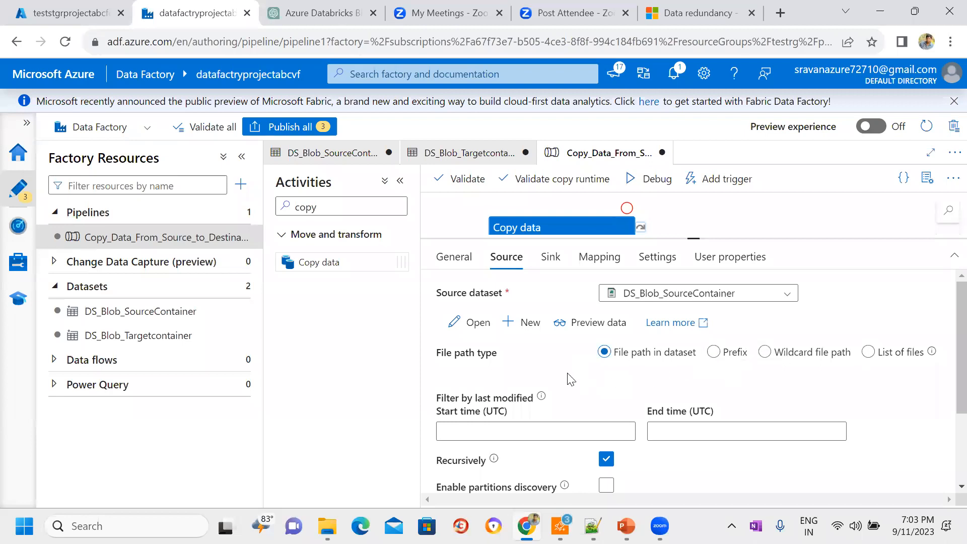
left_click(771, 362)
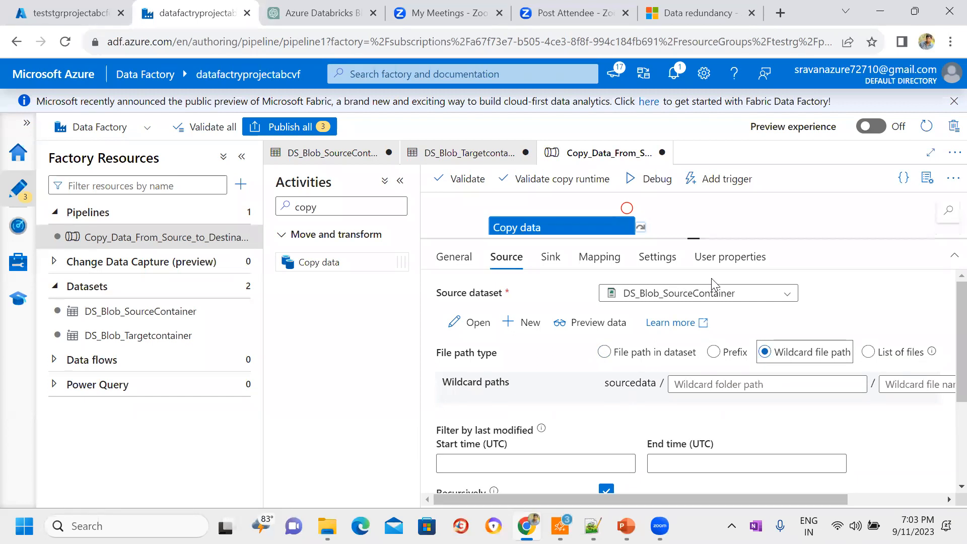
Step: Switch to the Azure portal and open the storage account's sourcedata container to examine its files
left_click(71, 13)
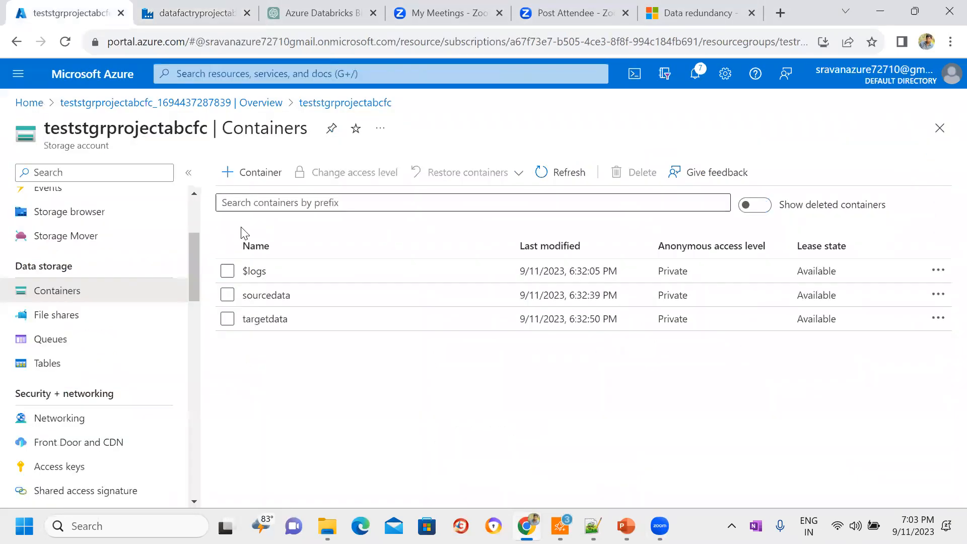
left_click(266, 295)
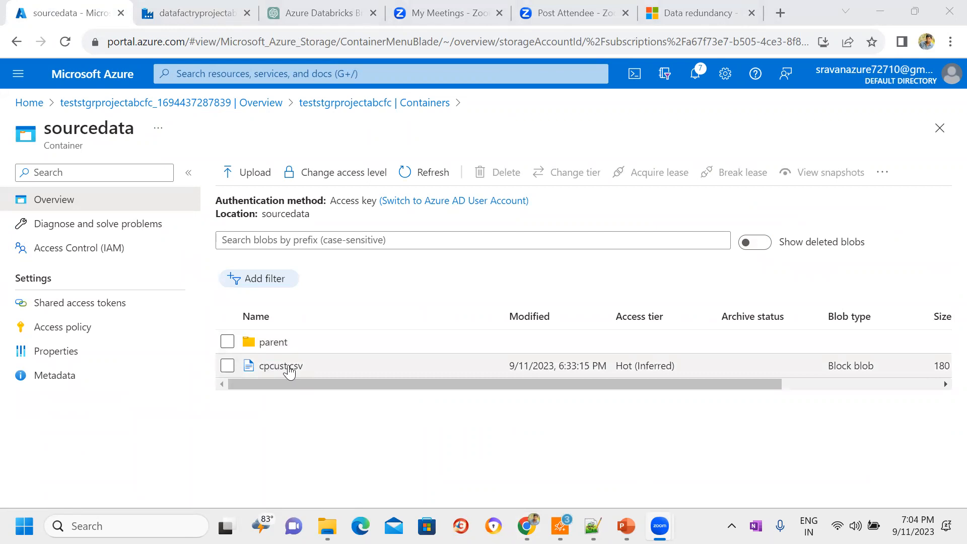
Step: Inspect the parent folder and the sourcedata container's files in the Azure portal, checking them against the activity's wildcard path fields
left_click(291, 343)
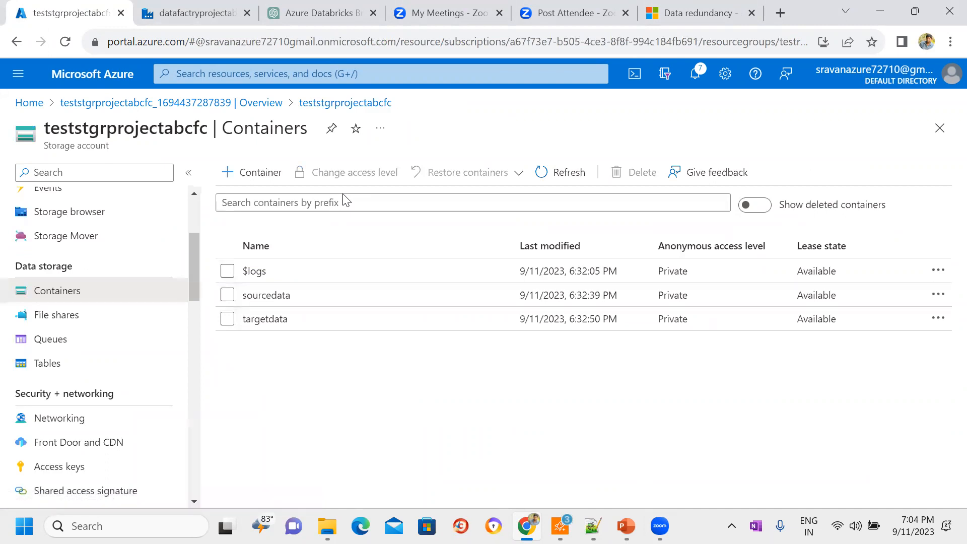
left_click(294, 295)
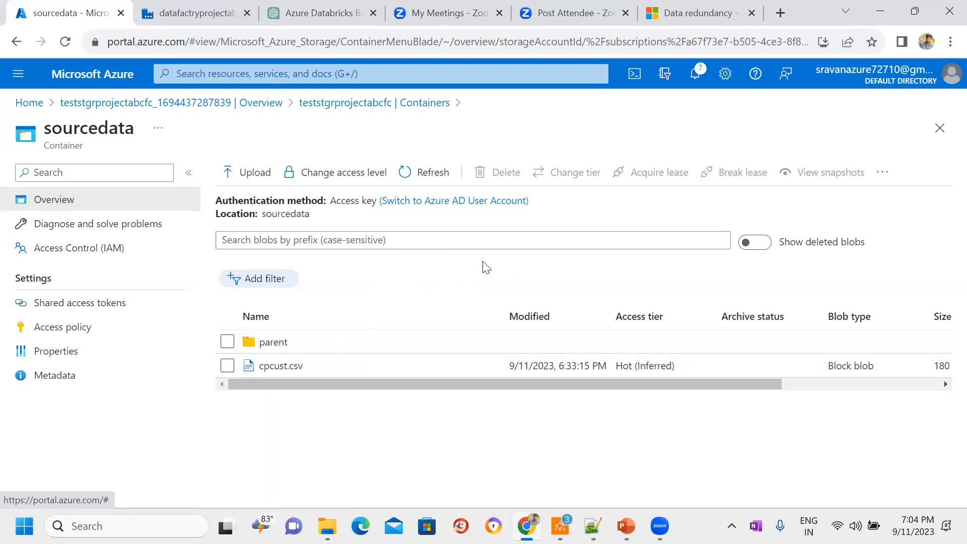
left_click(195, 11)
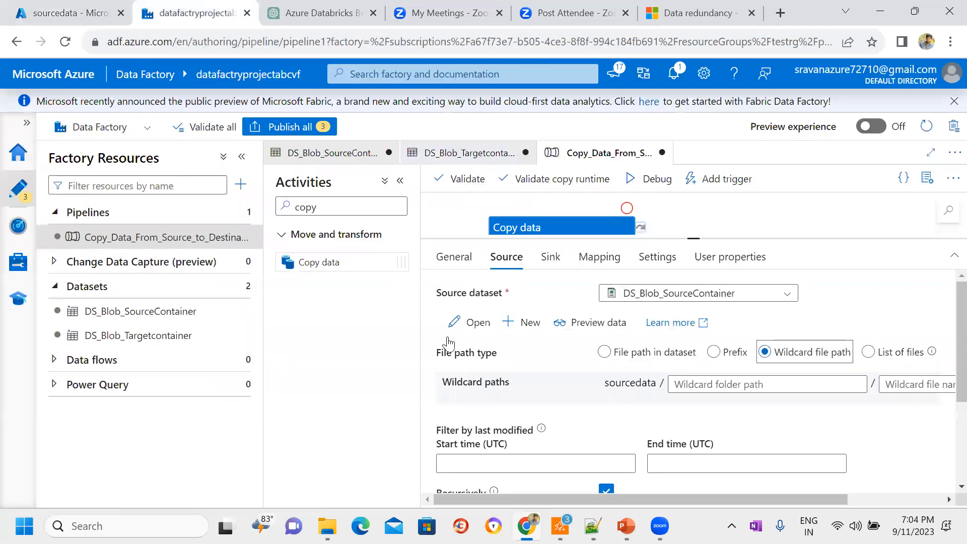
left_click(910, 385)
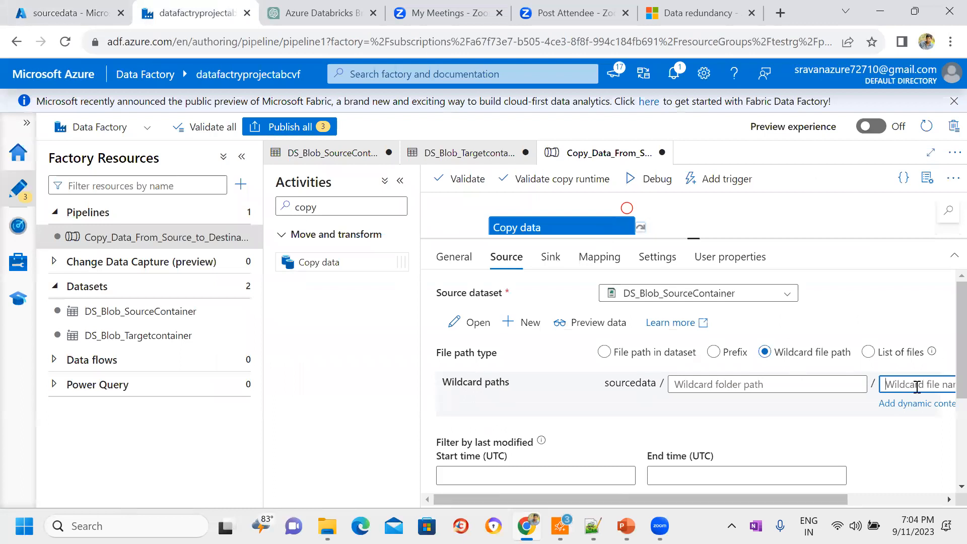
left_click(56, 11)
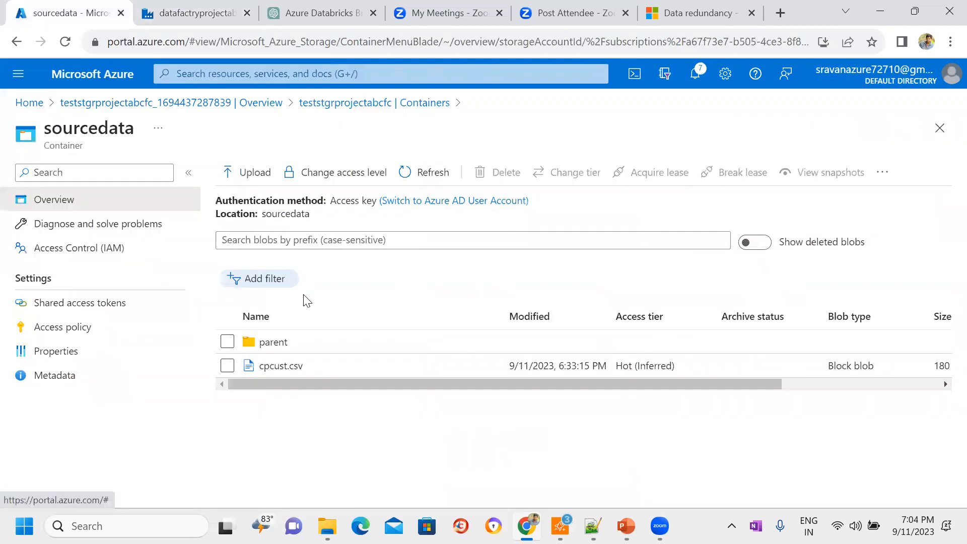
left_click(374, 102)
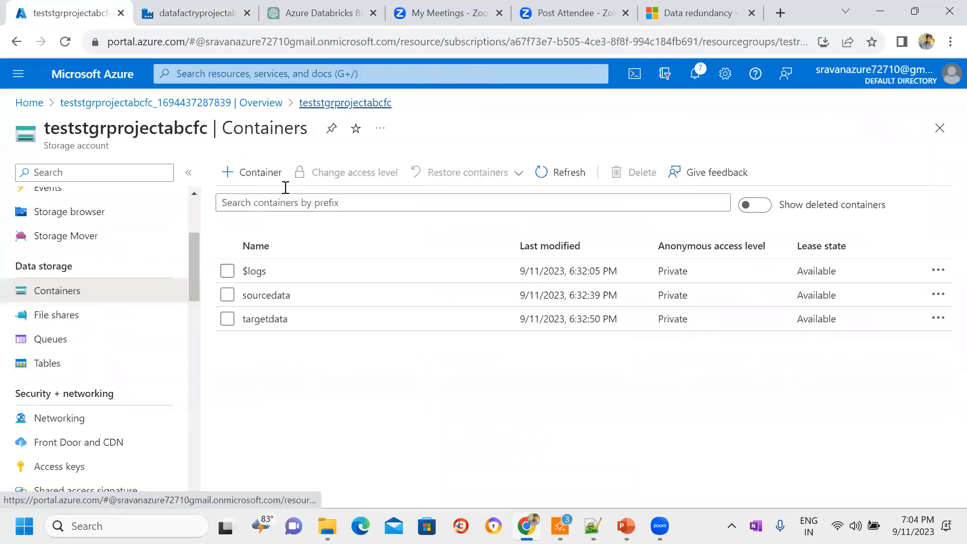
left_click(277, 298)
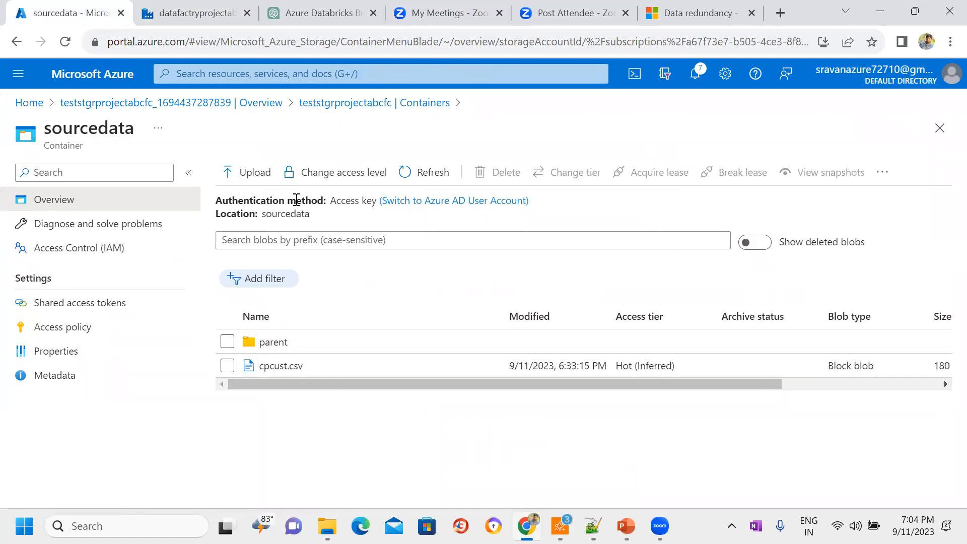
Step: Switch back to Data Factory and set the source's wildcard file name to *
key("ctrl+Tab")
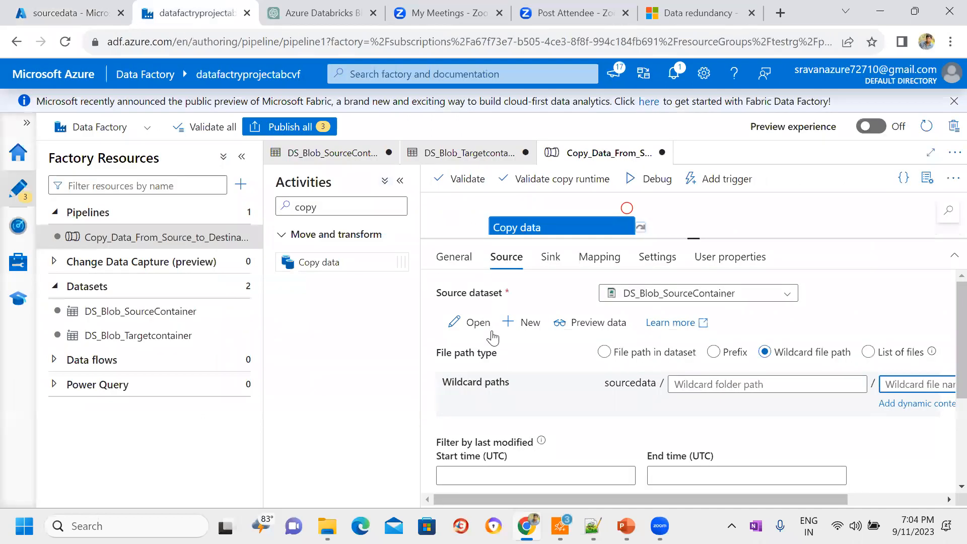
left_click(920, 386)
type("*")
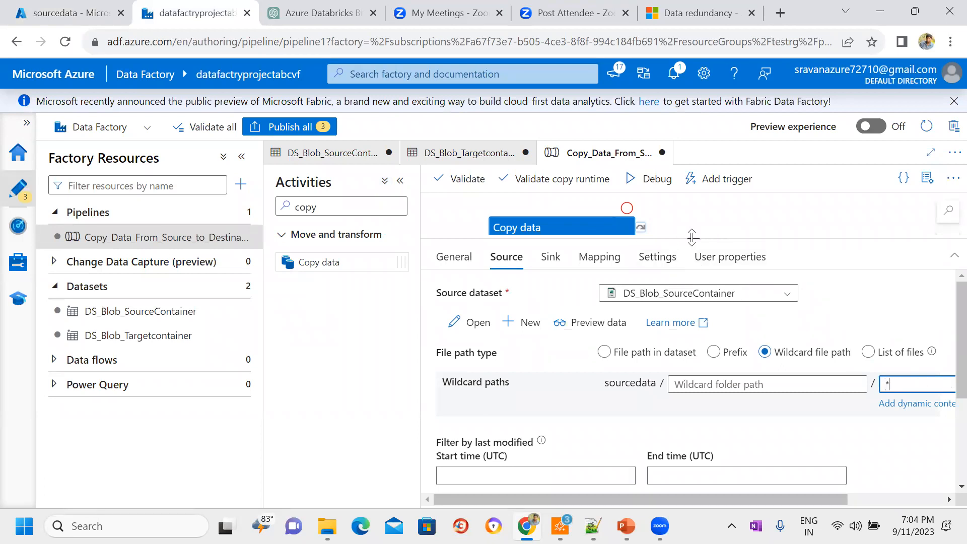
Step: Review the Copy data activity's source settings, including the wildcard path, last-modified filter and Recursively option
left_click_drag(692, 238, 693, 286)
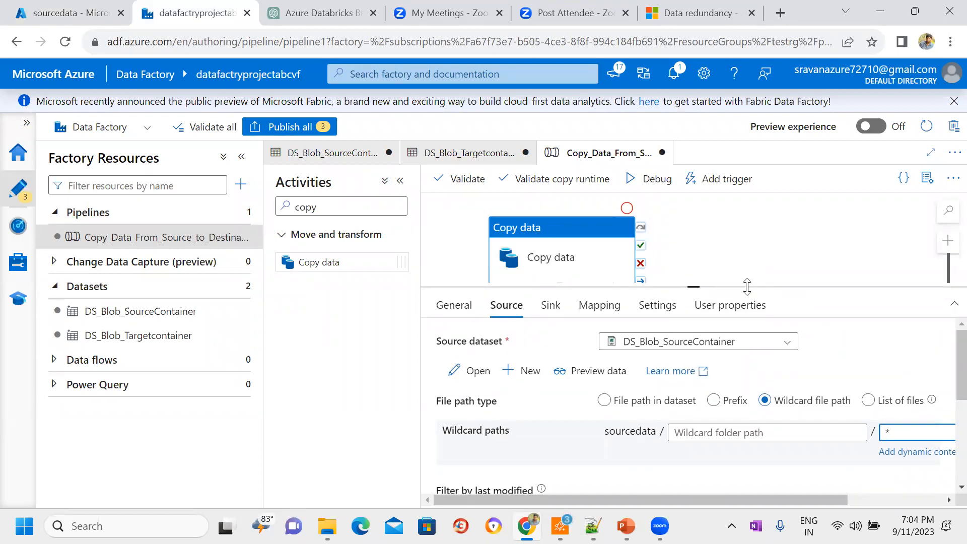
left_click(551, 306)
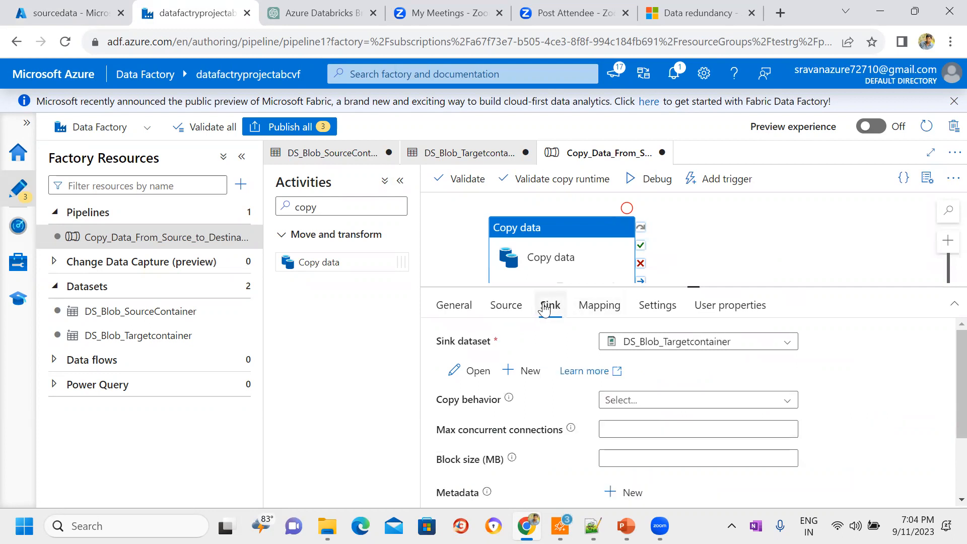
left_click(527, 309)
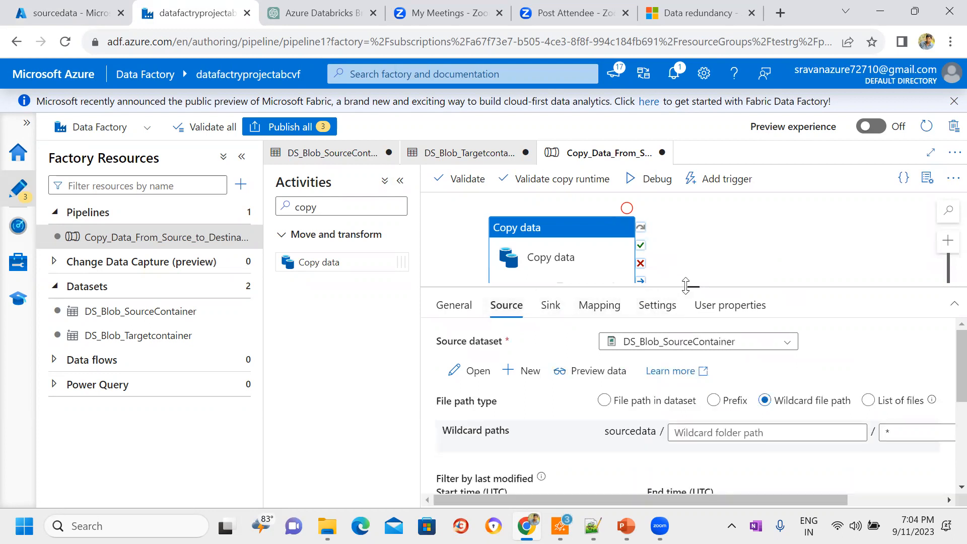
left_click_drag(686, 286, 690, 197)
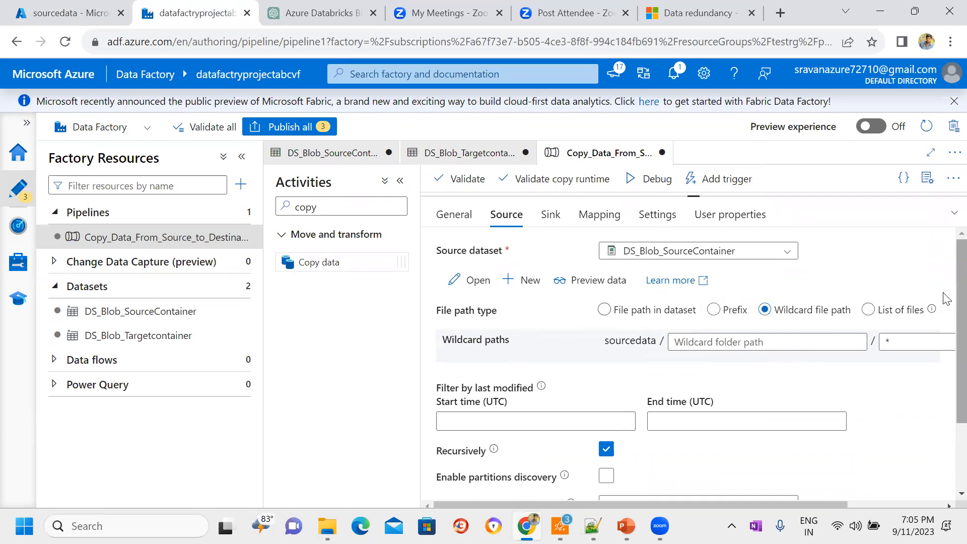
scroll(946, 353, "down", 2)
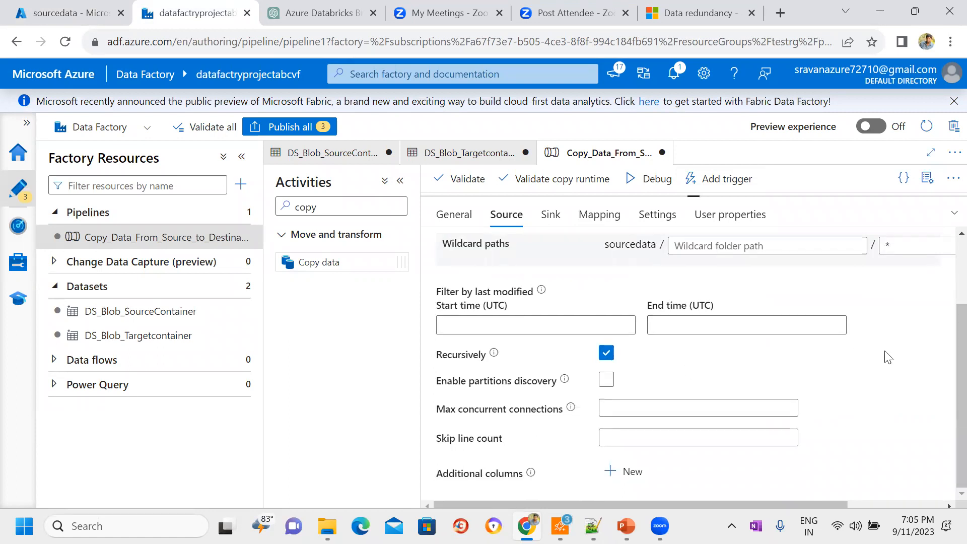
double_click(609, 349)
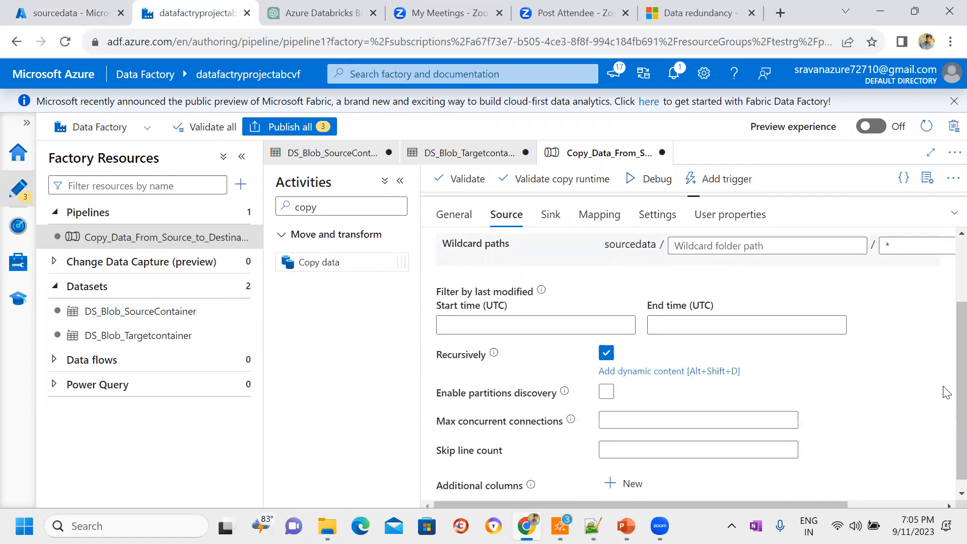
left_click(947, 393)
left_click_drag(508, 307, 441, 291)
left_click(606, 278)
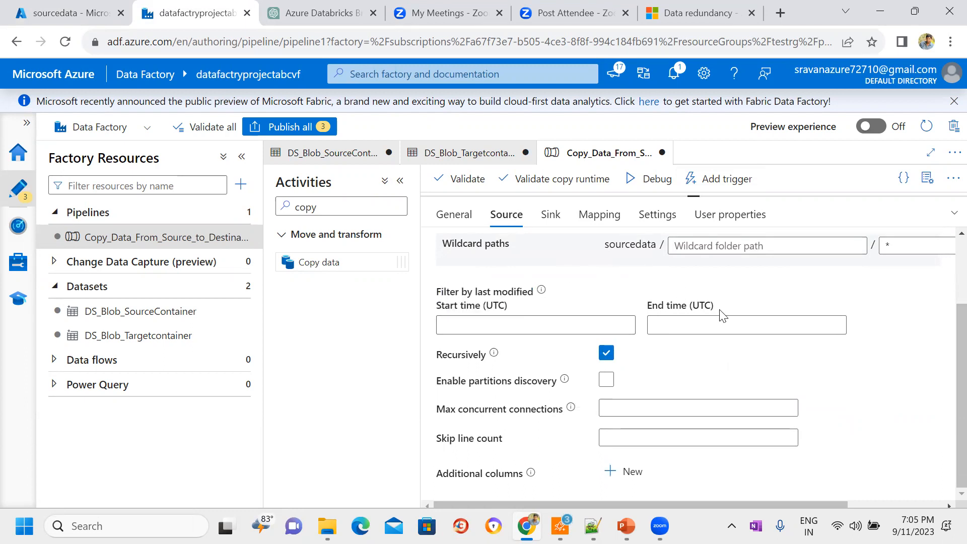
scroll(944, 388, "up", 2)
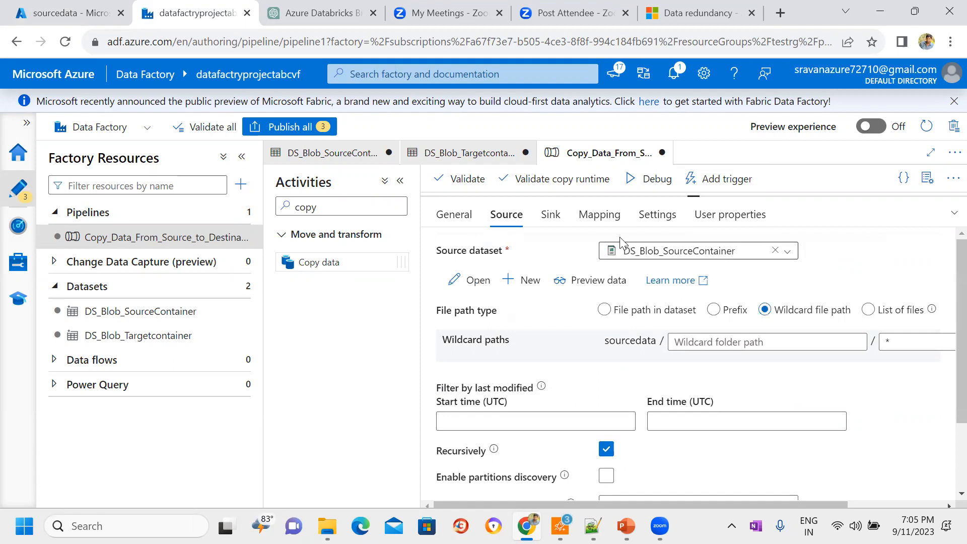
Step: Examine the Copy data activity's mapping, sink and execution settings, and shrink the configuration area to reveal the canvas
left_click(599, 216)
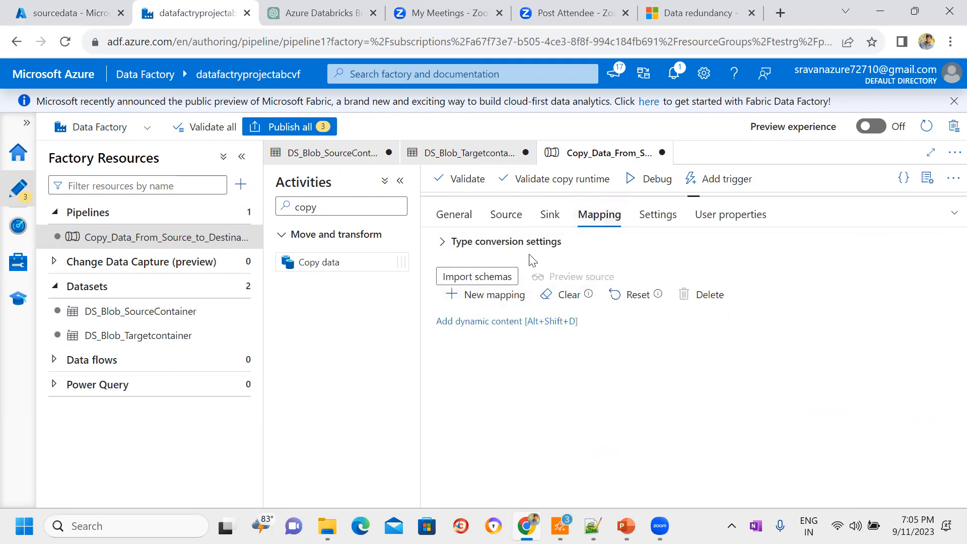
left_click(549, 217)
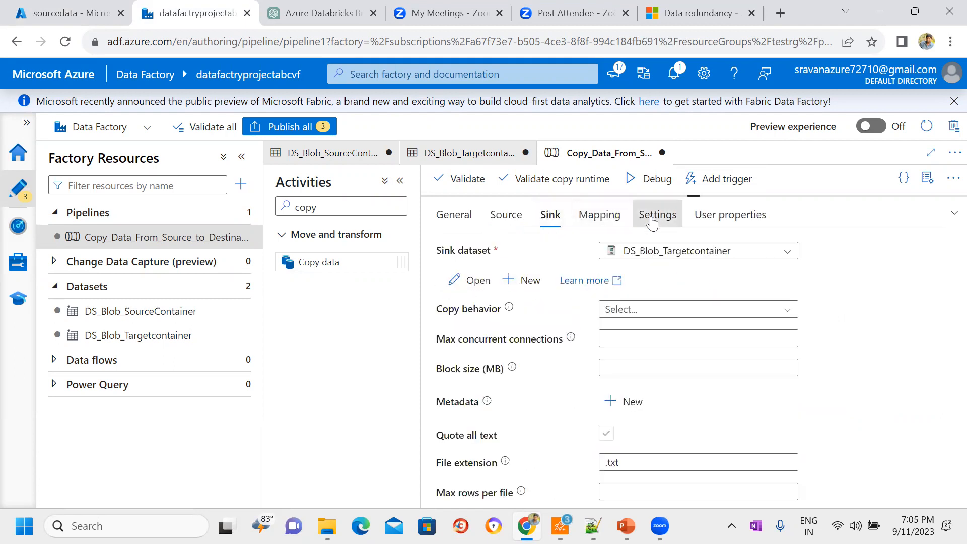
left_click(652, 218)
left_click_drag(678, 192, 687, 336)
Step: Examine the pipeline's own parameters, variables, settings and output, and return to the Copy data activity's source settings
left_click(753, 290)
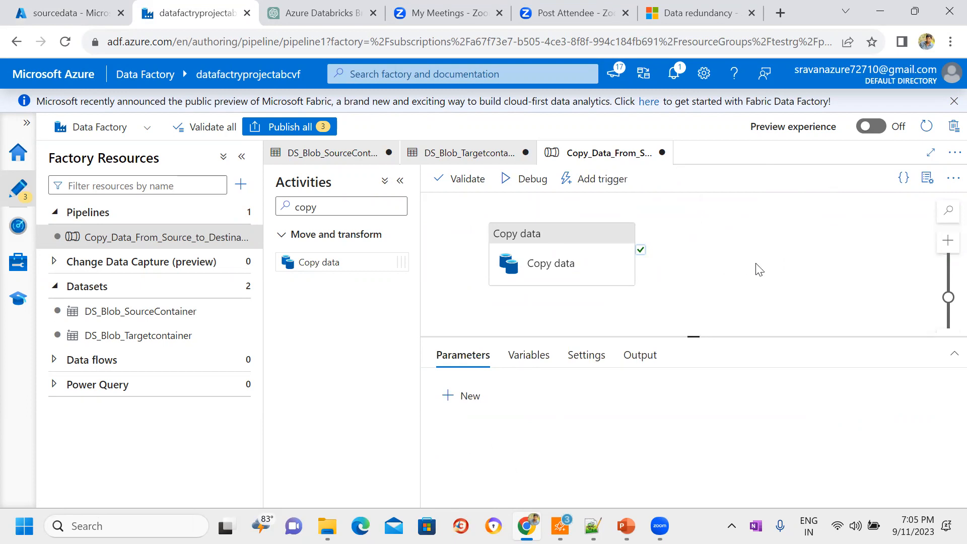
left_click(645, 359)
left_click(462, 356)
left_click(519, 362)
left_click(587, 355)
left_click(639, 357)
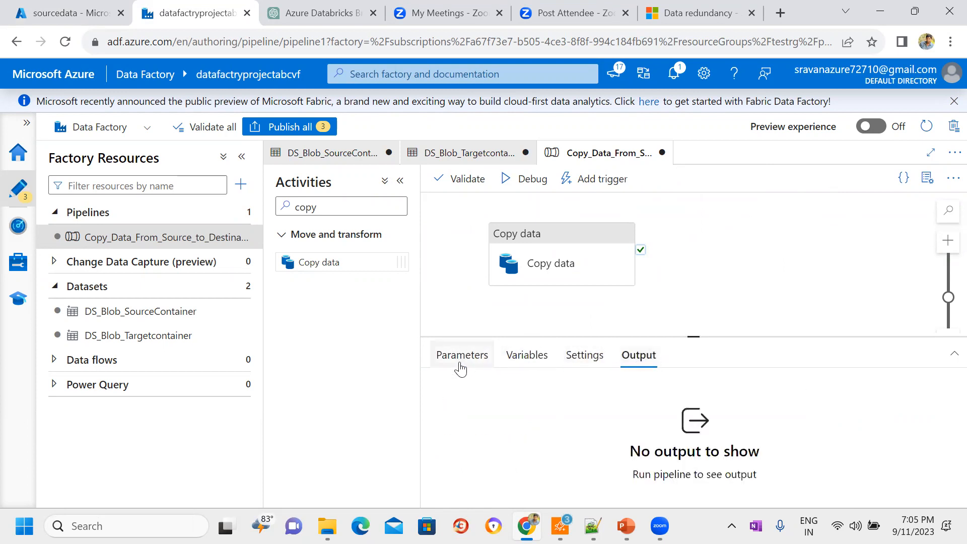
left_click(460, 360)
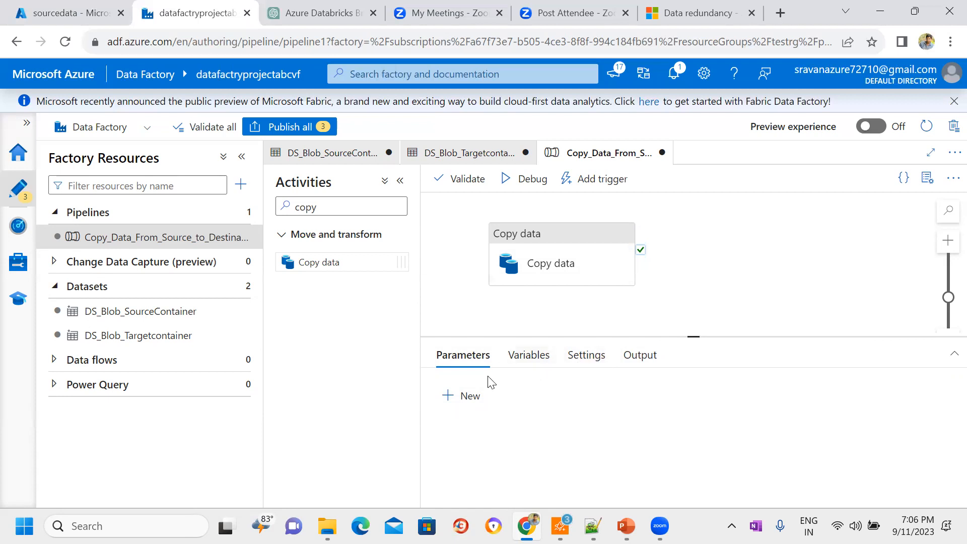
left_click(564, 256)
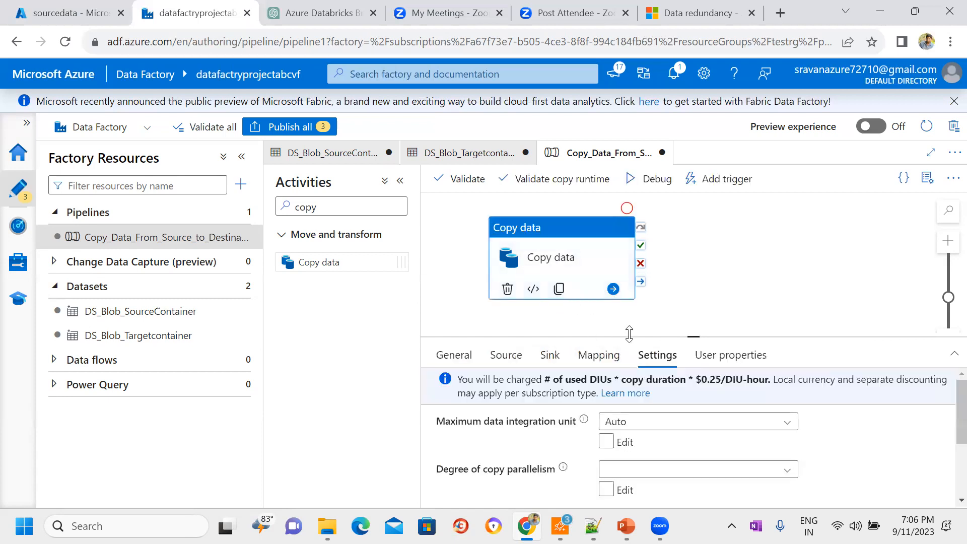
left_click(502, 357)
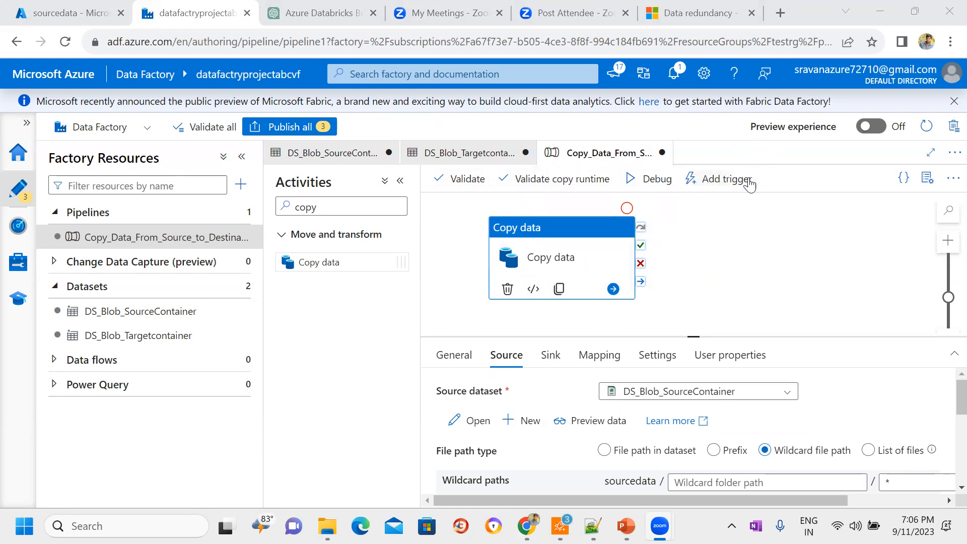
Step: Switch to the PowerPoint slide show, read the Pipeline and Triggers slides, and return to Data Factory
left_click(626, 526)
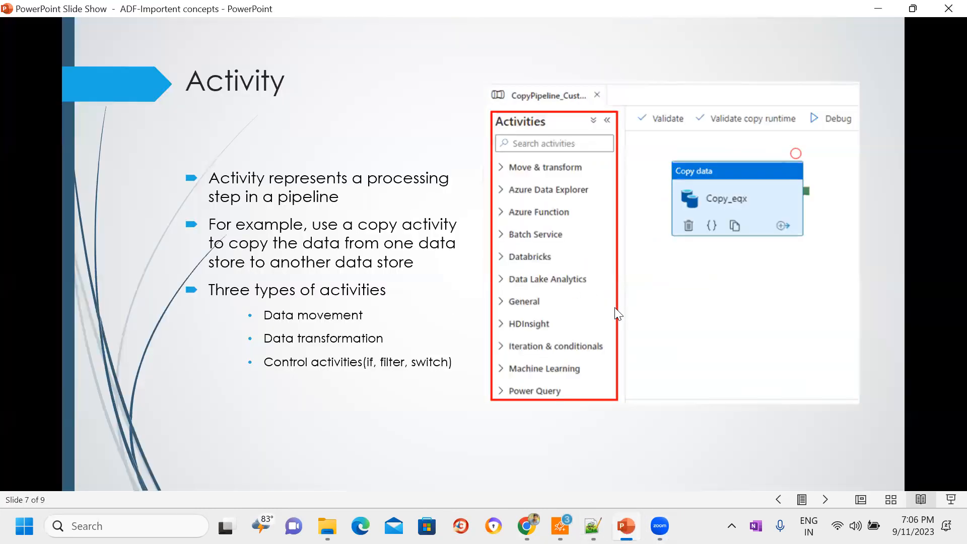
left_click(825, 500)
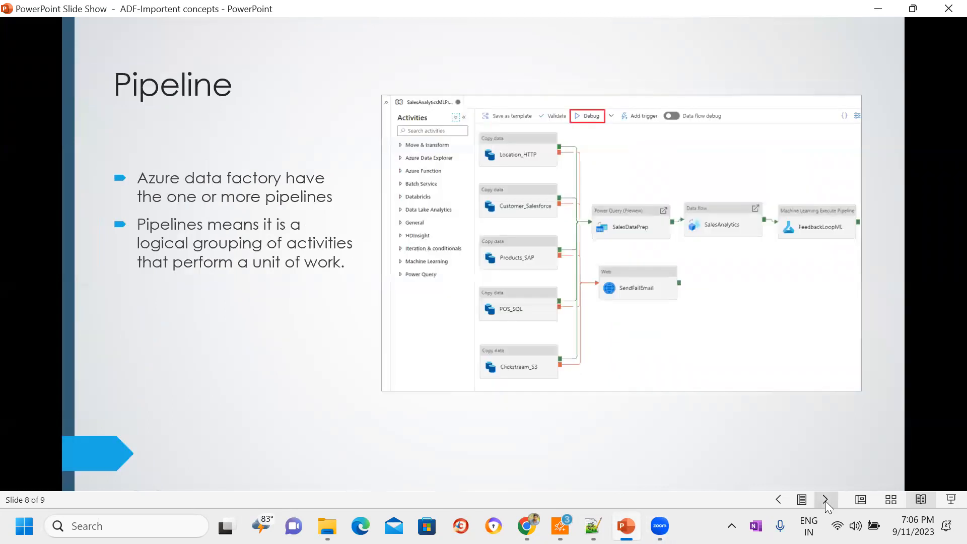
left_click(825, 500)
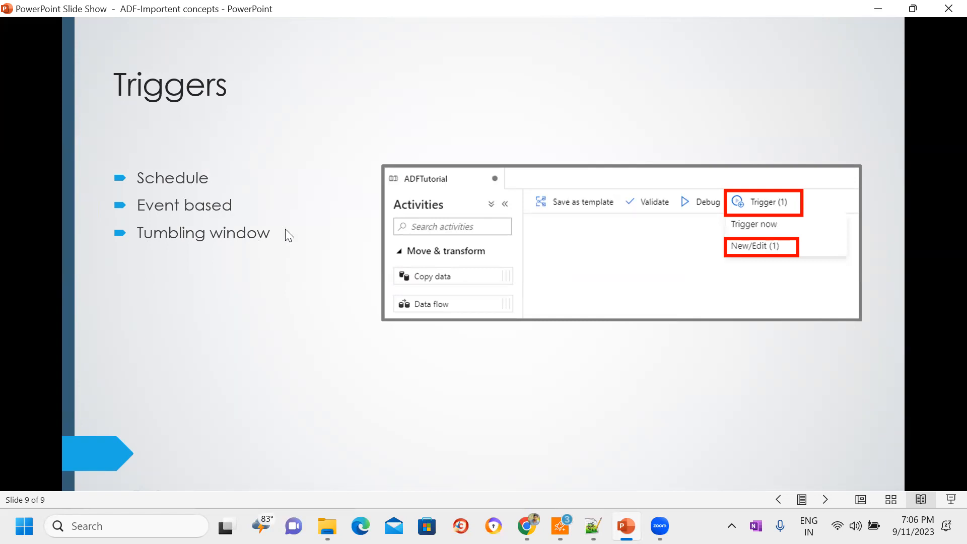
left_click(879, 10)
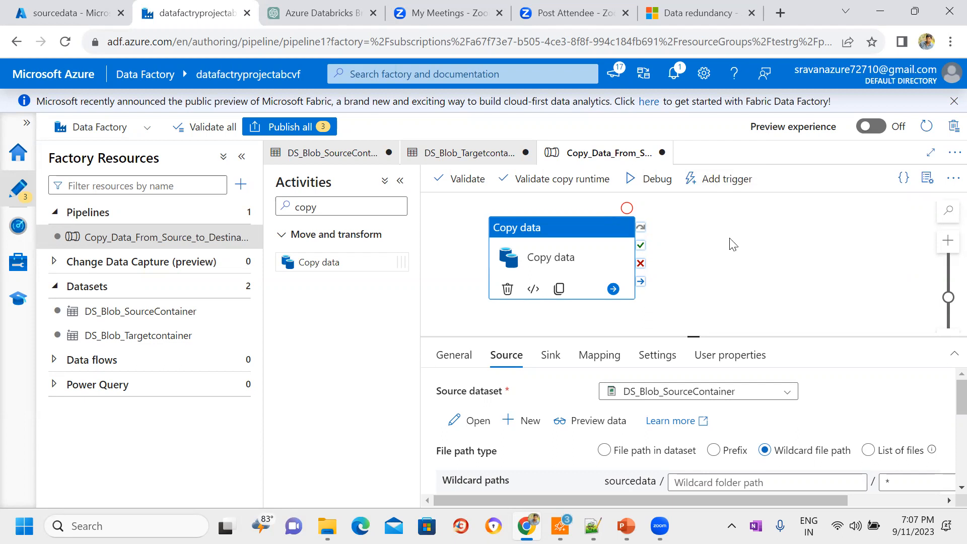
Step: View the pipeline's trigger options without choosing one and reselect the Copy data activity
left_click(718, 179)
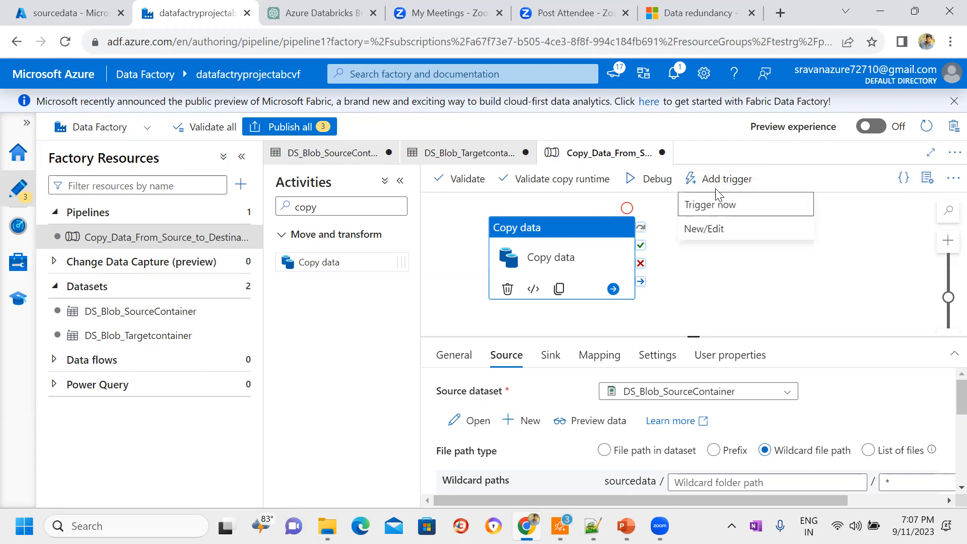
left_click(770, 267)
left_click(550, 258)
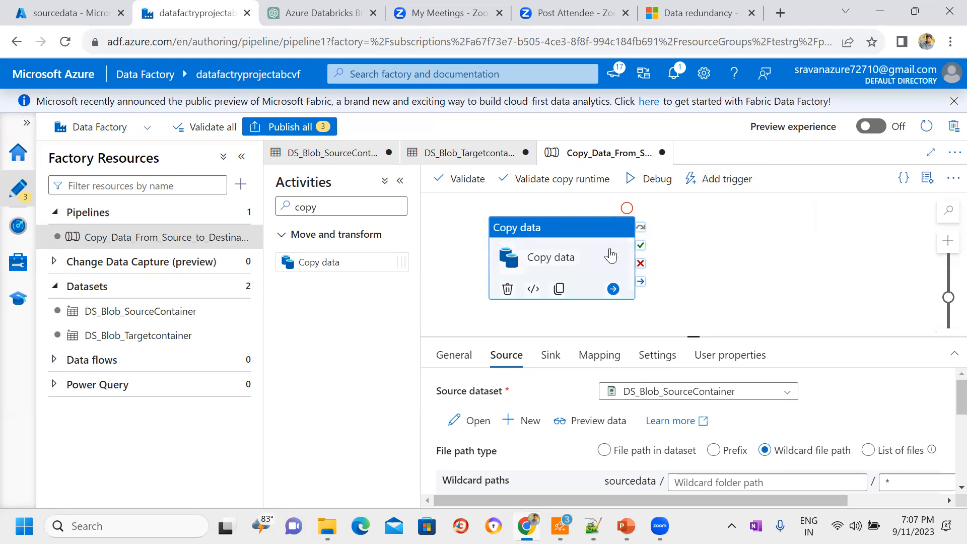
Step: Switch to the Azure portal, reopen the sourcedata container from the storage account's containers and inspect its location and files
left_click(84, 7)
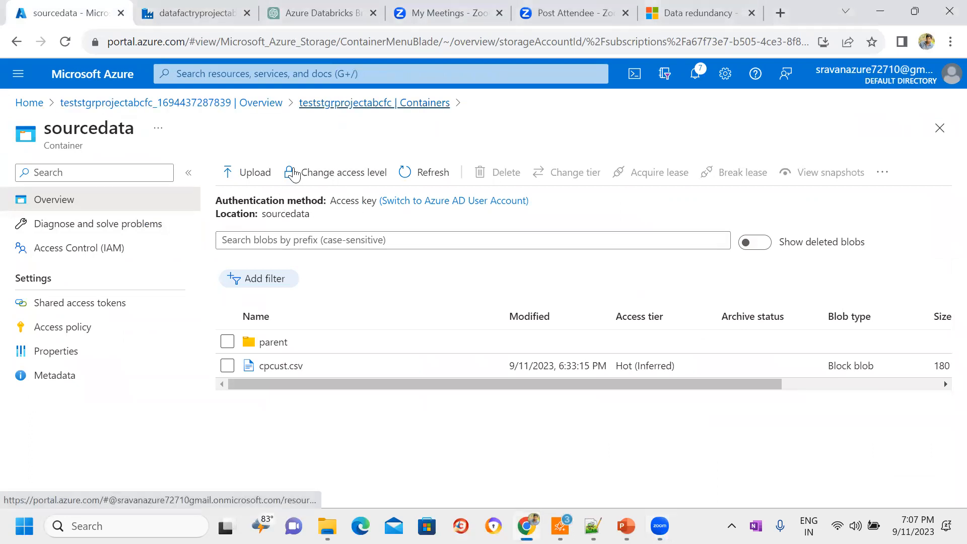
left_click(374, 102)
left_click(258, 295)
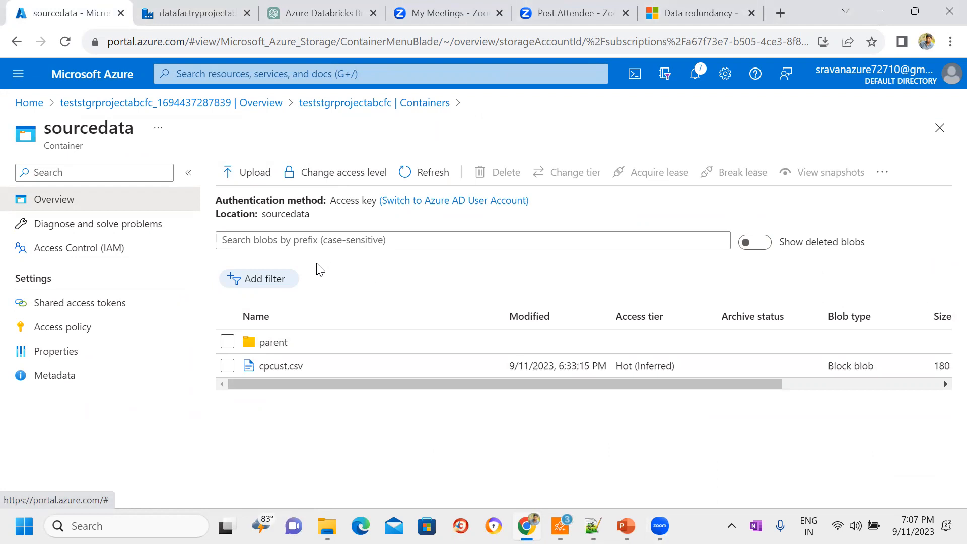
double_click(283, 214)
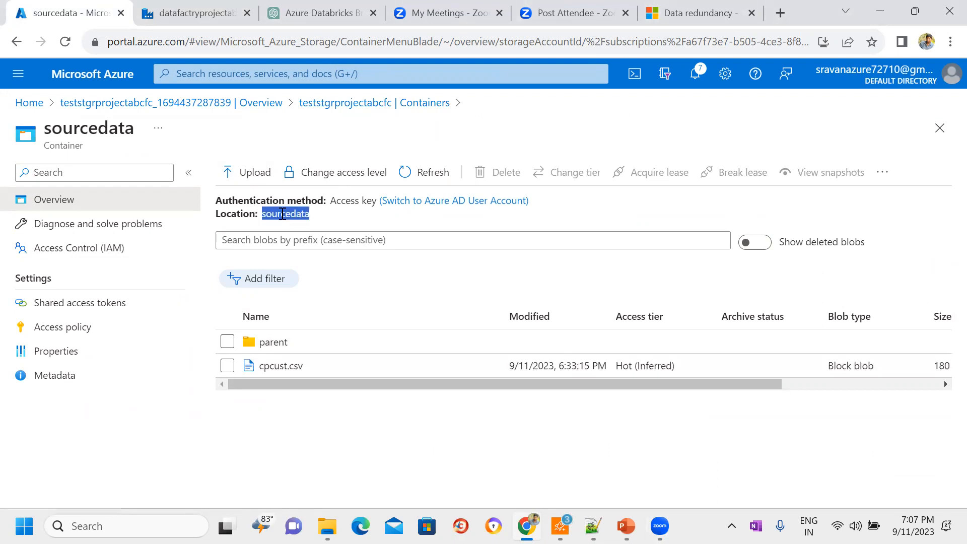
left_click(362, 302)
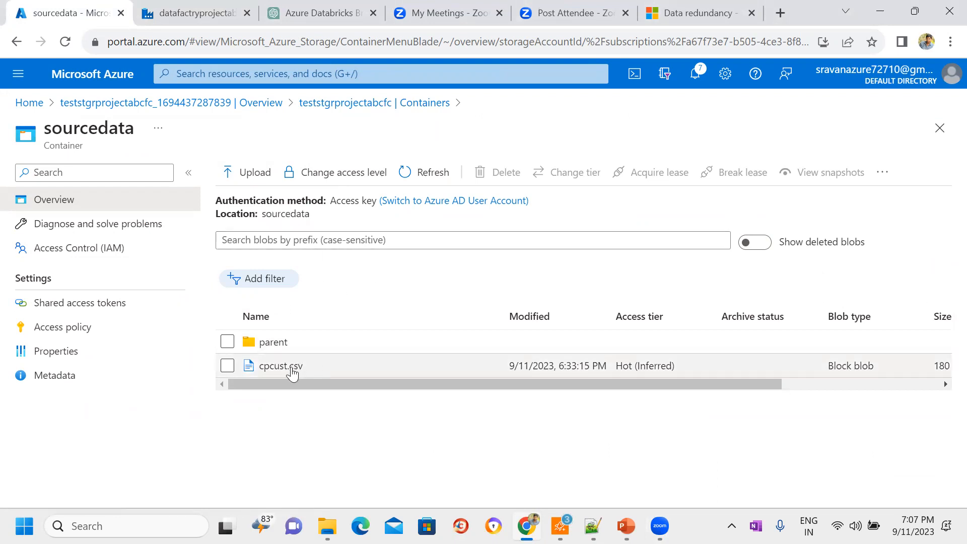
double_click(285, 214)
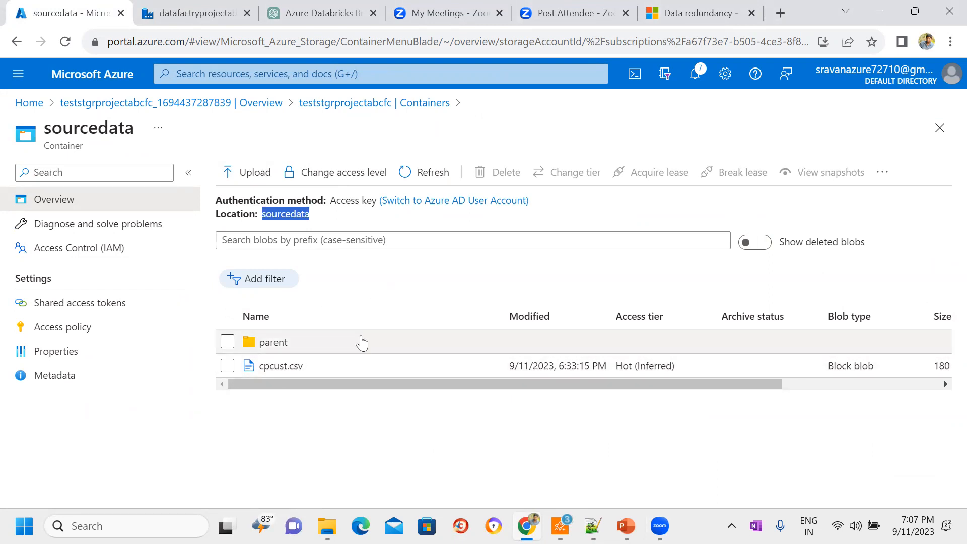
Step: Compare the sourcedata container's location and files with the Copy data activity's source settings in Data Factory
left_click(398, 291)
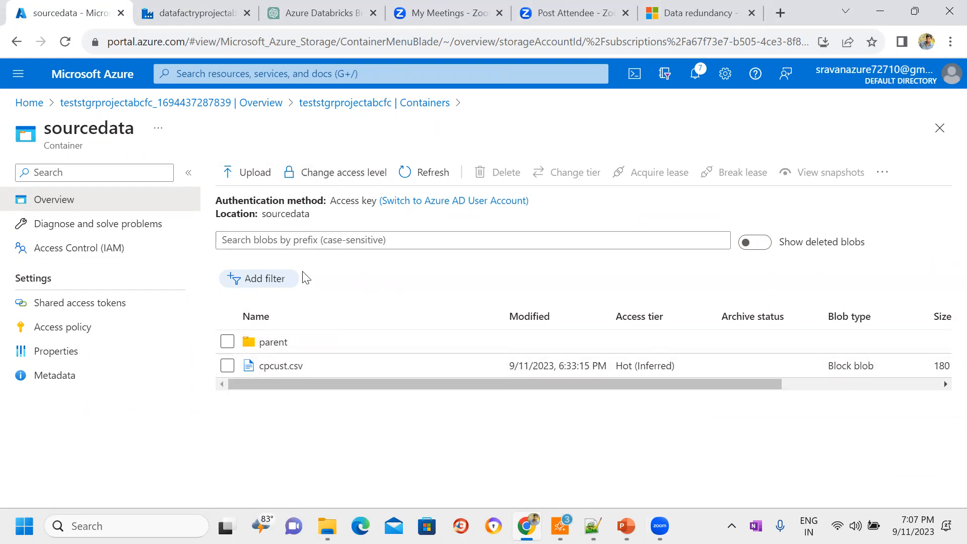
double_click(284, 215)
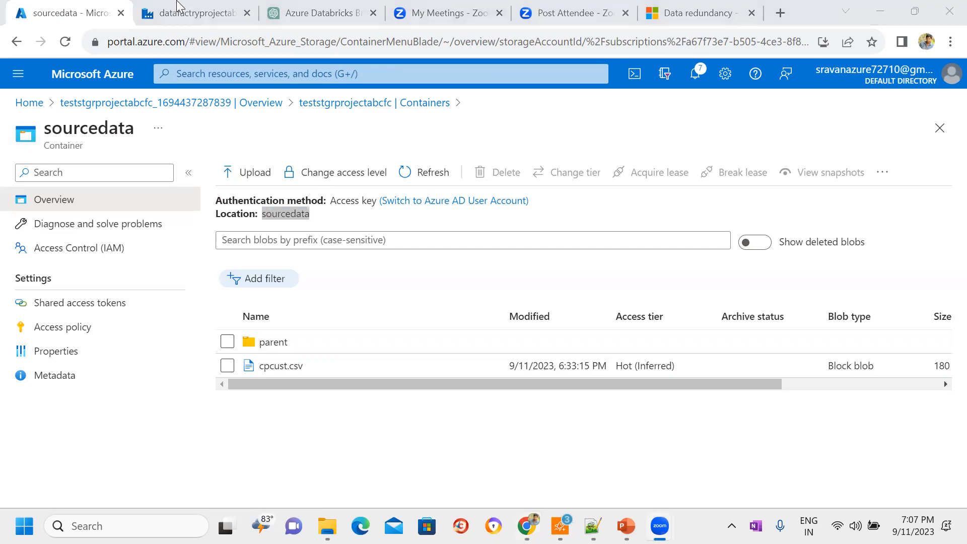
left_click(177, 4)
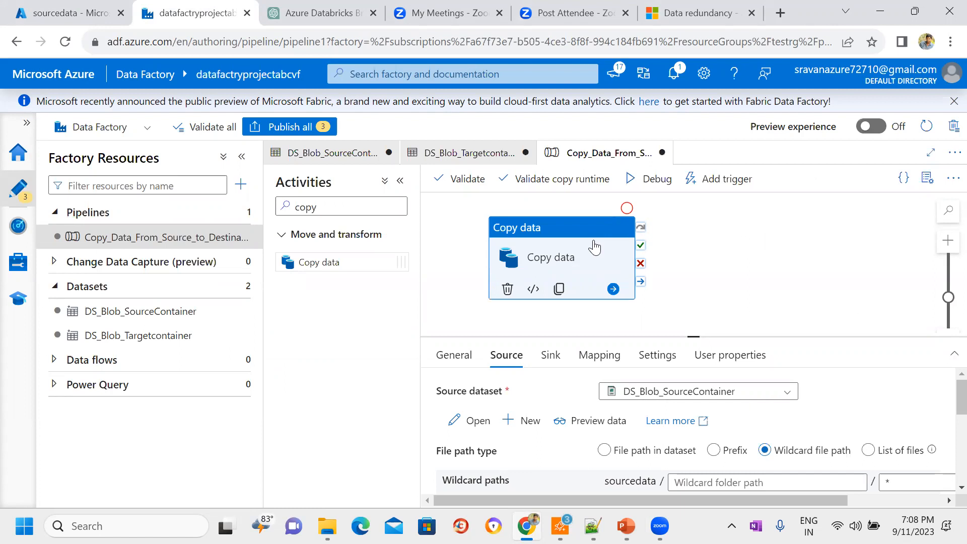
left_click(115, 7)
left_click(434, 286)
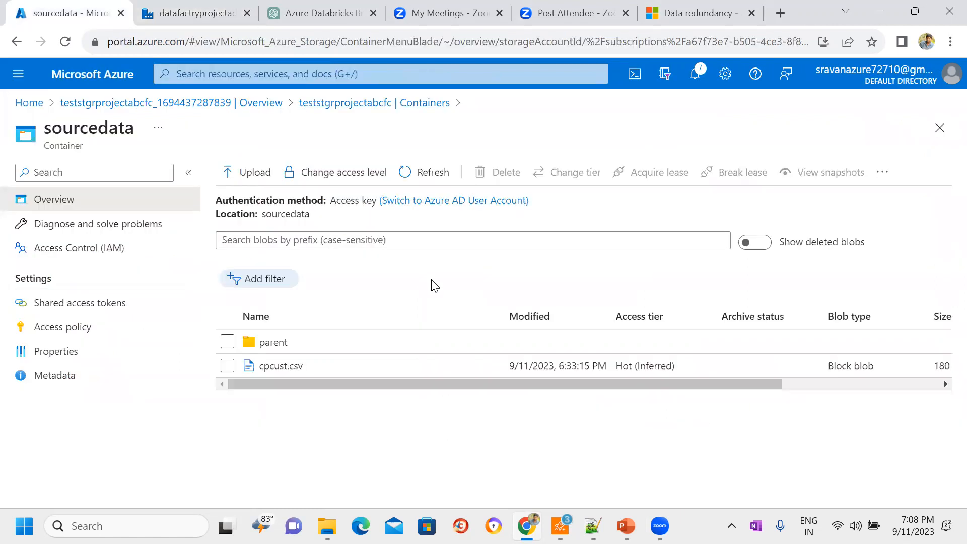
left_click(195, 8)
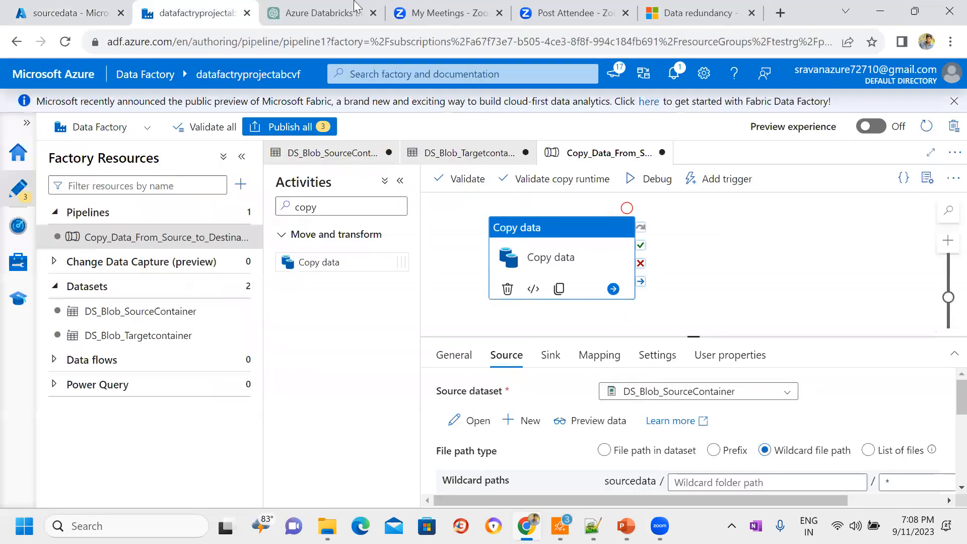
Step: Start a new trigger for the pipeline, try the Storage events type, and discard the trigger
left_click(717, 181)
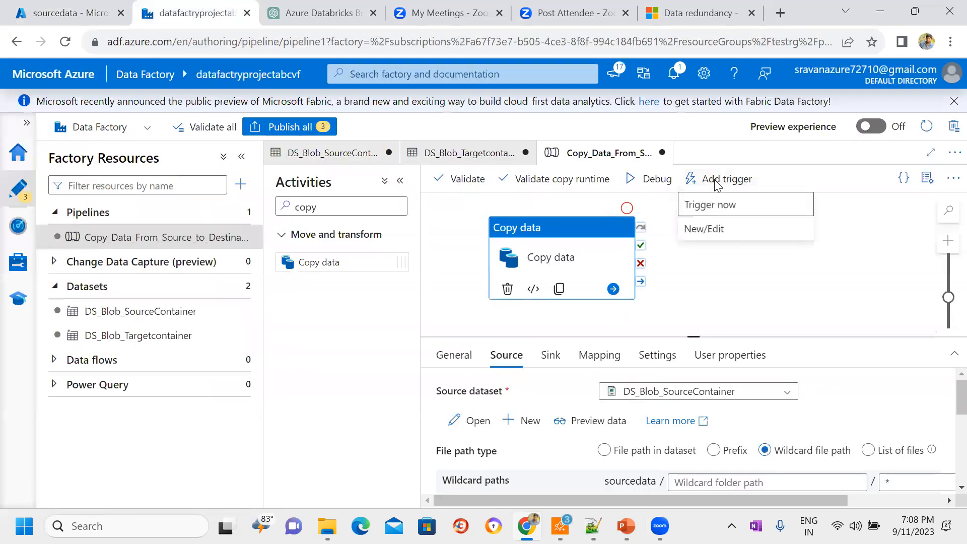
left_click(711, 229)
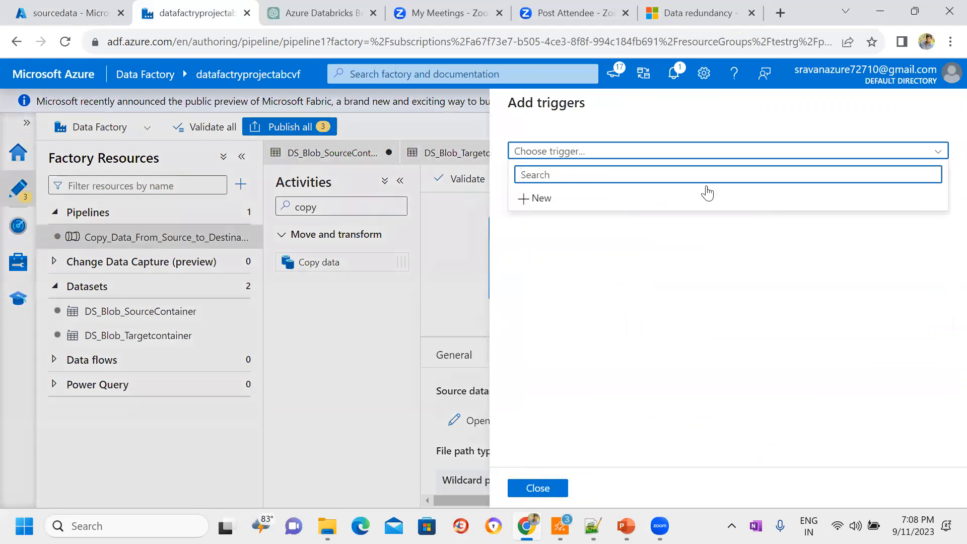
left_click(646, 199)
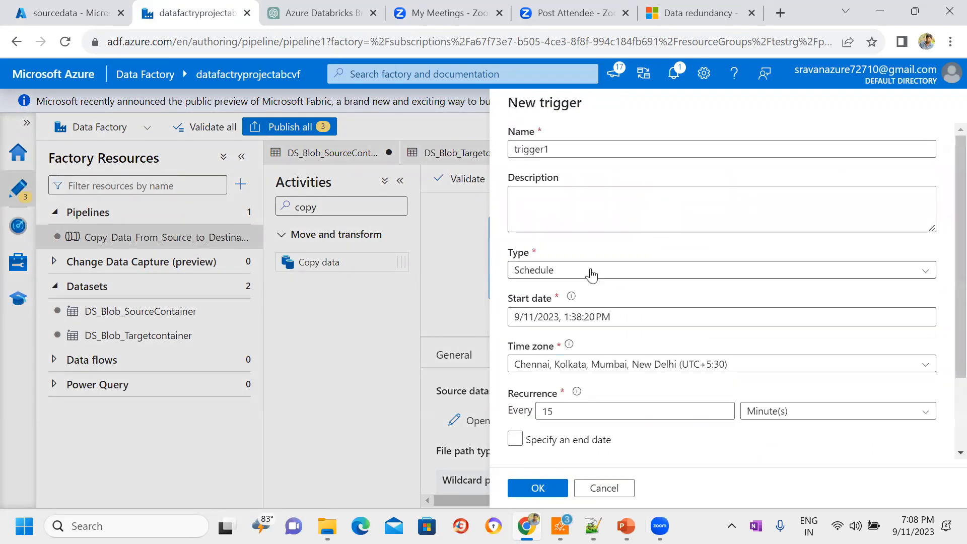
left_click(910, 273)
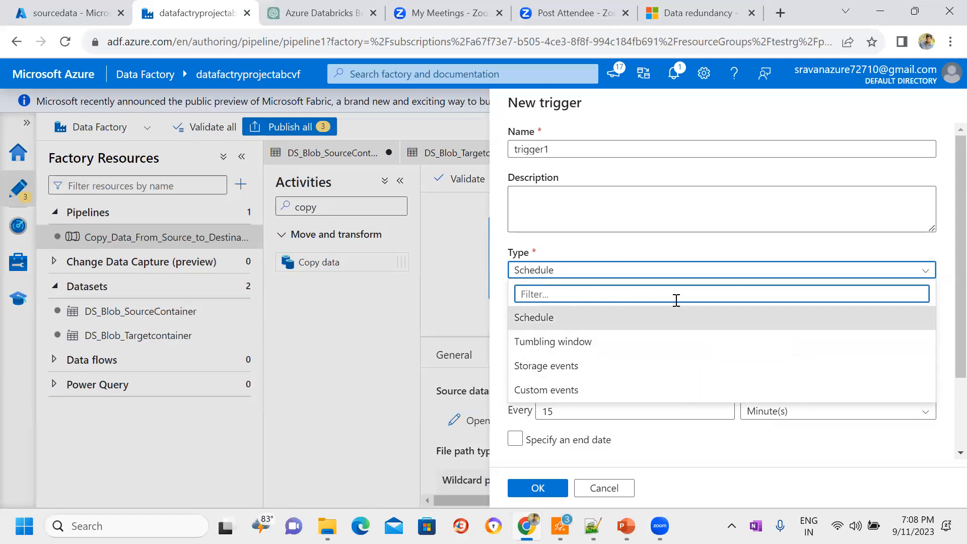
left_click(567, 366)
left_click(660, 272)
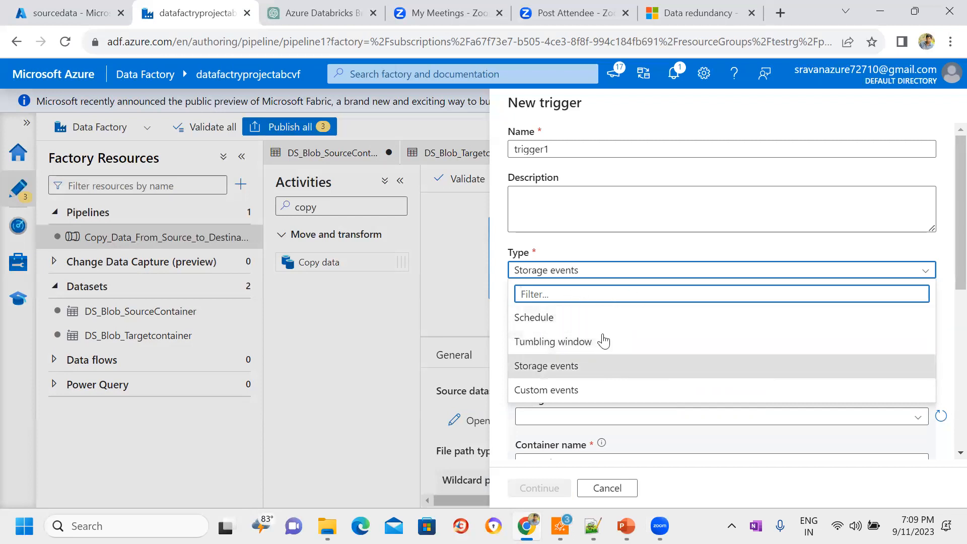
left_click(608, 488)
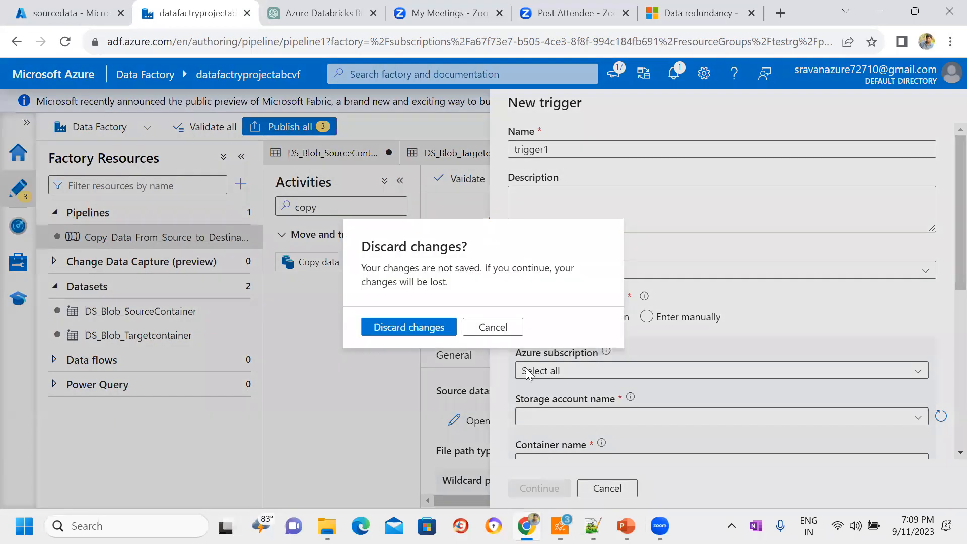
left_click(426, 330)
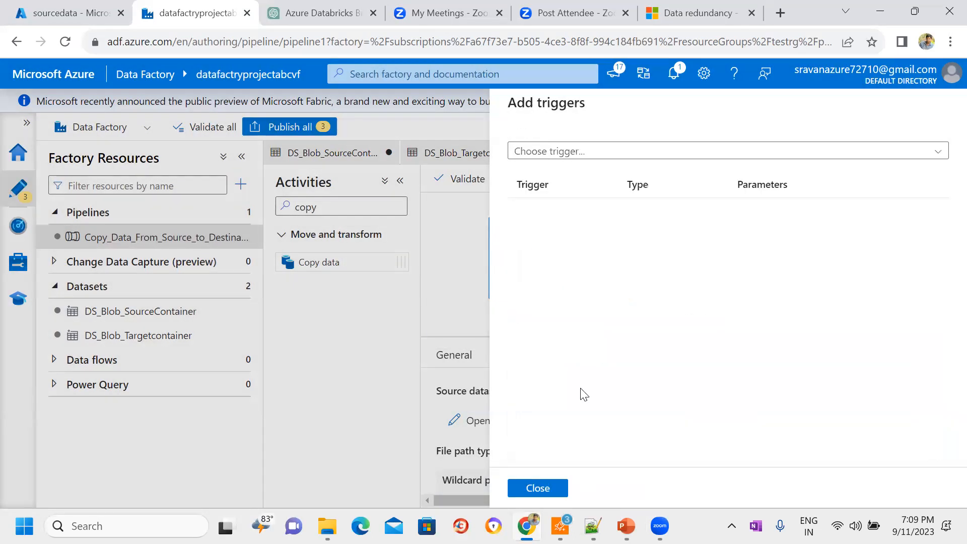
left_click(547, 488)
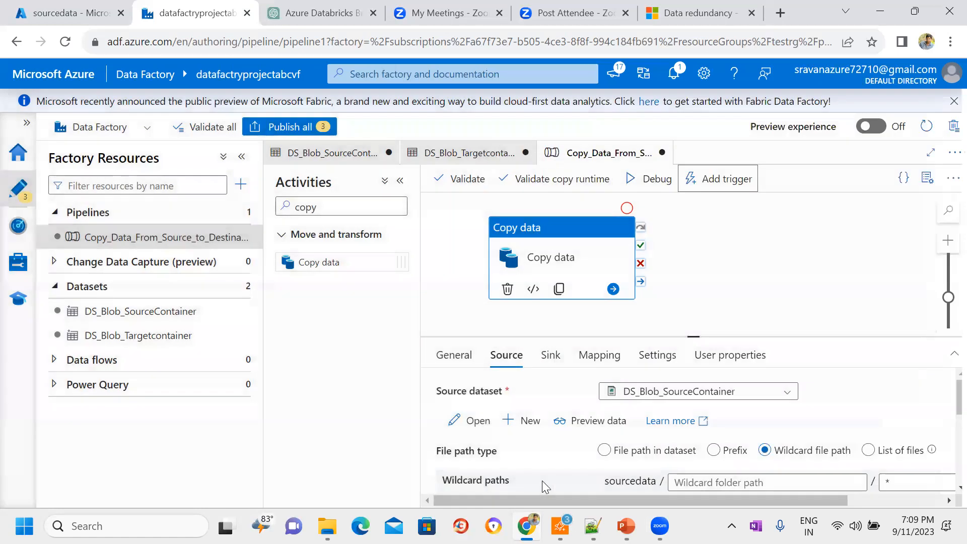
Step: Start a debug run of the copy pipeline and enlarge the pane that shows its run output
left_click(645, 184)
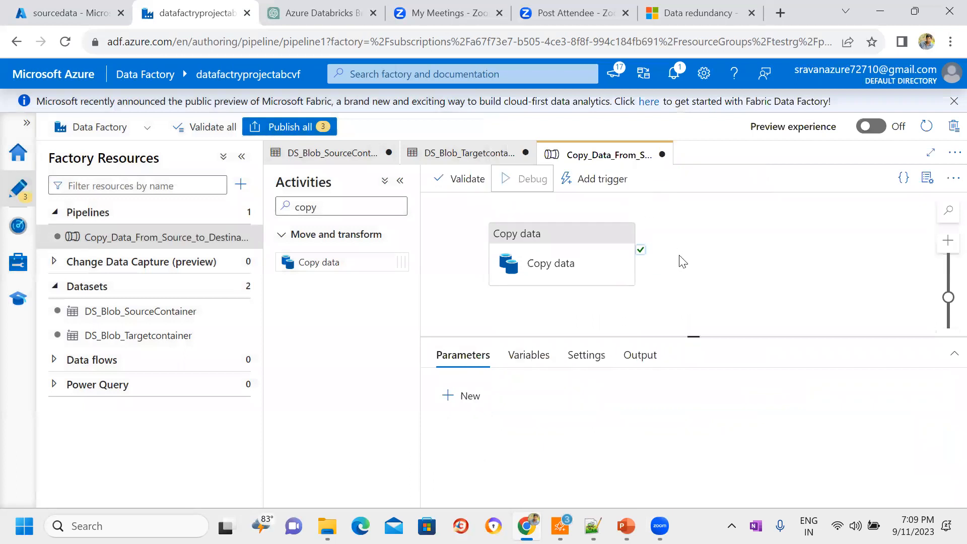
left_click_drag(695, 336, 693, 190)
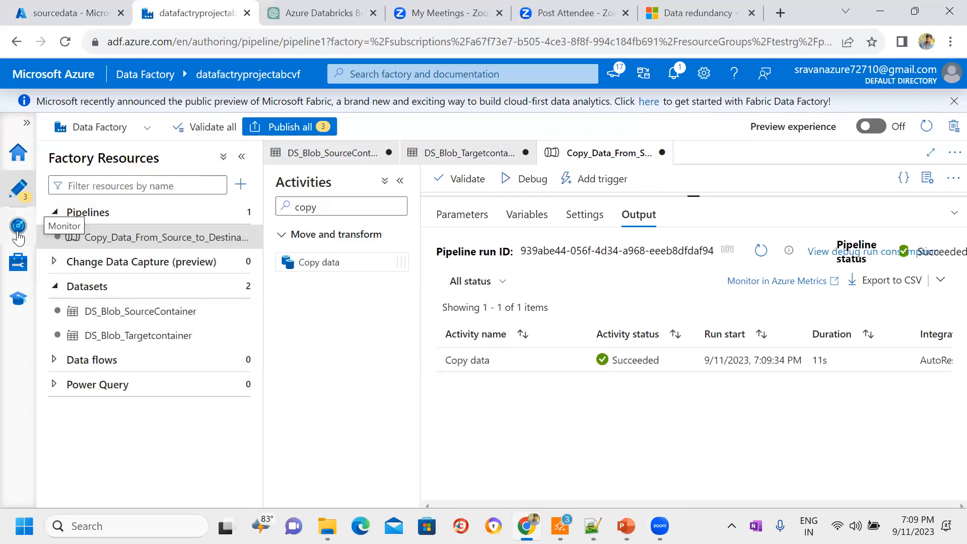
Step: Inspect the input JSON of the Copy data activity run, from its source type to its translator settings, and close it
mouse_move(545, 368)
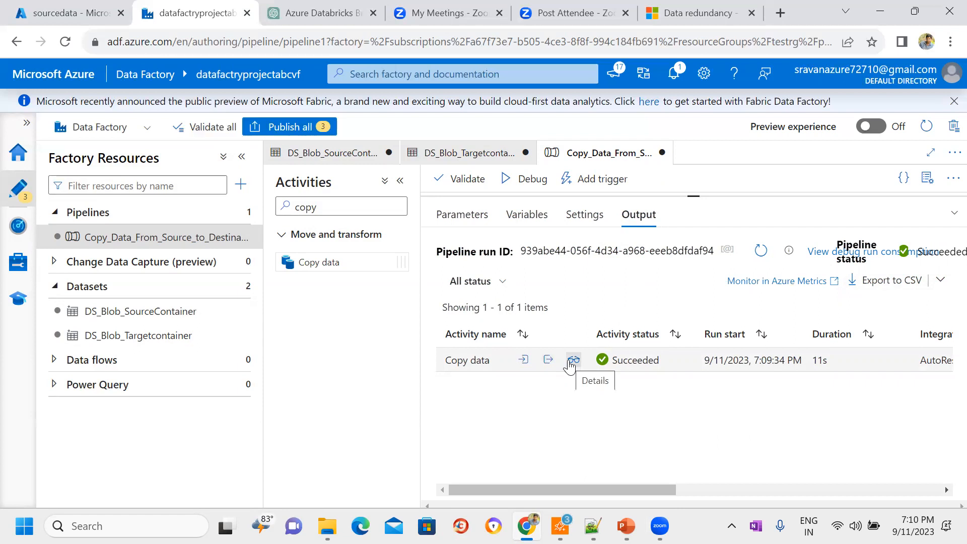
left_click(524, 361)
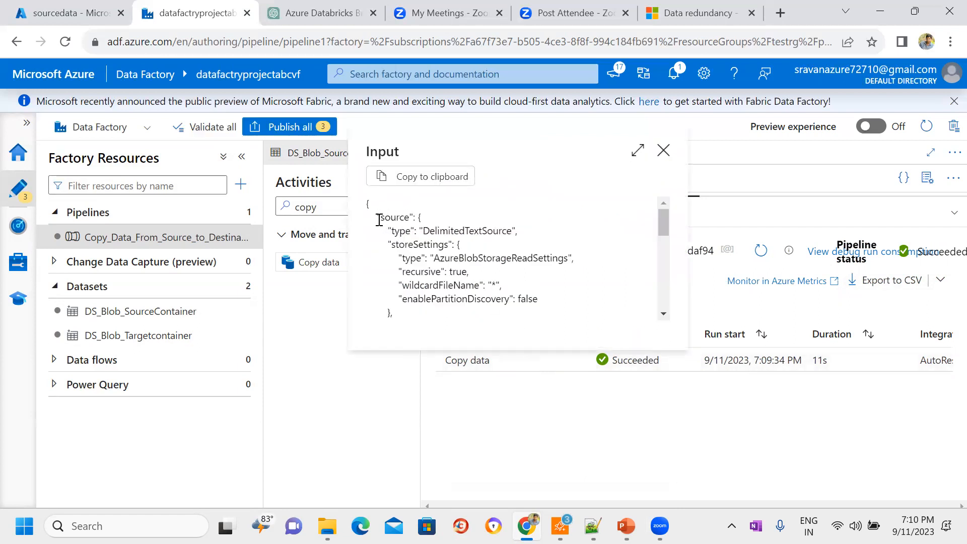
left_click_drag(379, 220, 522, 240)
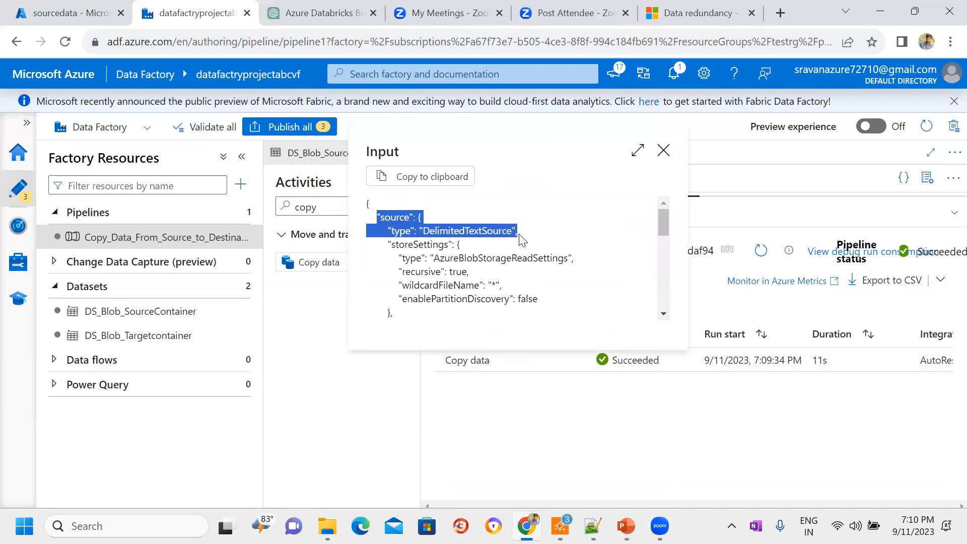
left_click(522, 241)
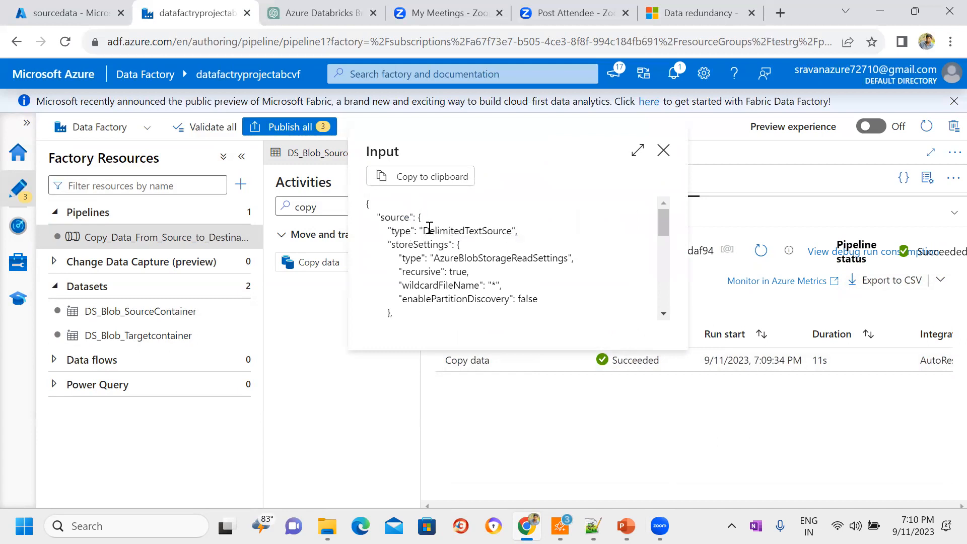
left_click_drag(423, 227, 533, 232)
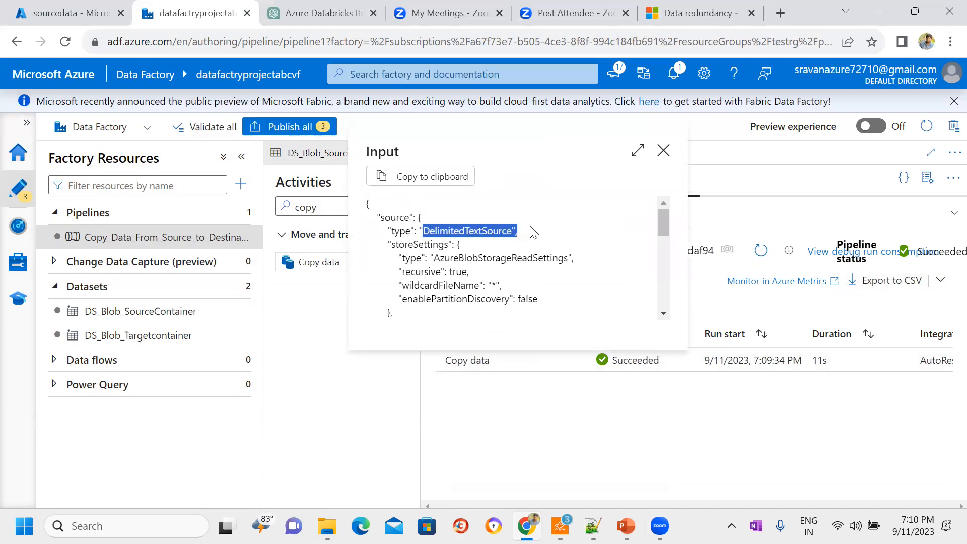
left_click(533, 231)
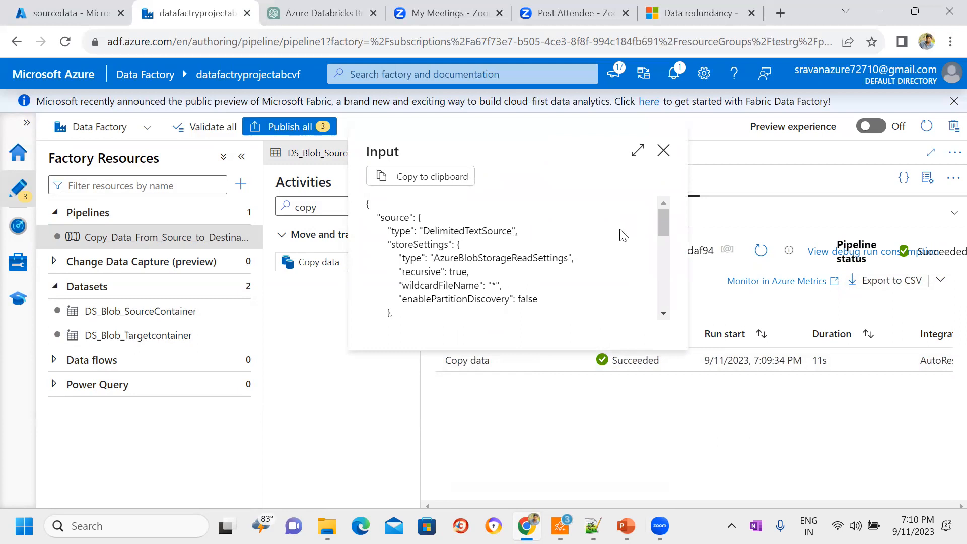
mouse_move(665, 225)
left_mouse_down()
mouse_move(660, 273)
mouse_move(661, 215)
left_mouse_up()
scroll(661, 214, "down", 5)
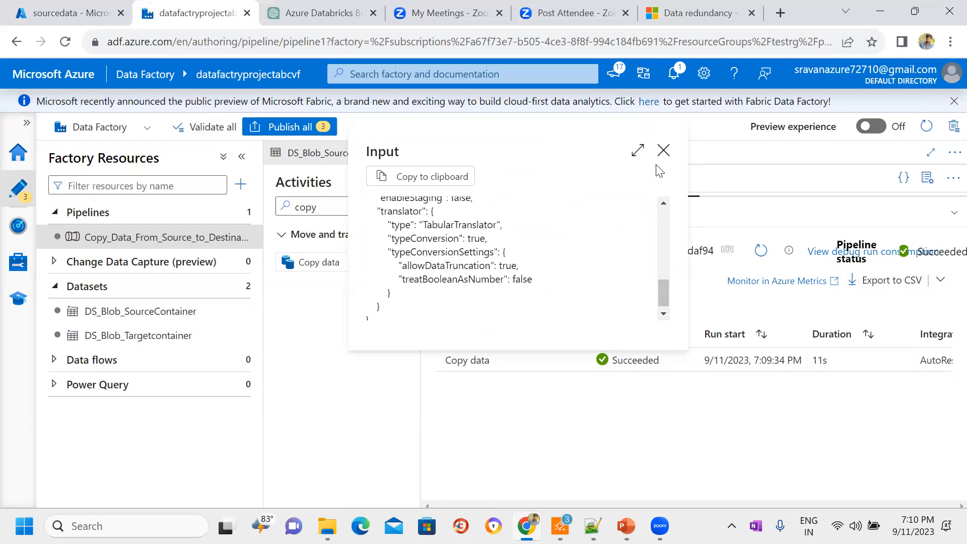
left_click(664, 150)
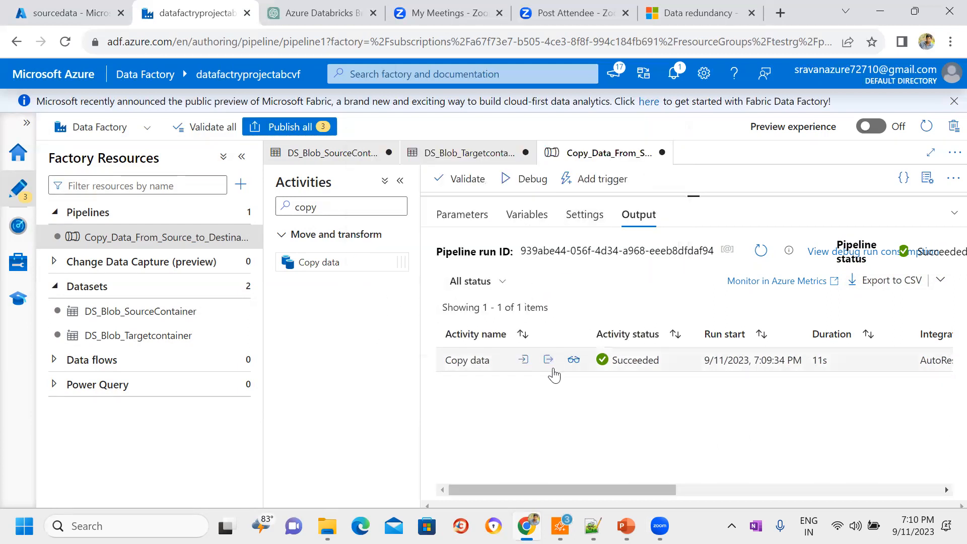
Step: Inspect the data and file counts read and written in the Copy data run's output JSON, and close it
left_click(547, 361)
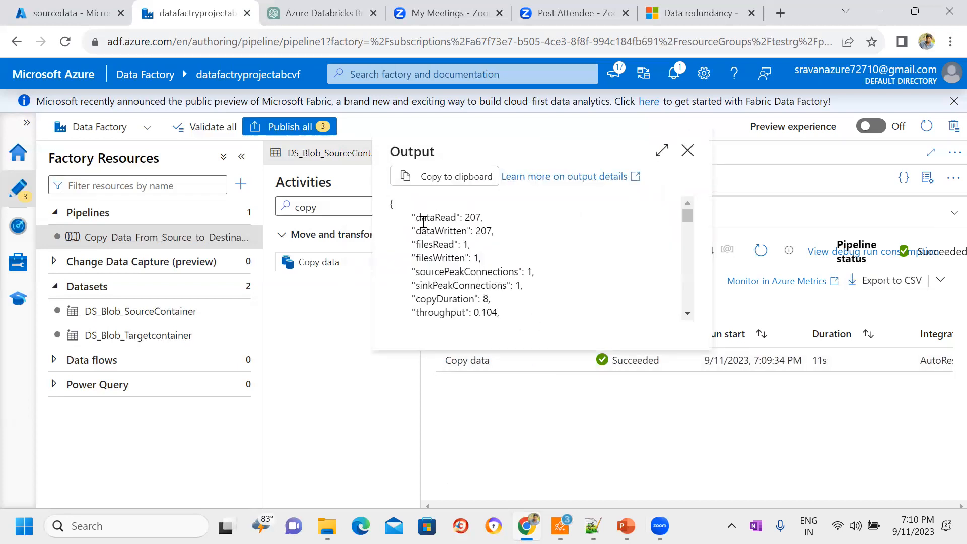
left_click_drag(464, 217, 502, 232)
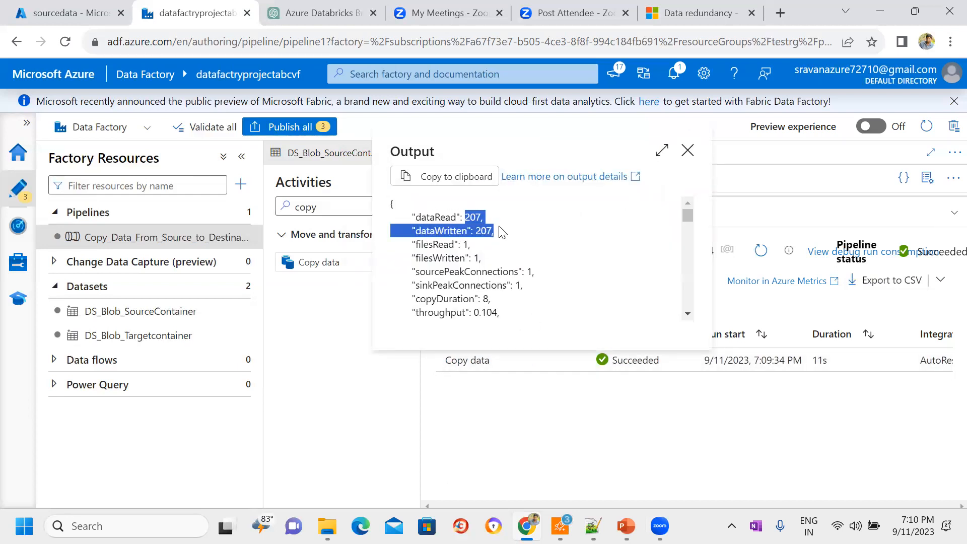
left_click(502, 232)
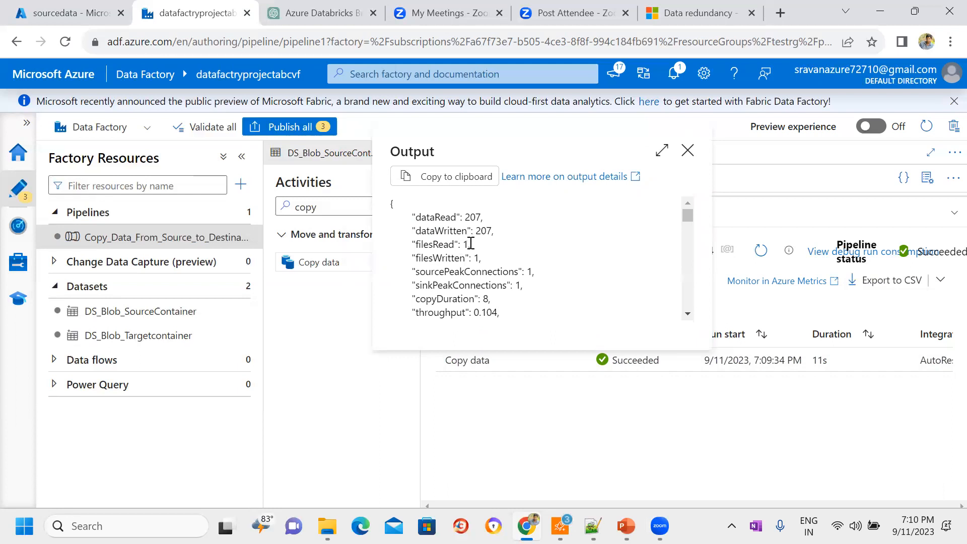
left_click_drag(470, 246, 391, 245)
left_click(480, 258)
left_click_drag(481, 258, 410, 258)
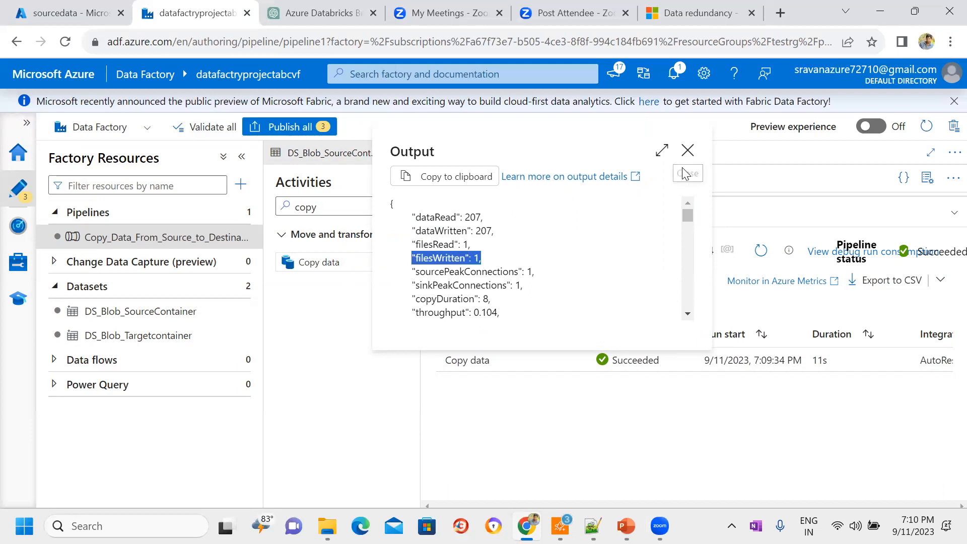
left_click(687, 151)
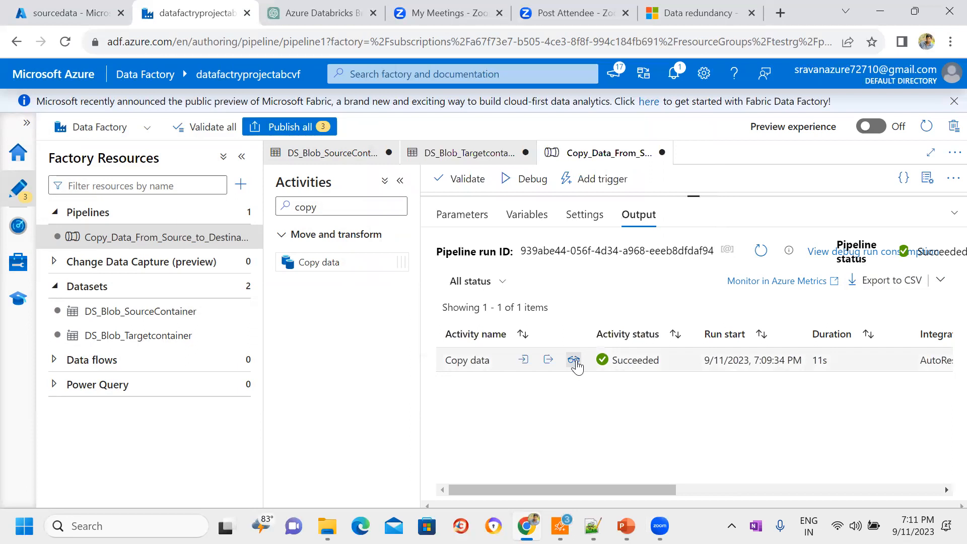
Step: Review the Copy data run's details, comparing files read at the source with files written at the destination, and close them
left_click(574, 360)
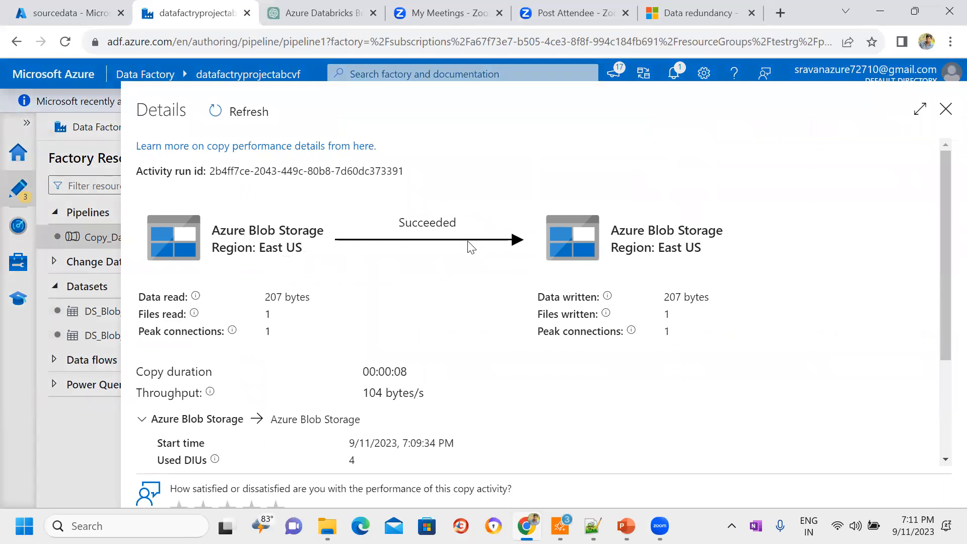
left_click_drag(277, 317, 250, 319)
left_click_drag(678, 317, 654, 322)
left_click_drag(298, 320, 241, 320)
left_click_drag(689, 313, 635, 321)
left_click(946, 110)
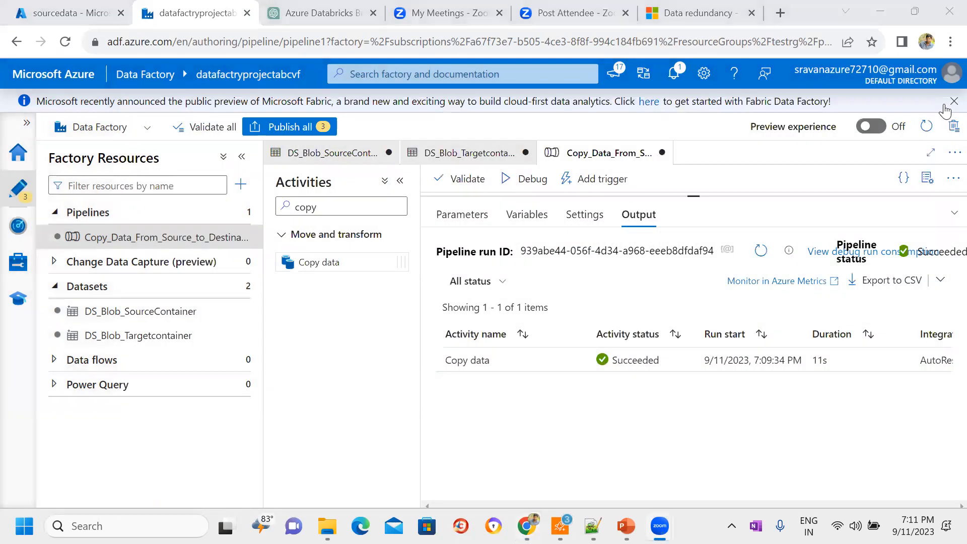
Step: Switch to the Azure portal, open the targetdata container and examine the contents of the copied cust22.csv file
left_click(66, 13)
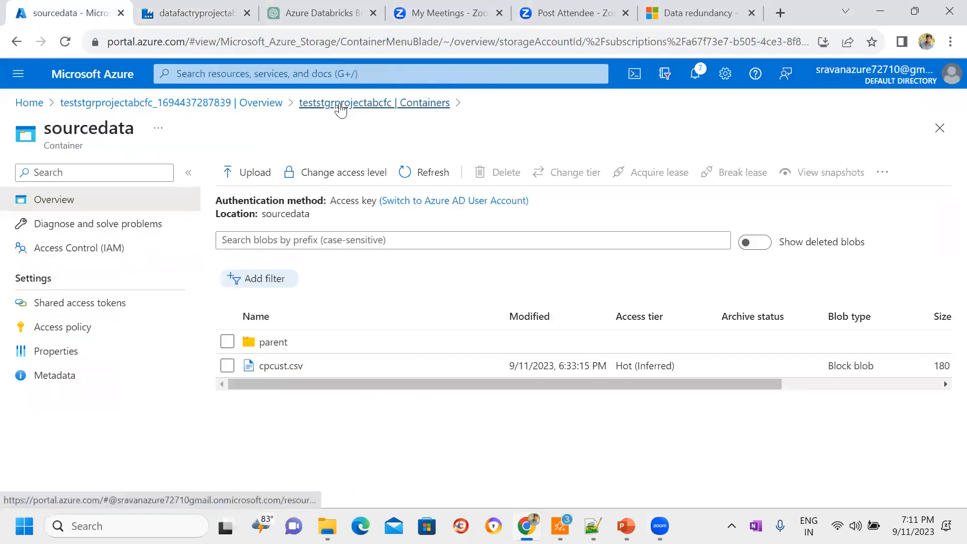
left_click(341, 103)
left_click(281, 320)
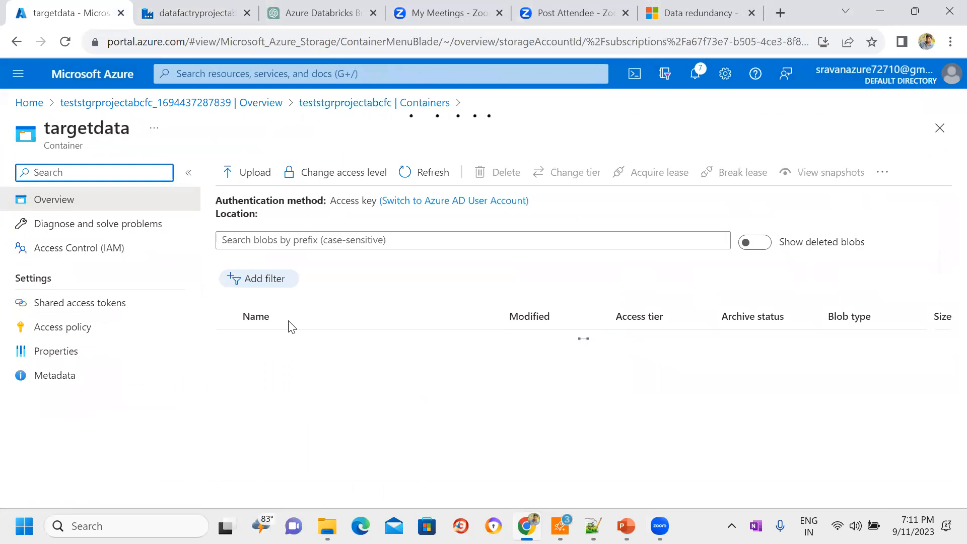
left_click(281, 339)
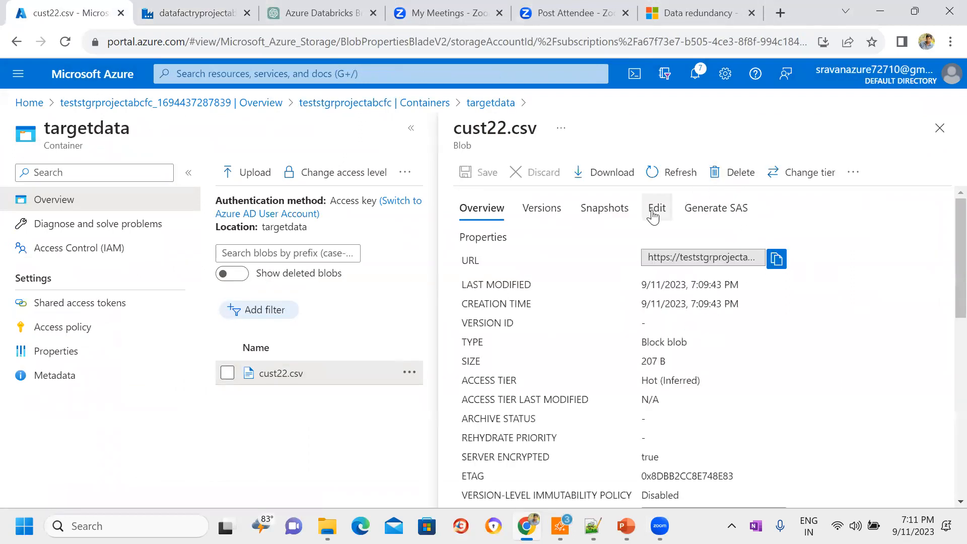
left_click(654, 215)
left_click(525, 385)
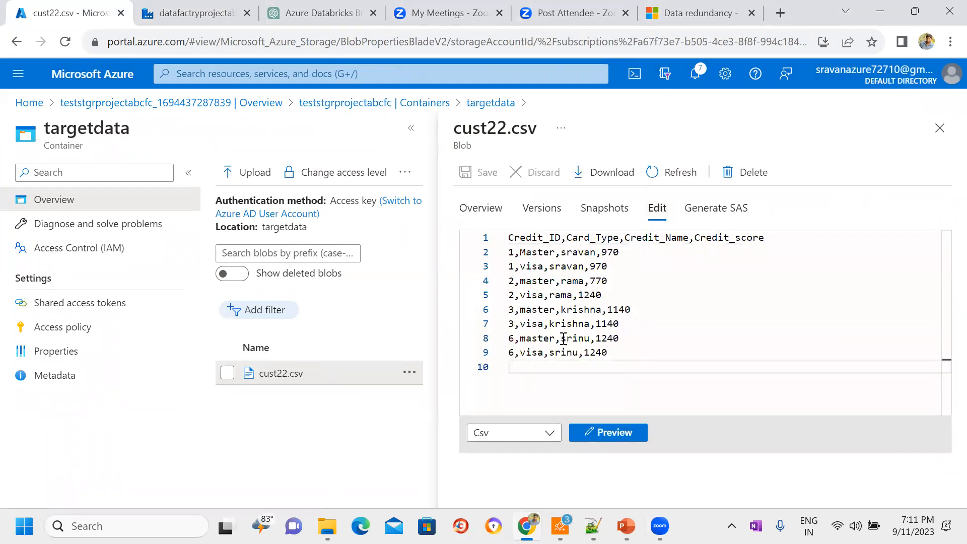
left_click(628, 352)
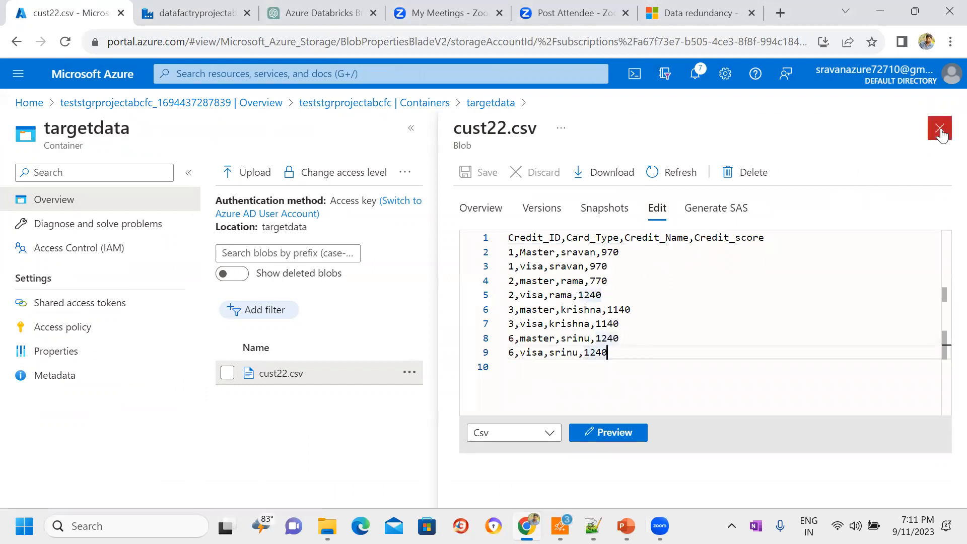
Step: Close the cust22.csv blob, switch to Data Factory and view the Copy data activity's source settings on an enlarged pipeline canvas
left_click(940, 129)
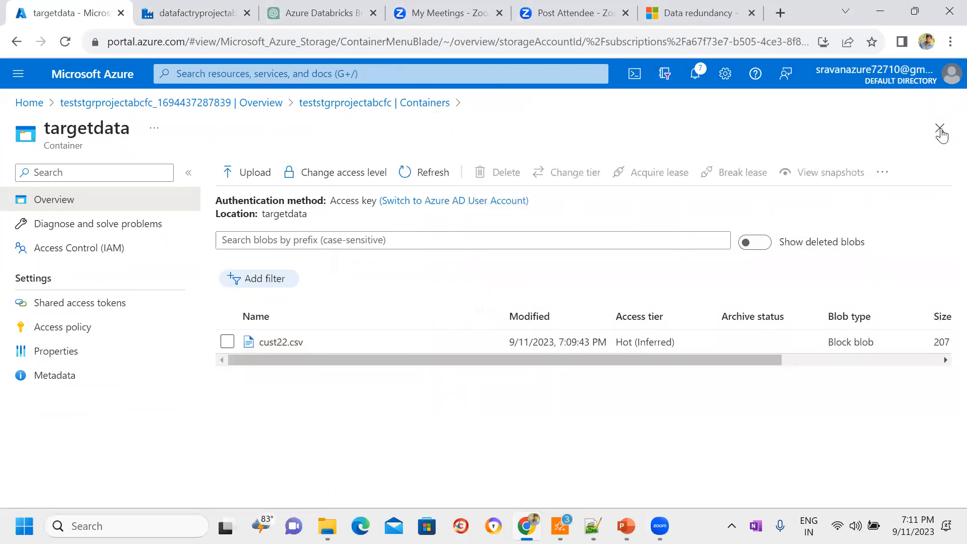
left_click(214, 5)
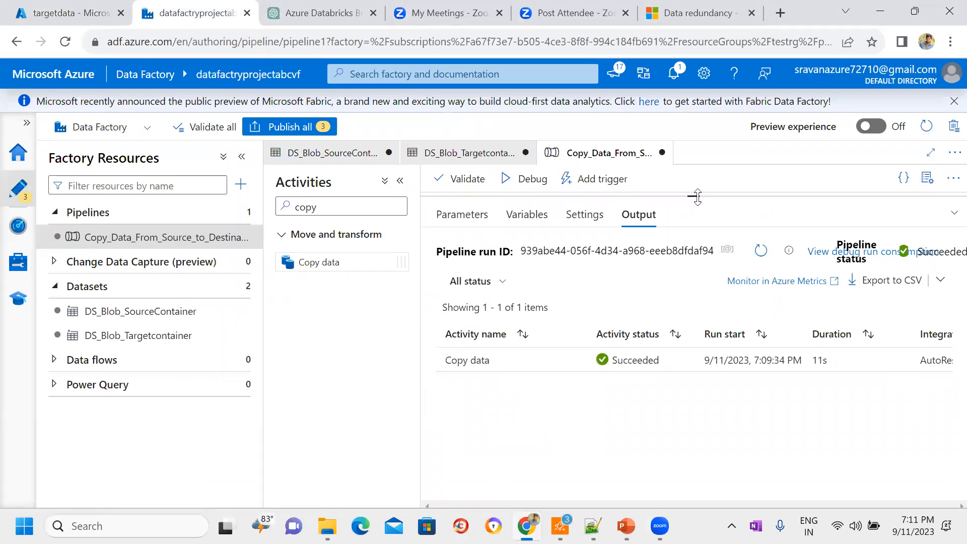
left_click_drag(694, 195, 682, 343)
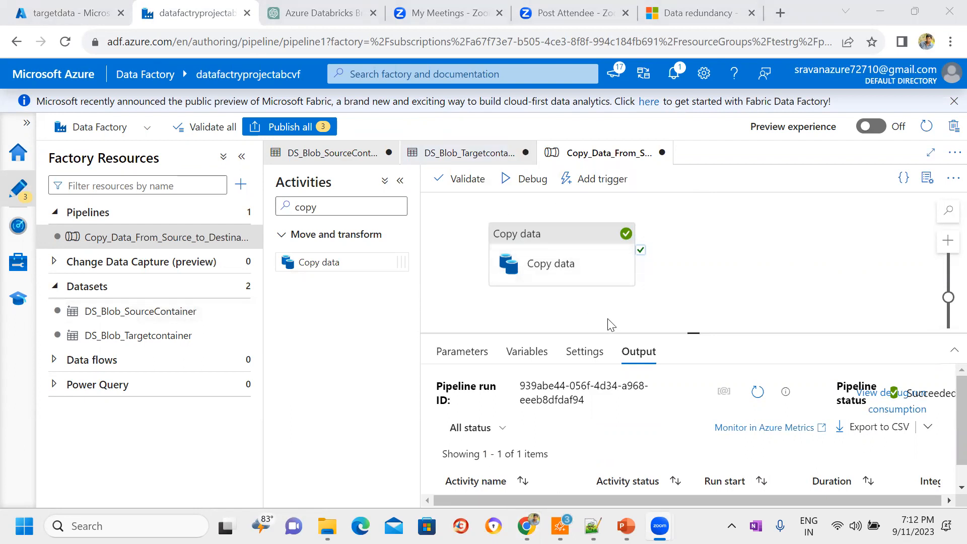
left_click(576, 249)
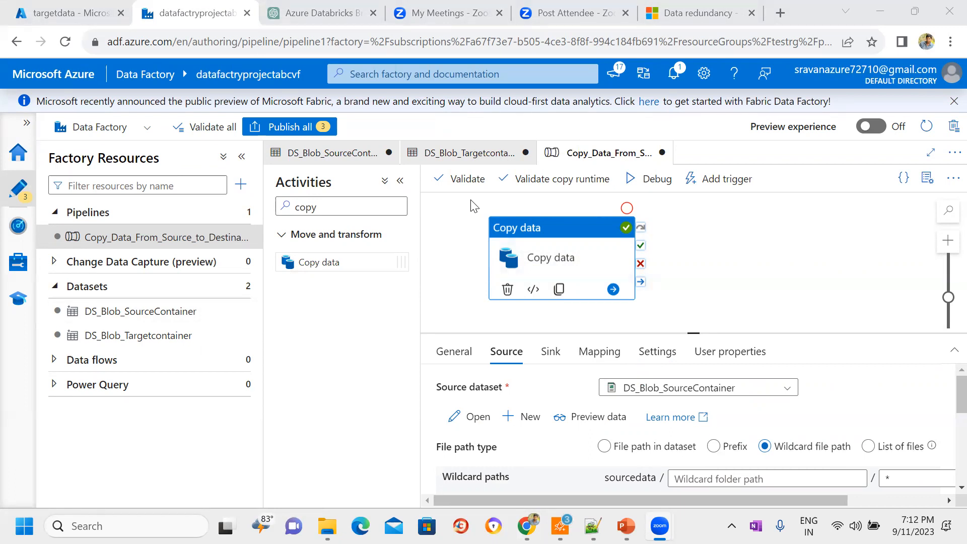
Step: Switch to the Azure portal, reopen the targetdata container, examine all rows of cust22.csv and close the file
left_click(71, 6)
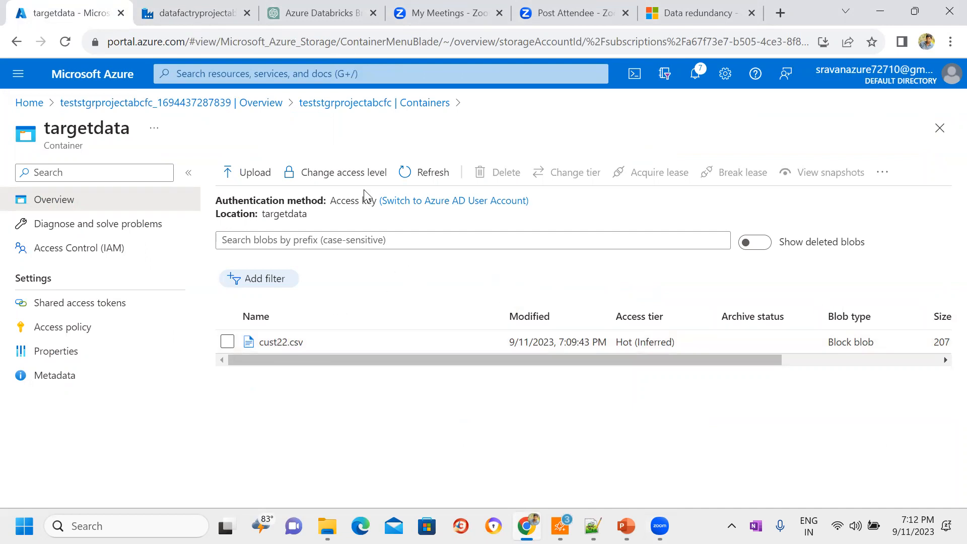
left_click(375, 103)
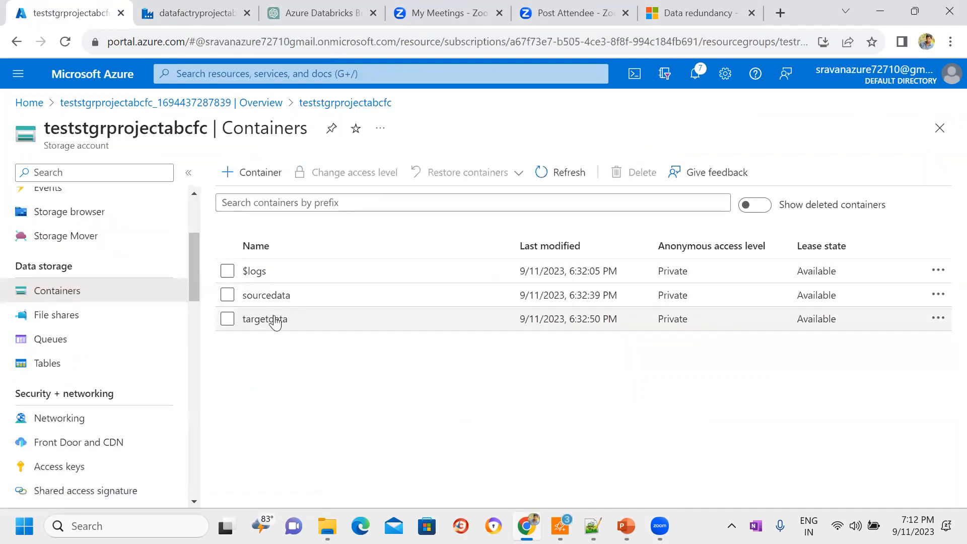
left_click(254, 320)
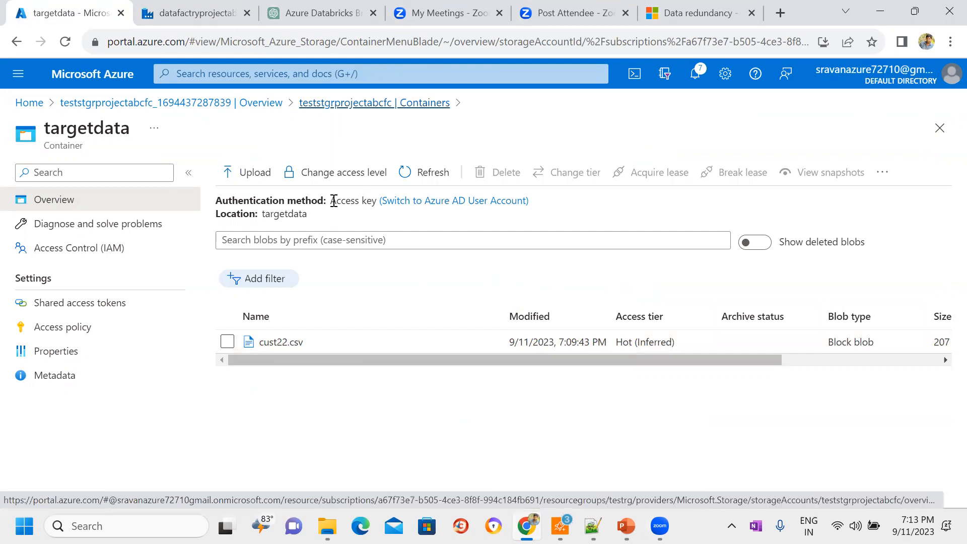
left_click(286, 343)
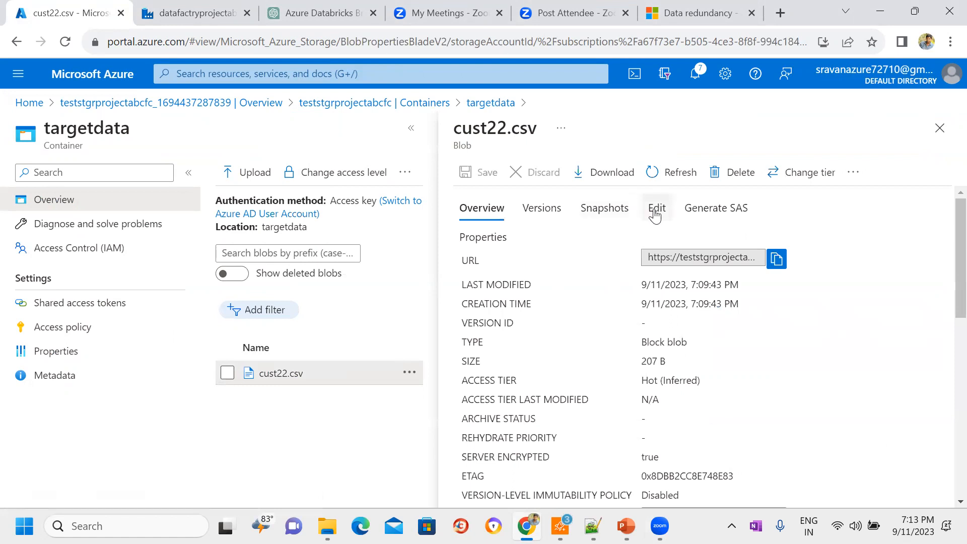
left_click(656, 212)
left_click(657, 328)
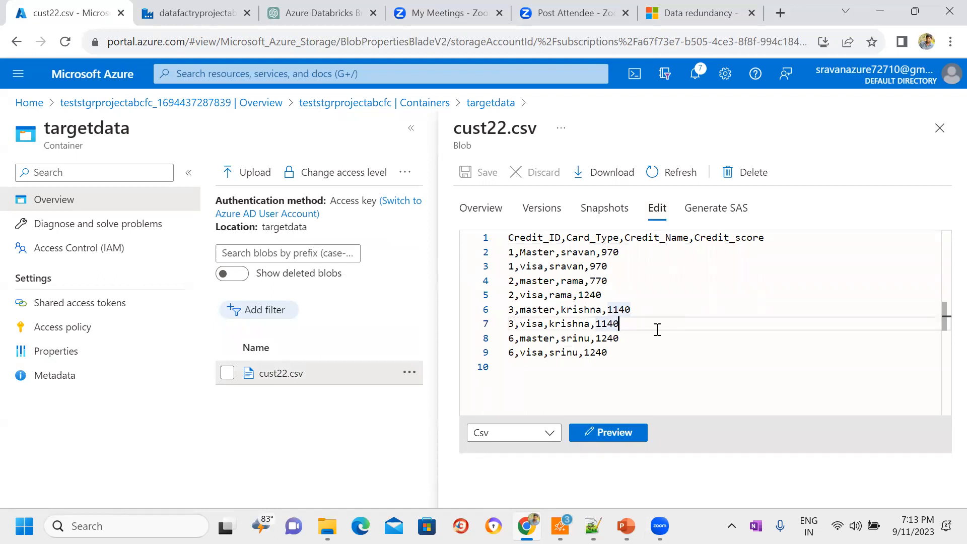
left_click_drag(622, 352, 490, 244)
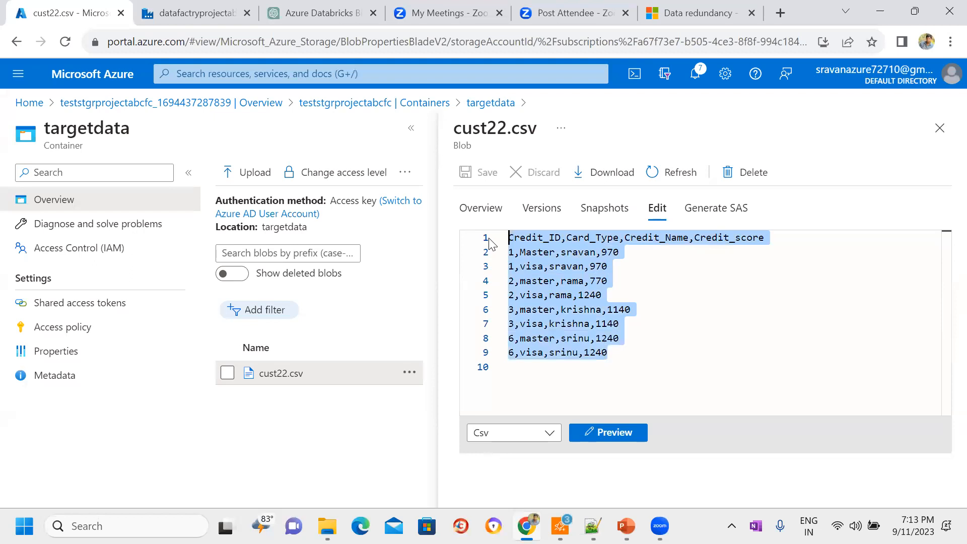
left_click(940, 128)
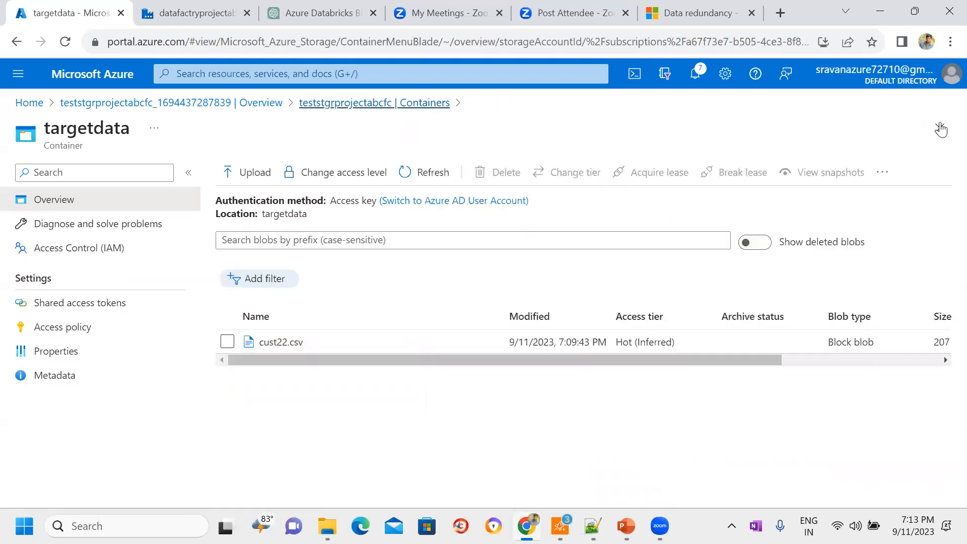
Step: Open cust22.csv in the parent folder of the sourcedata container, examine its rows against the copied file and close it
left_click(940, 128)
left_click(279, 297)
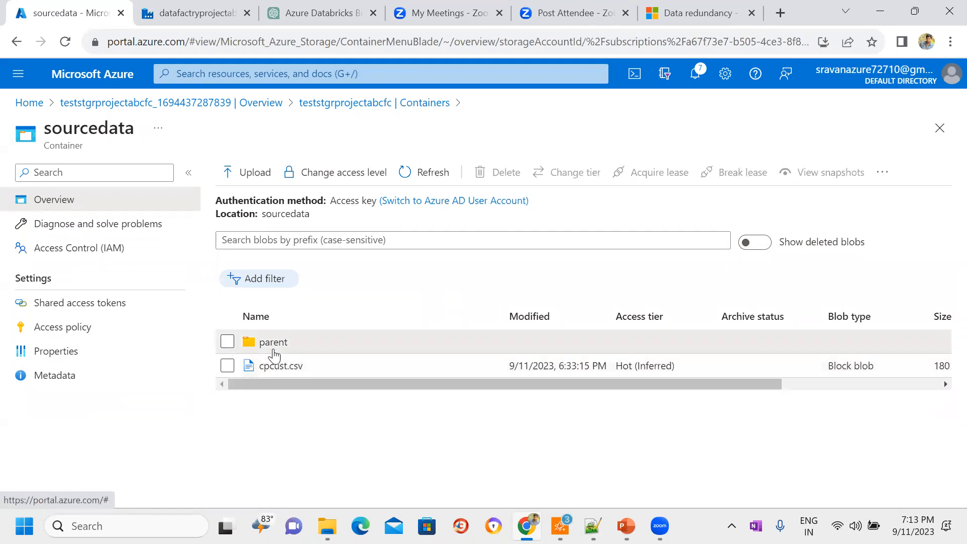
left_click(274, 352)
left_click(290, 366)
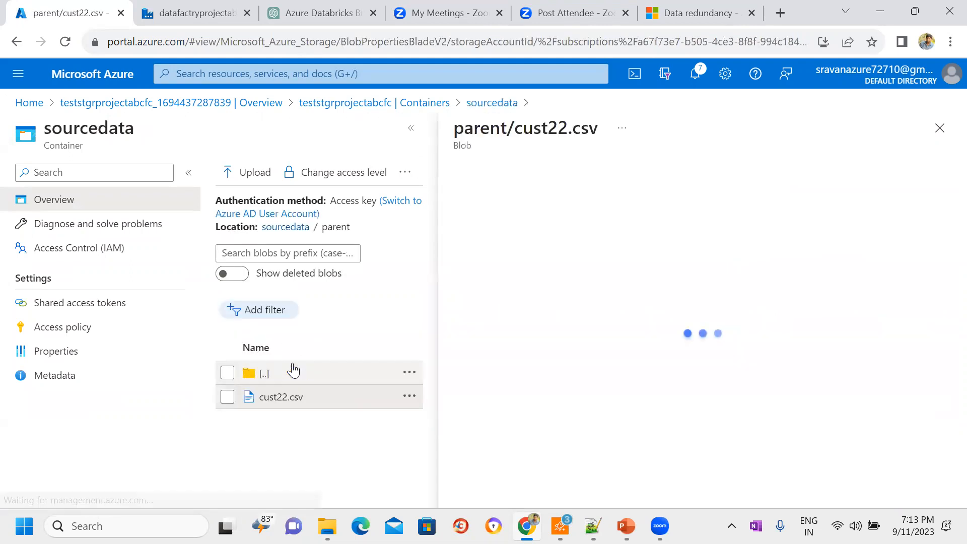
left_click(648, 213)
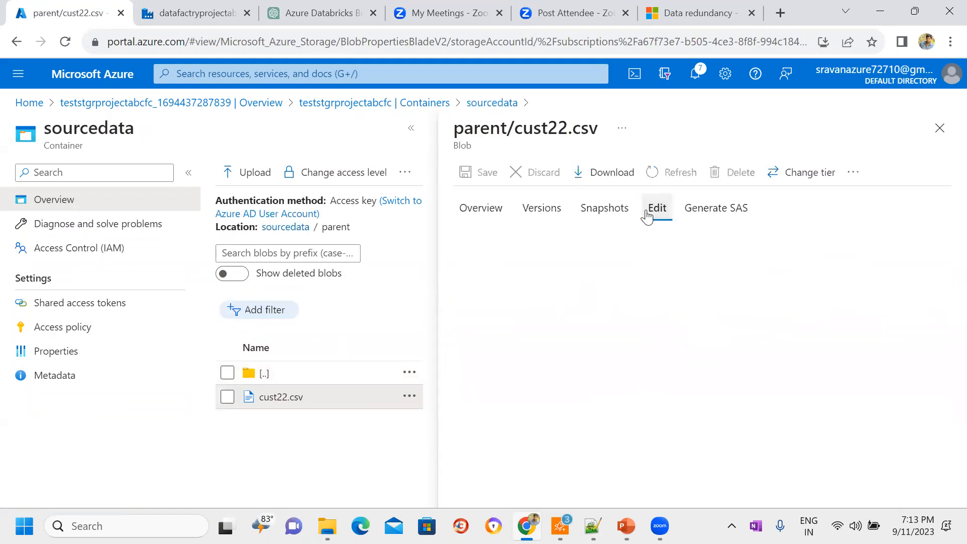
left_click_drag(619, 356, 510, 247)
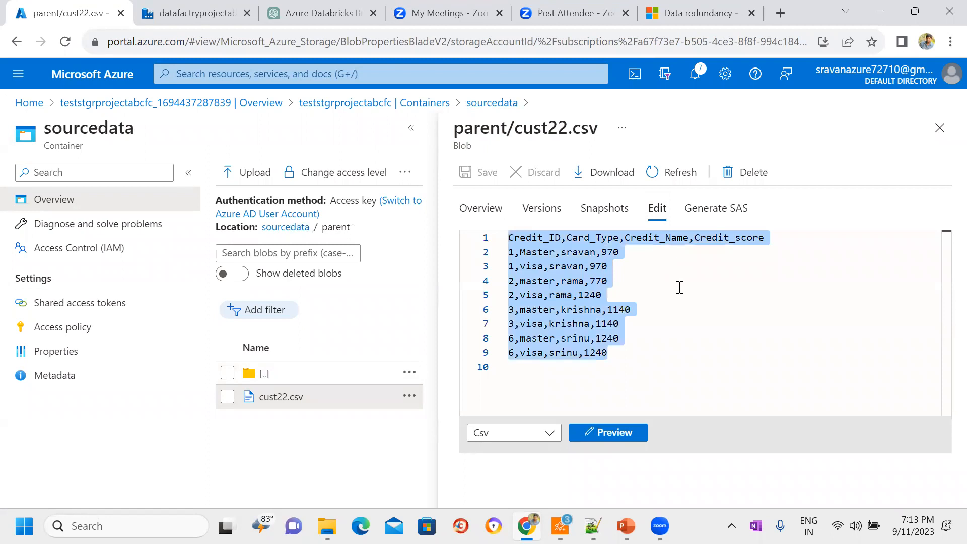
left_click(662, 314)
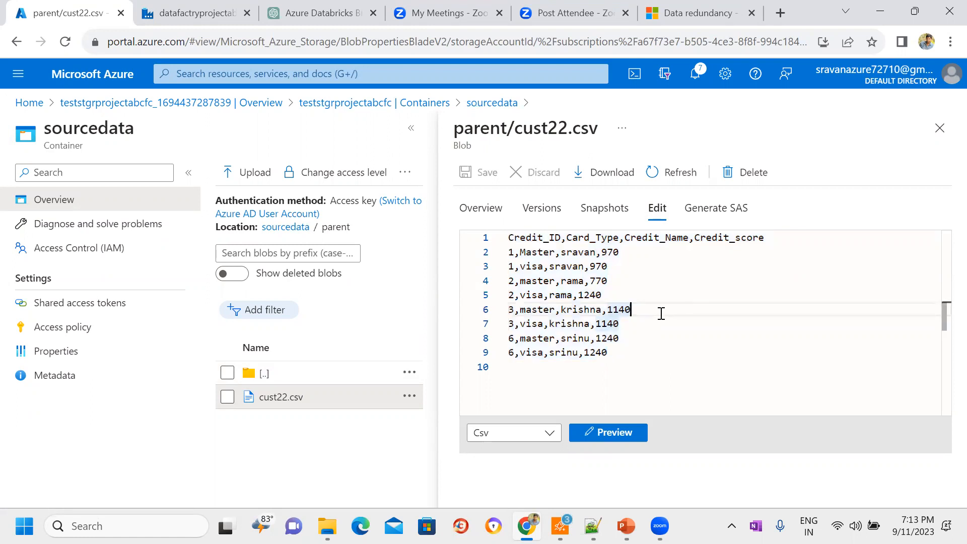
left_click_drag(611, 268, 508, 256)
left_click(664, 294)
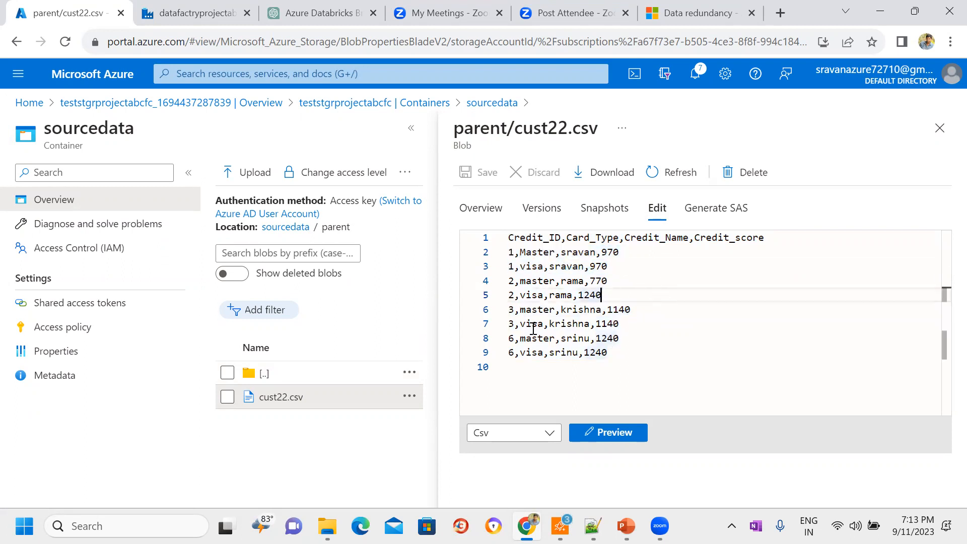
left_click(661, 327)
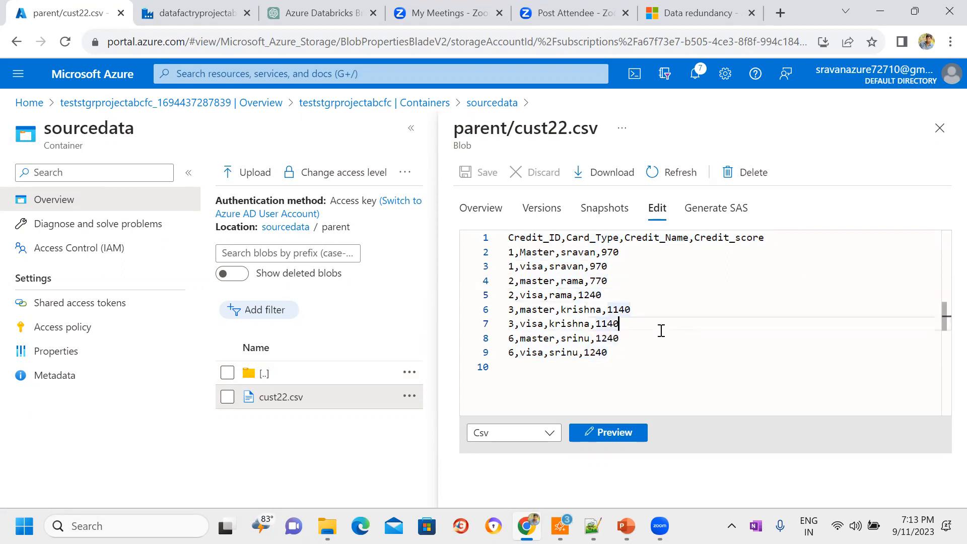
left_click(936, 128)
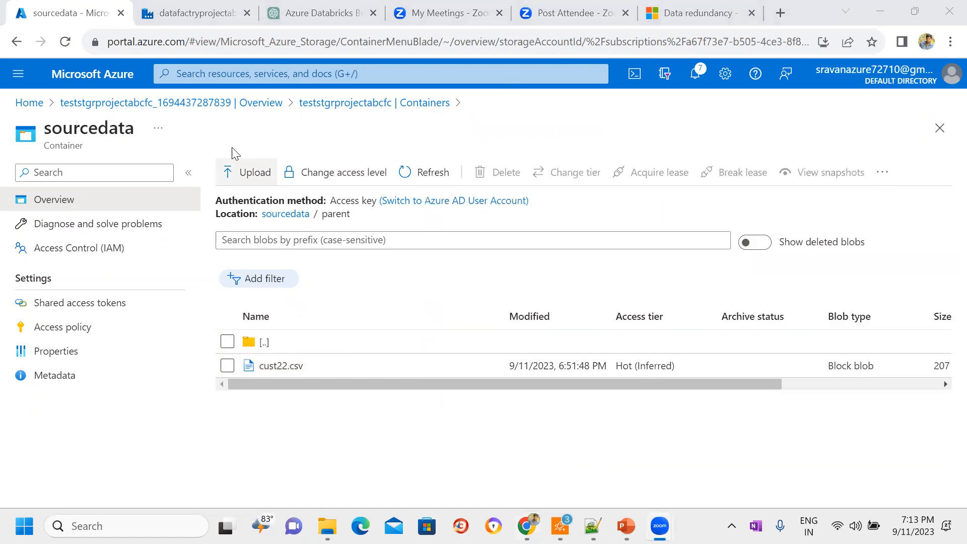
Step: Return to the storage account's container list and compare it with the Copy data activity's source settings in Data Factory
left_click(351, 103)
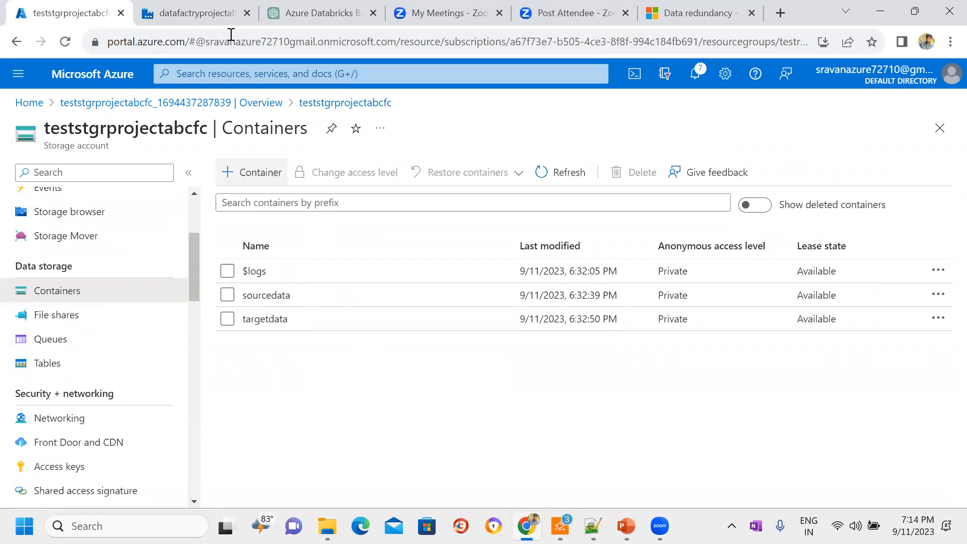
left_click(208, 6)
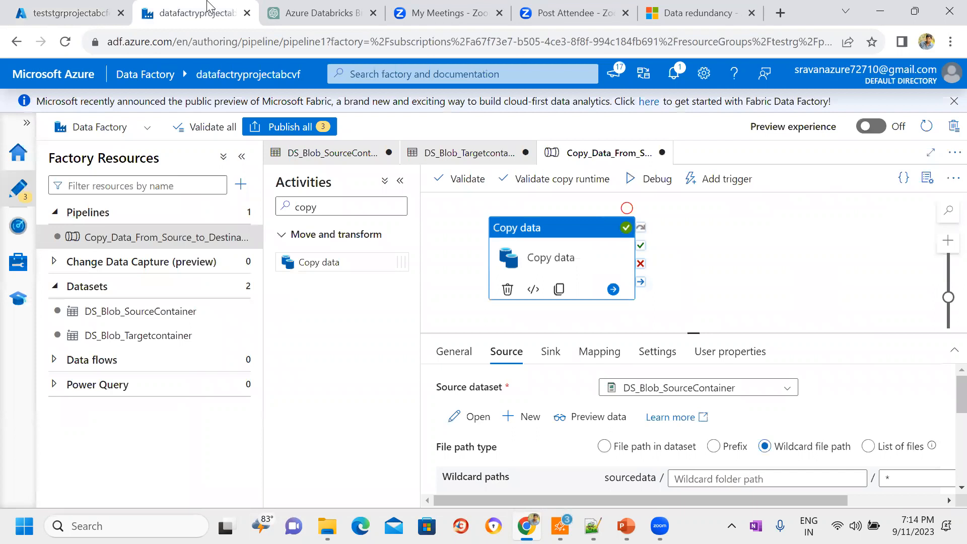
left_click(91, 7)
left_click(177, 7)
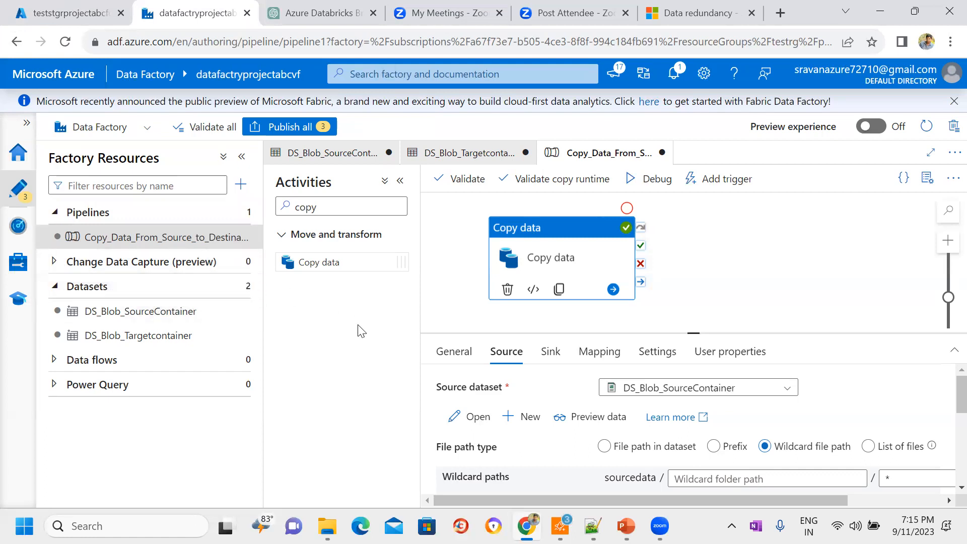
left_click(104, 7)
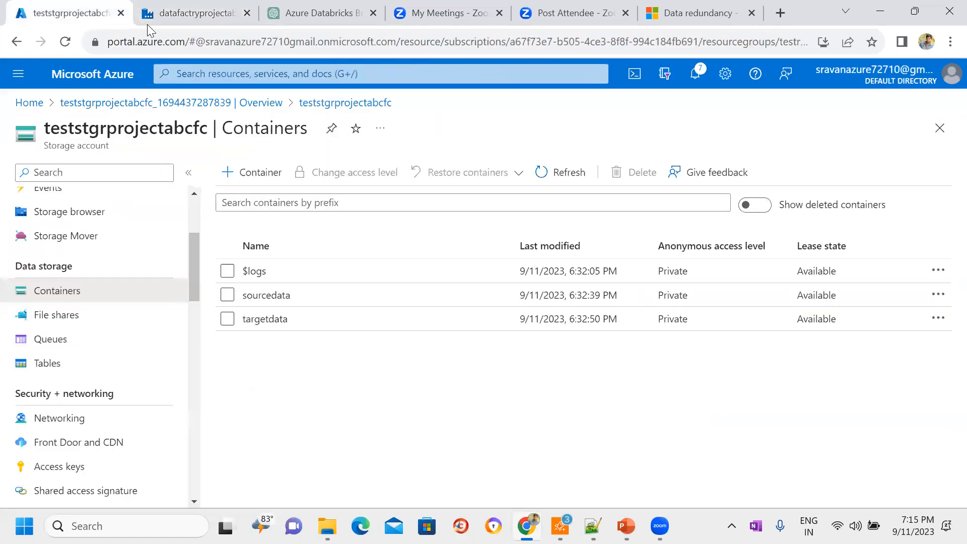
left_click(293, 295)
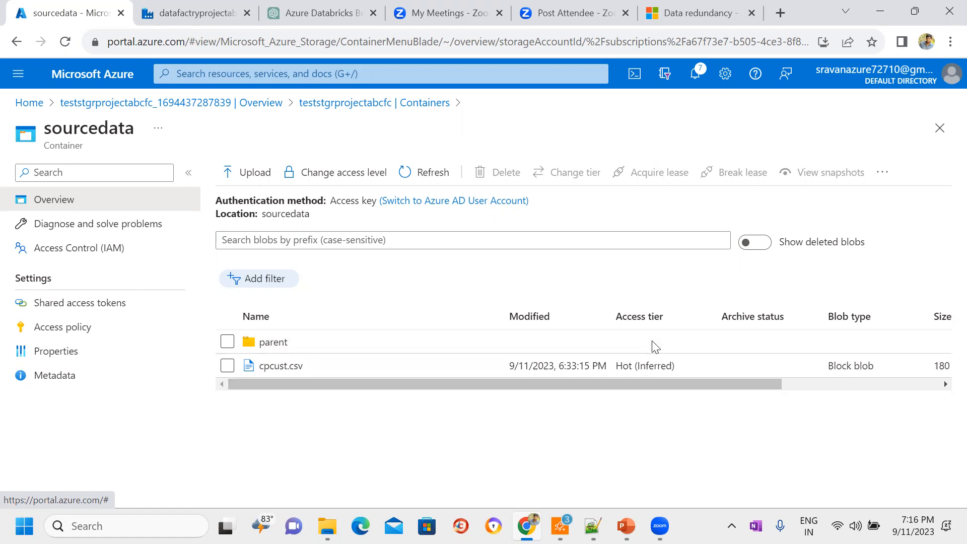
left_click(627, 526)
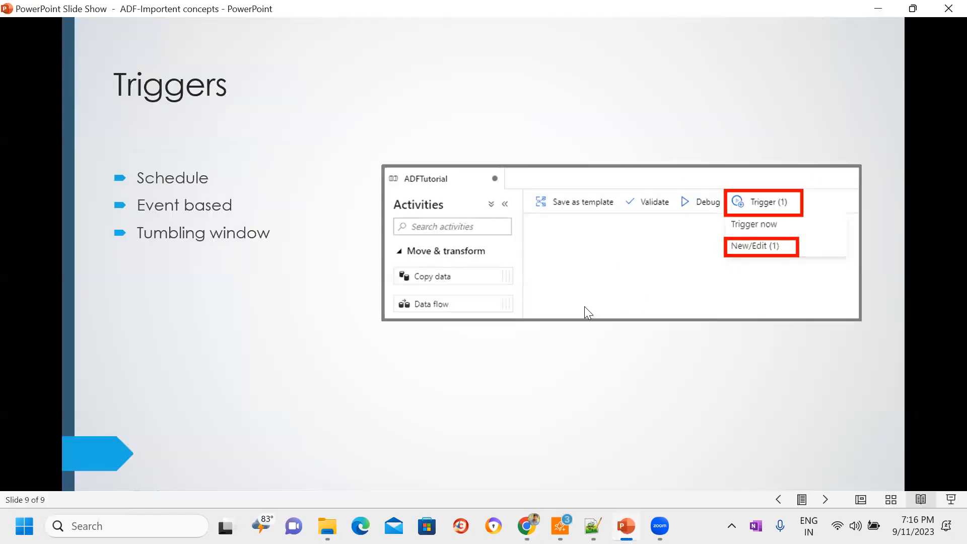
left_click(879, 12)
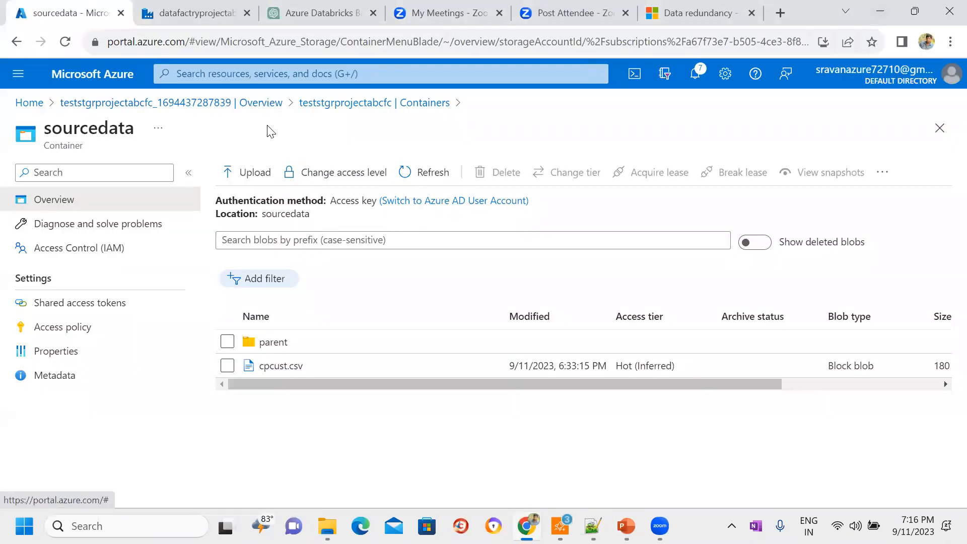
Step: Reopen the sourcedata container from the container list, examine its root contents and look inside the parent folder
left_click(338, 106)
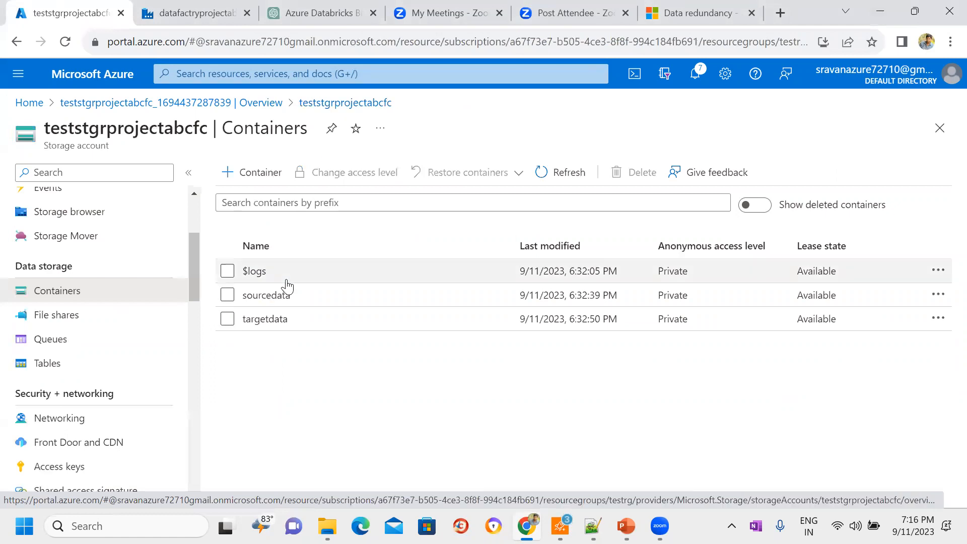
left_click(280, 299)
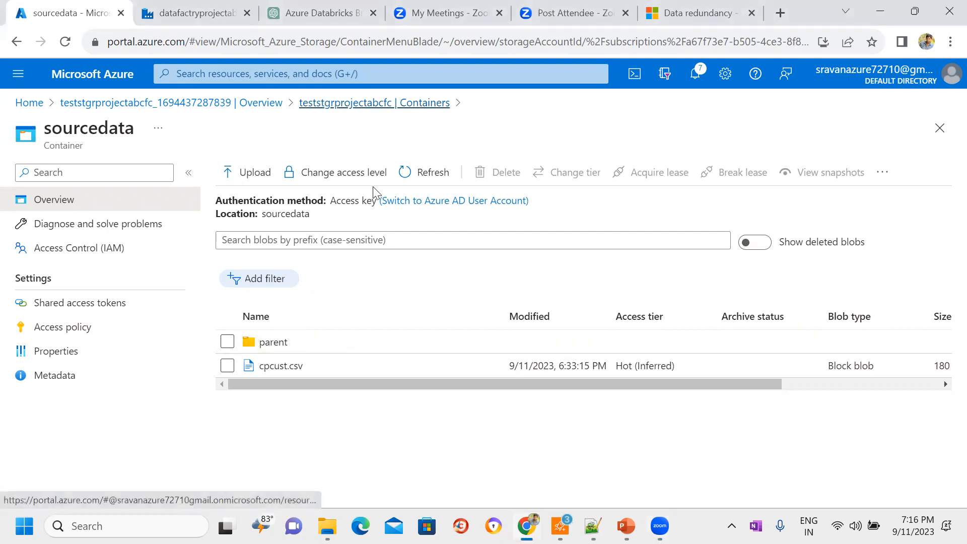
left_click(347, 104)
left_click(268, 298)
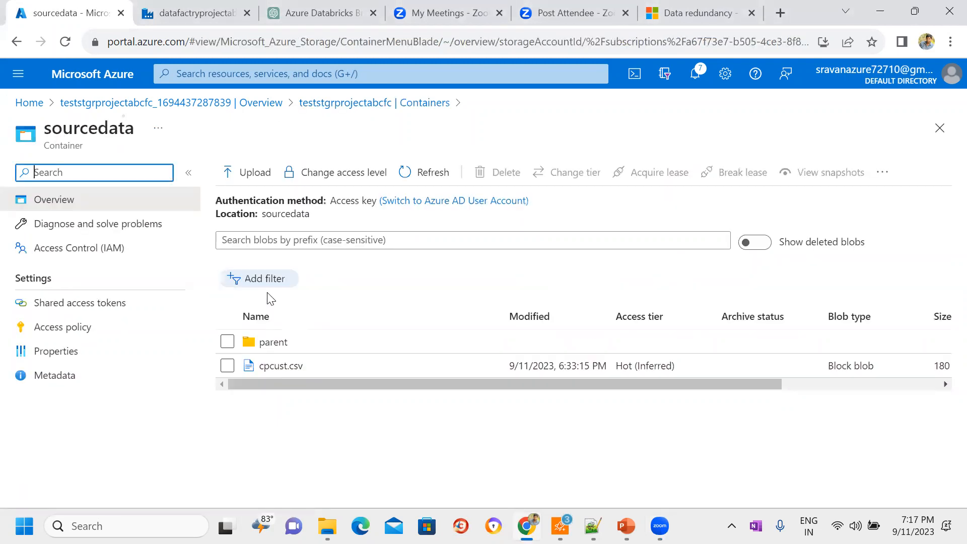
double_click(286, 215)
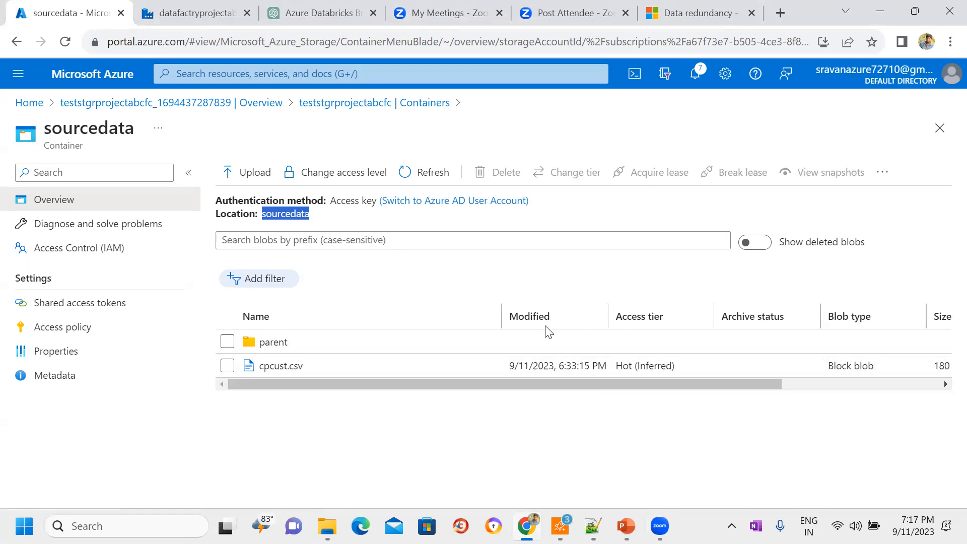
left_click(343, 305)
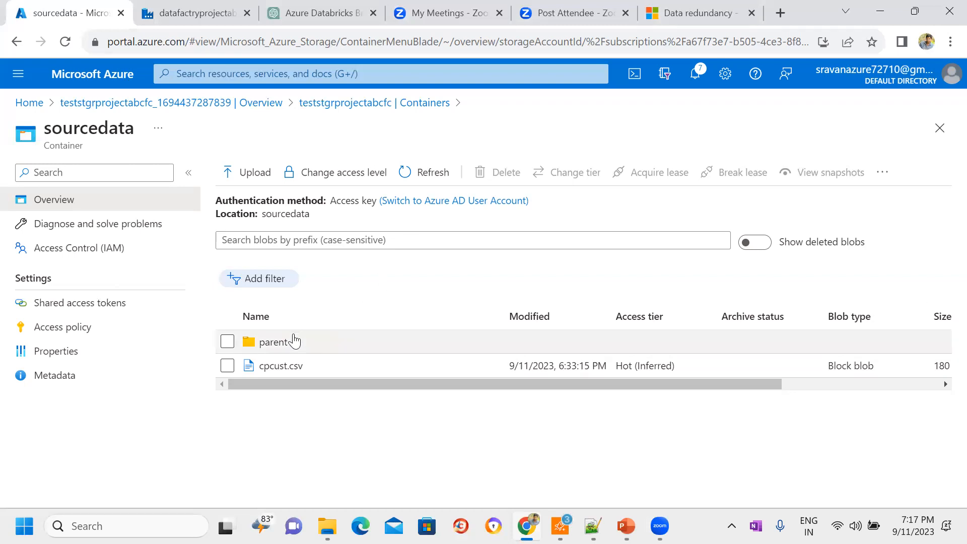
left_click(290, 343)
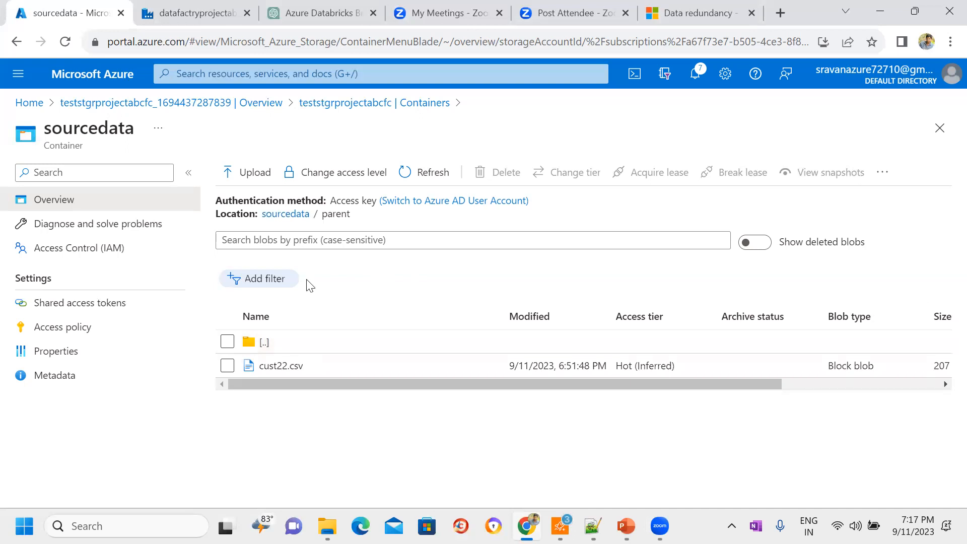
Step: Switch to Data Factory and examine the wildcard paths and recursion option in the Copy data activity's source settings
left_click(233, 7)
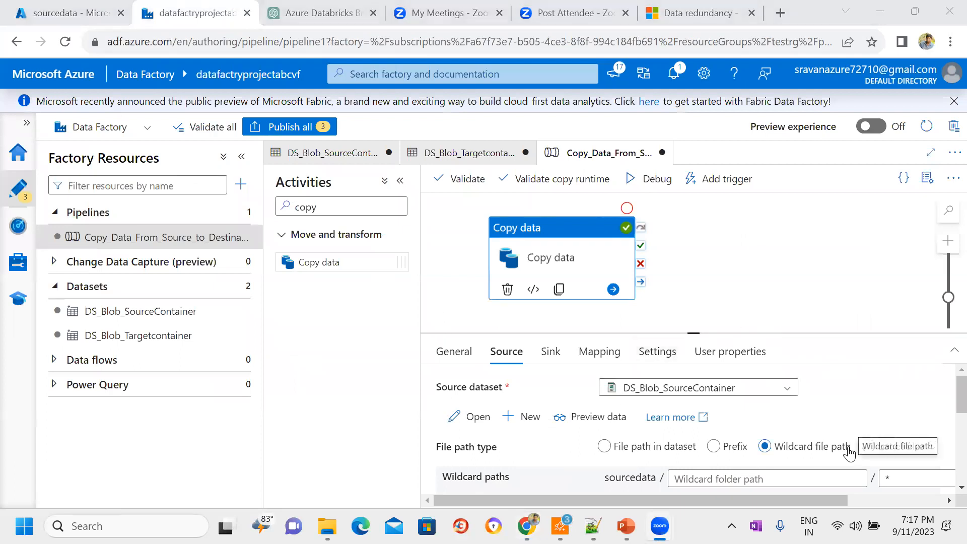
left_click(718, 479)
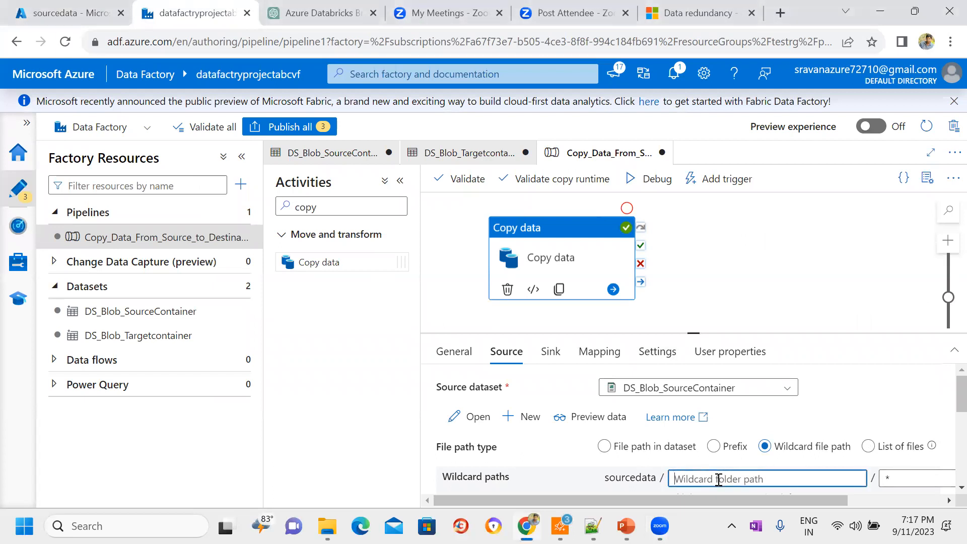
left_click_drag(694, 333, 697, 200)
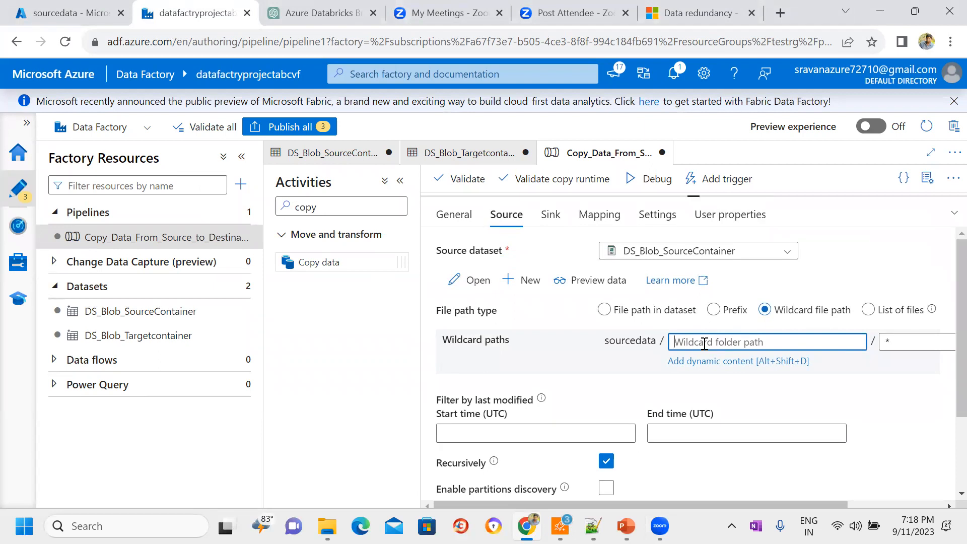
double_click(630, 342)
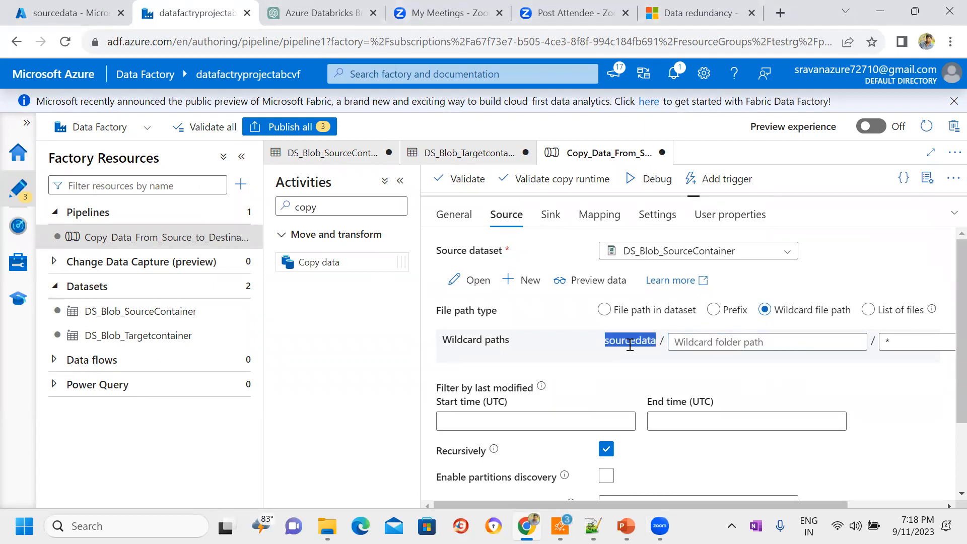
left_click(690, 346)
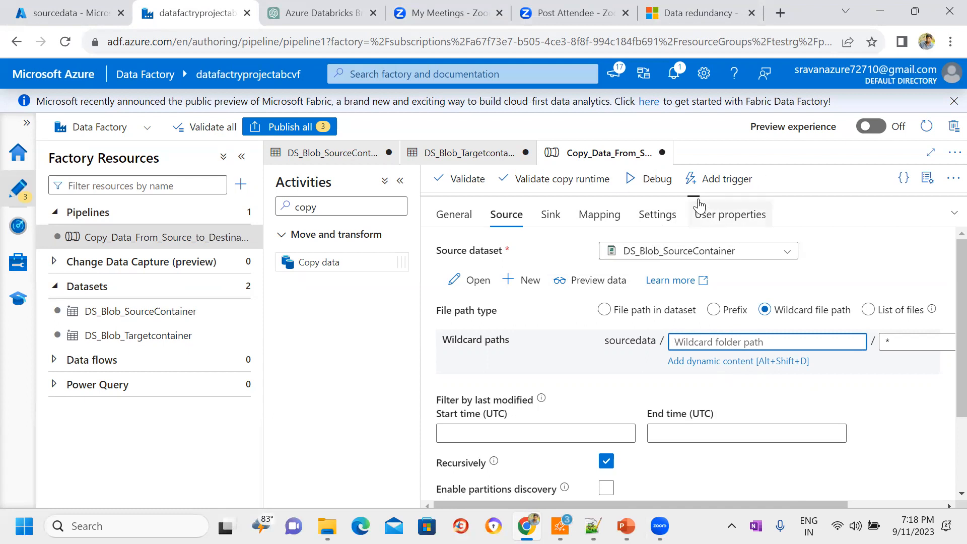
left_click_drag(698, 194, 694, 313)
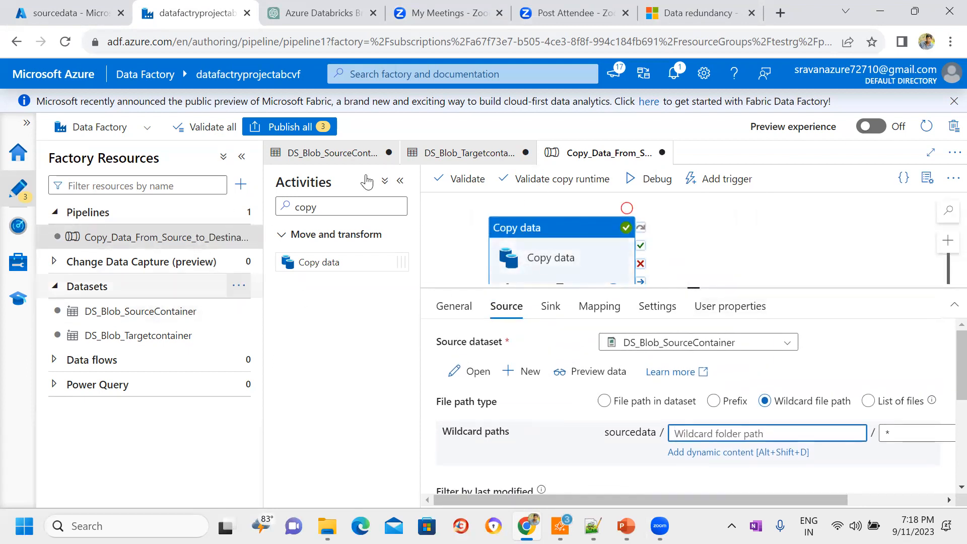
Step: Deselect the Copy data activity and examine the connection and parameters of the DS_Blob_SourceContainer dataset
left_click(711, 243)
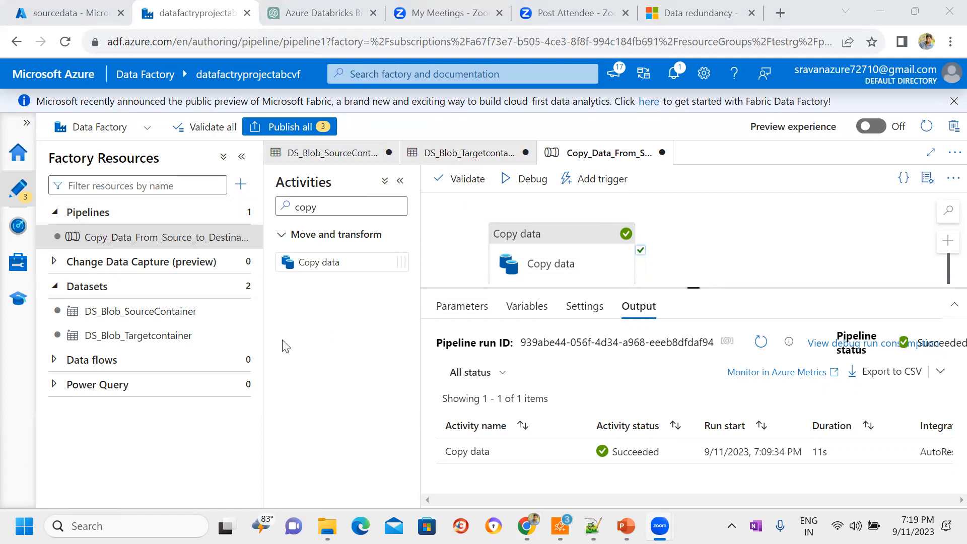
left_click(695, 247)
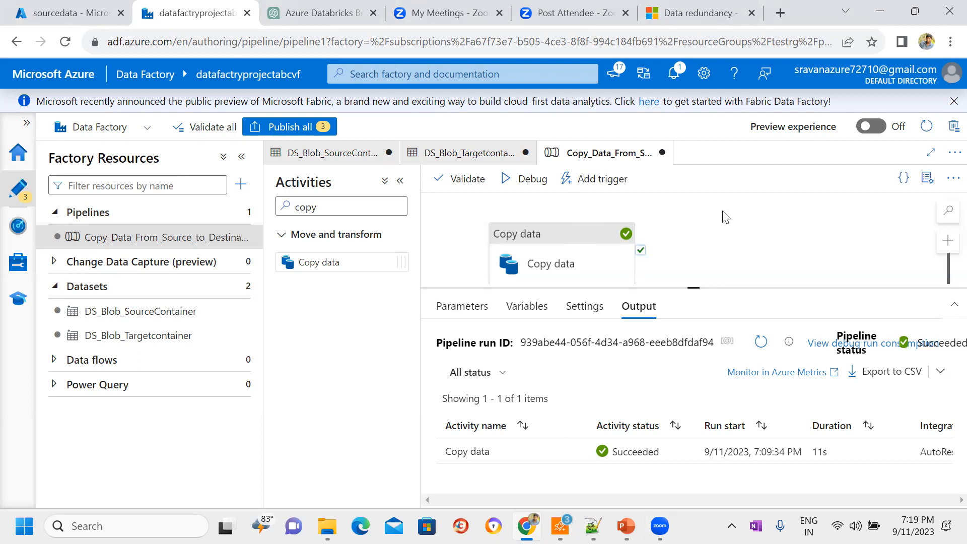
left_click(138, 320)
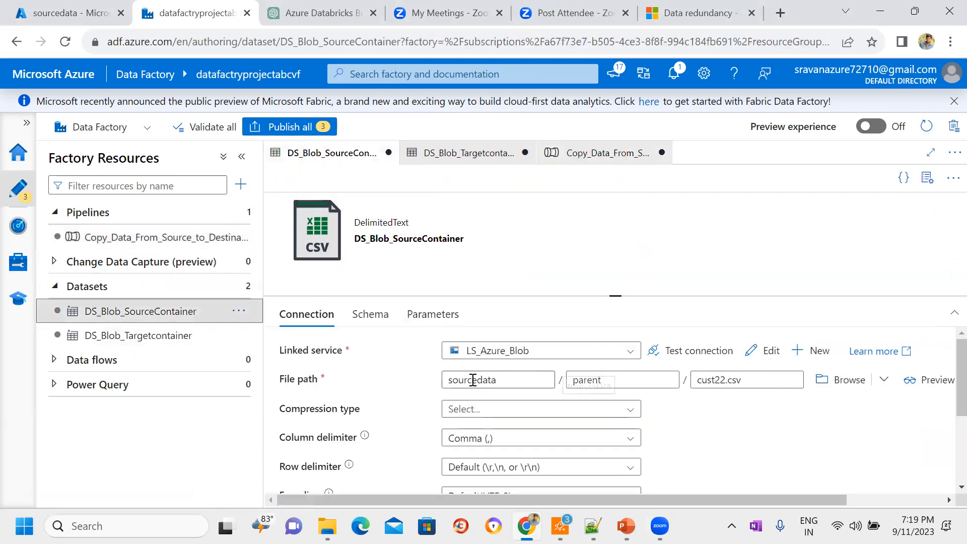
left_click(432, 317)
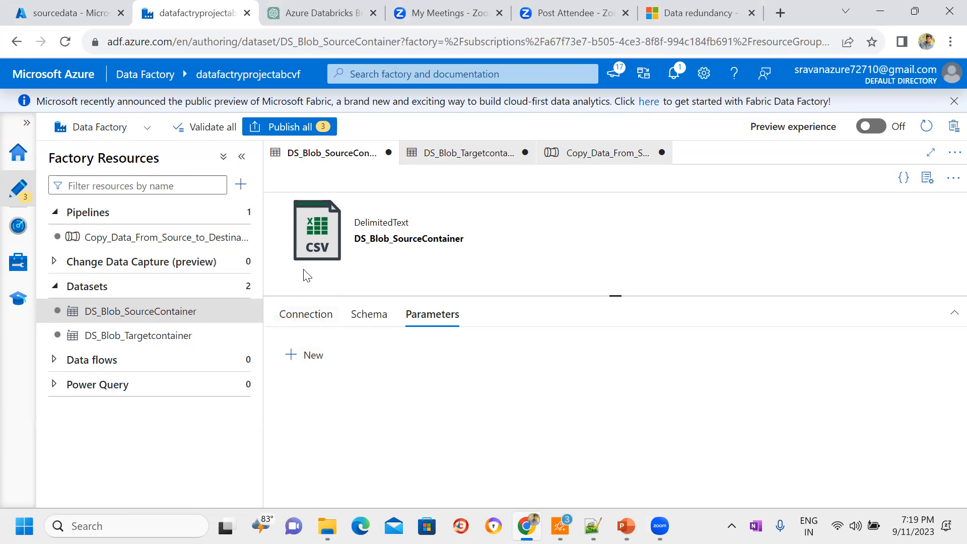
left_click(323, 316)
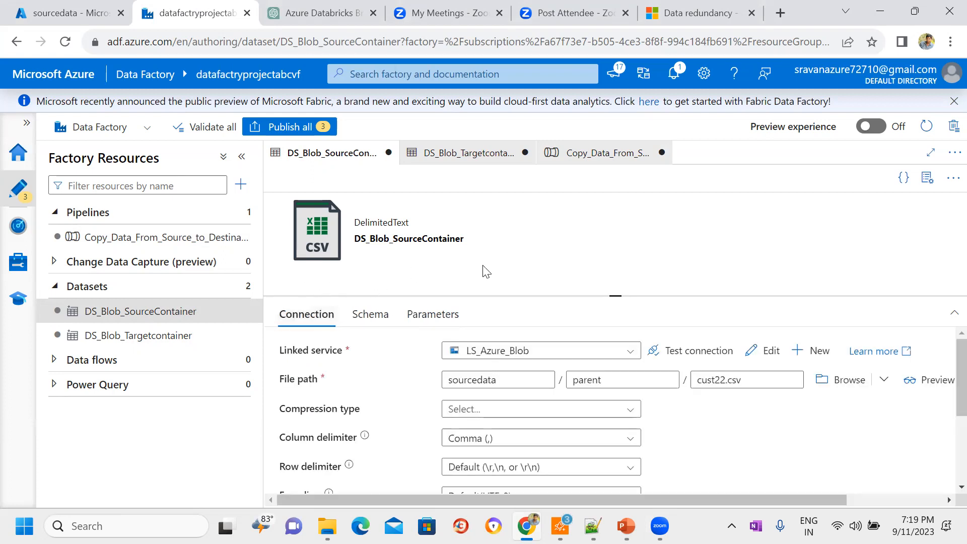
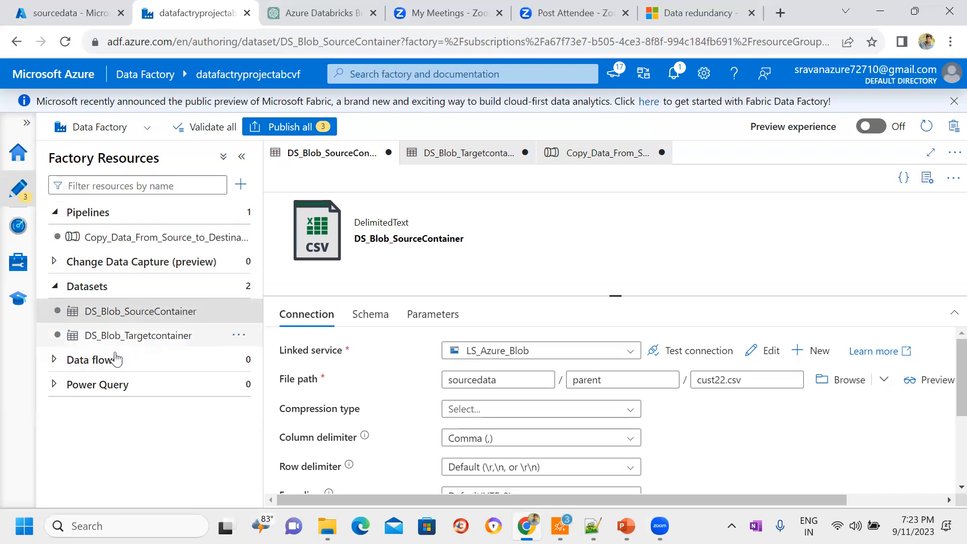
Step: Expand the Data flows group in Factory Resources and open its creation options
left_click(54, 360)
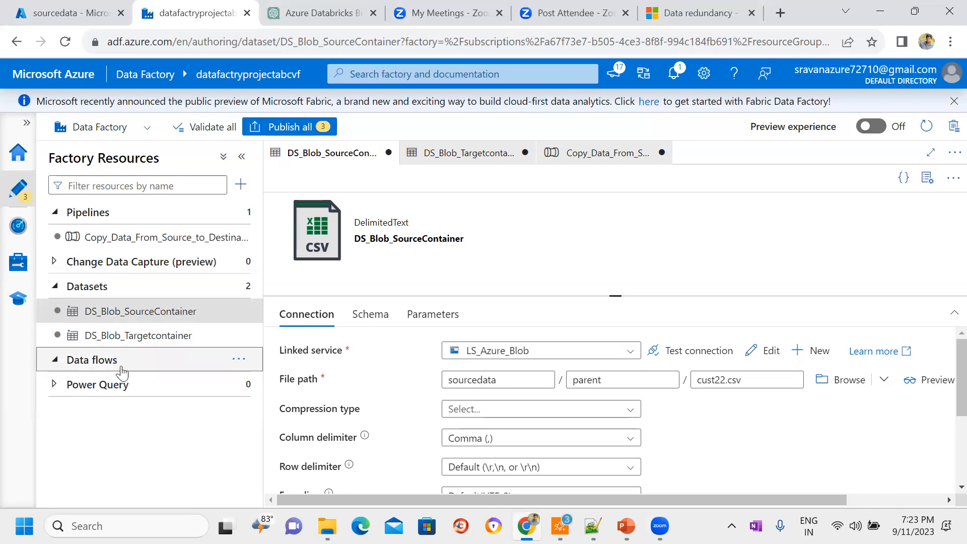
left_click(247, 362)
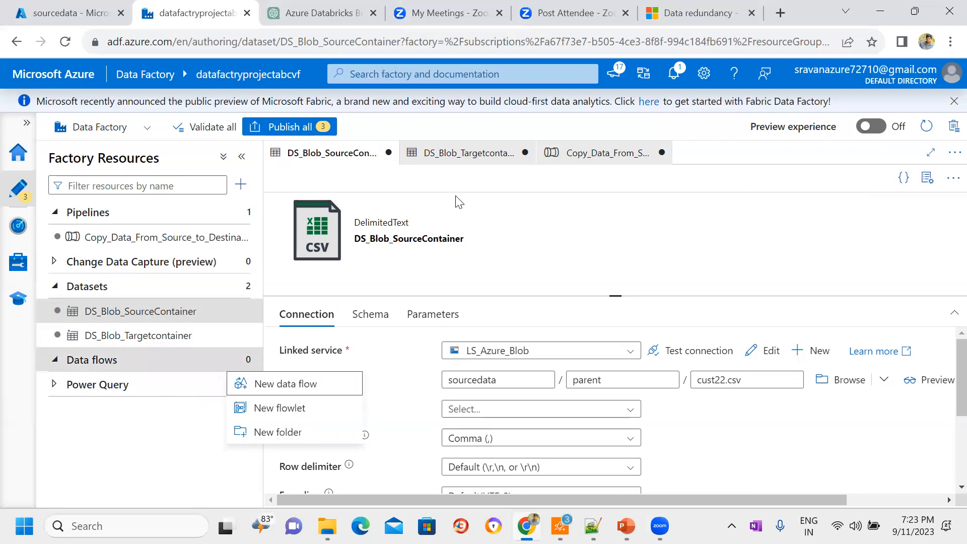
Step: Switch to the Azure portal, examine the root contents of the sourcedata container and return to the container list
left_click(119, 4)
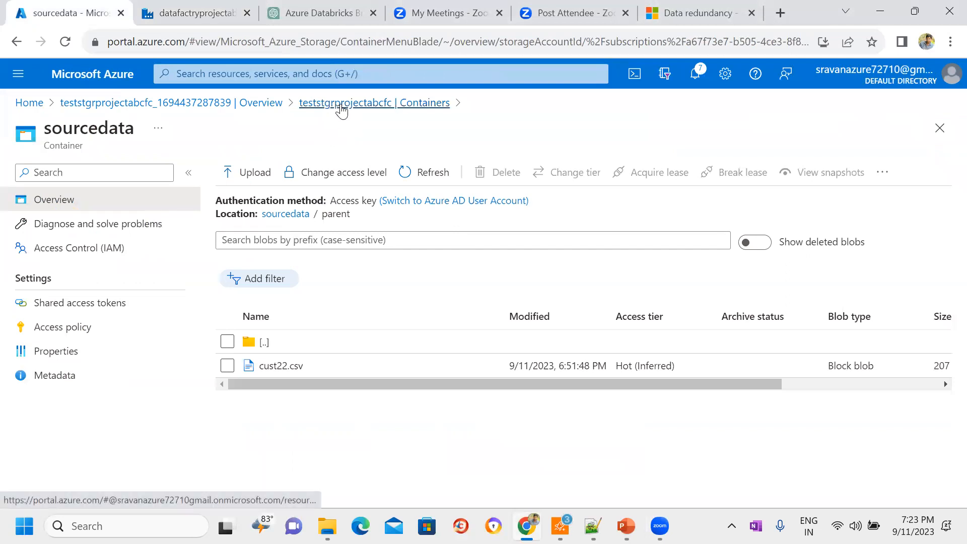
left_click(347, 104)
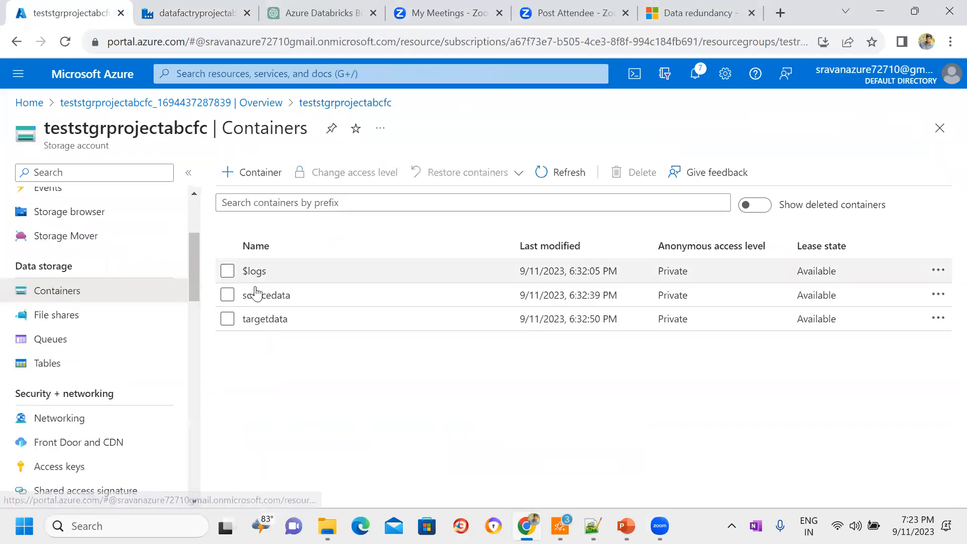
left_click(262, 296)
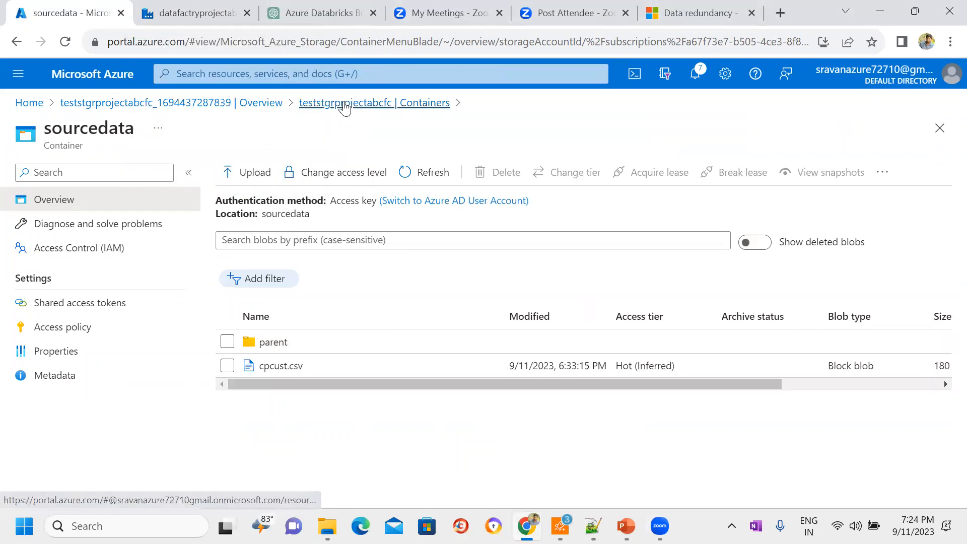
left_click(346, 103)
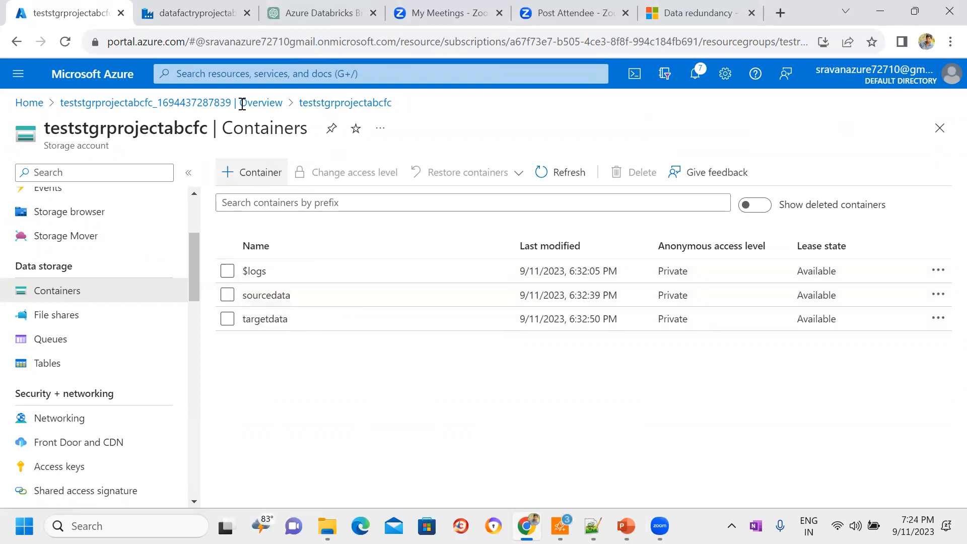
Step: Create a new data flow in Data Factory and turn on data flow debug with AutoResolveIntegrationRuntime and 1 hour time to live
left_click(198, 6)
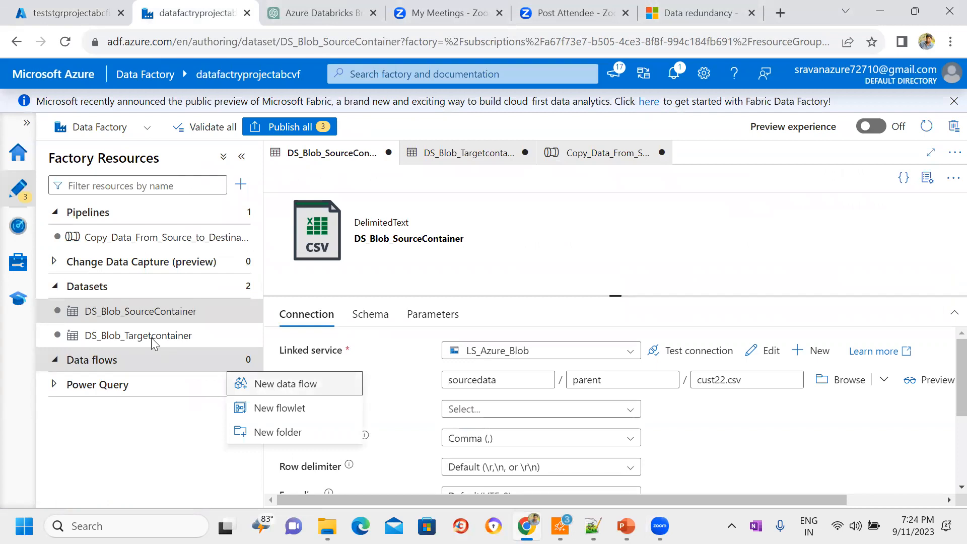
key("Return")
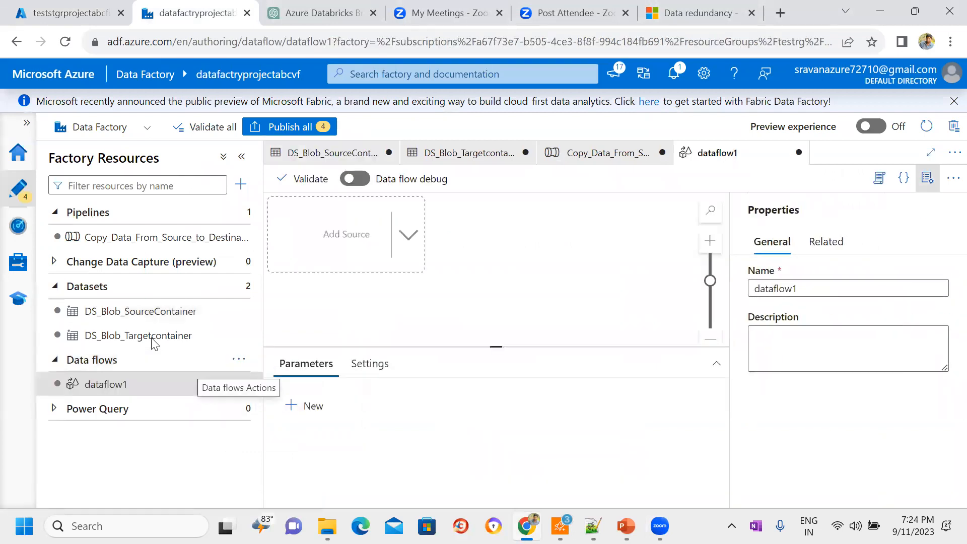
left_click(927, 178)
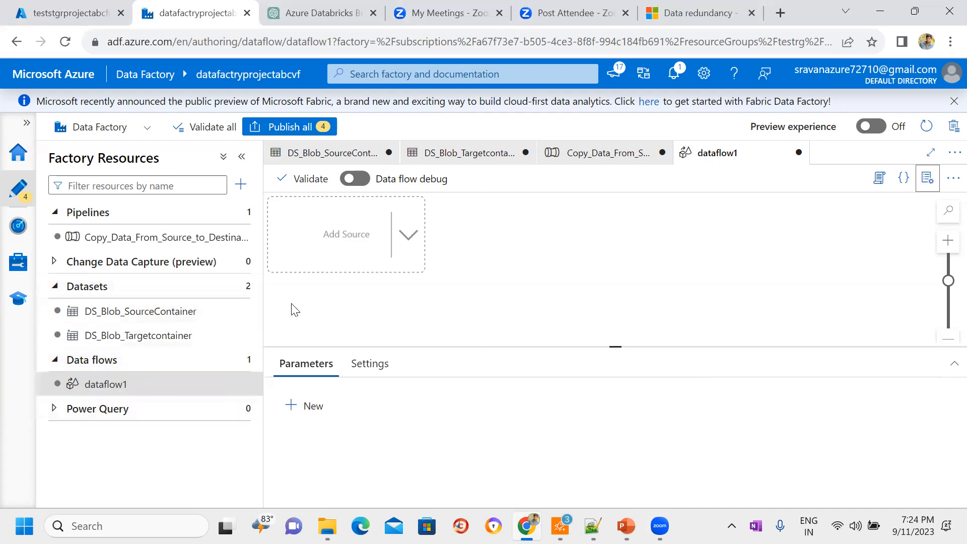
left_click(360, 179)
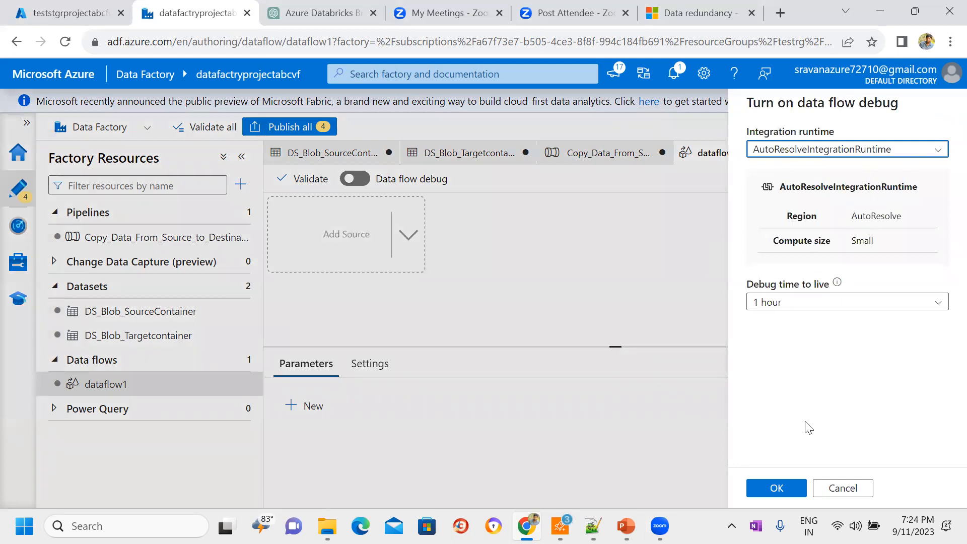
left_click(776, 489)
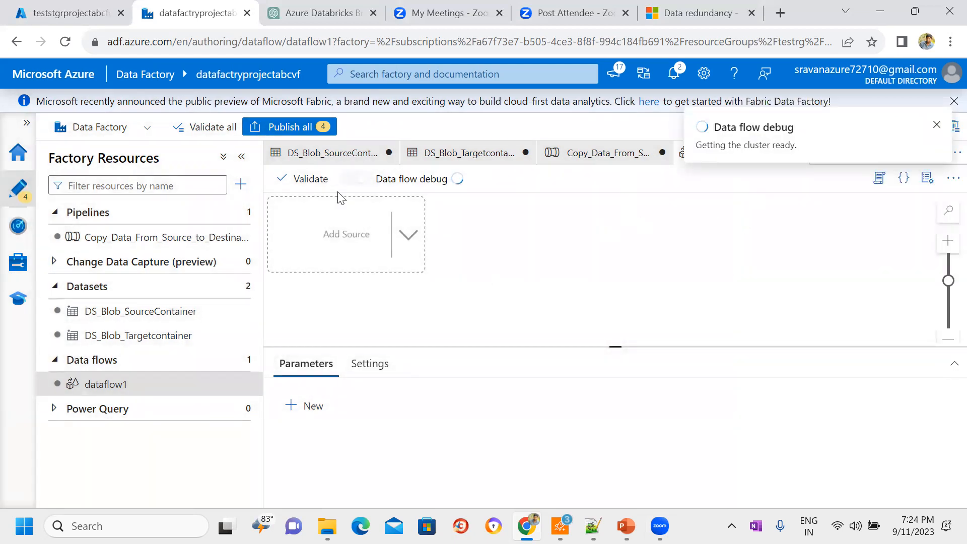
Step: Add a source to the data flow and enlarge its settings area
left_click(352, 235)
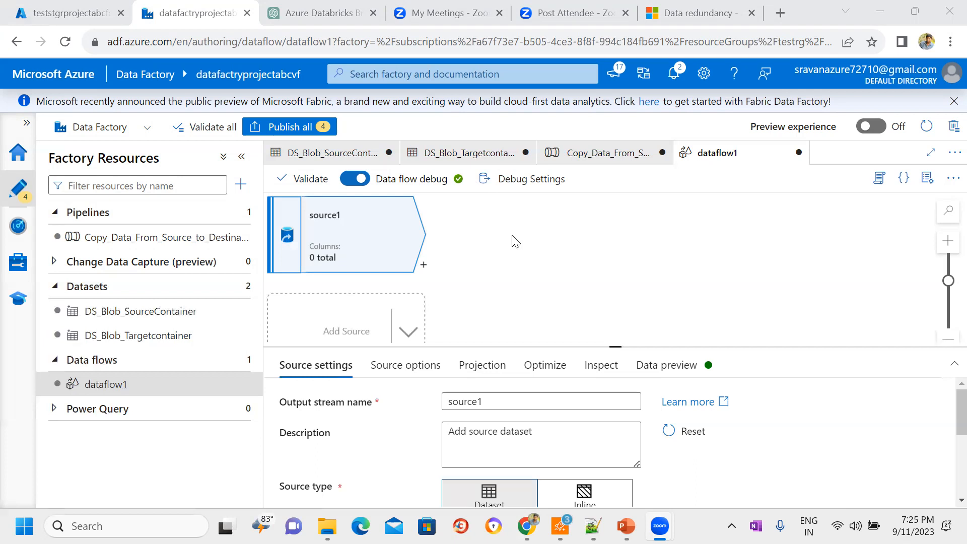
left_click(322, 237)
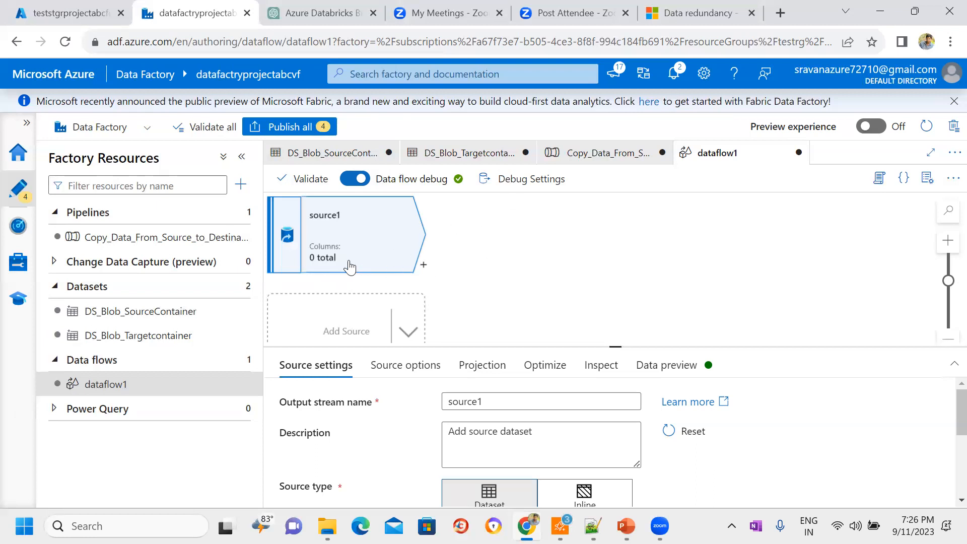
left_click(111, 386)
left_click_drag(607, 347, 596, 281)
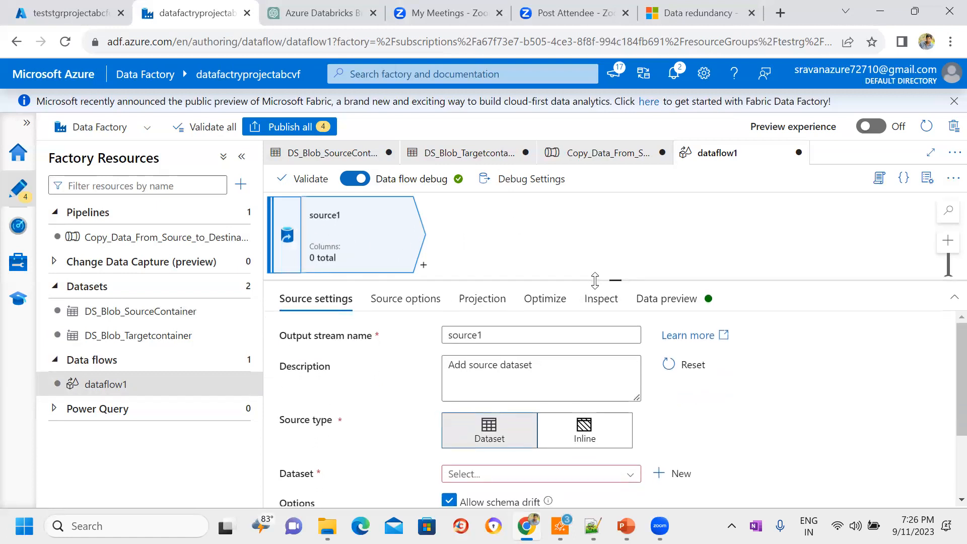
Step: Compare the source's partition options and set its partitioning to Single partition
left_click(408, 302)
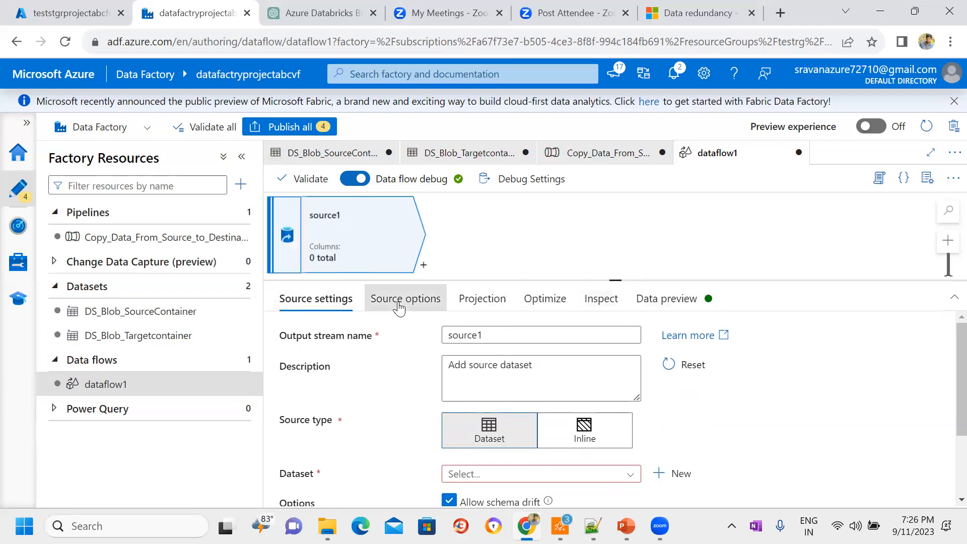
left_click(470, 305)
left_click(538, 302)
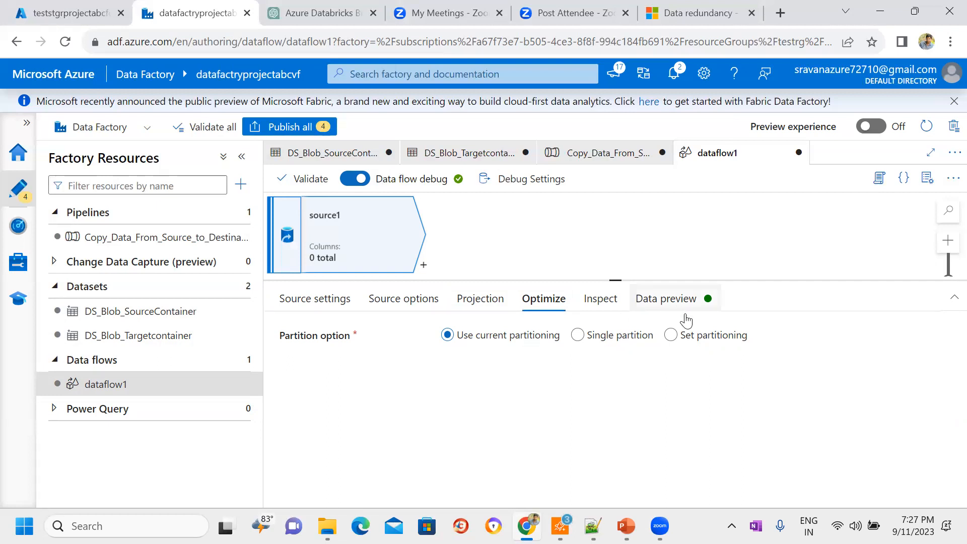
left_click(692, 343)
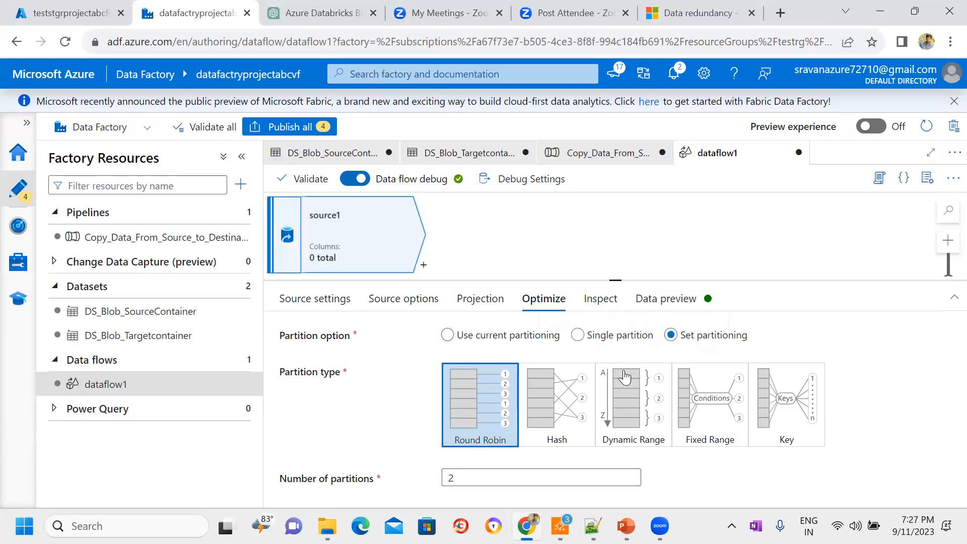
left_click(578, 336)
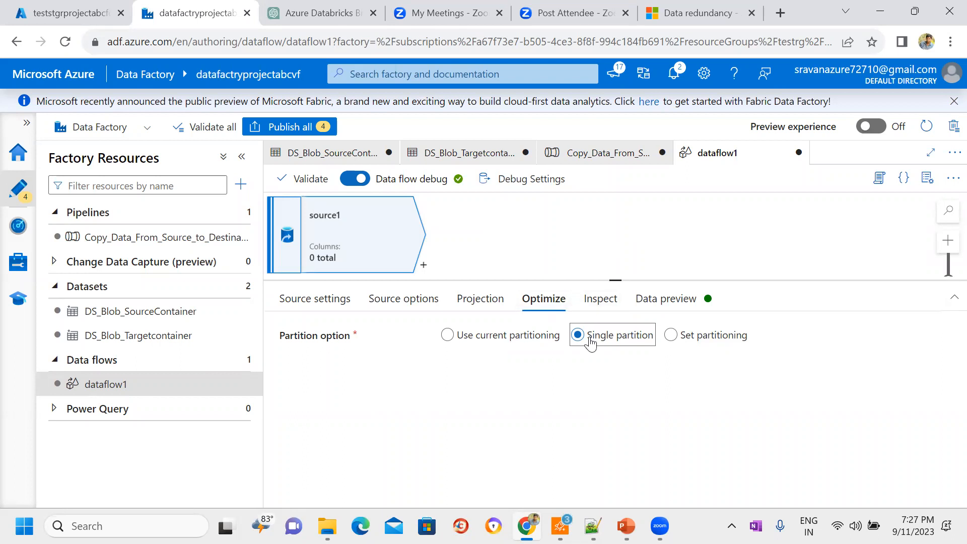
Step: Review the source's output stream name and assign DS_Blob_SourceContainer as its dataset
left_click(309, 307)
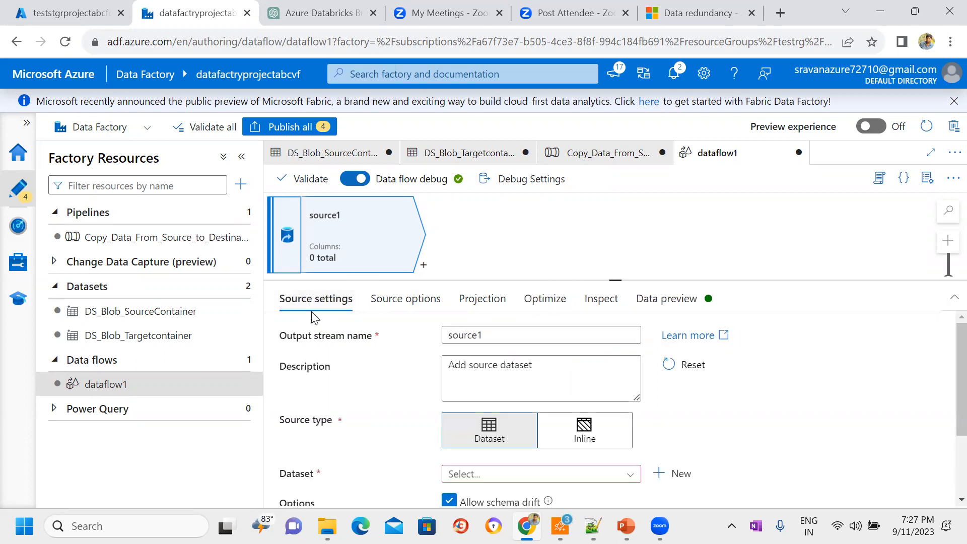
left_click(498, 336)
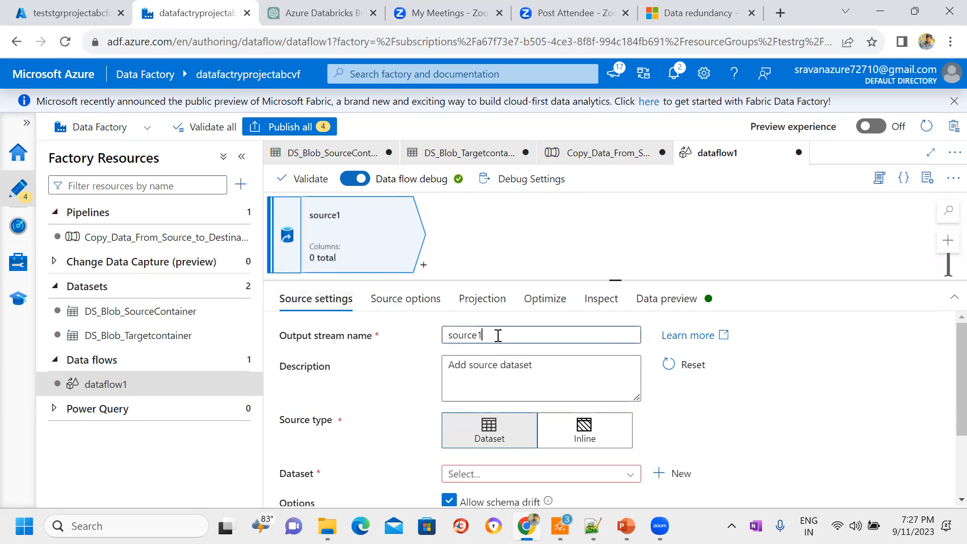
left_click_drag(498, 336, 445, 337)
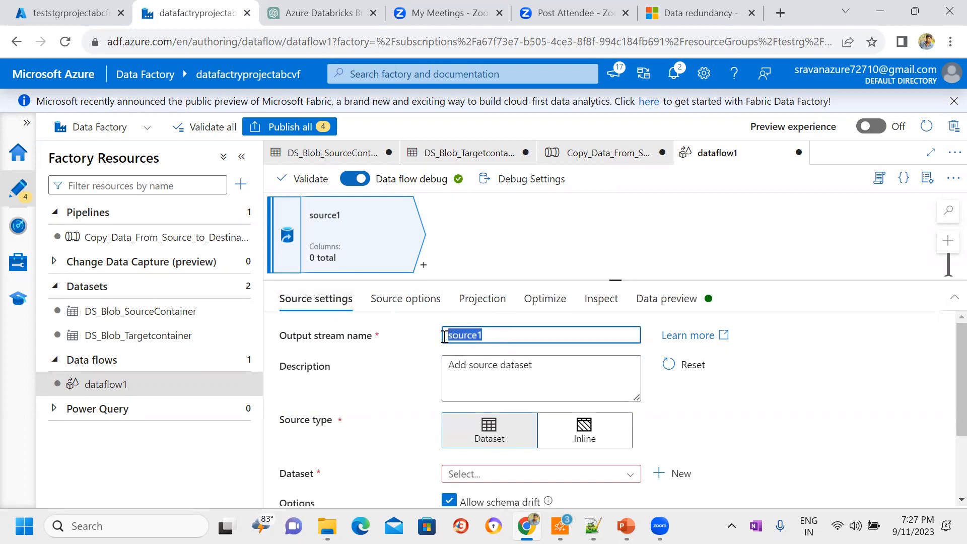
left_click(500, 334)
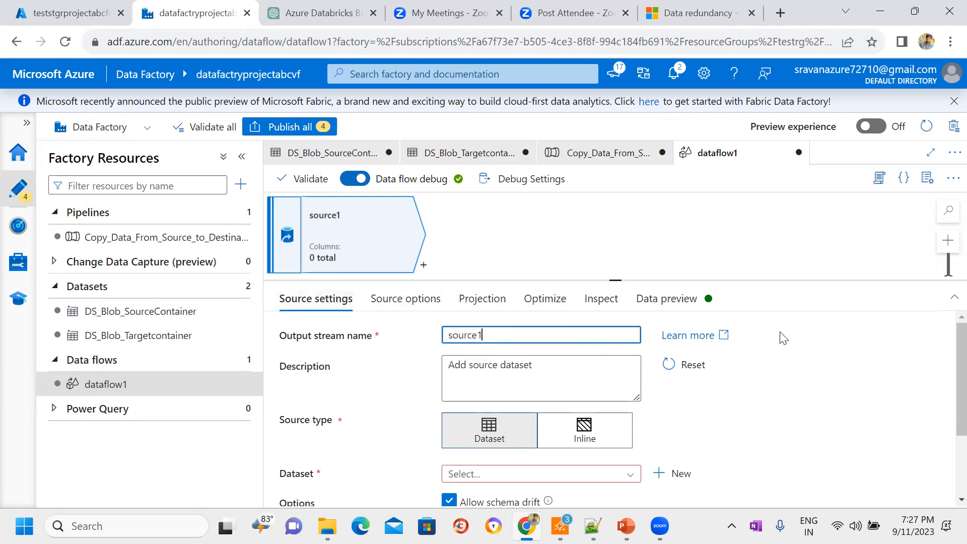
left_click_drag(958, 328, 957, 391)
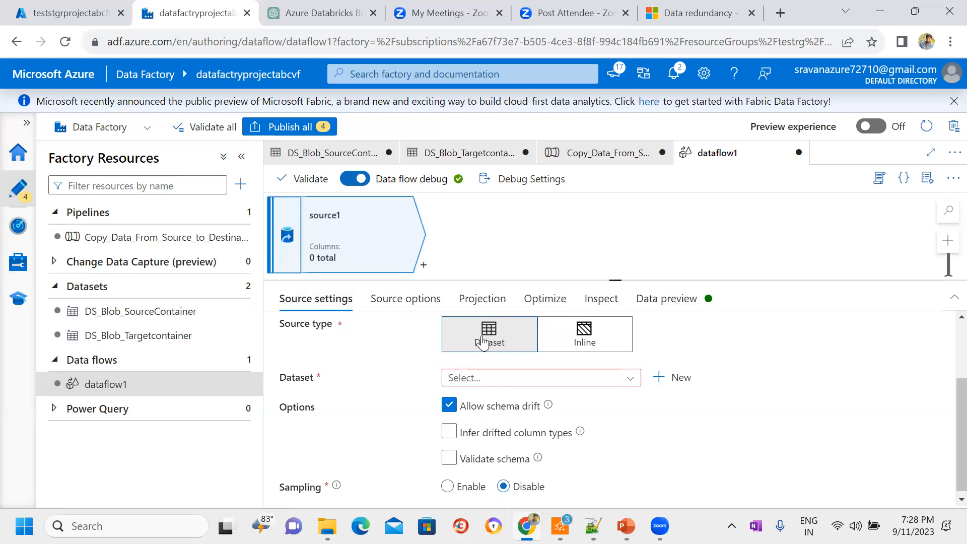
left_click(611, 379)
left_click(556, 398)
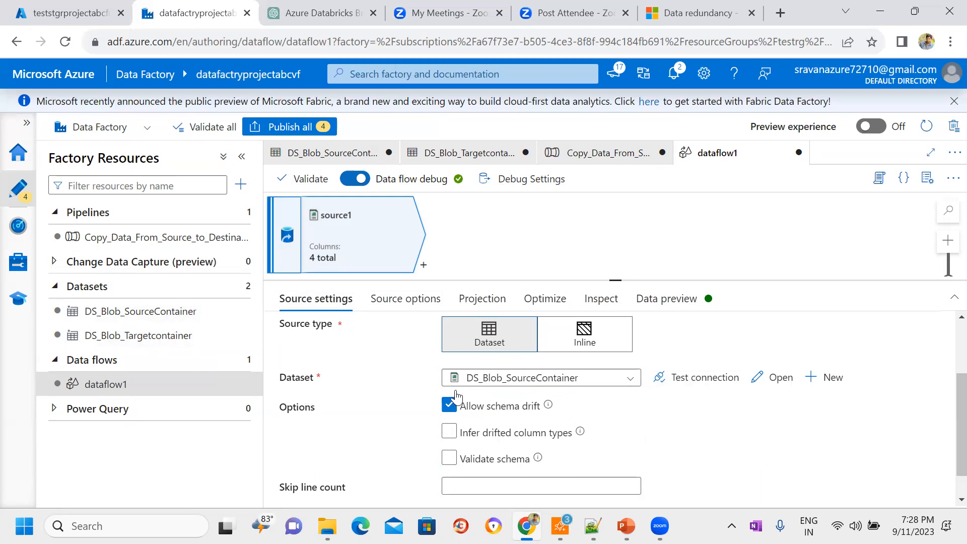
Step: Examine the wildcard paths and remaining source options of source1
left_click(388, 301)
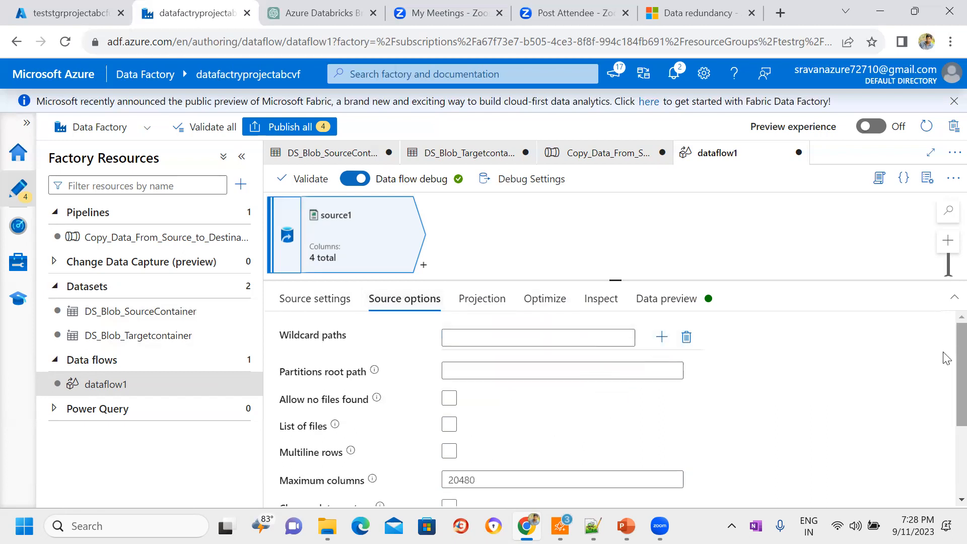
scroll(947, 443, "down", 3)
scroll(946, 445, "up", 3)
left_click(455, 341)
Step: Set the Credit_ID column's type to integer and Credit_score to long in the source projection
left_click(479, 302)
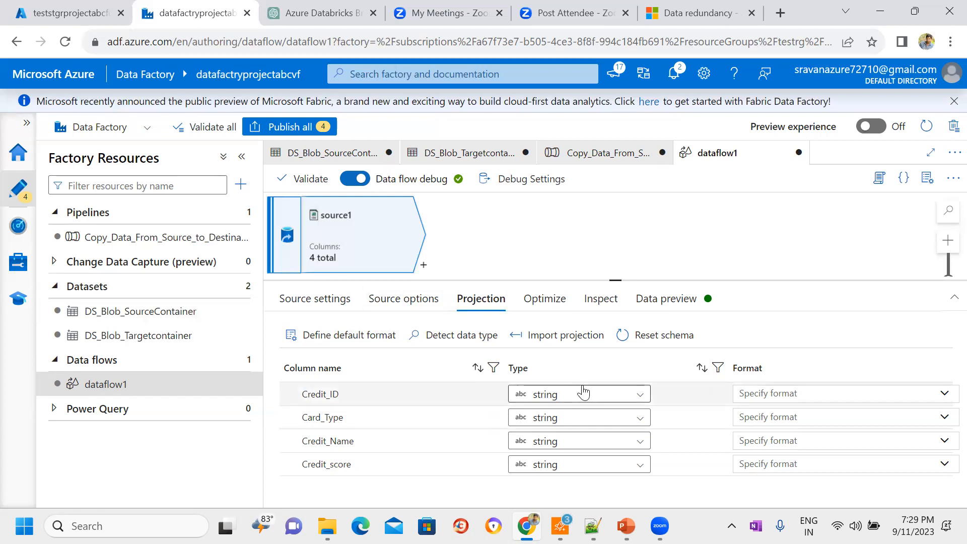
left_click(643, 400)
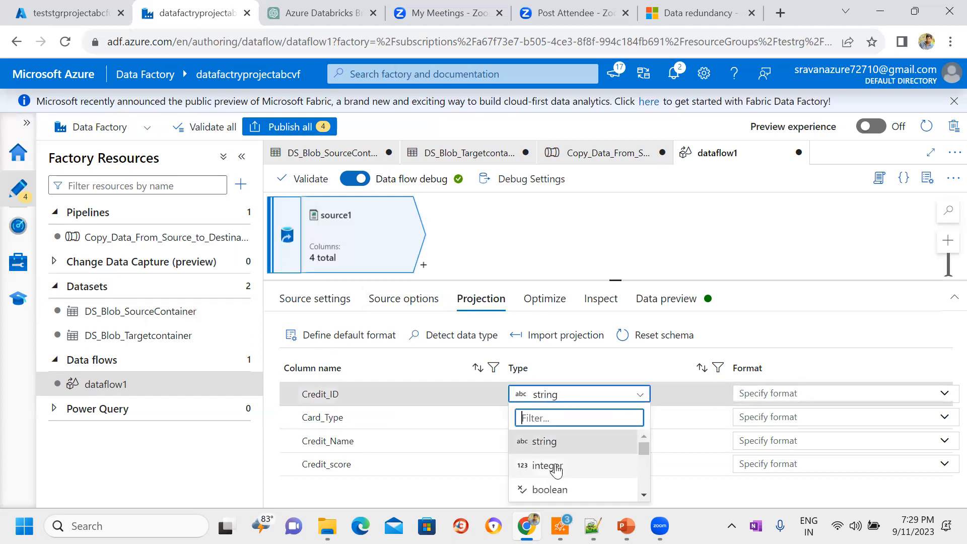
left_click(556, 467)
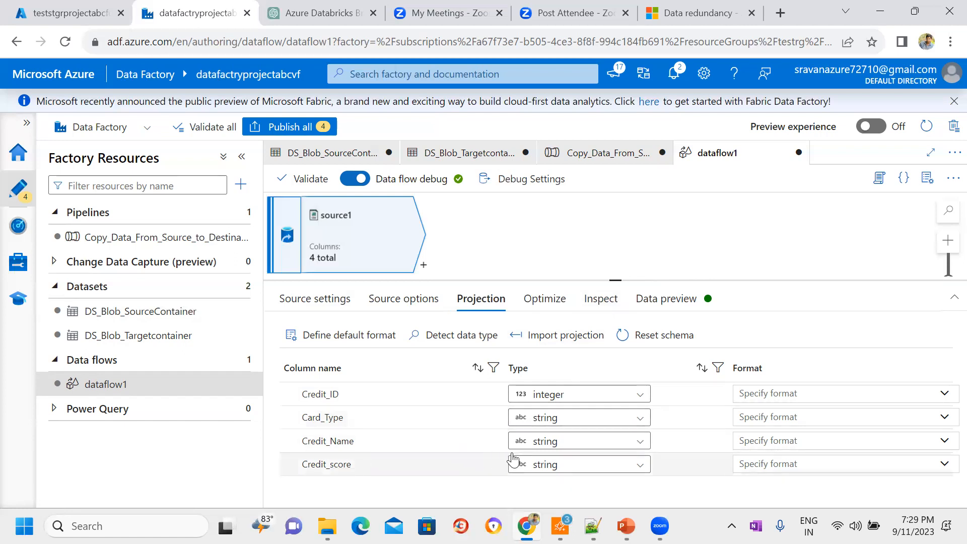
left_click(639, 466)
type("long")
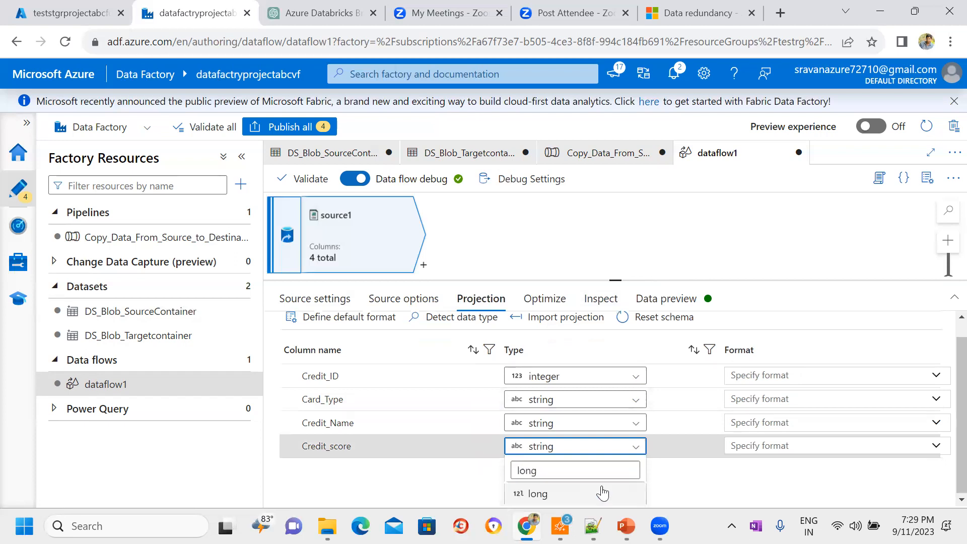
left_click(548, 496)
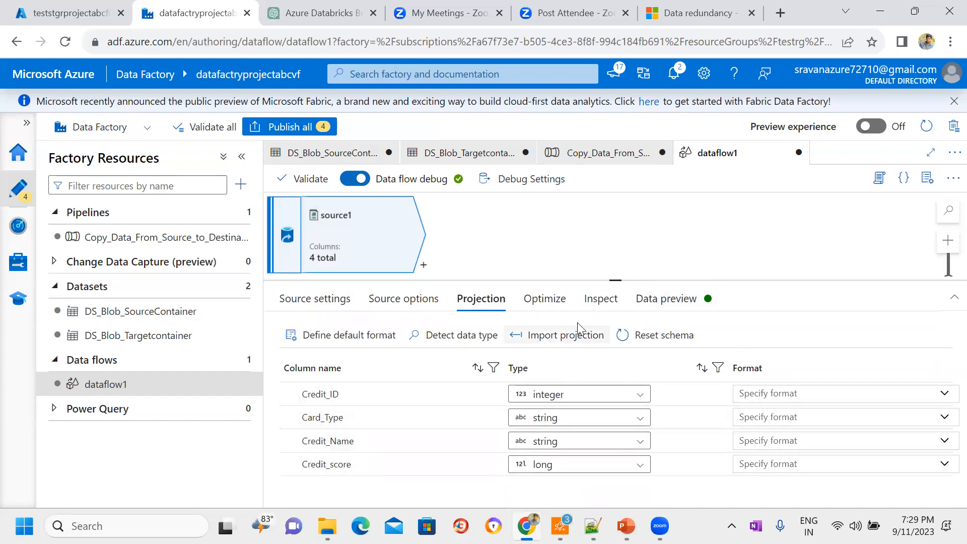
Step: Review source1's partitioning and column types, and load its data preview with a resized pane
left_click(552, 302)
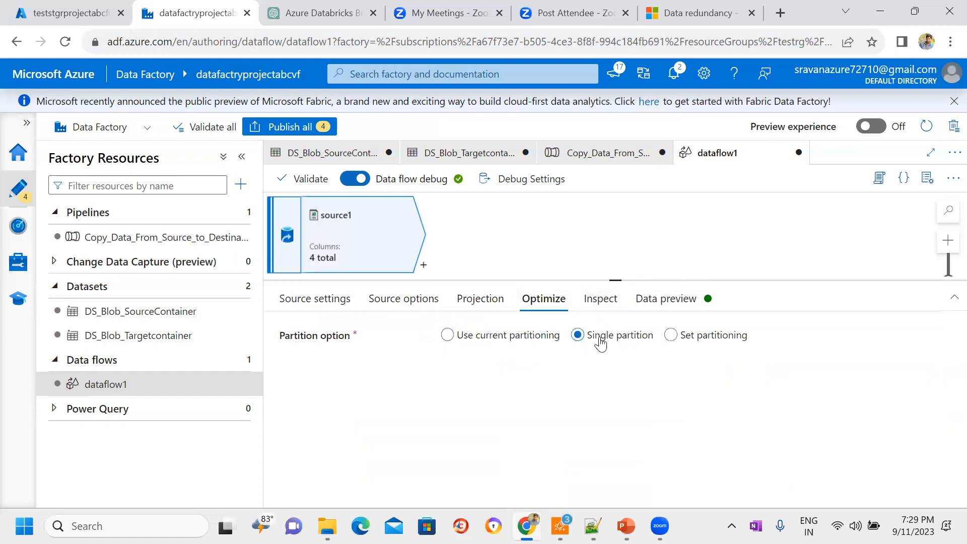
left_click(600, 302)
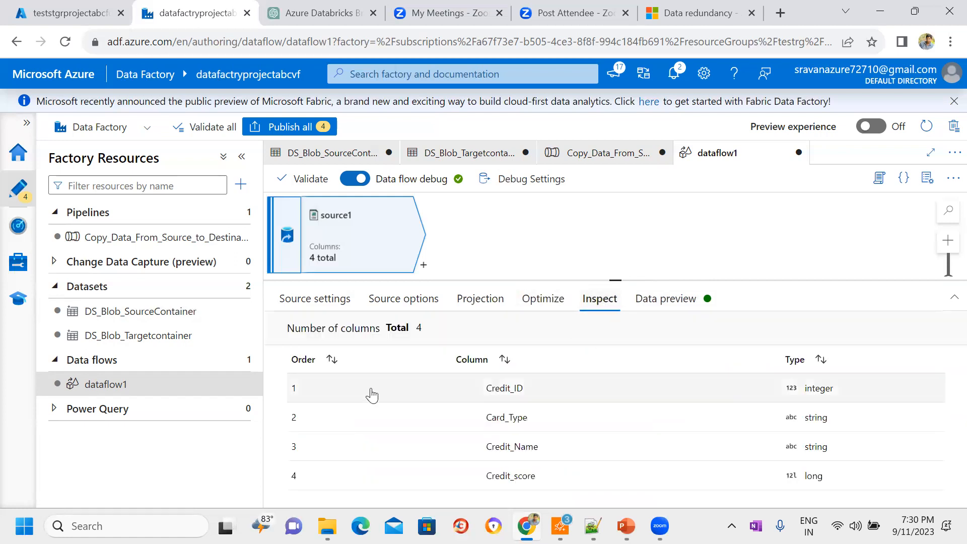
left_click(675, 302)
left_click(321, 358)
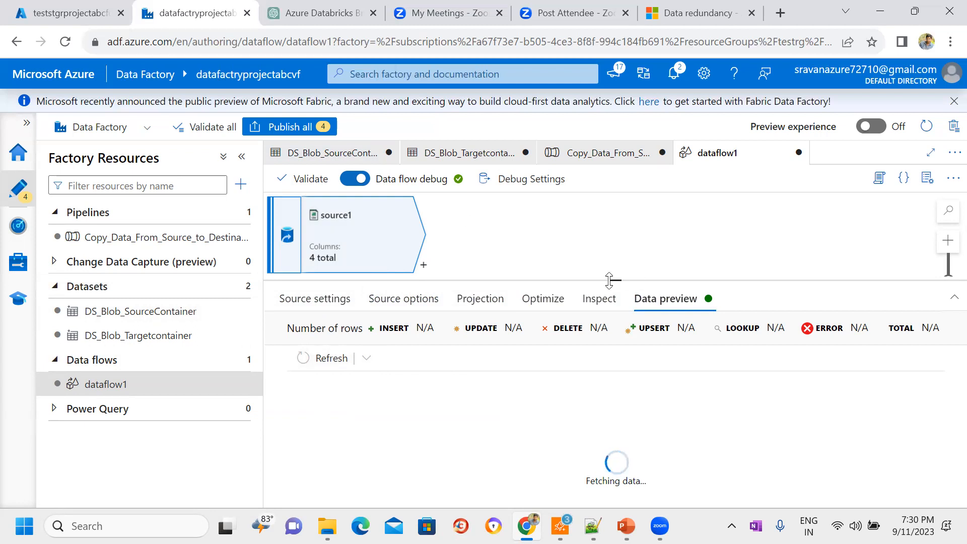
left_click_drag(608, 297, 608, 326)
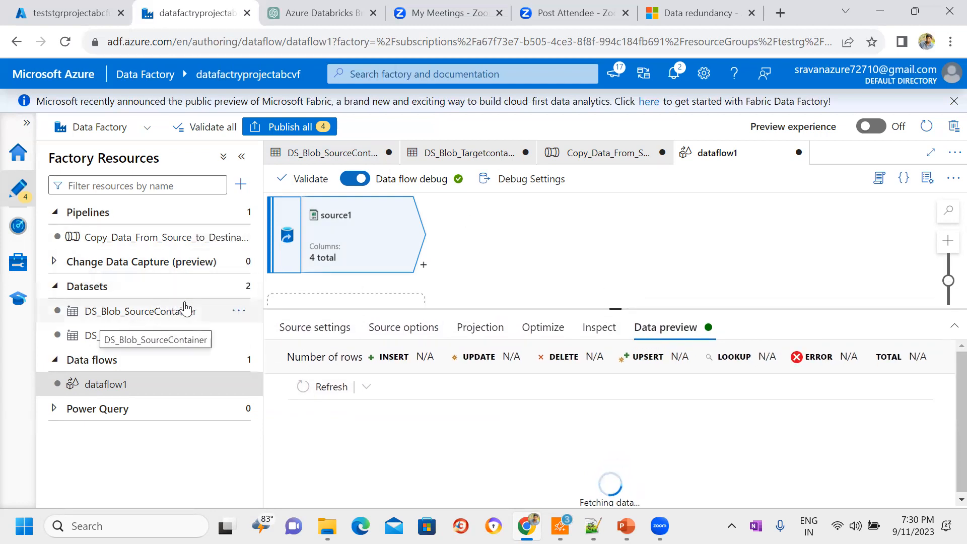
left_click_drag(615, 309, 614, 286)
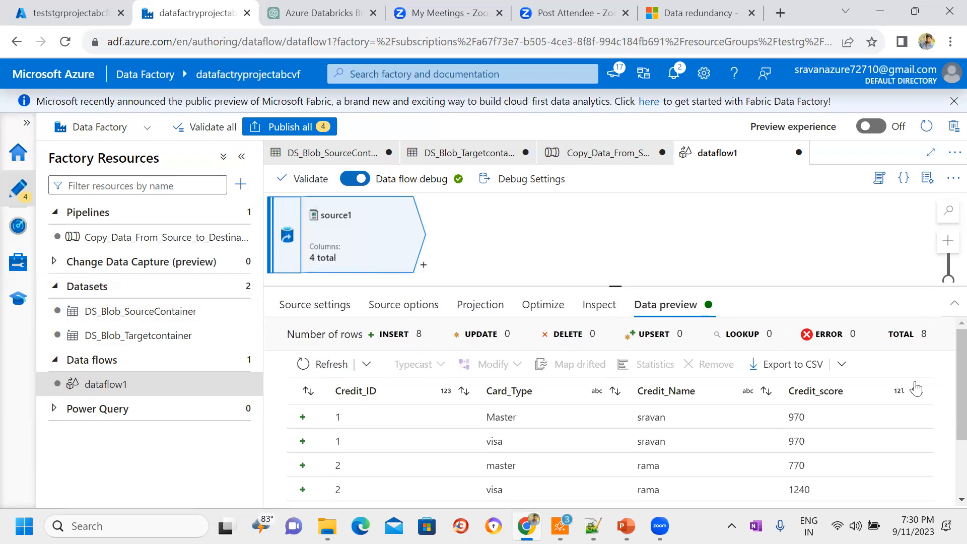
Step: Examine source1's previewed rows, including the Master and visa entries in the Card_Type column
scroll(946, 418, "down", 1)
scroll(946, 420, "down", 1)
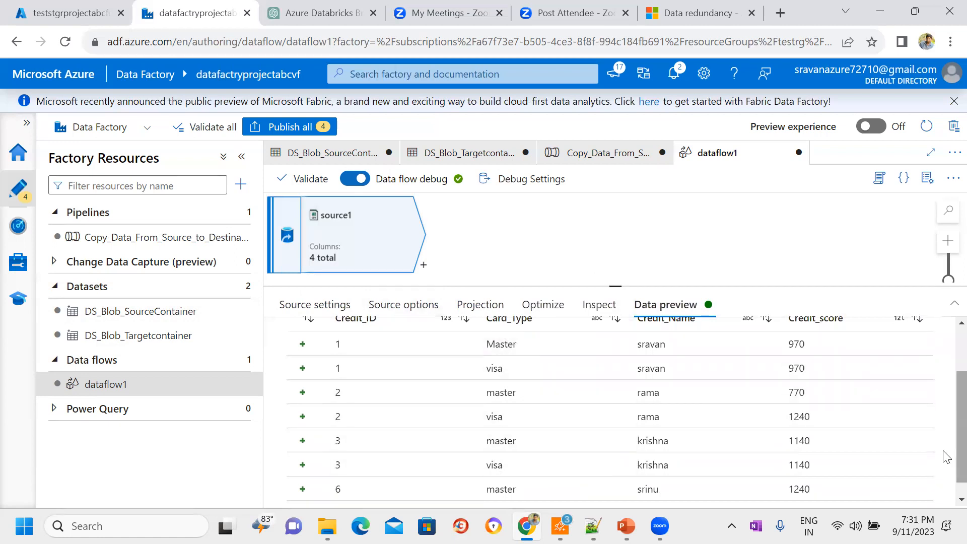
scroll(945, 468, "down", 1)
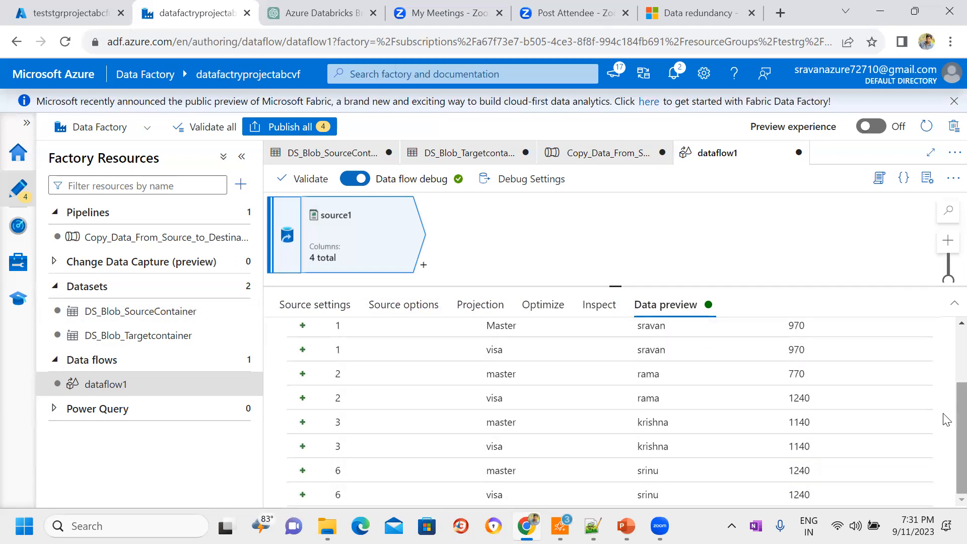
scroll(948, 393, "up", 2)
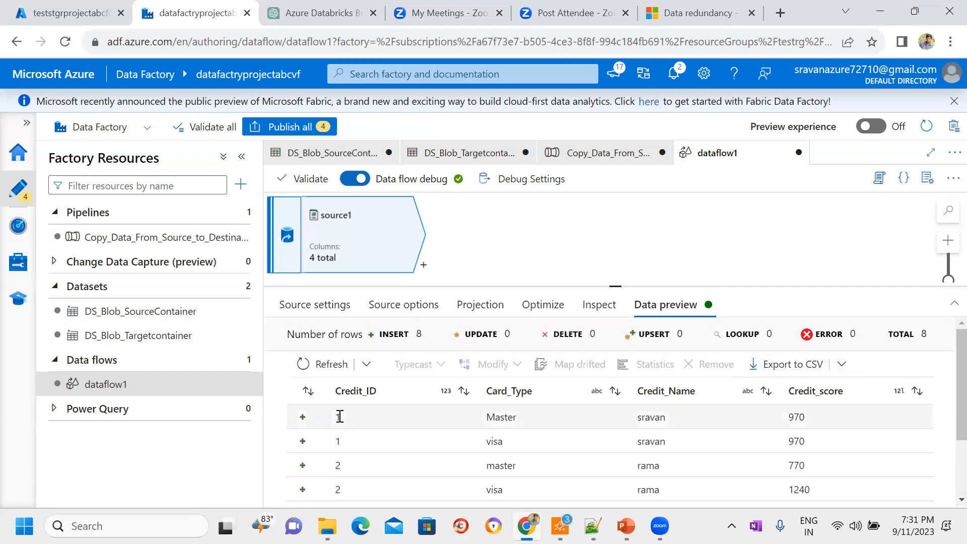
double_click(487, 417)
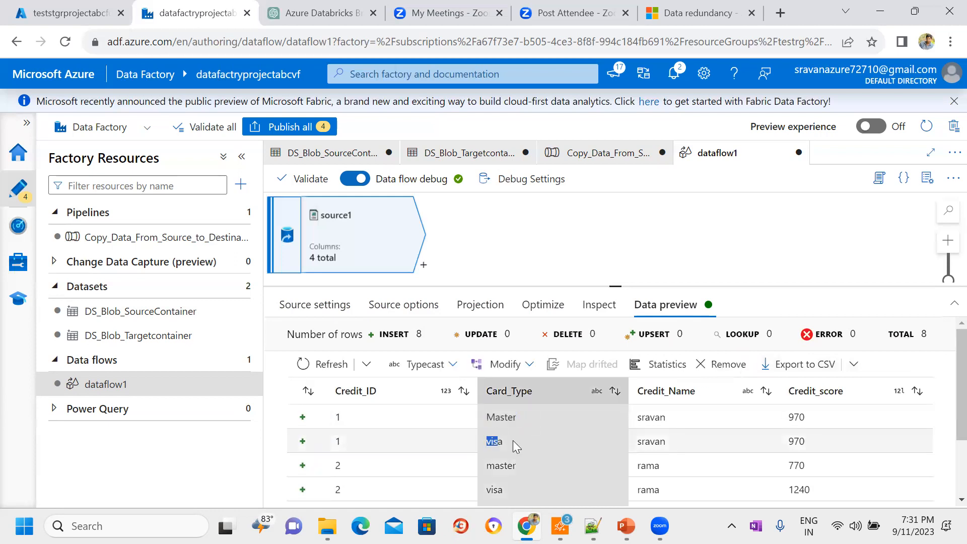
left_click(598, 227)
left_click(366, 242)
left_click(524, 243)
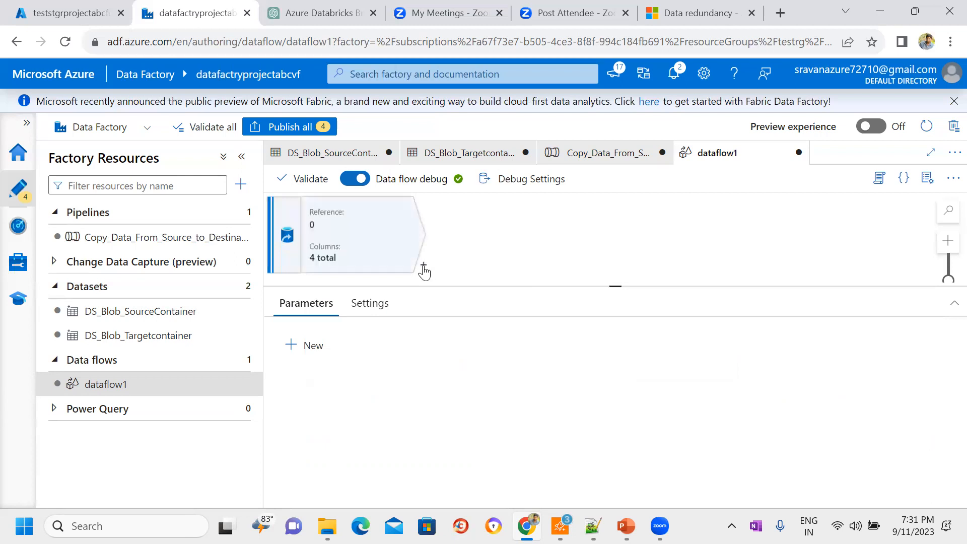
Step: Look over the transformations that can be added after source1, and close the list without adding one
left_click(423, 267)
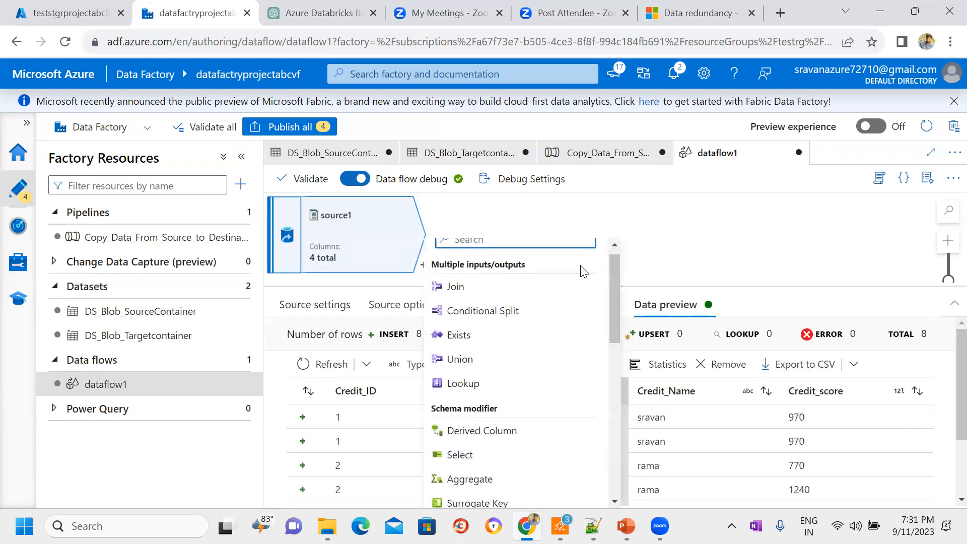
left_click_drag(615, 273, 625, 292)
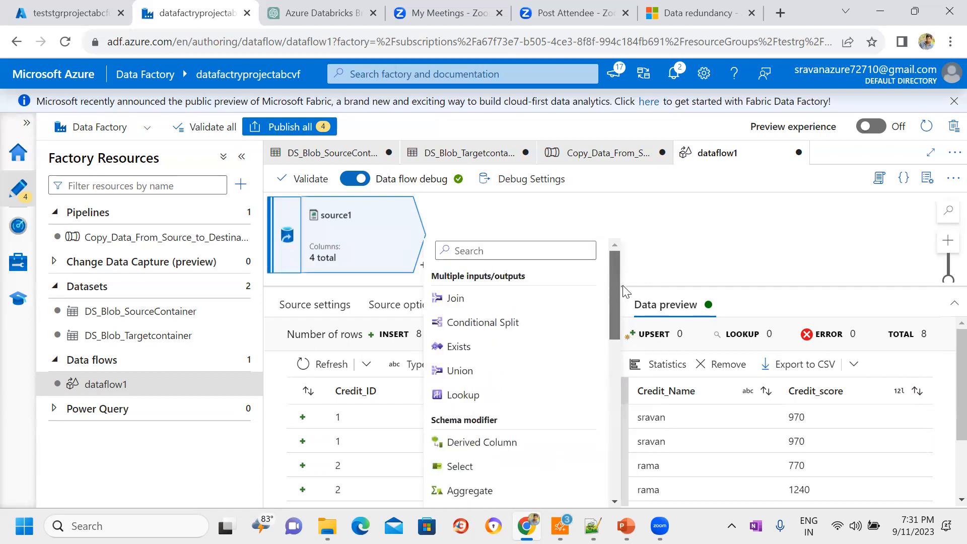
scroll(619, 306, "down", 2)
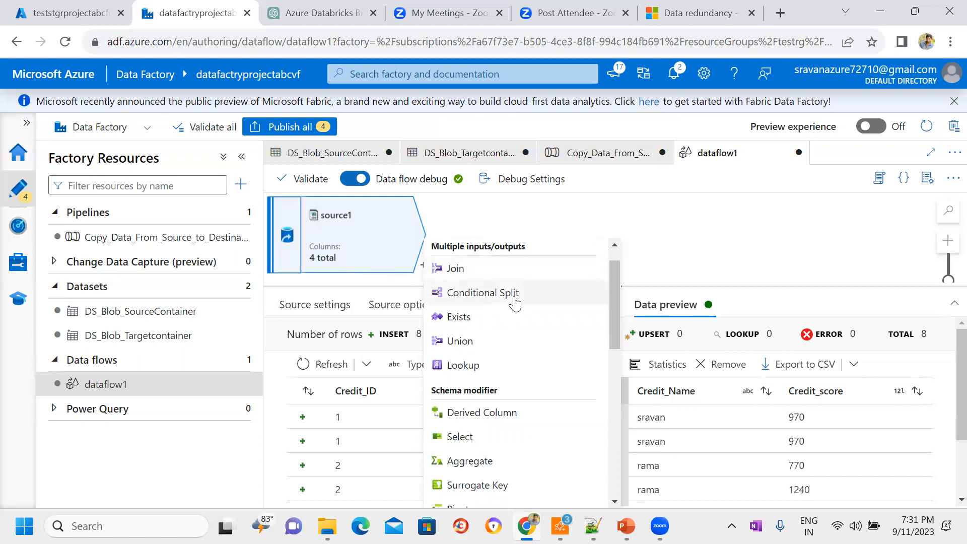
left_click(718, 230)
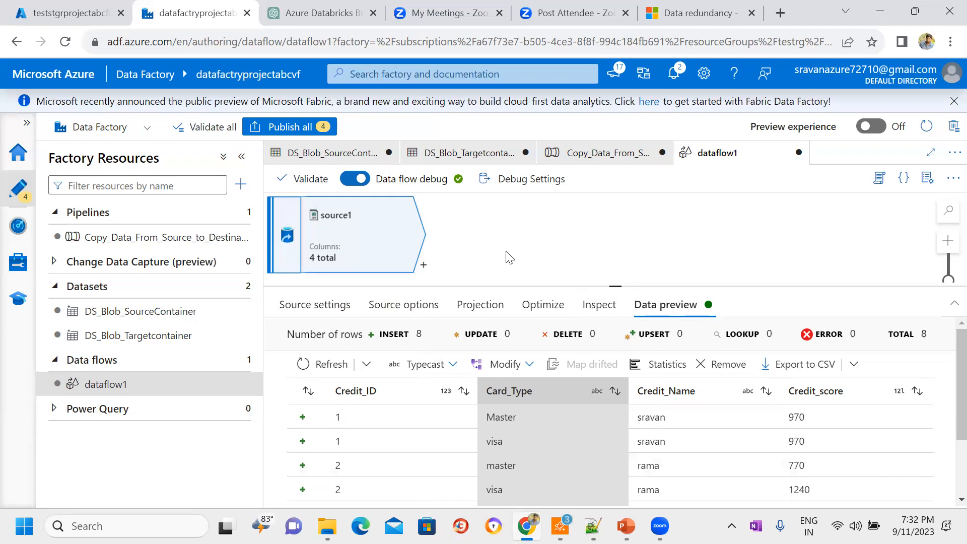
Step: Browse the schema, formatter and row modifier transformations available after source1, and add a Sink to it
left_click(424, 265)
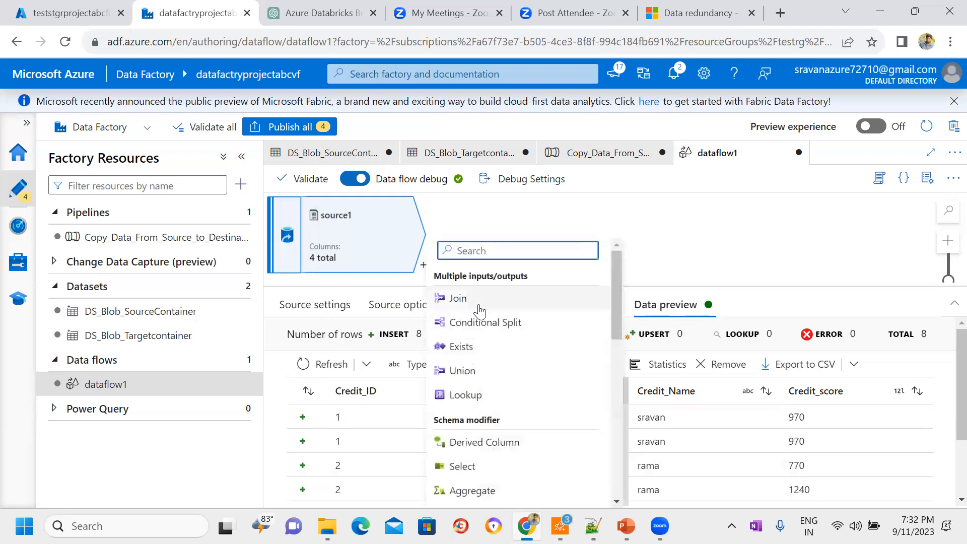
left_click(415, 175)
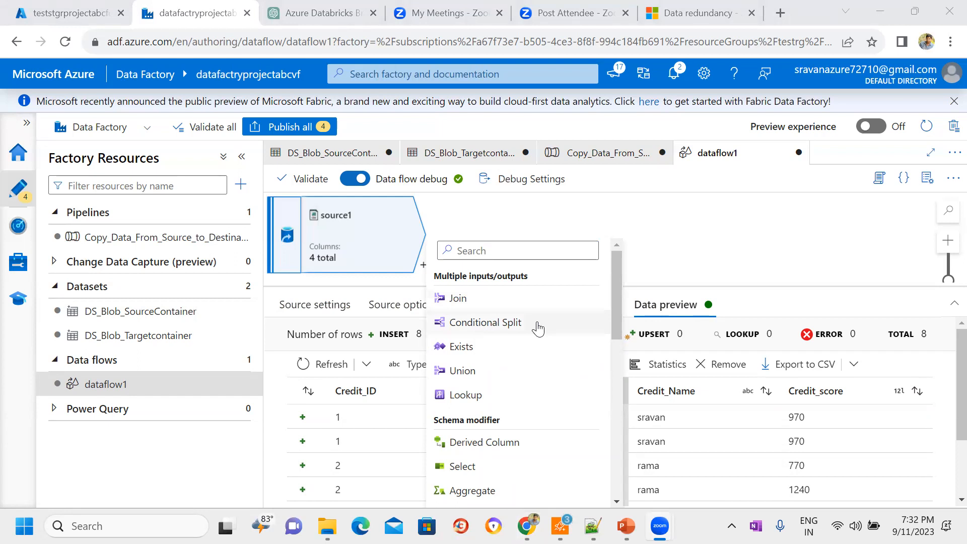
left_click(614, 283)
left_click_drag(614, 282, 609, 359)
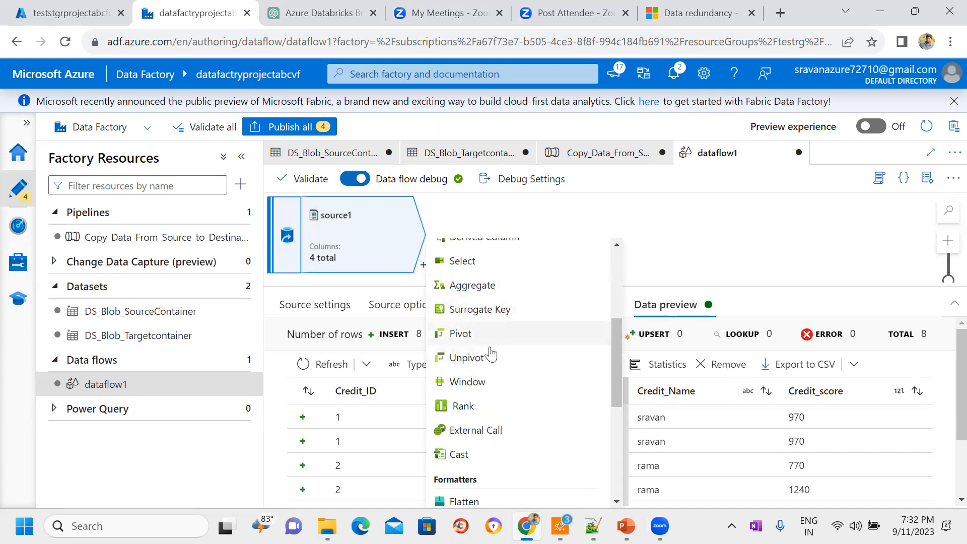
left_click_drag(616, 352, 617, 371)
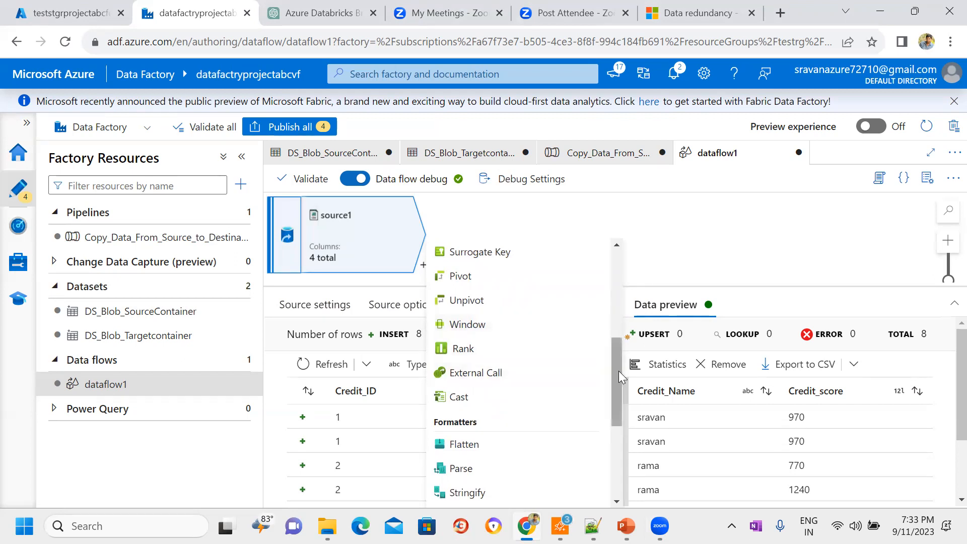
left_click_drag(619, 371, 618, 408)
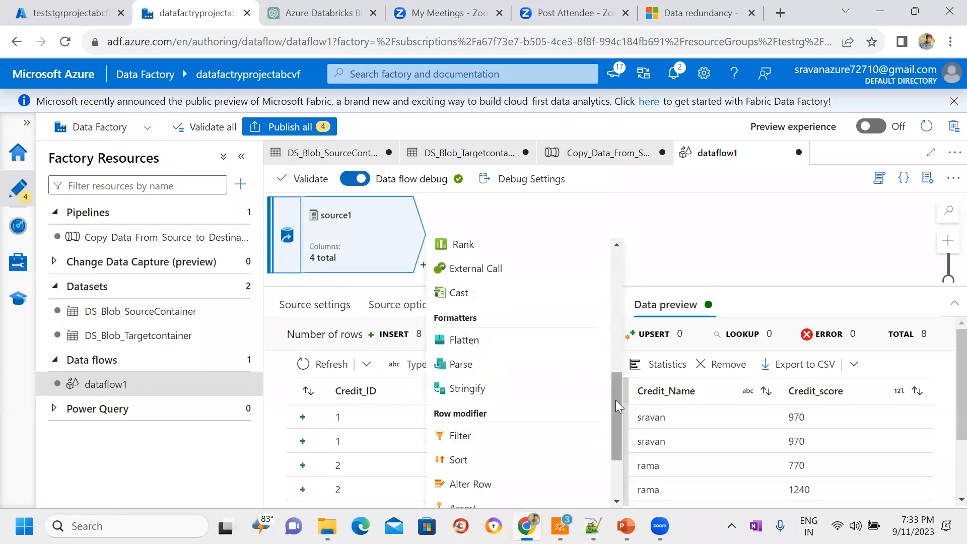
left_click_drag(616, 402, 616, 445)
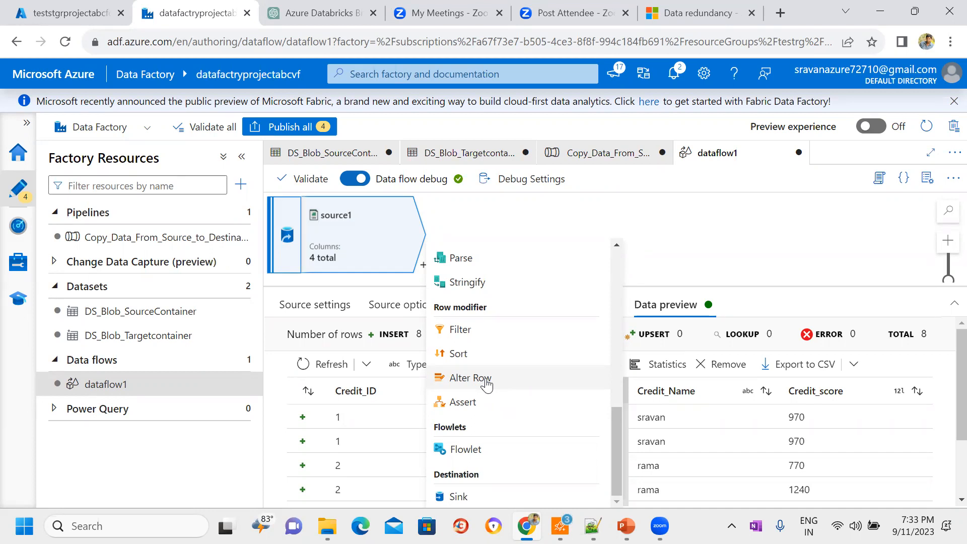
left_click(459, 496)
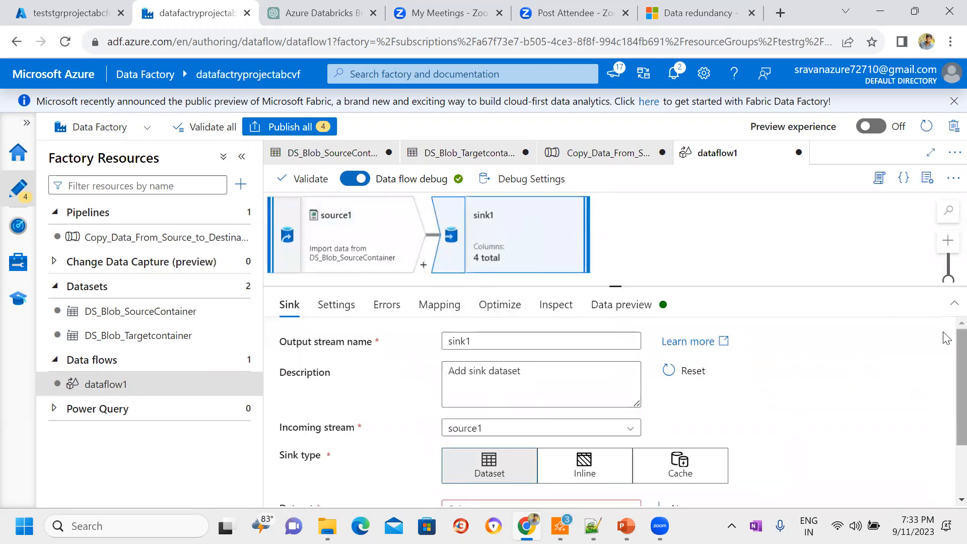
Step: Assign DS_Blob_Targetcontainer as the dataset of sink1
scroll(946, 337, "down", 2)
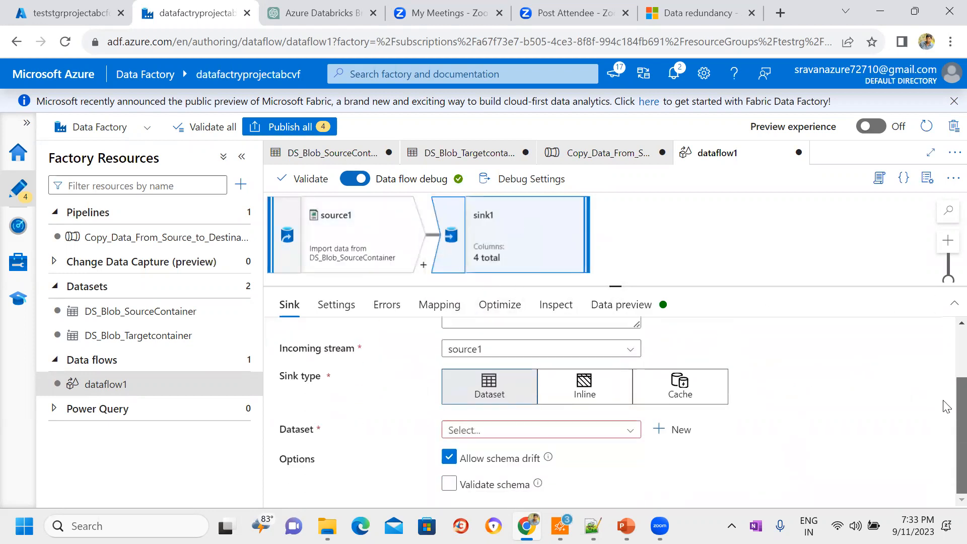
left_click(627, 434)
left_click(546, 474)
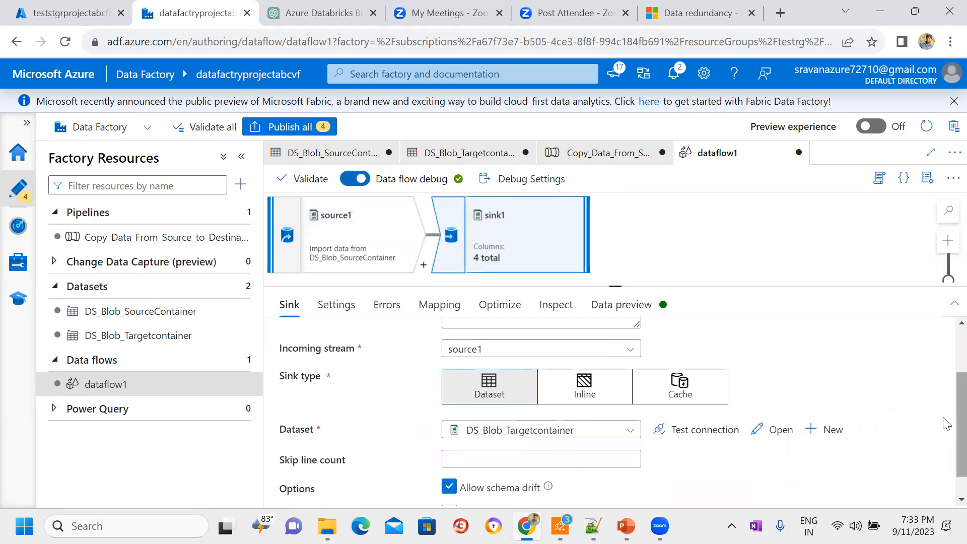
scroll(946, 424, "up", 2)
Step: Review sink1's file settings, error handling and column mapping, and set its partition option to Single partition
left_click(325, 307)
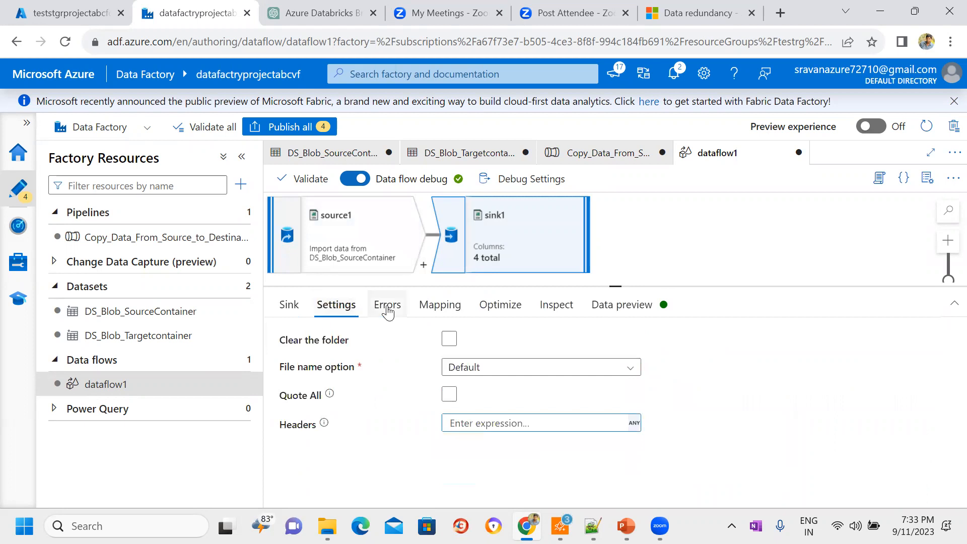
left_click(387, 312)
left_click(439, 306)
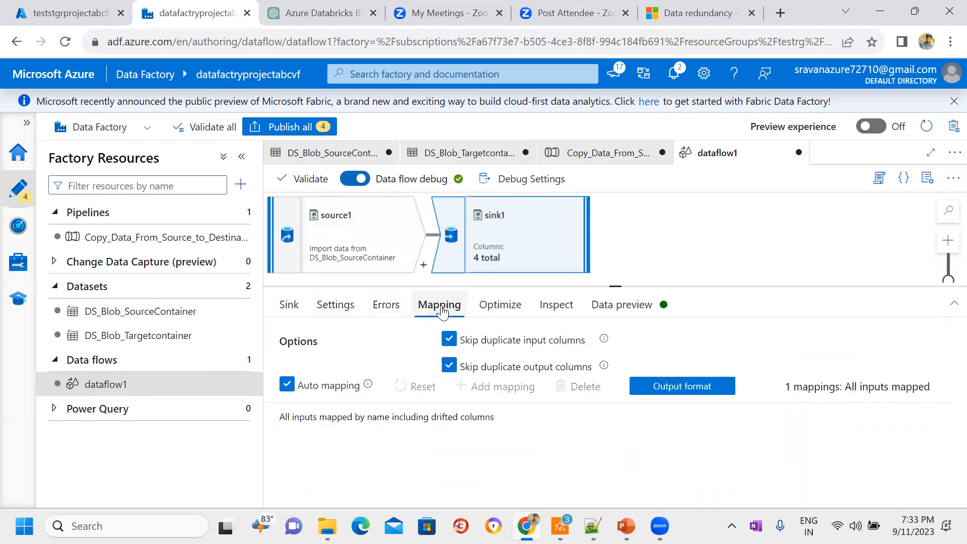
left_click(501, 308)
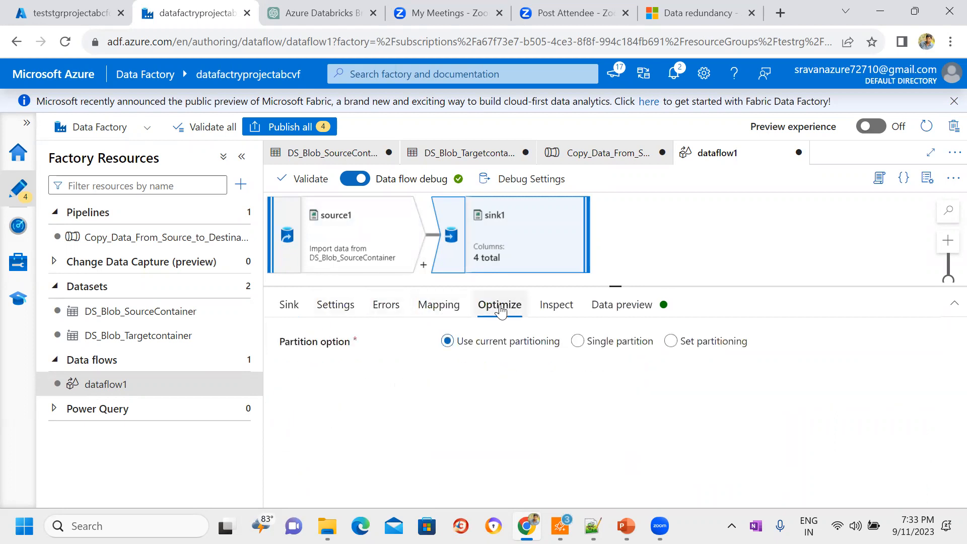
left_click(577, 341)
Step: Inspect sink1's output schema and fetch its data preview
left_click(557, 315)
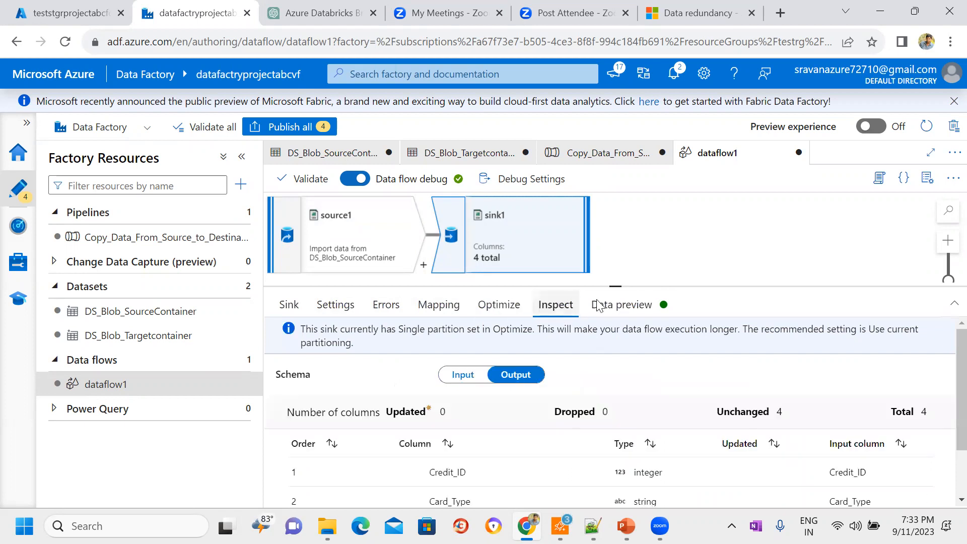
left_click(636, 305)
left_click(305, 366)
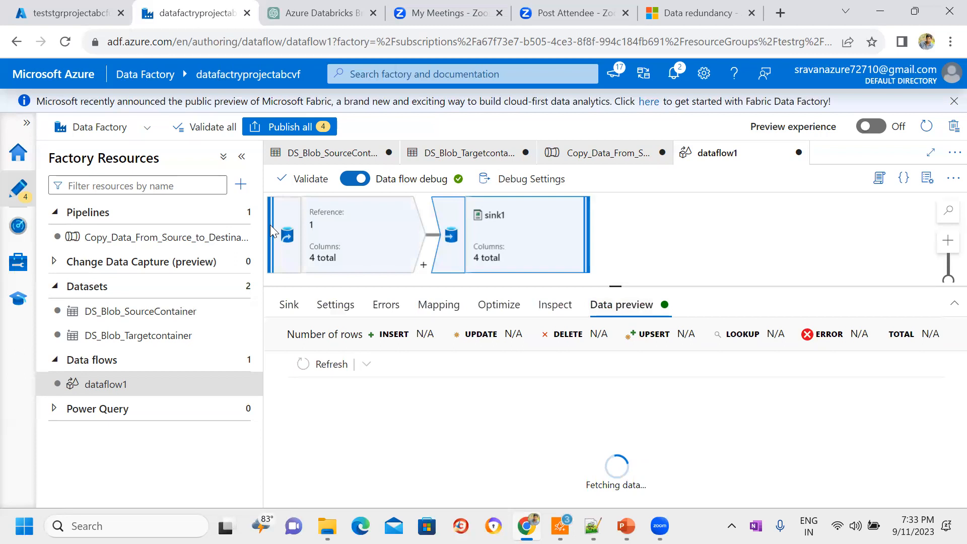
Step: Switch to the Azure portal and delete cust22.csv from the storage account's targetdata container
left_click(72, 13)
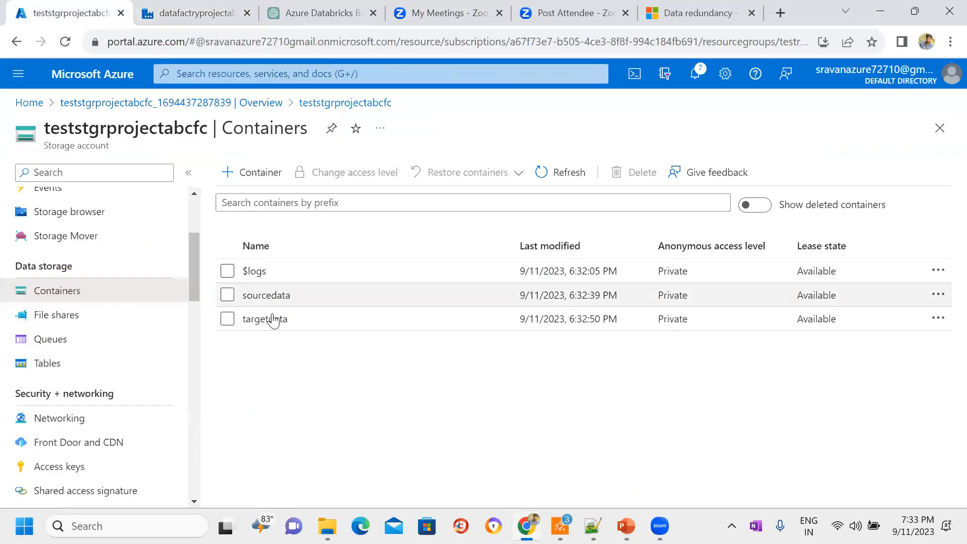
left_click(272, 319)
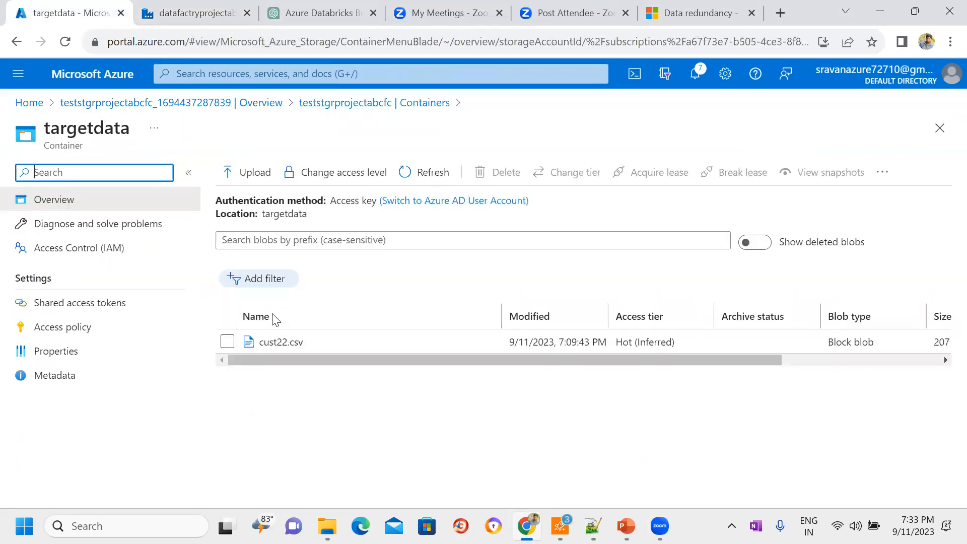
left_click(227, 342)
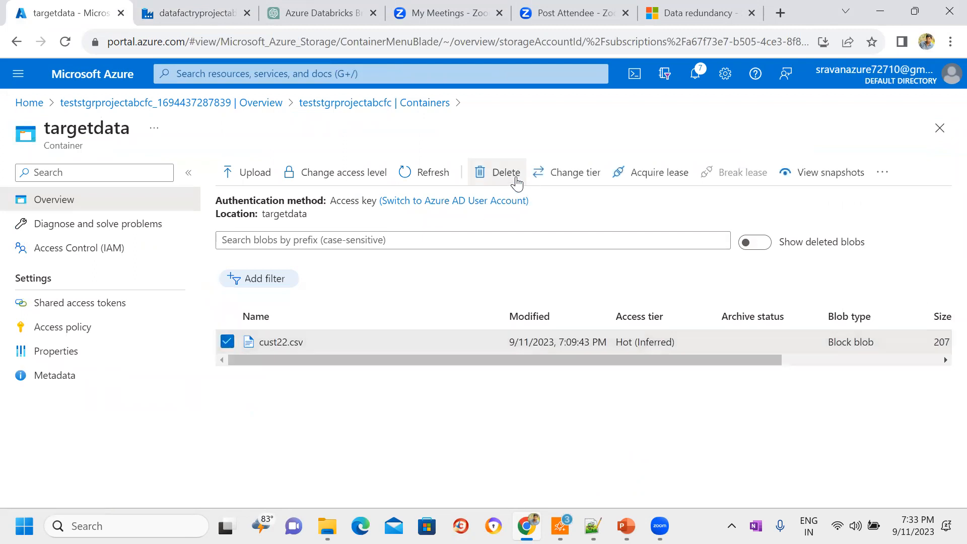
left_click(506, 172)
key("Return")
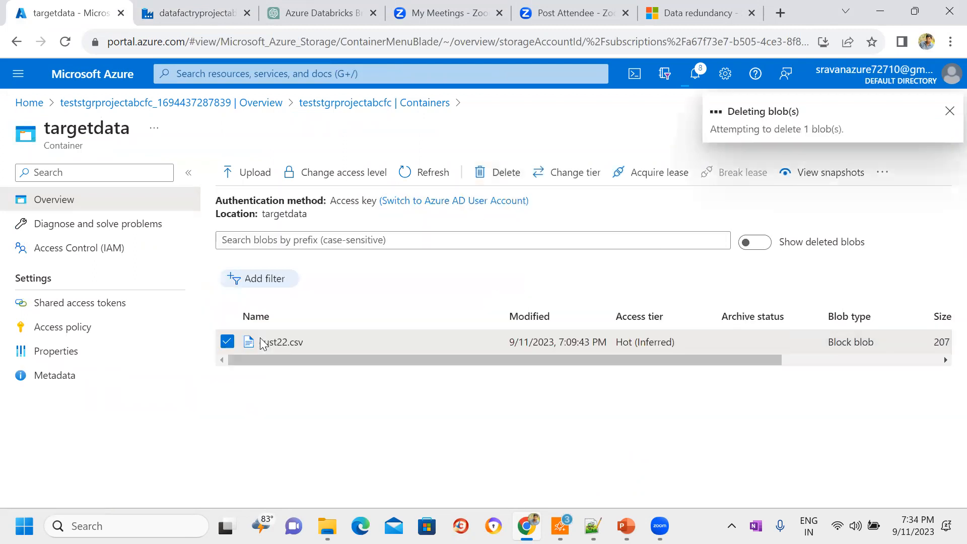
Step: Return to Azure Data Factory and create a new blank pipeline for the data flow
left_click(192, 13)
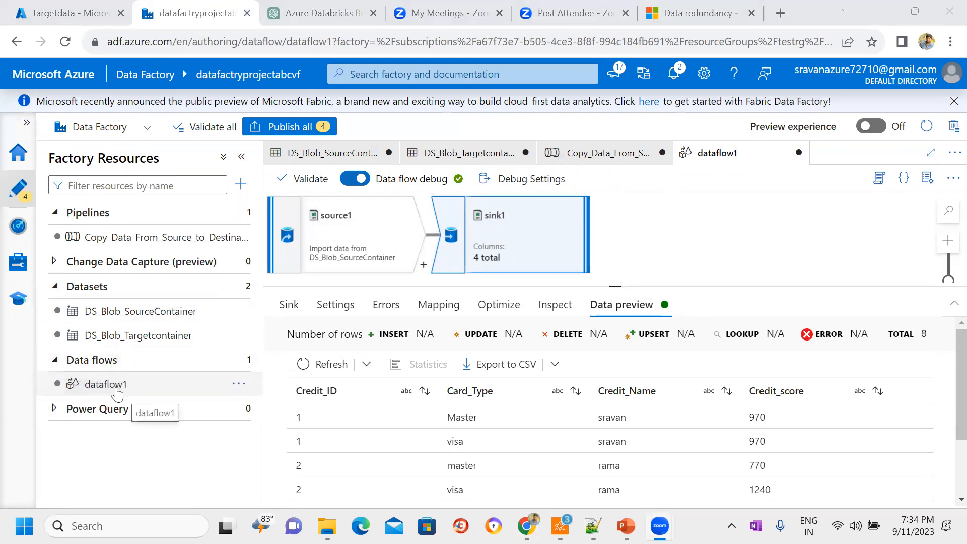
left_click(97, 388)
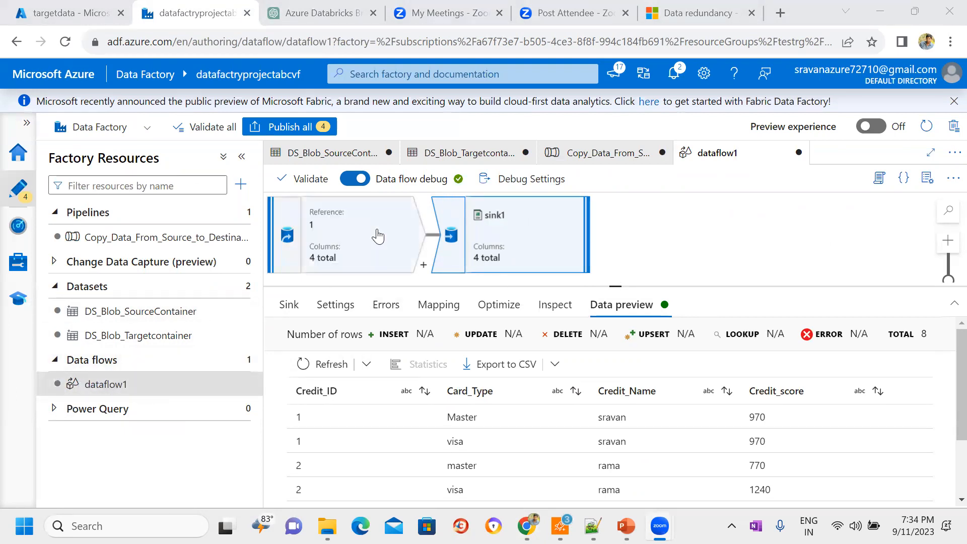
left_click(240, 185)
mouse_move(280, 207)
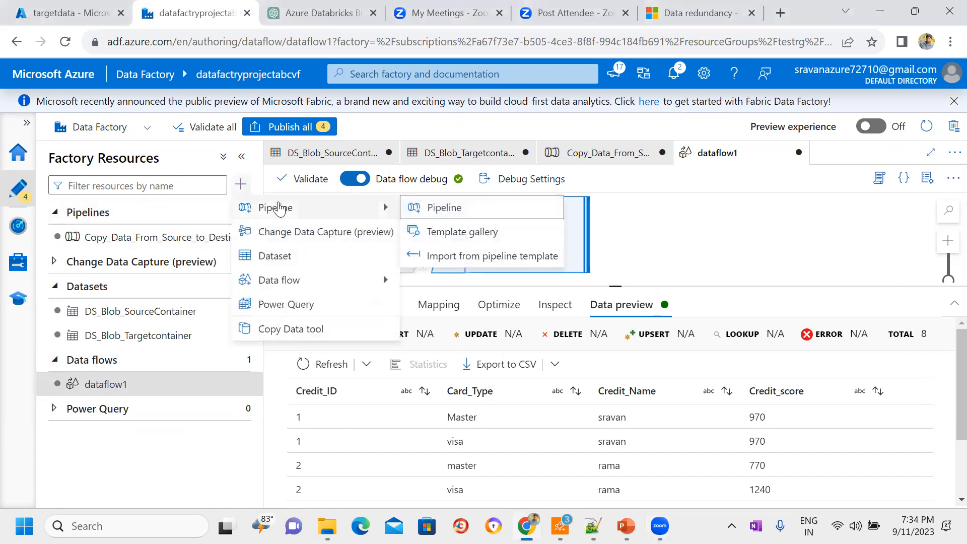
left_click(460, 217)
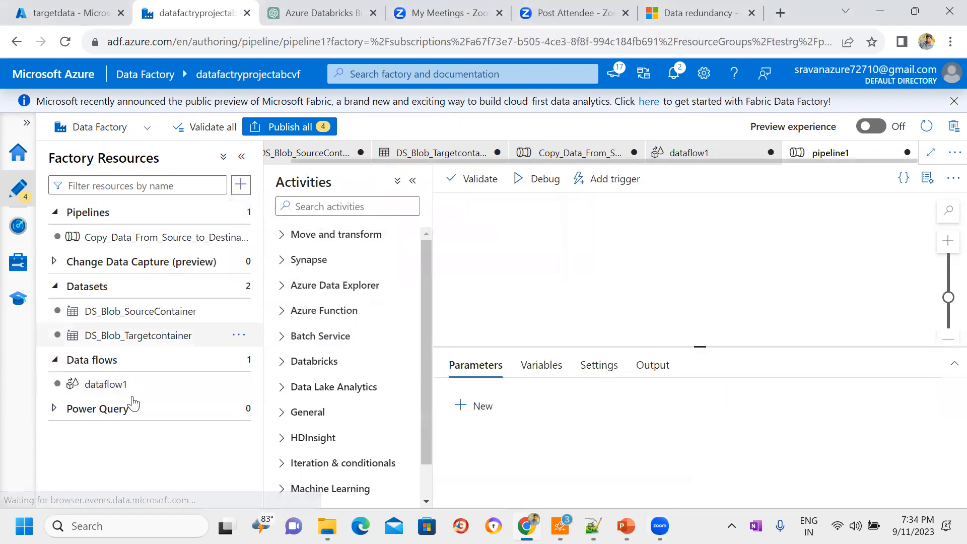
Step: Name the new pipeline Dataflow_Pipeline and close its properties
left_click(815, 286)
key("ctrl+a")
key("BackSpace")
type("Dataflow_")
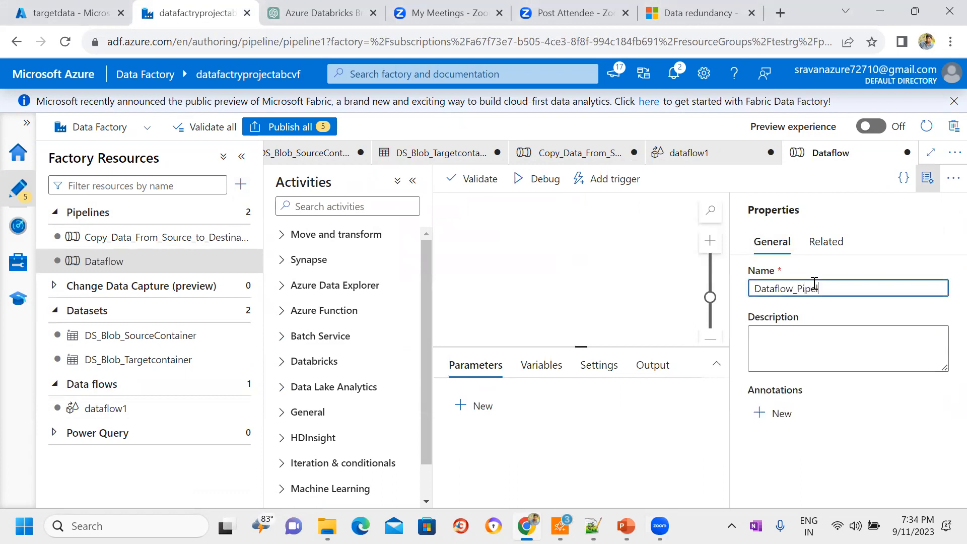
left_click(928, 178)
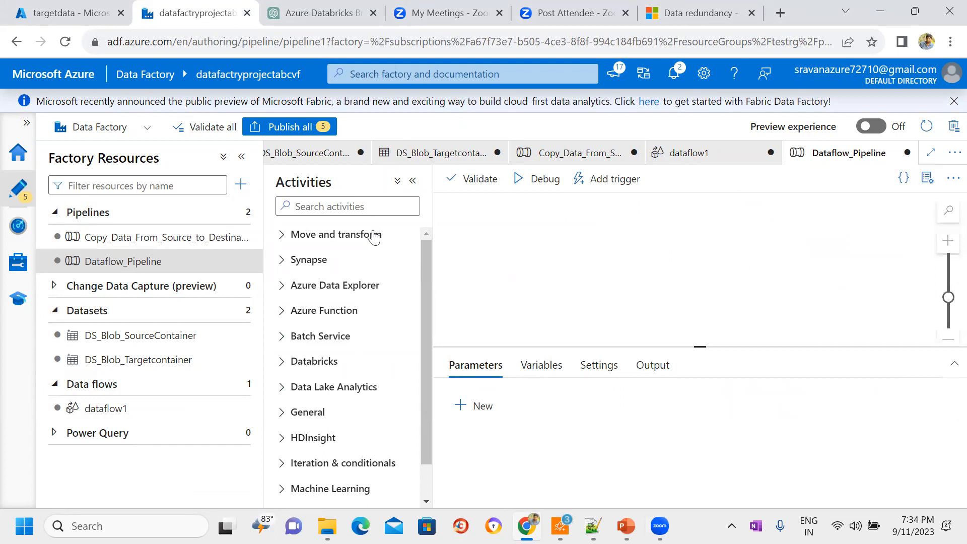
Step: Add a Data flow activity to Dataflow_Pipeline and set its data flow to dataflow1
left_click(344, 203)
type("data")
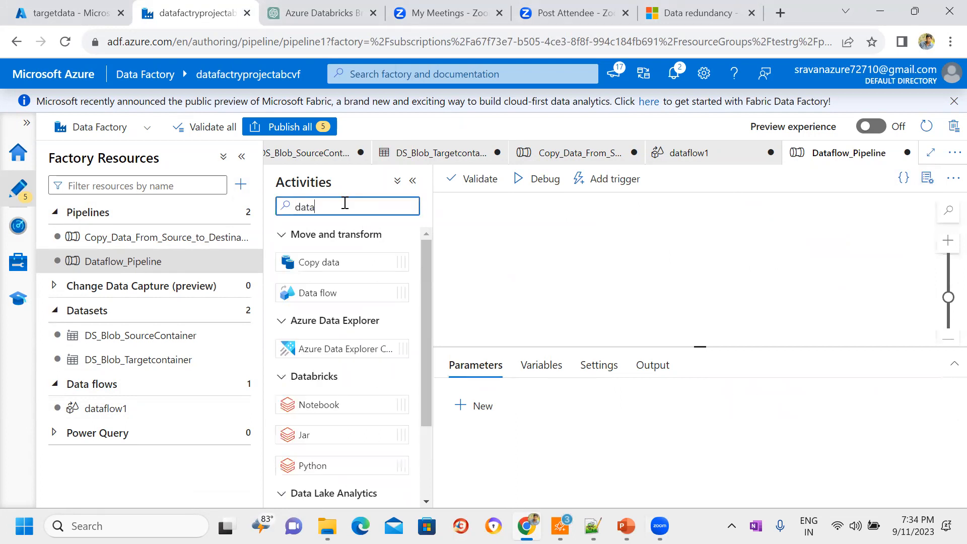
left_click_drag(320, 293, 573, 254)
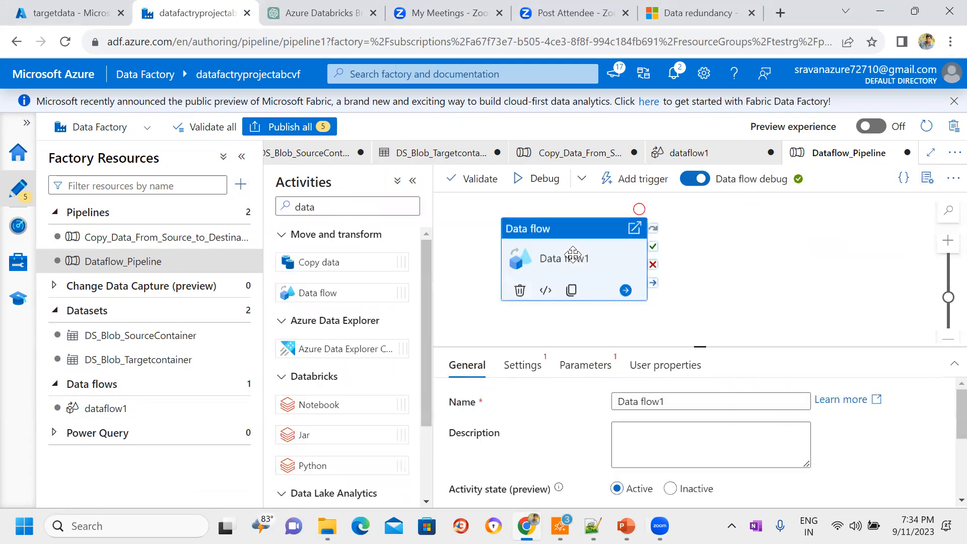
left_click(522, 365)
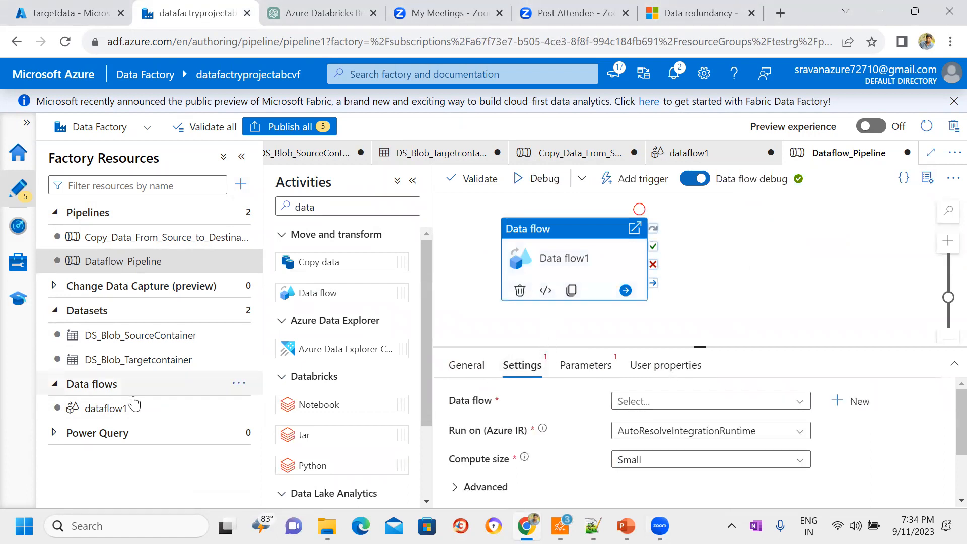
left_click(795, 408)
left_click(687, 448)
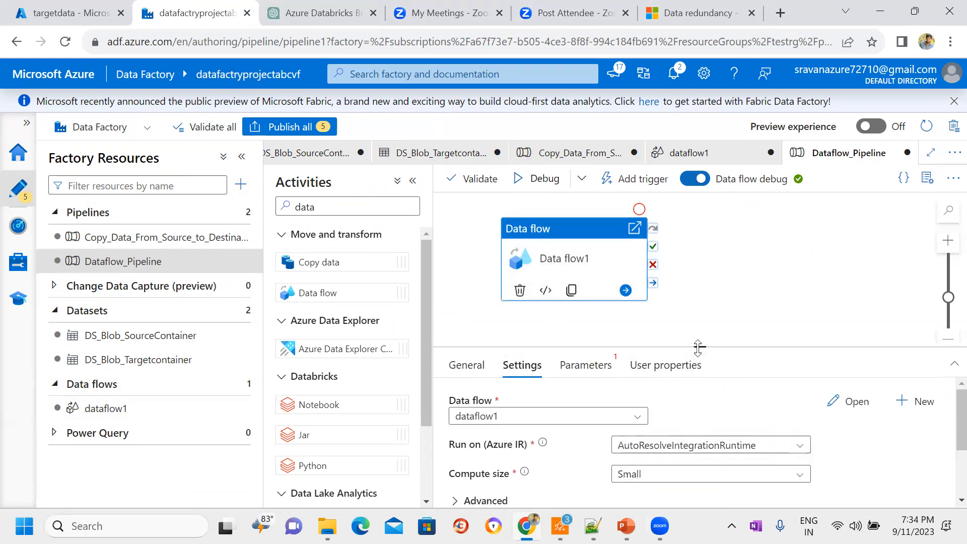
Step: Run Dataflow_Pipeline in debug mode, enlarge the run output area, and inspect the Data flow1 activity's input and output
left_click_drag(698, 347, 700, 327)
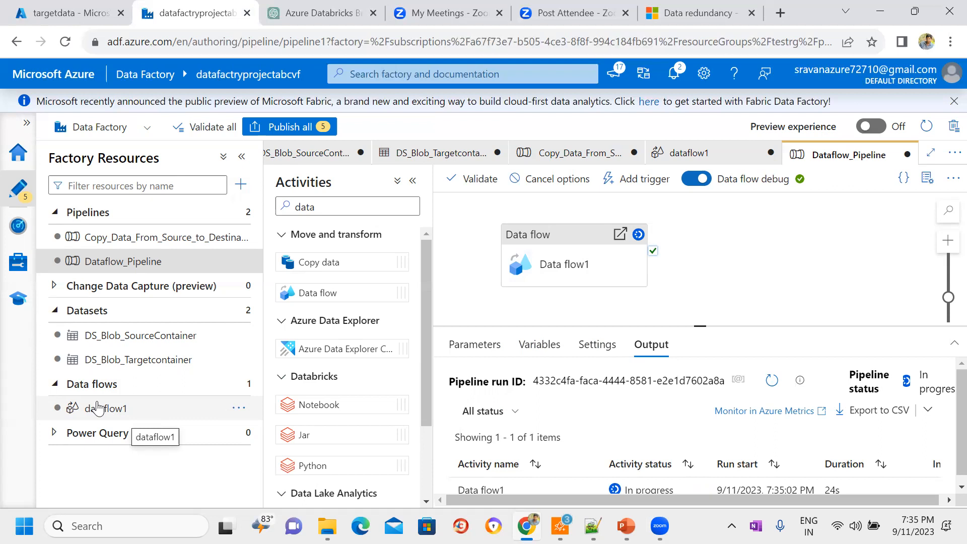
left_click_drag(700, 327, 700, 278)
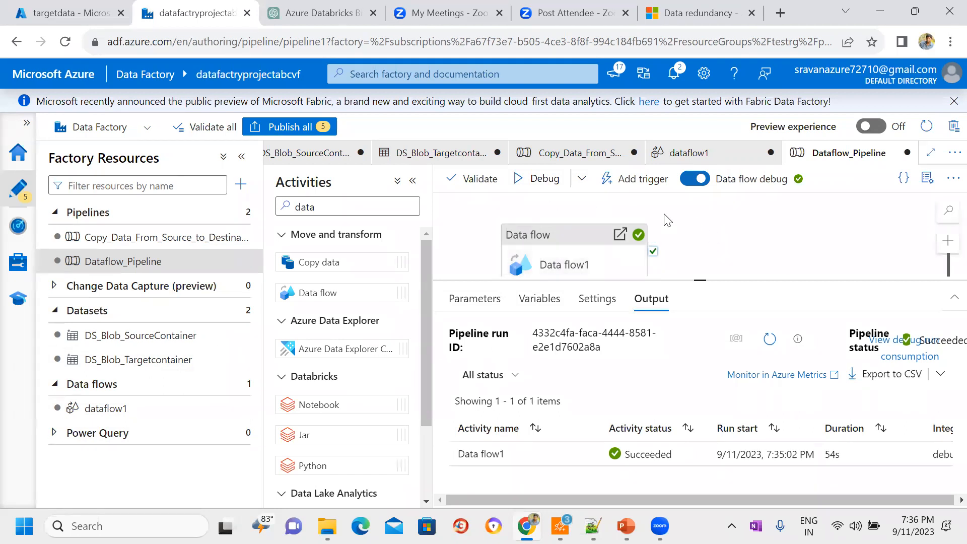
mouse_move(492, 455)
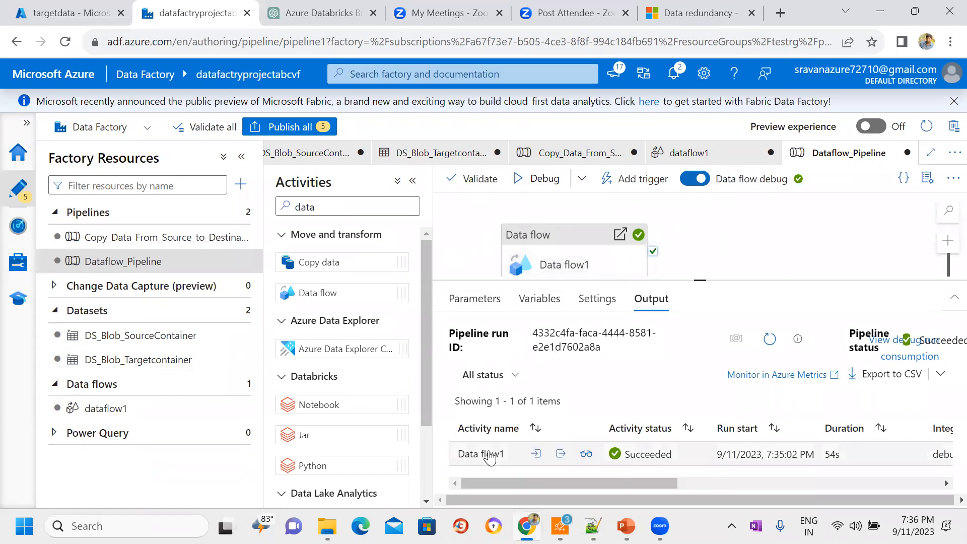
left_click(535, 455)
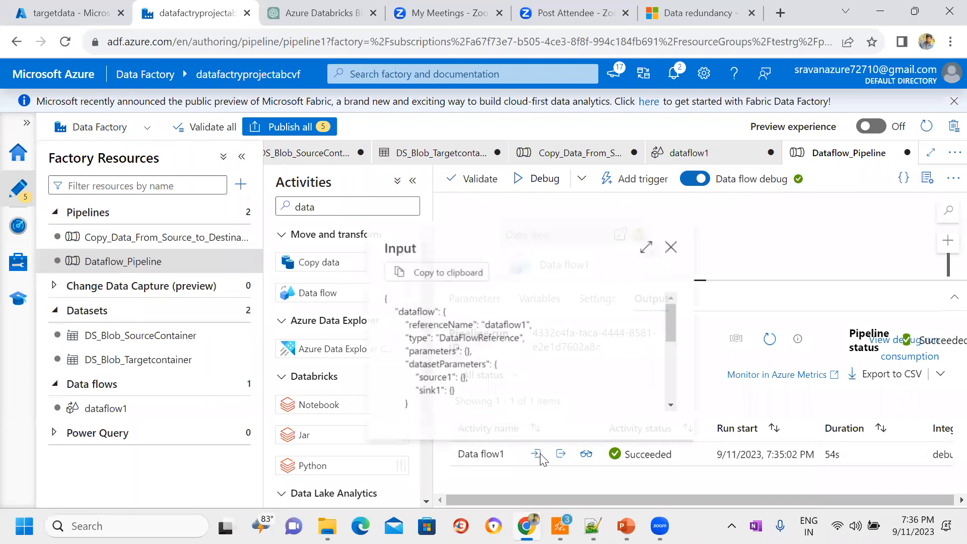
left_click(675, 244)
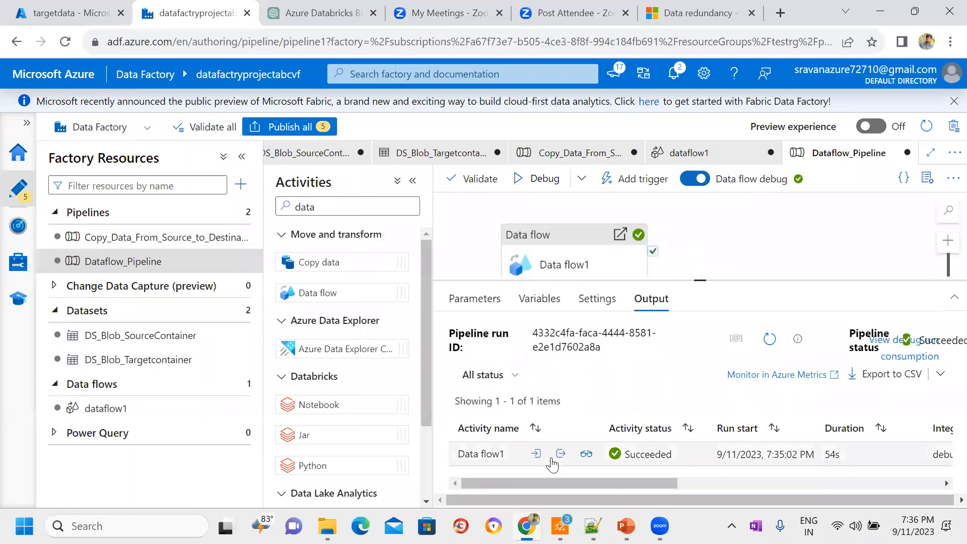
left_click(561, 455)
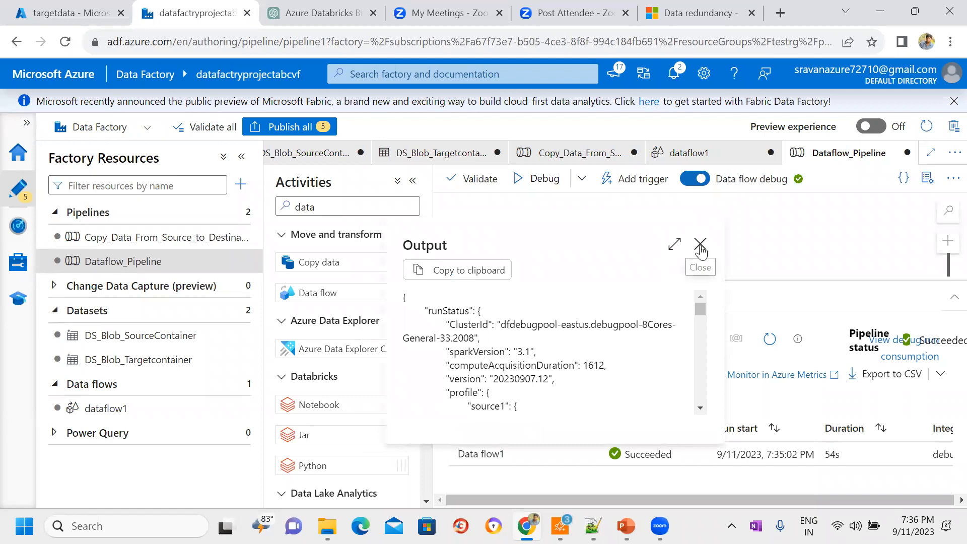
left_click(697, 244)
Step: Open Data flow1's run details and check the number of transformations, data flow status and cluster startup time
left_click(585, 455)
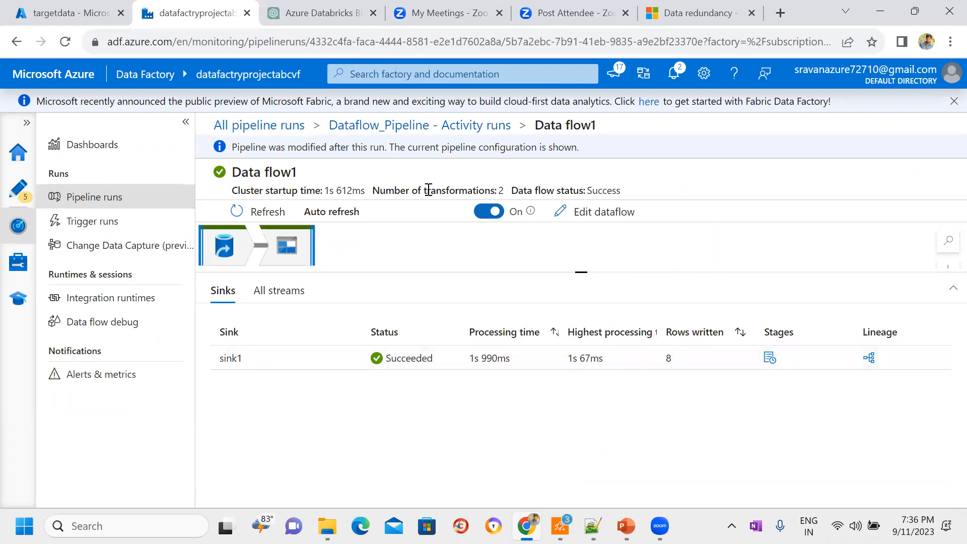
left_click_drag(504, 192, 375, 194)
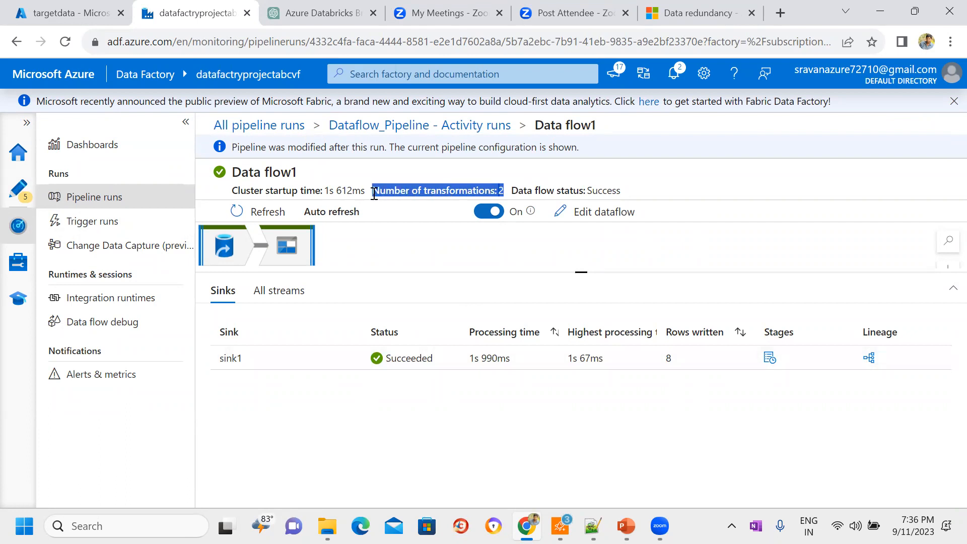
double_click(616, 191)
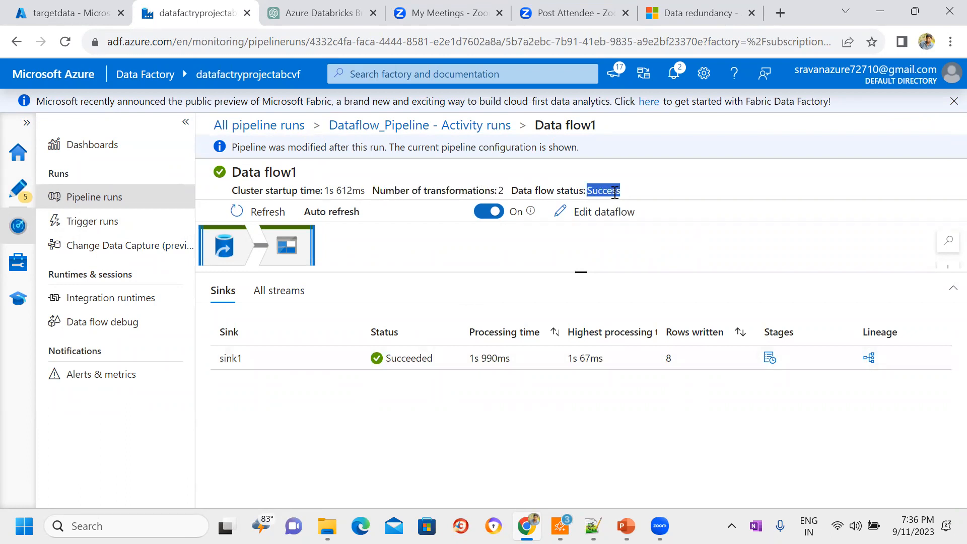
left_click(359, 190)
left_click_drag(358, 190, 326, 191)
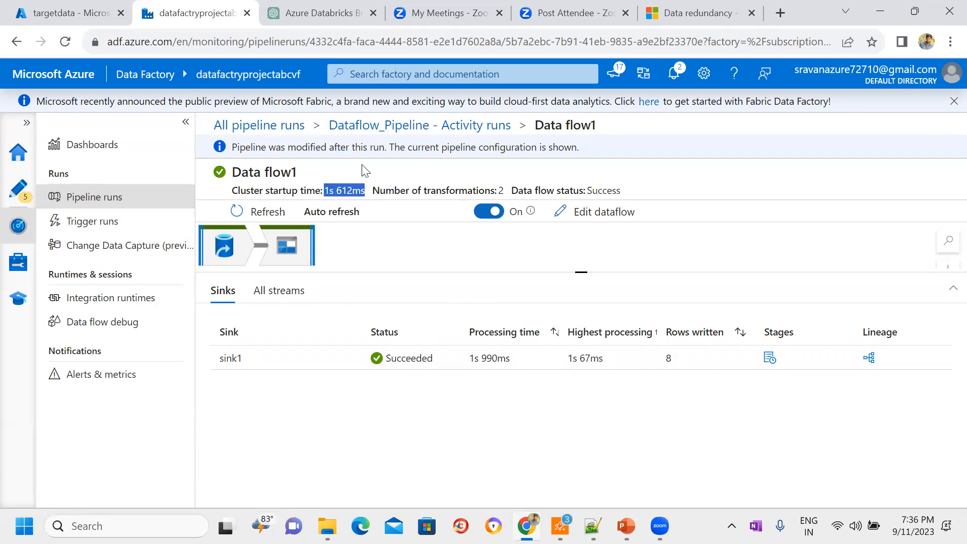
Step: Switch to the Azure portal, refresh the targetdata container, and view the contents of the part-00000 blob
key("ctrl+shift+Tab")
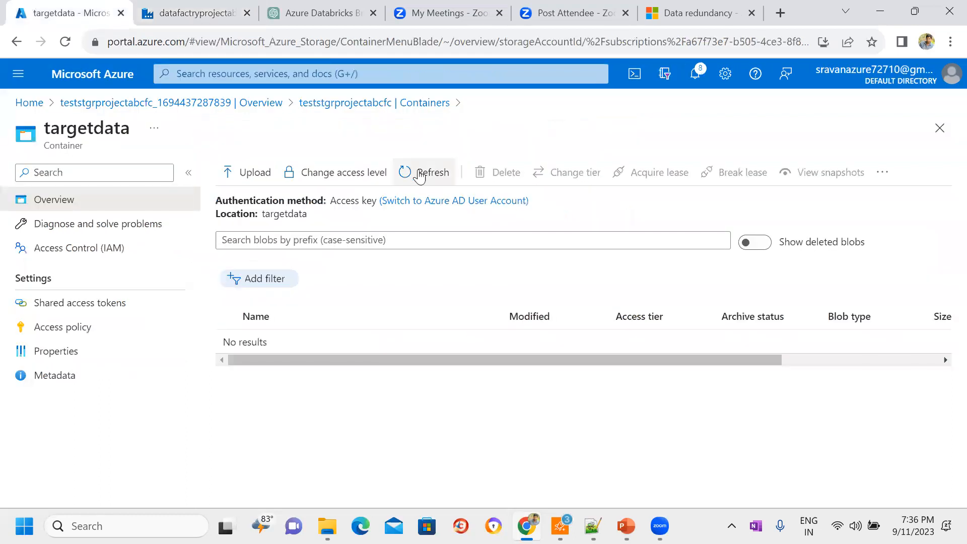
left_click(420, 177)
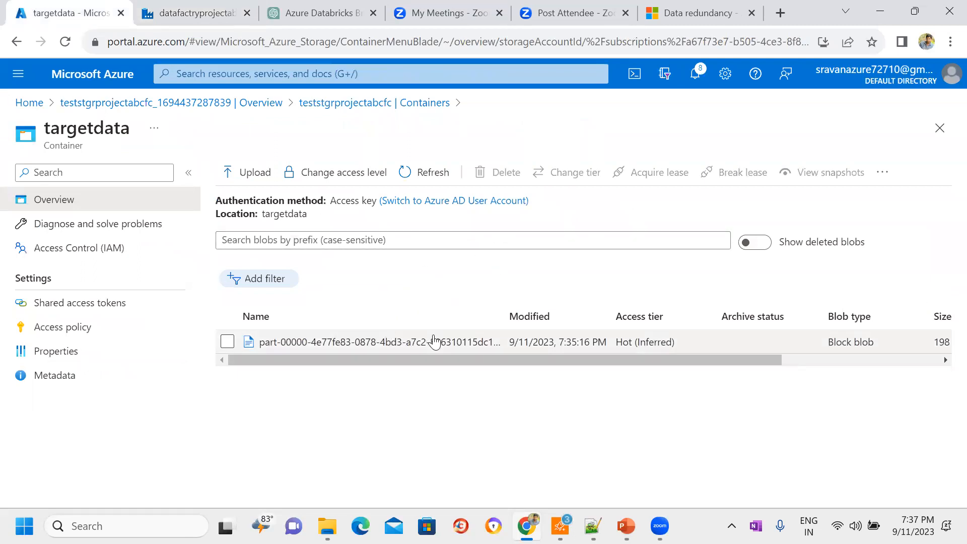
left_click(434, 341)
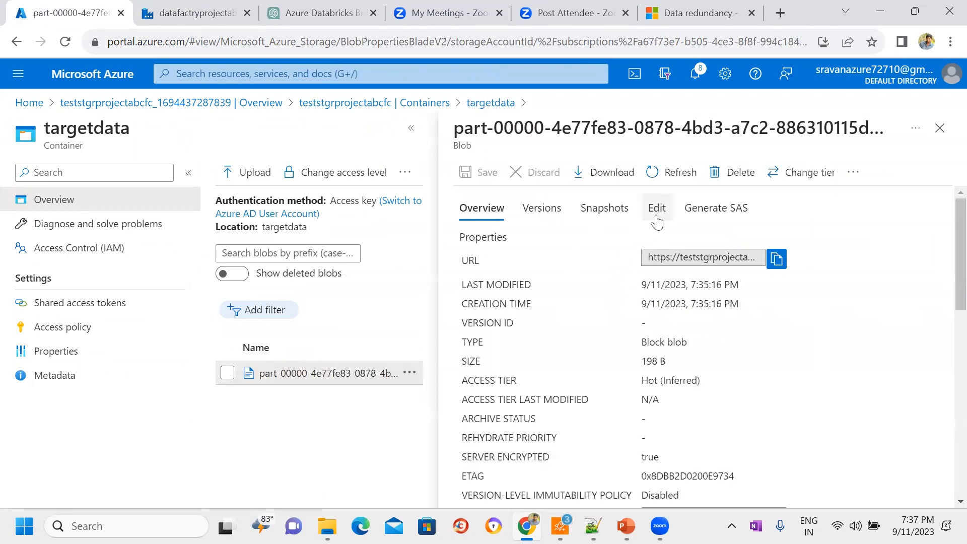
left_click(657, 221)
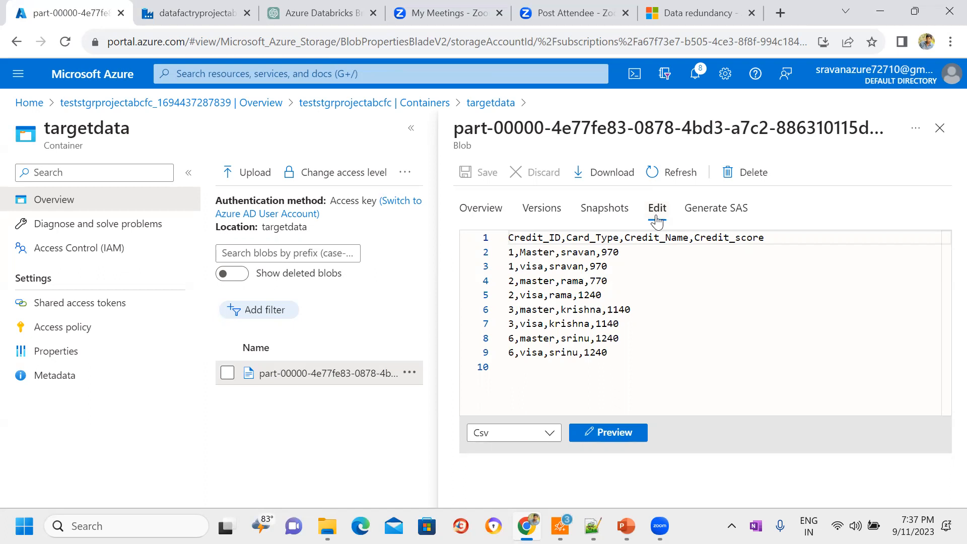
Step: Return to Azure Data Factory authoring and review dataflow1 and Dataflow_Pipeline with their properties closed
key("ctrl+Tab")
left_click(17, 188)
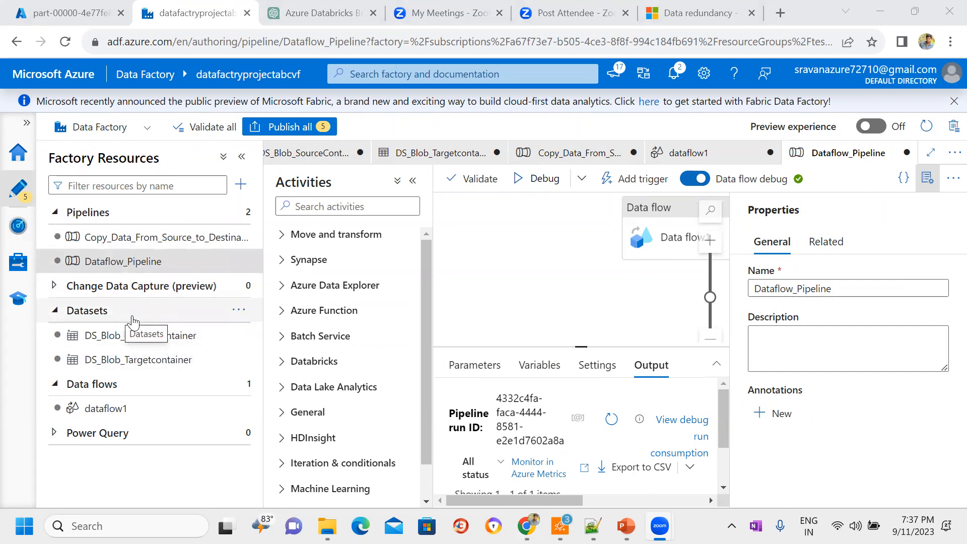
left_click(105, 409)
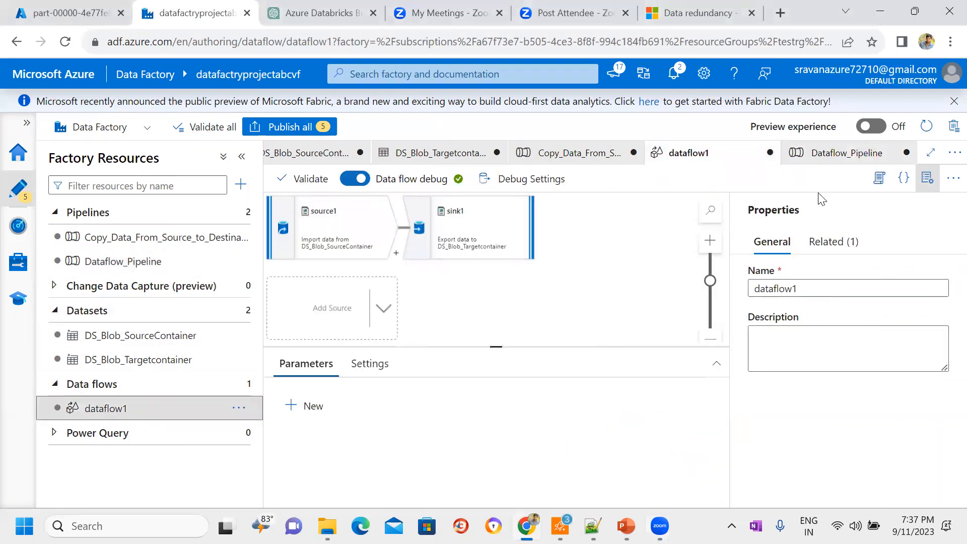
left_click(927, 177)
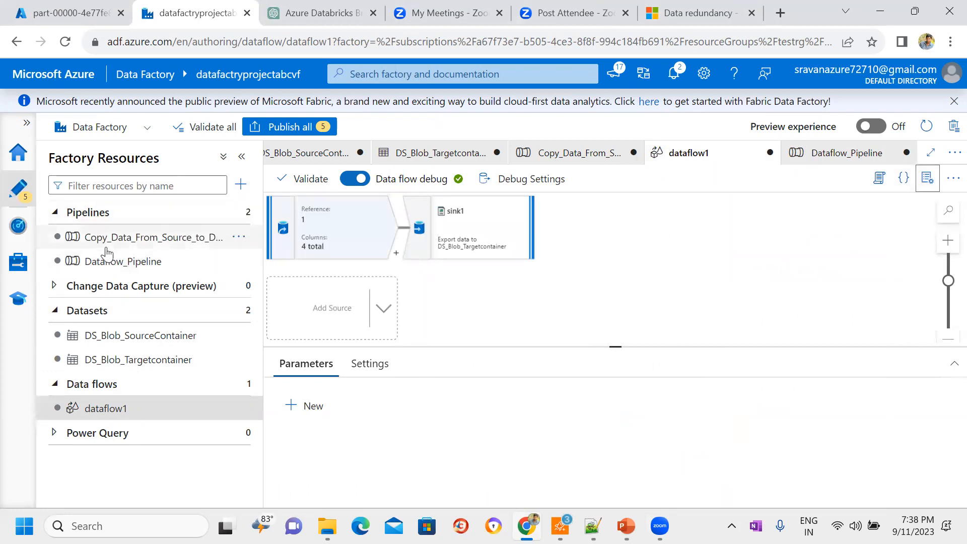
left_click(107, 265)
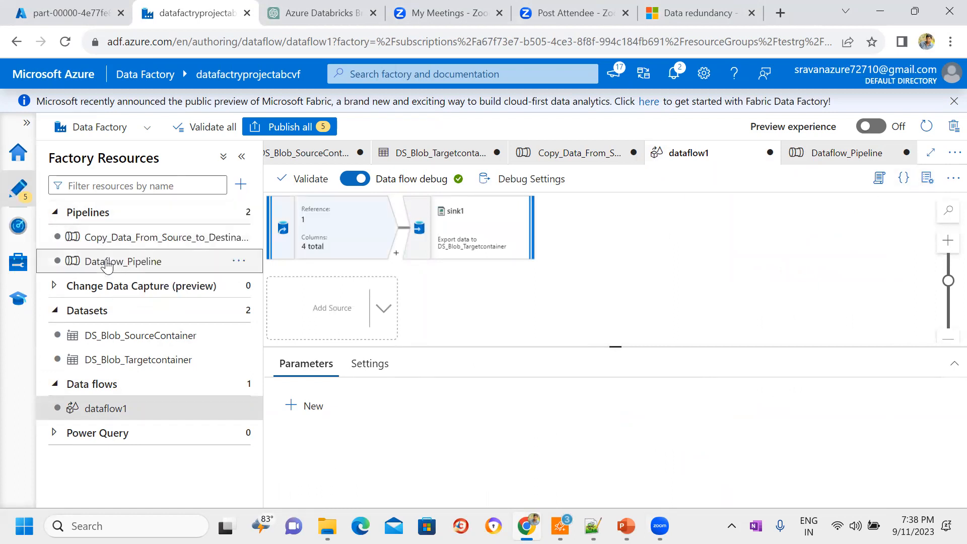
left_click(926, 185)
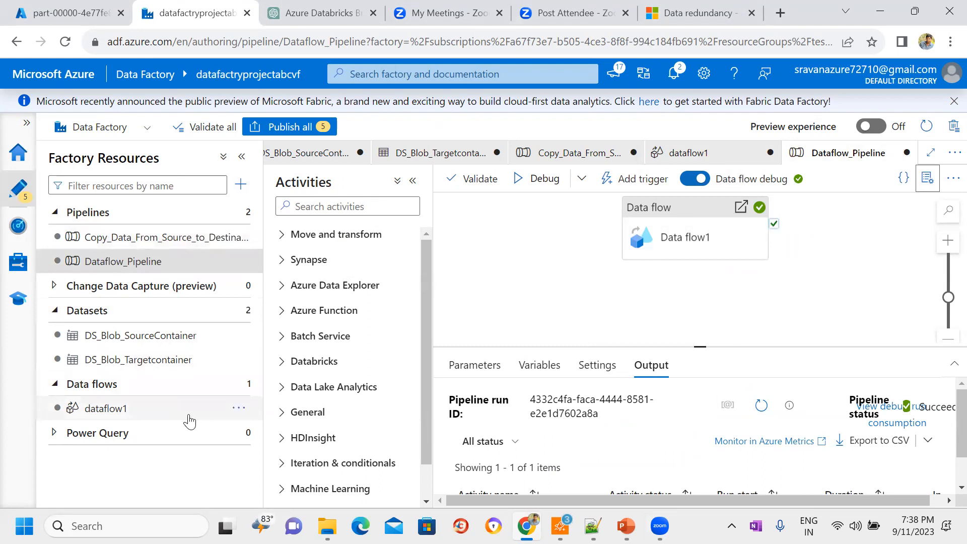
left_click(64, 271)
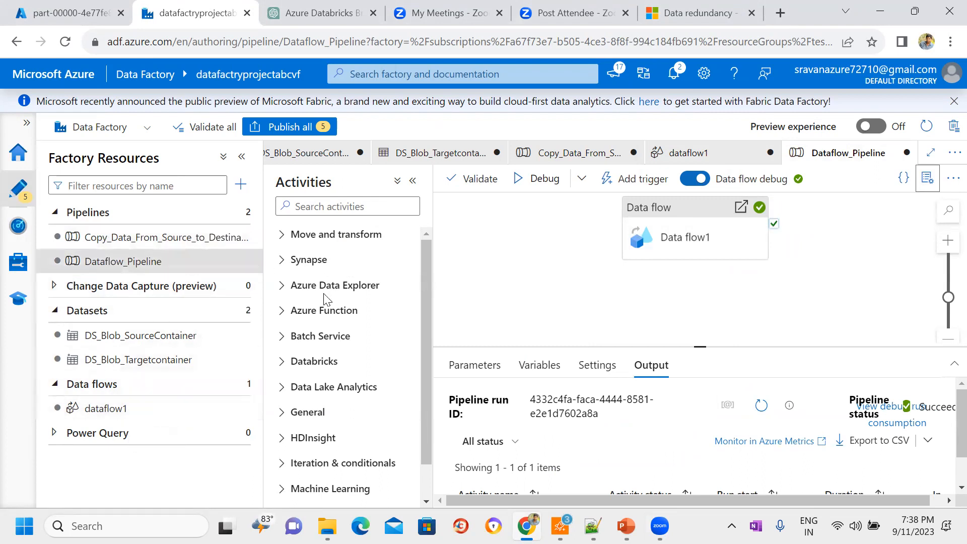
Step: Switch to the Azure portal, close the part-00000 blob's details, and refresh the targetdata container
left_click(65, 7)
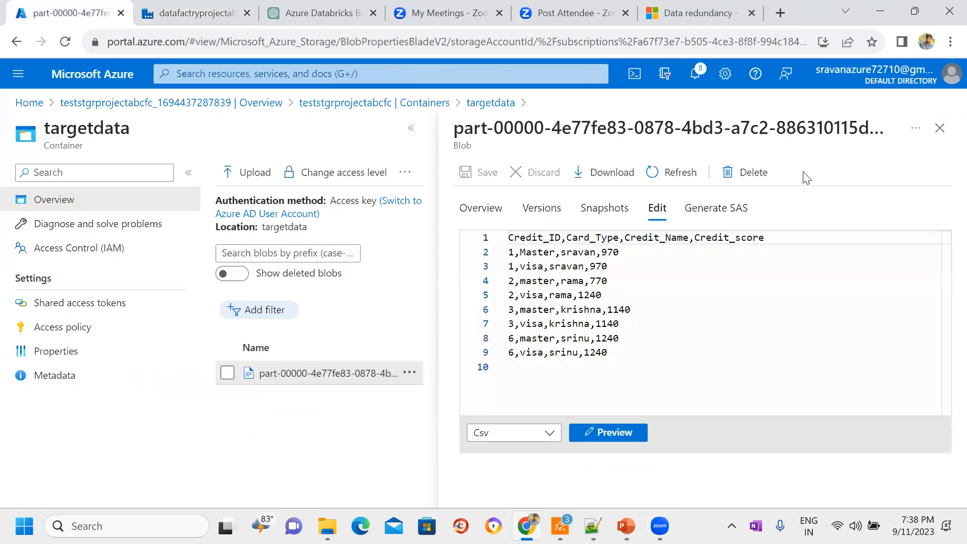
left_click(940, 128)
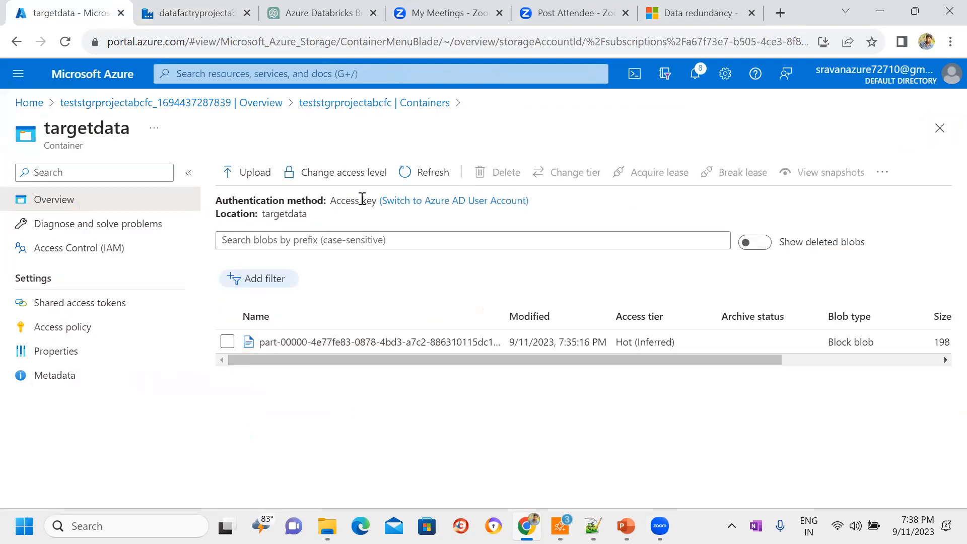
left_click(428, 178)
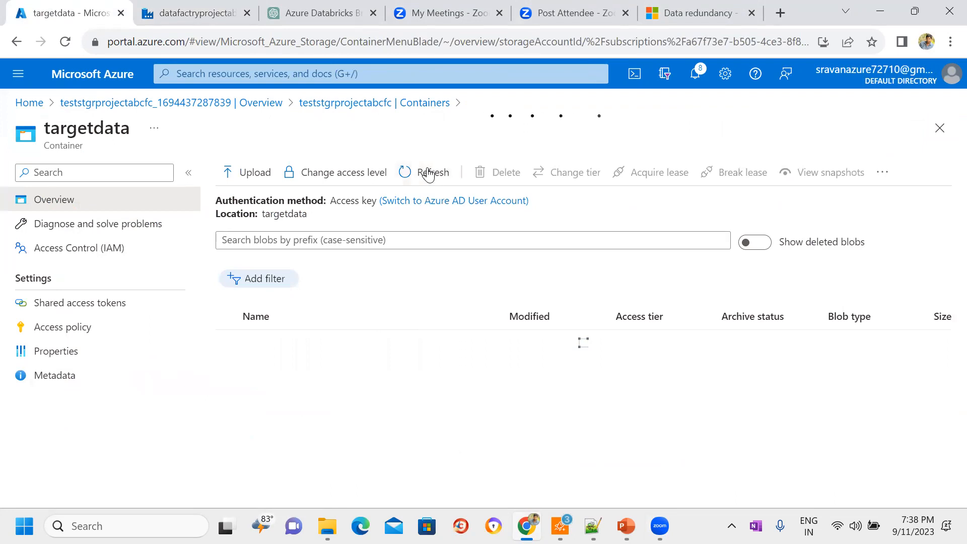
Step: Return to Azure Data Factory and delete the Copy_Data_From_Source_to_Destination pipeline
key("ctrl+Tab")
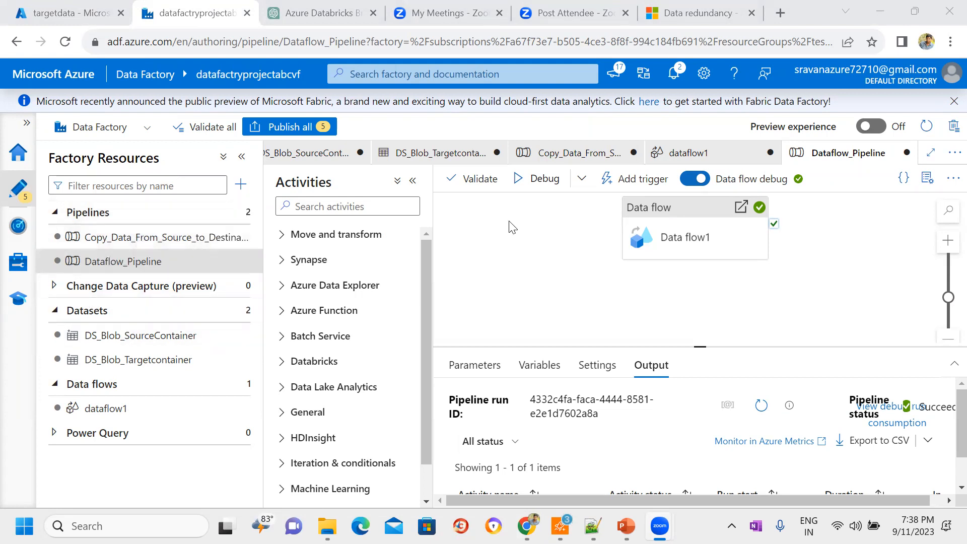
left_click(527, 239)
left_click(114, 239)
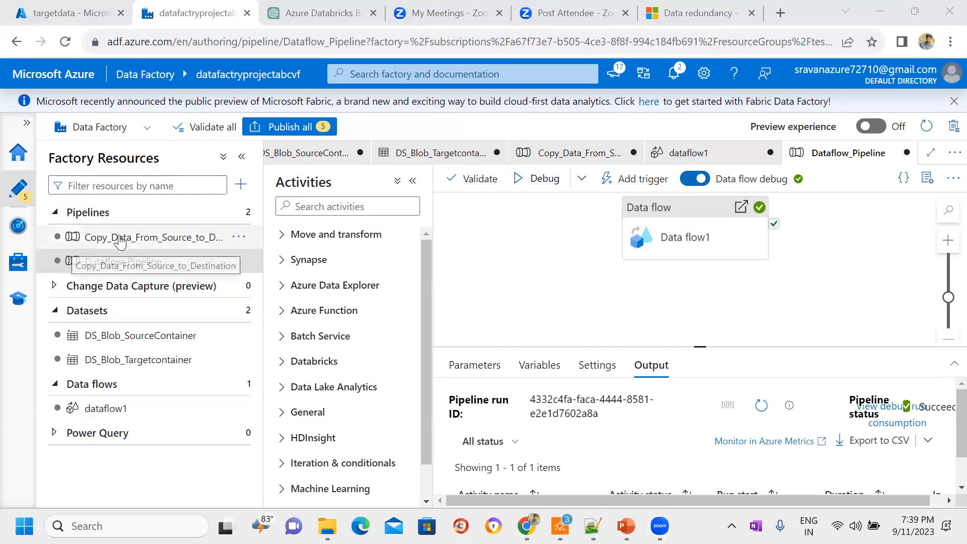
left_click(128, 261)
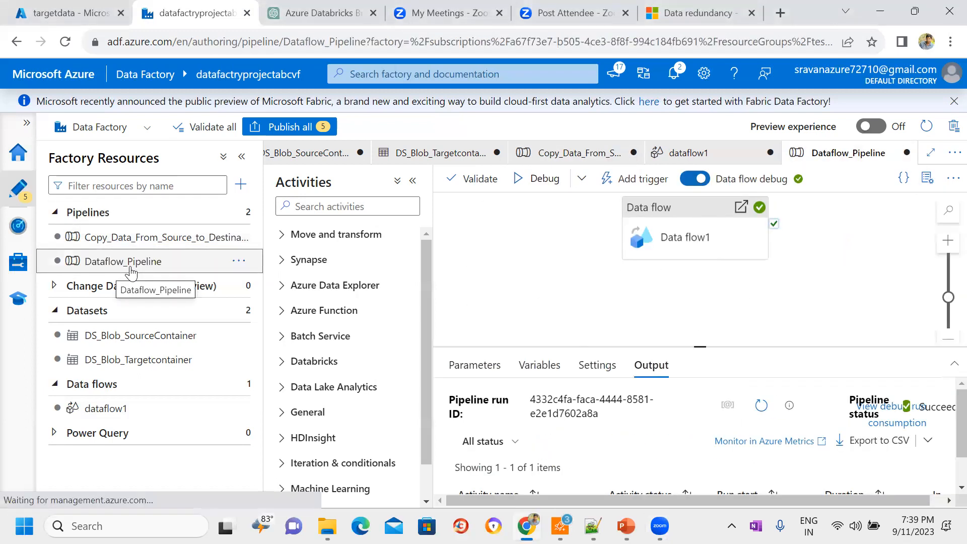
left_click(121, 237)
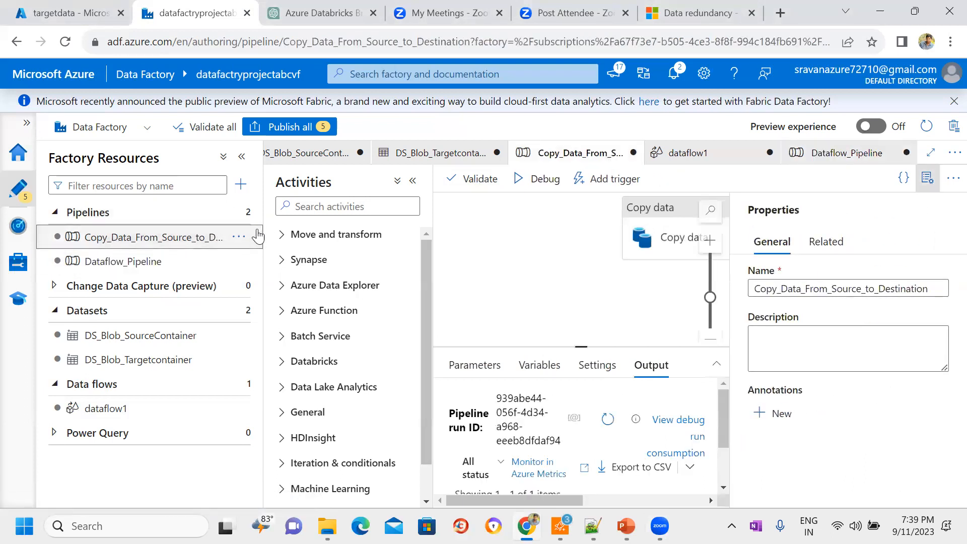
left_click(239, 236)
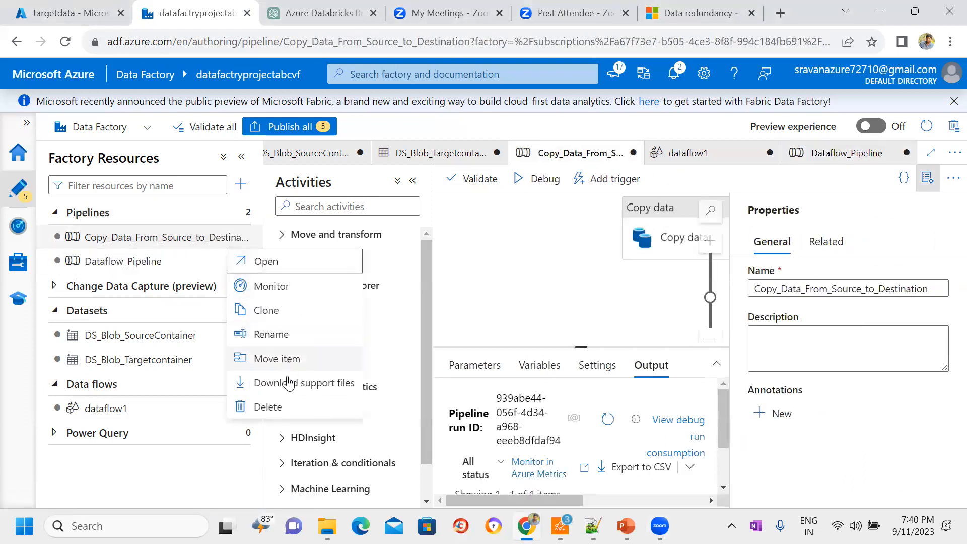
left_click(268, 407)
left_click(409, 348)
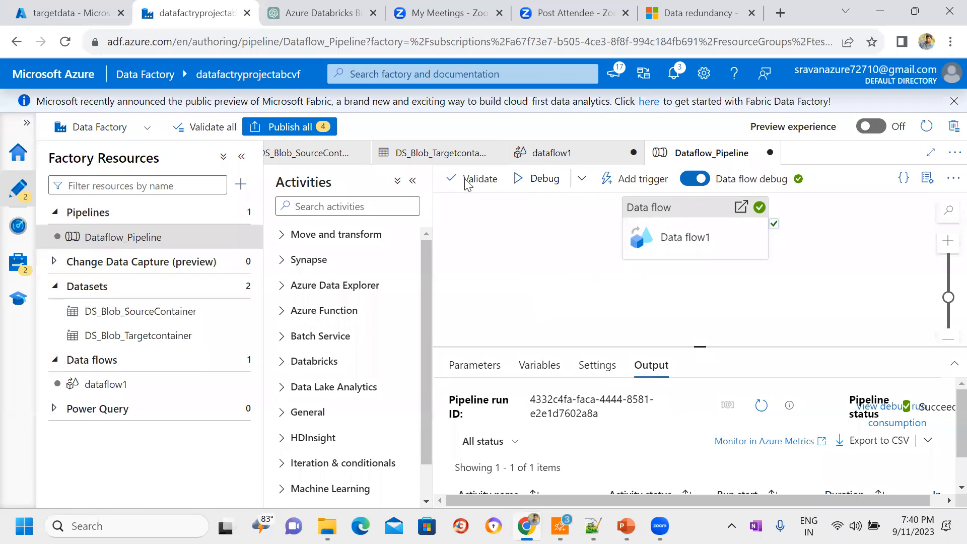
Step: Switch to the Azure portal and open the sourcedata container of the teststgrprojectabcfc storage account
left_click(70, 13)
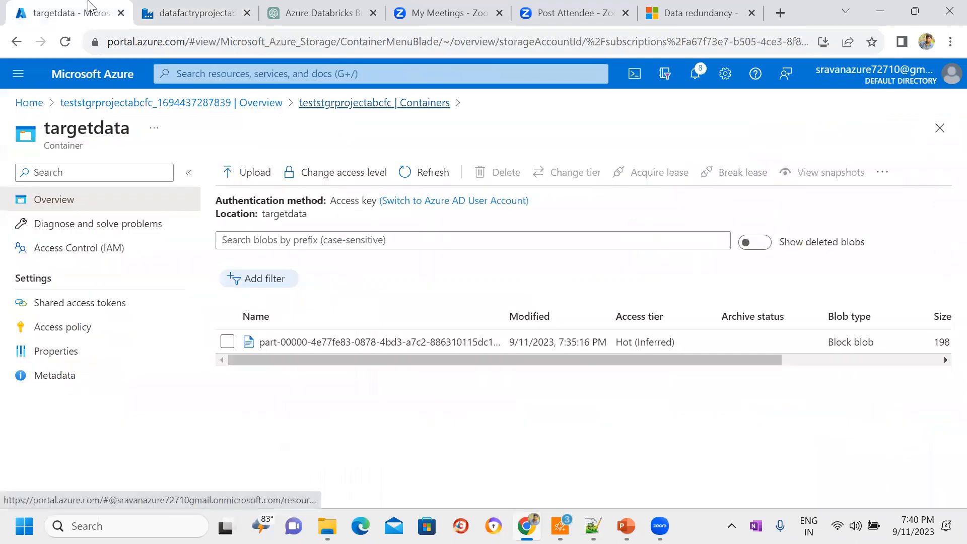
left_click(348, 103)
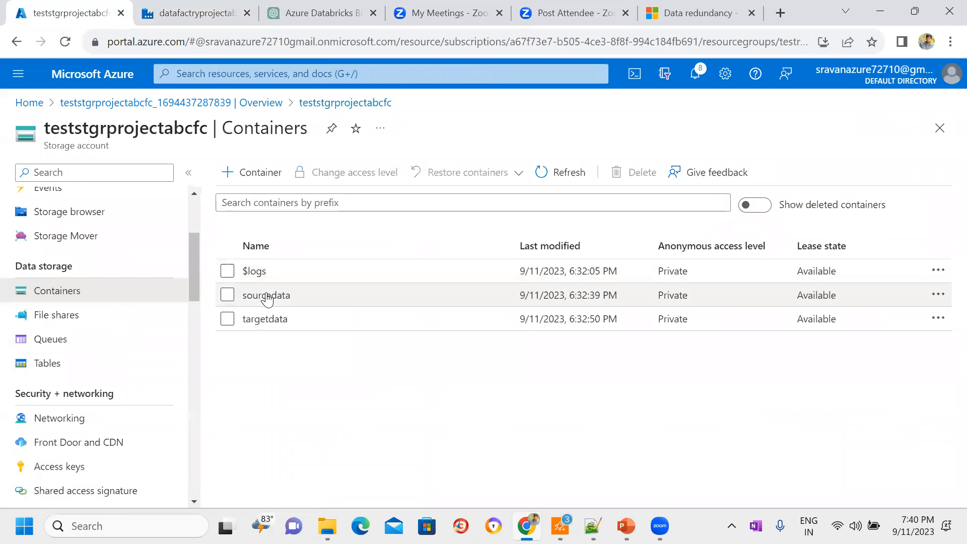
left_click(295, 295)
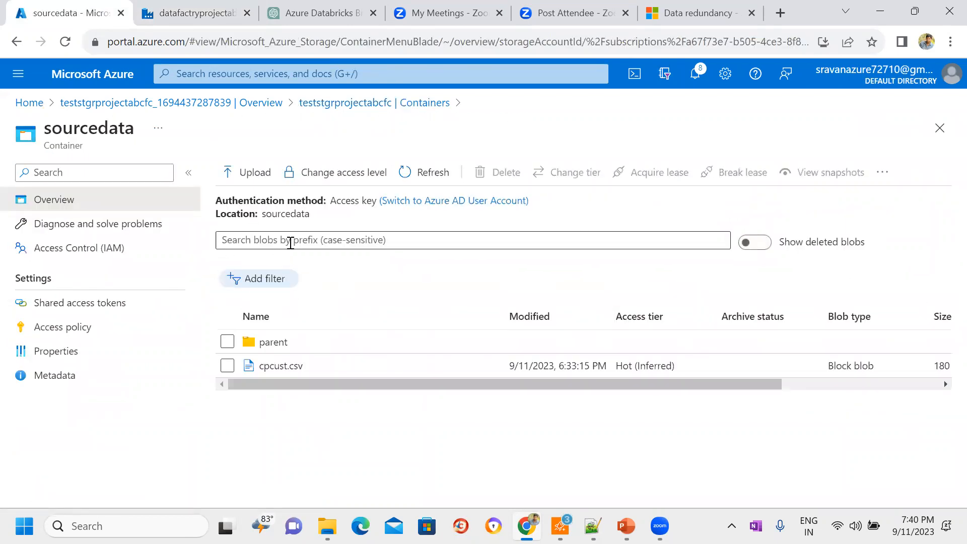
double_click(286, 214)
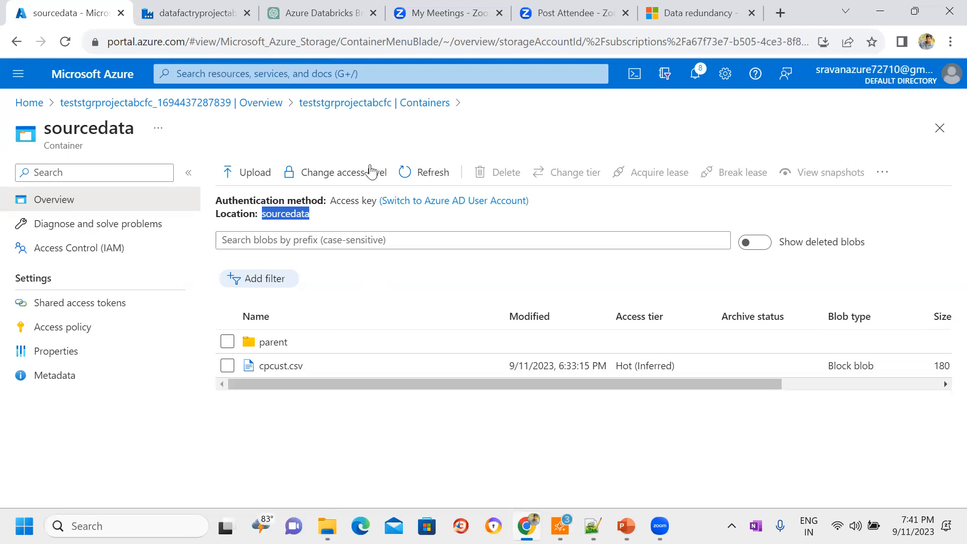
Step: Review Dataflow_Pipeline in Azure Data Factory against the sourcedata container in the Azure portal, ending back in Data Factory
left_click(195, 12)
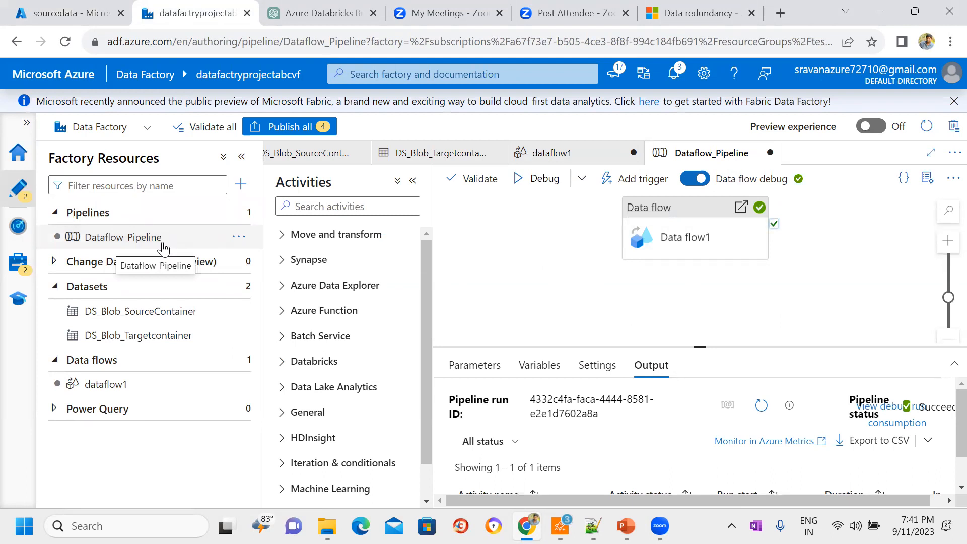
left_click(63, 10)
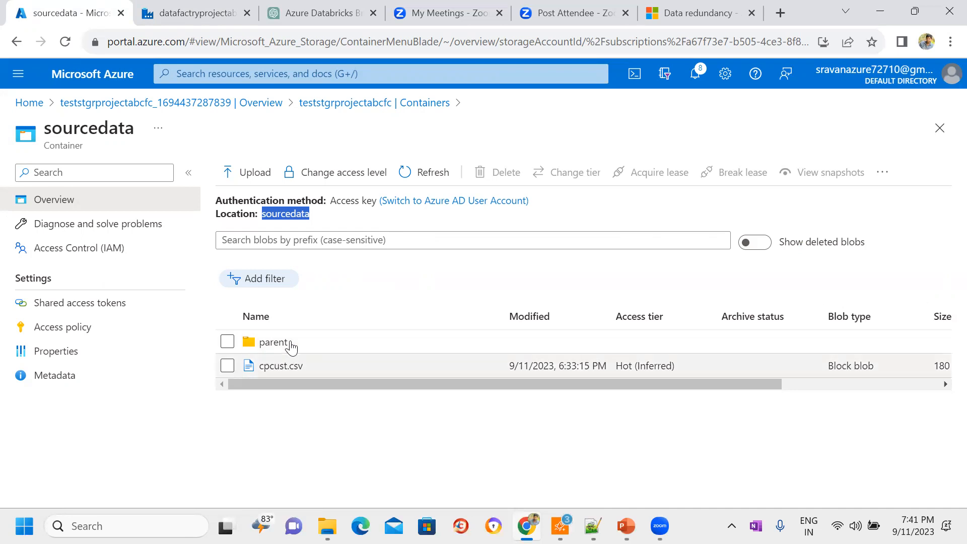
left_click(217, 12)
mouse_move(705, 233)
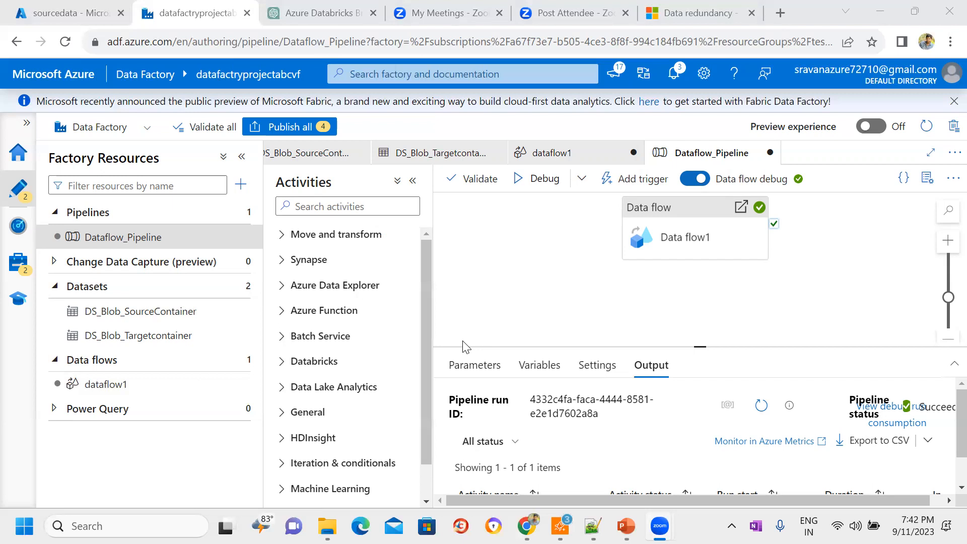
Step: Open dataflow1 and review its custom sink ordering settings
left_click(103, 384)
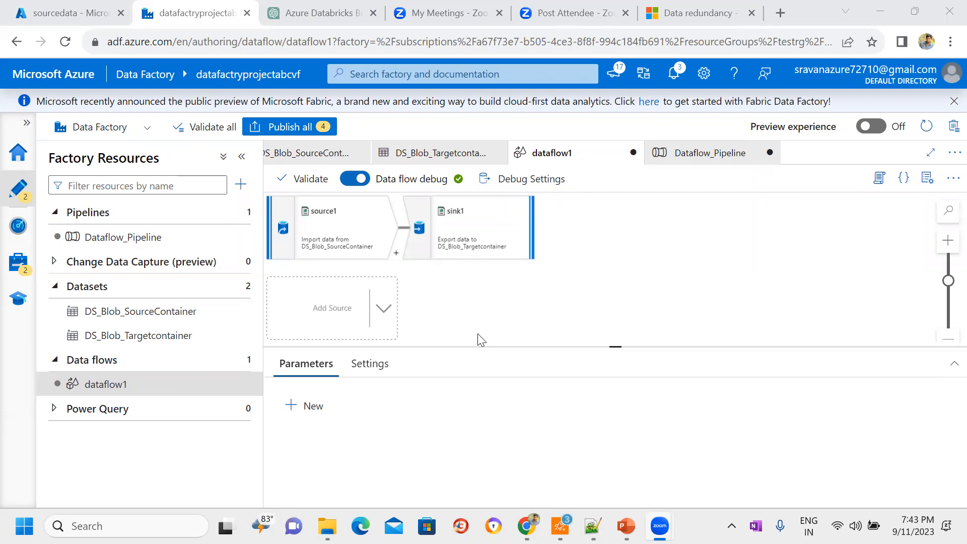
left_click(718, 264)
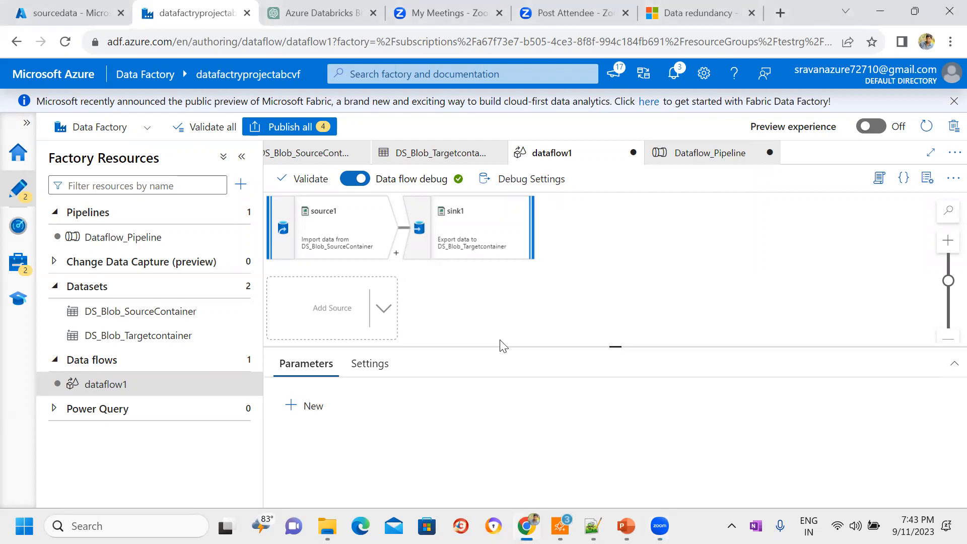
left_click(368, 364)
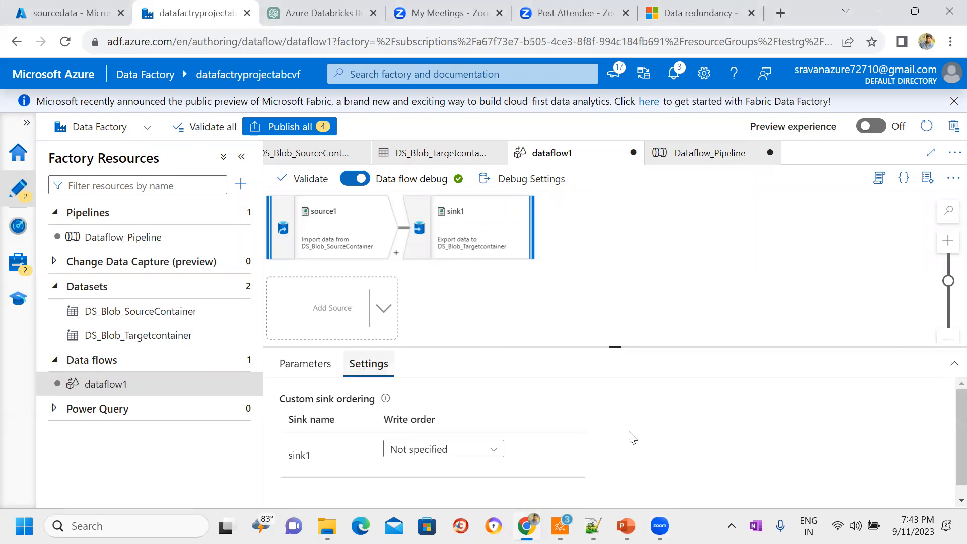
scroll(944, 449, "down", 1)
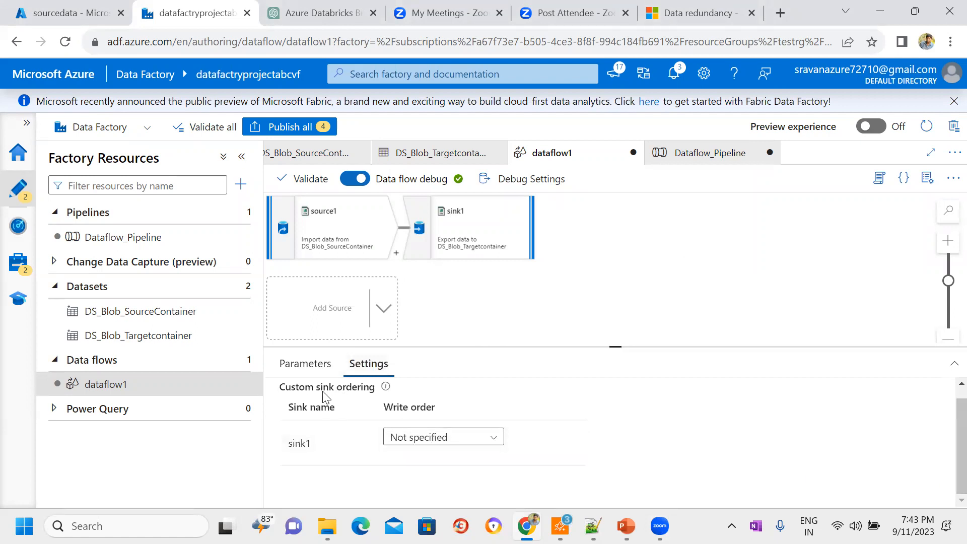
Step: Examine the source settings, source options and partition optimization of source1 in dataflow1, enlarging the properties area
left_click(378, 248)
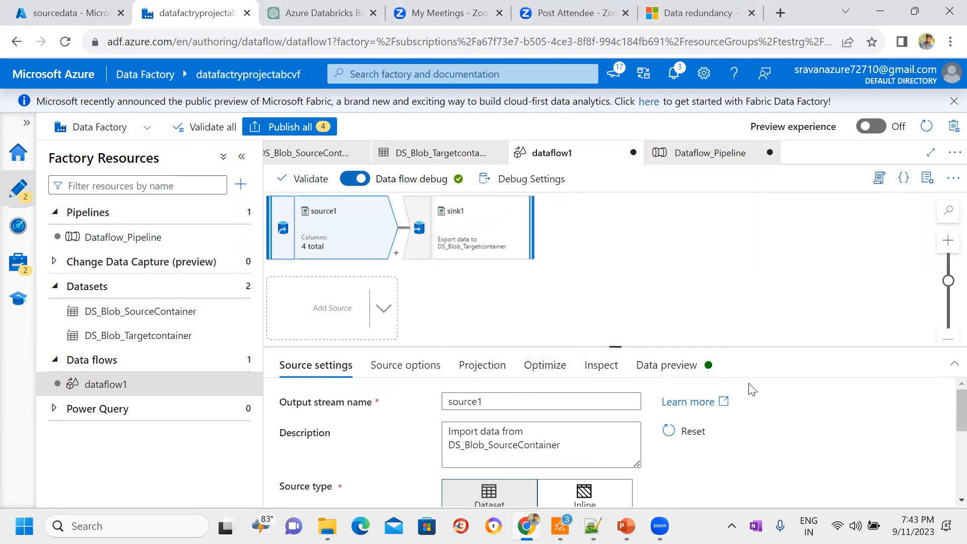
scroll(945, 410, "down", 4)
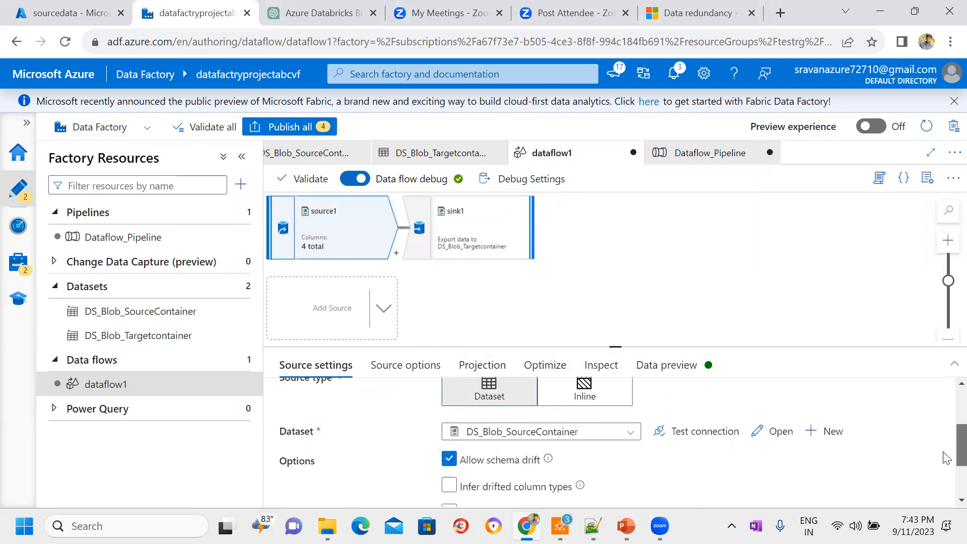
scroll(947, 448, "up", 2)
scroll(945, 433, "up", 3)
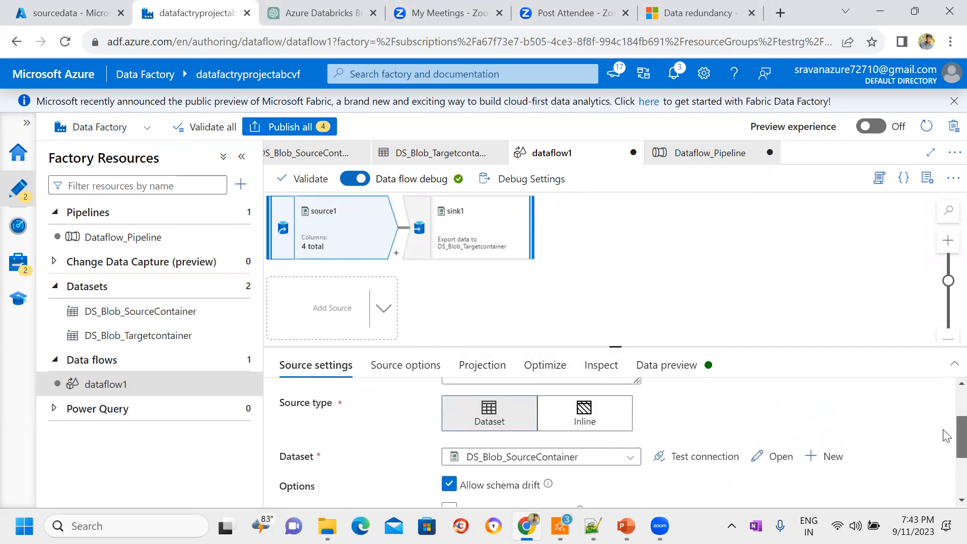
left_click(394, 367)
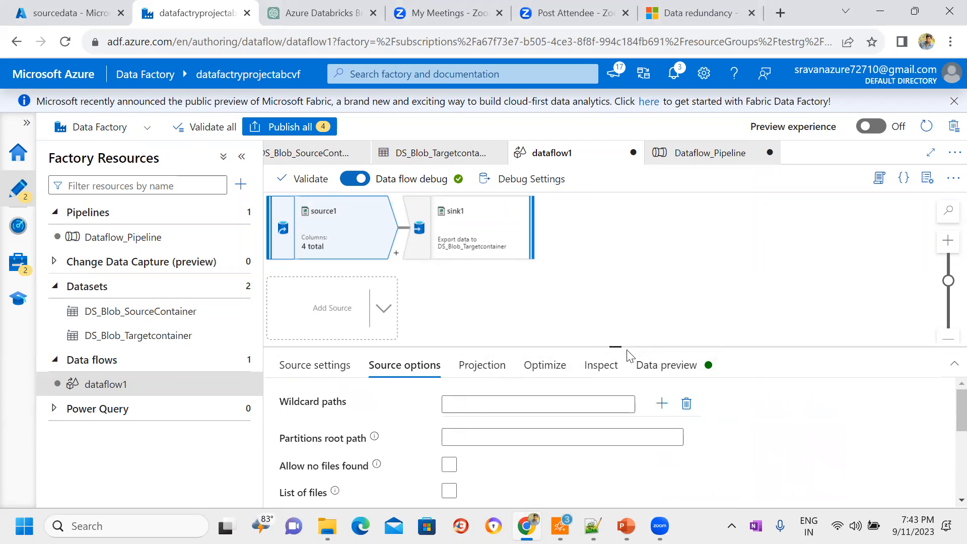
left_click_drag(614, 346, 604, 265)
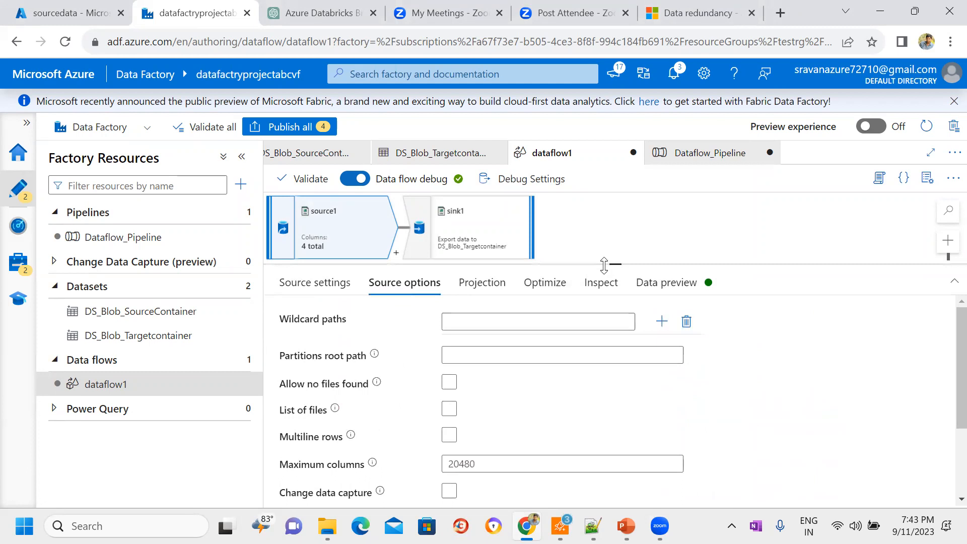
left_click(556, 292)
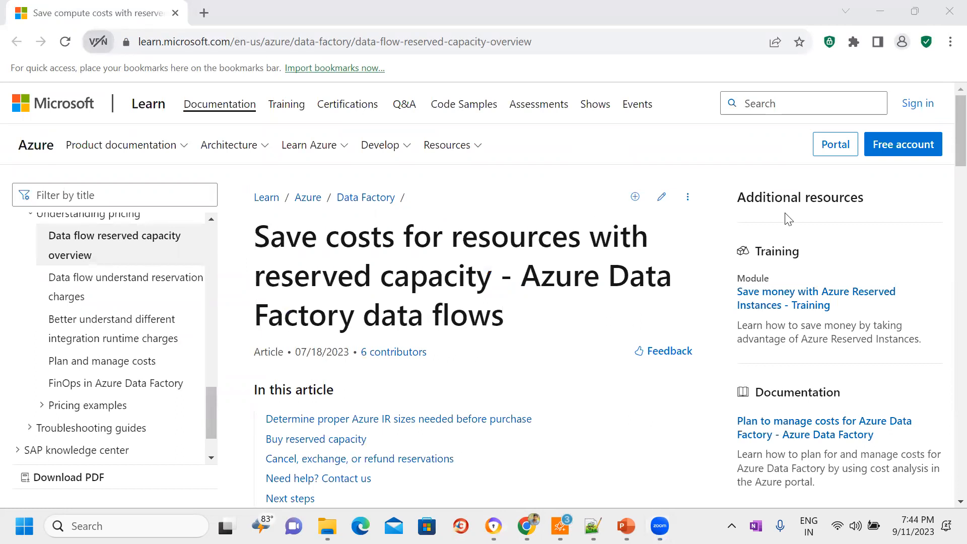
Step: Skim the Microsoft Learn article on data flow reserved capacity, minimize its browser, and return to source1's partition options in Data Factory
mouse_move(960, 131)
left_mouse_down()
mouse_move(943, 194)
mouse_move(947, 414)
mouse_move(946, 135)
left_mouse_up()
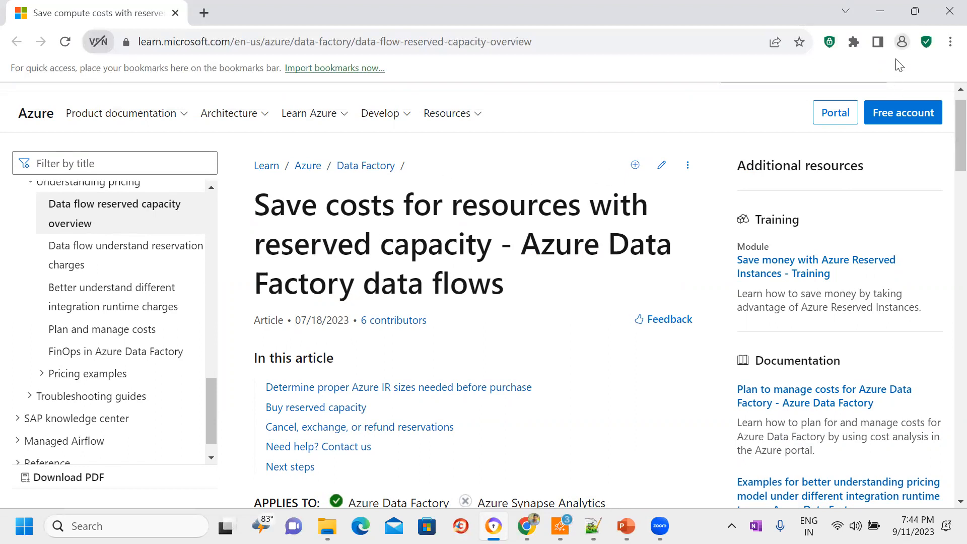
left_click(885, 16)
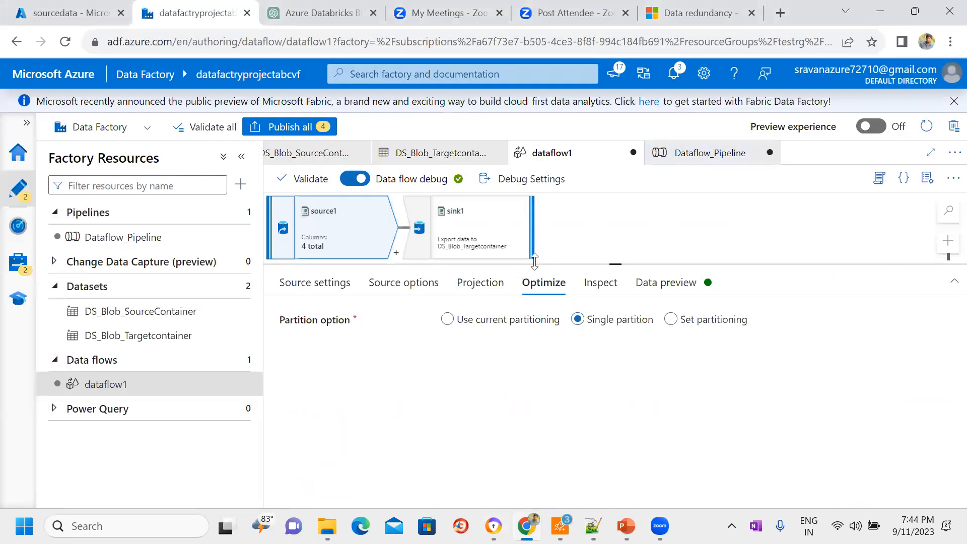
left_click_drag(603, 263, 584, 308)
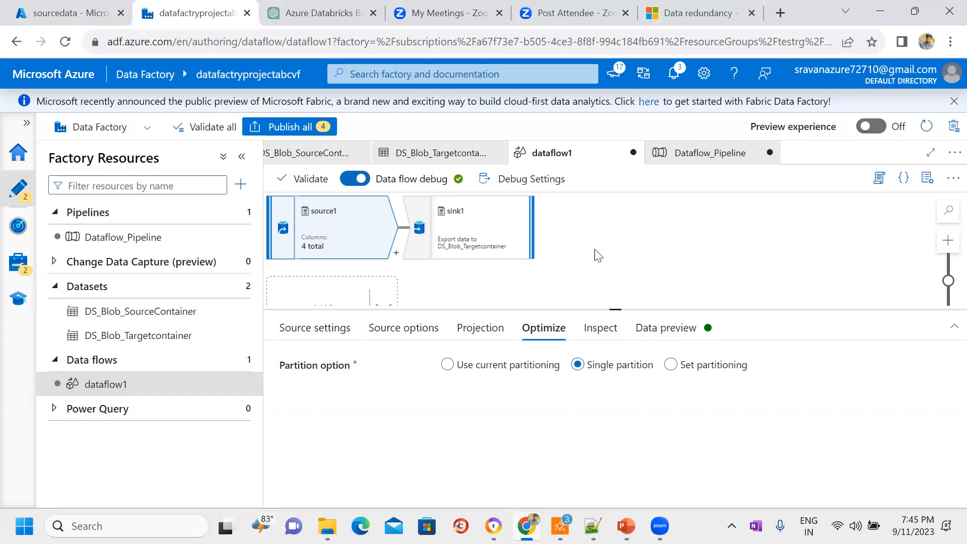
left_click(621, 267)
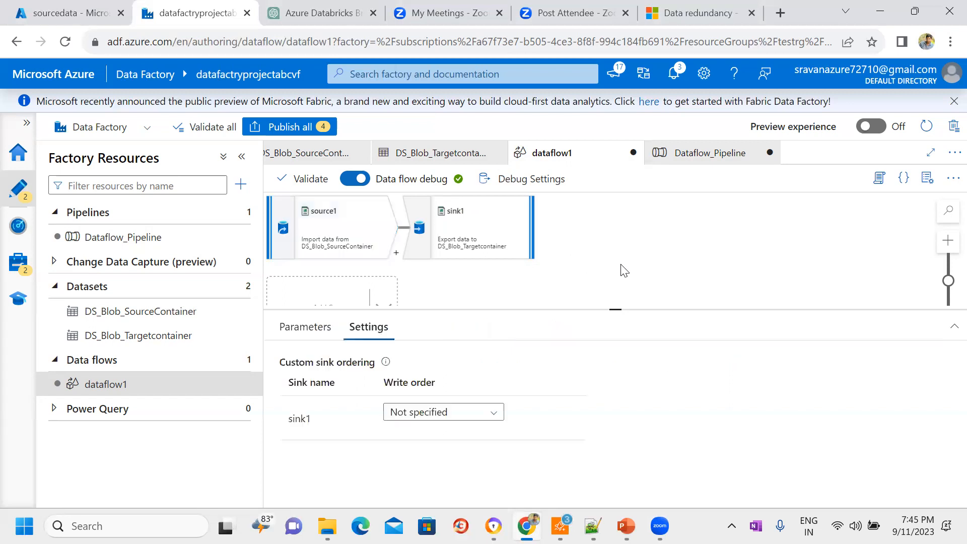
left_click(354, 242)
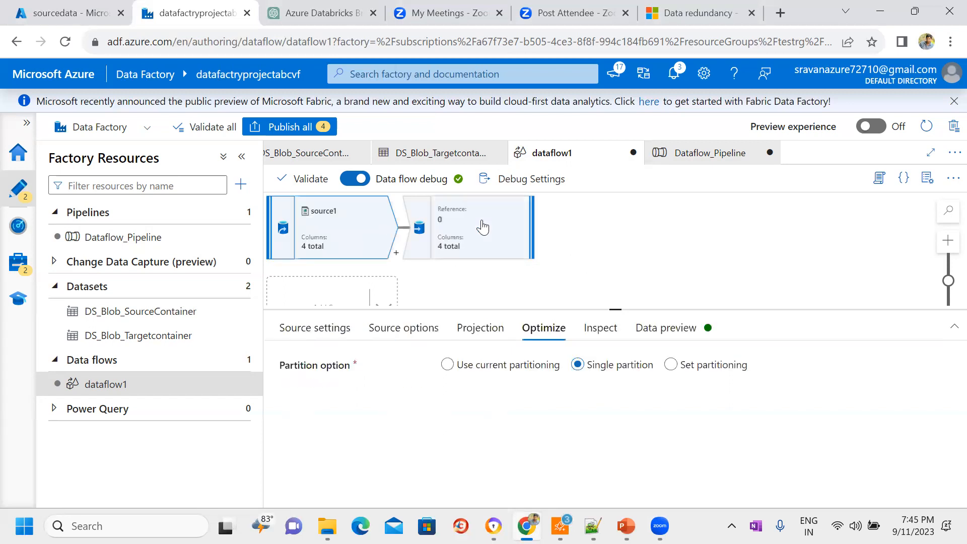
Step: Examine sink1's partition option and output schema, and reselect source1
left_click(483, 227)
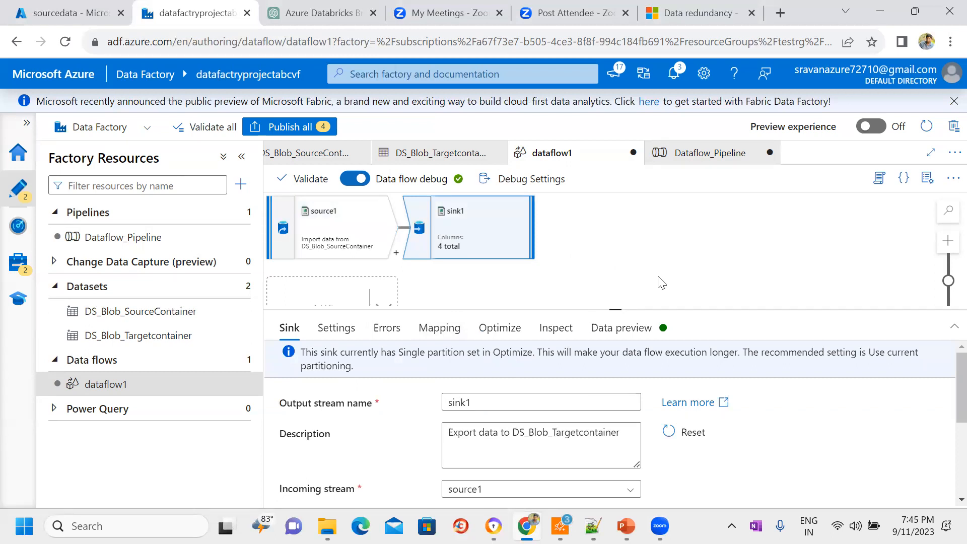
left_click(506, 330)
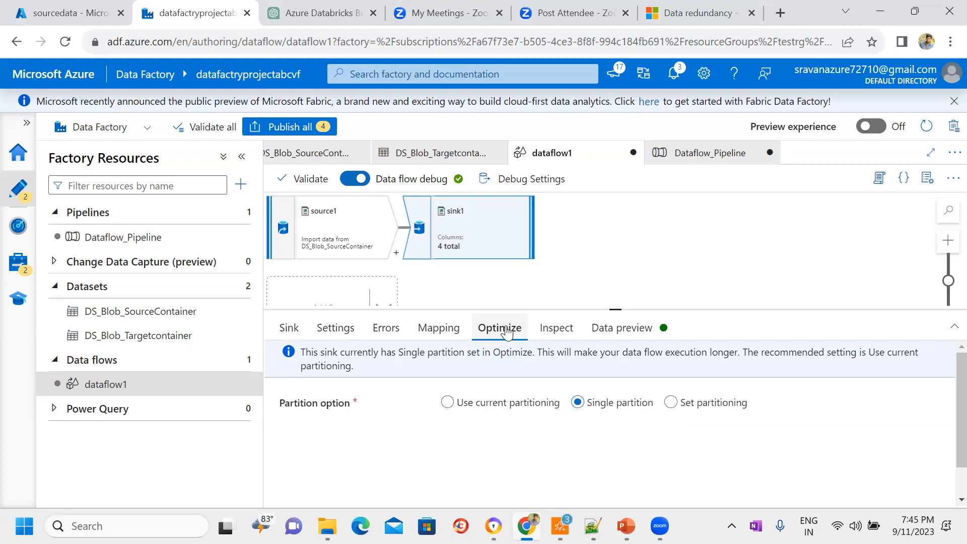
left_click(556, 337)
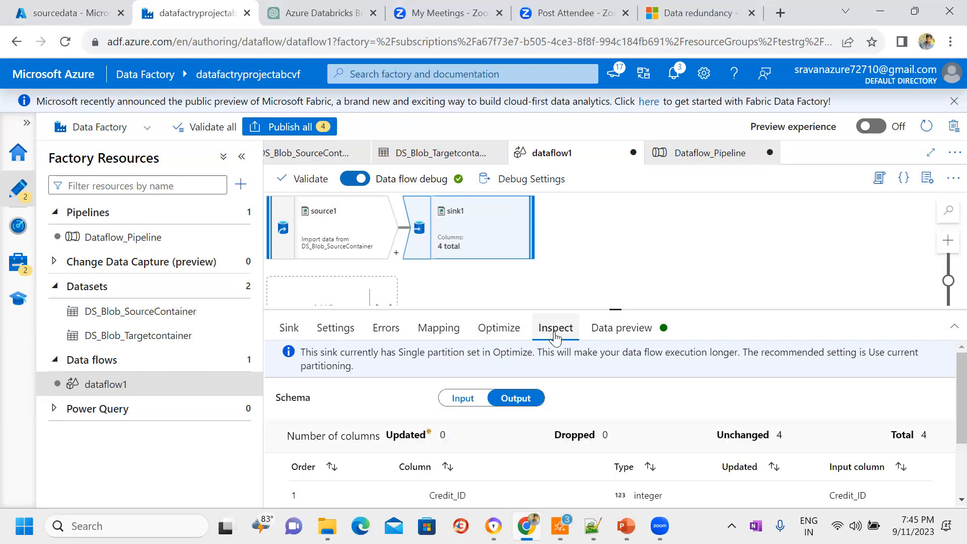
left_click(350, 216)
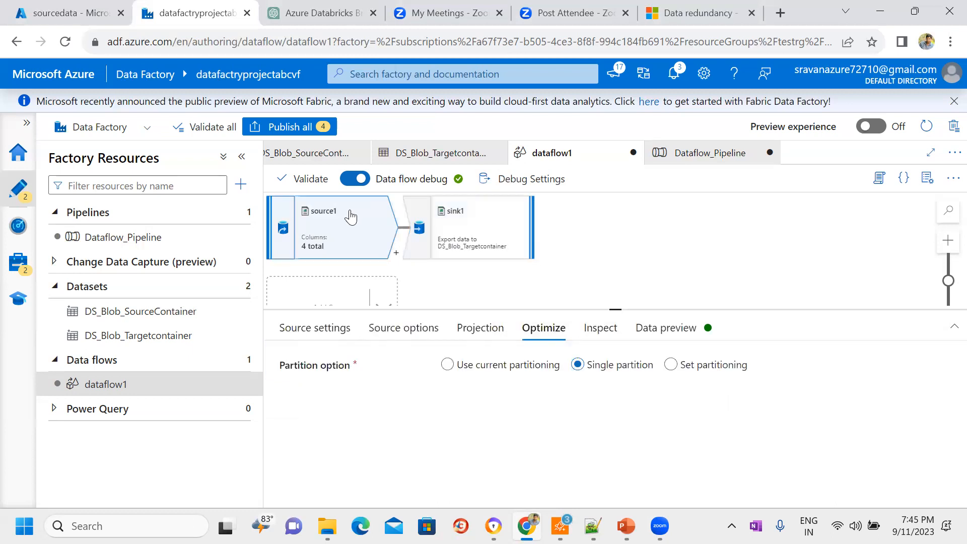
Step: Switch to the Azure portal and open the testrg resource group from the resource groups list
left_click(70, 13)
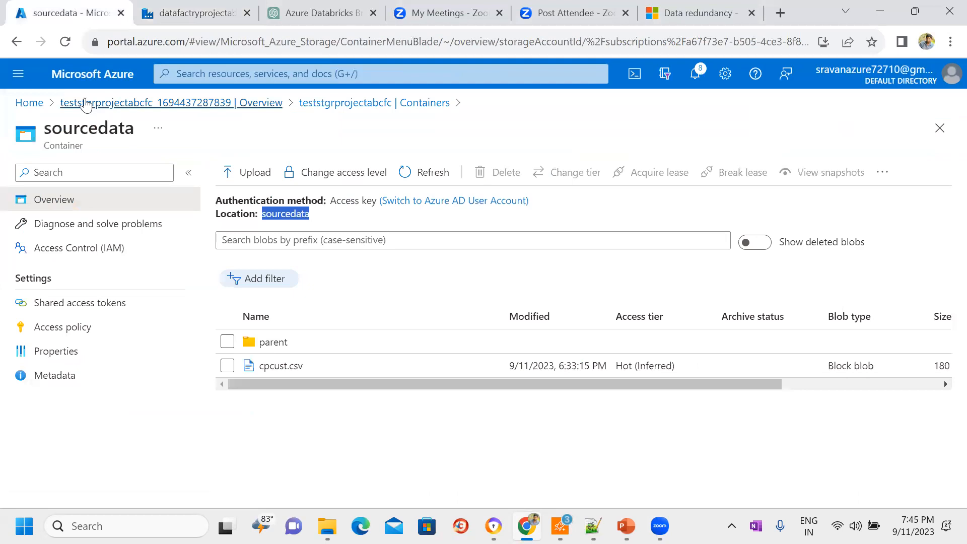
left_click(87, 102)
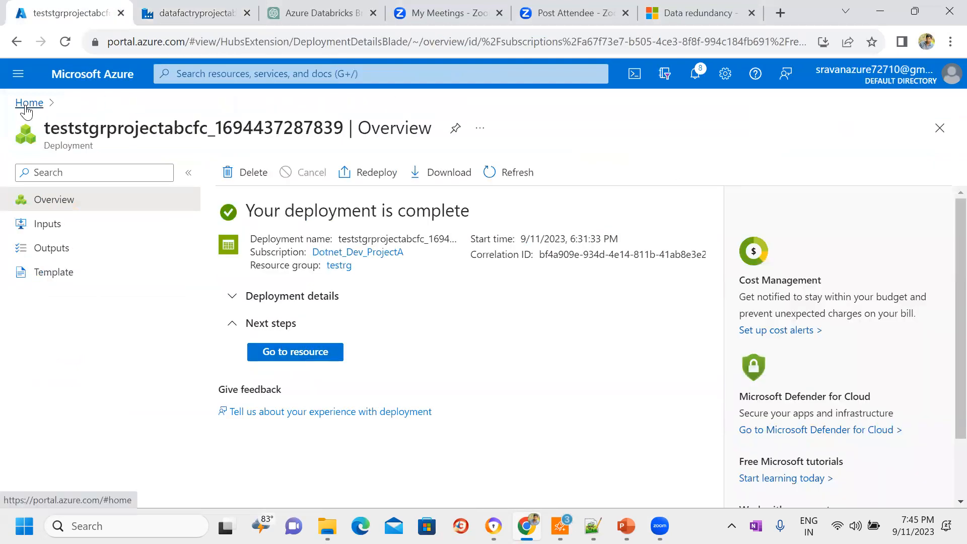
left_click(30, 103)
left_click(328, 185)
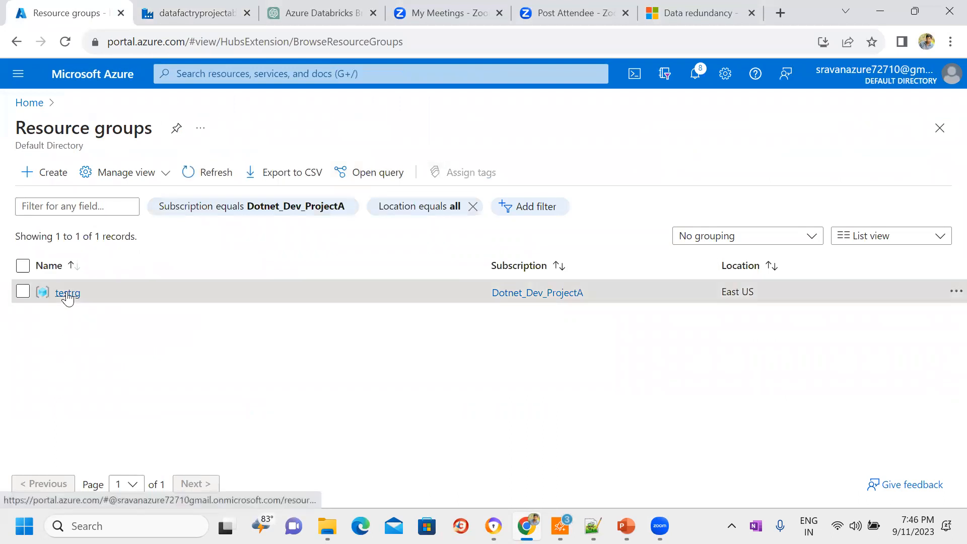
left_click(66, 290)
Step: Delete the testrg resource group with its dependent resources, entering testrg as the confirmation name
double_click(307, 130)
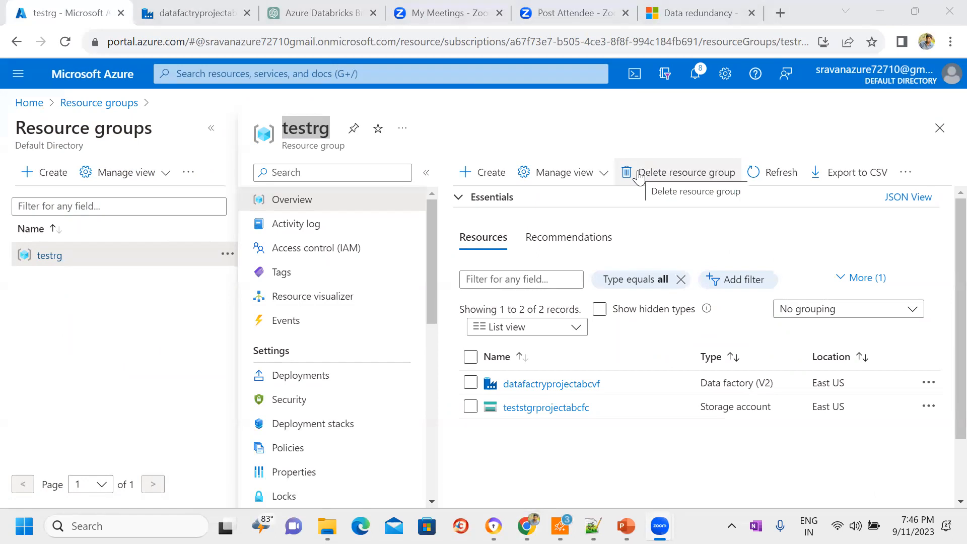
left_click(639, 173)
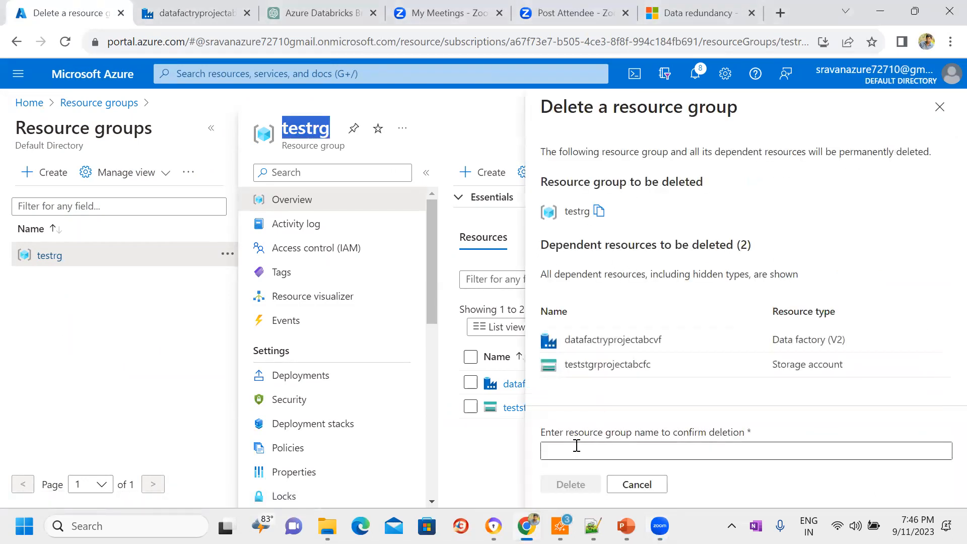
left_click(577, 446)
type("testrg")
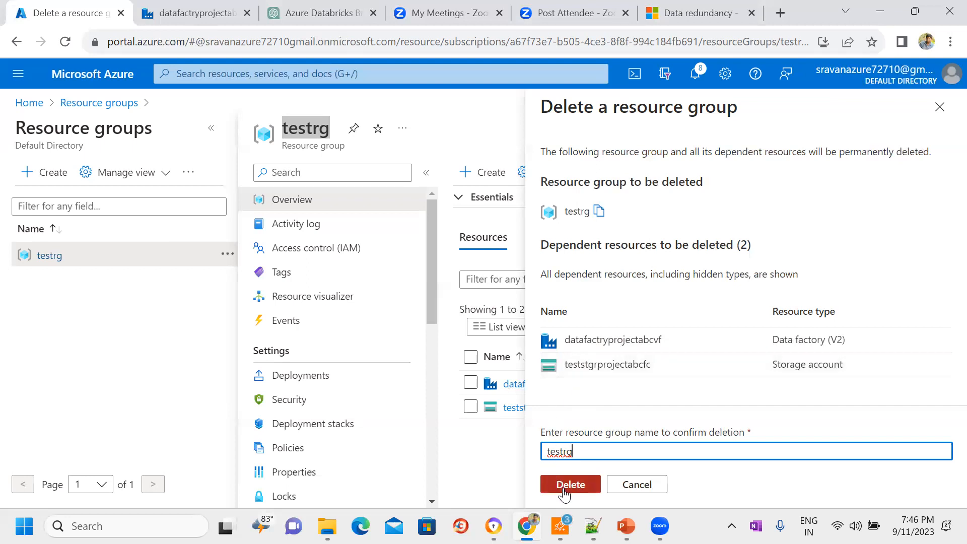
left_click(565, 492)
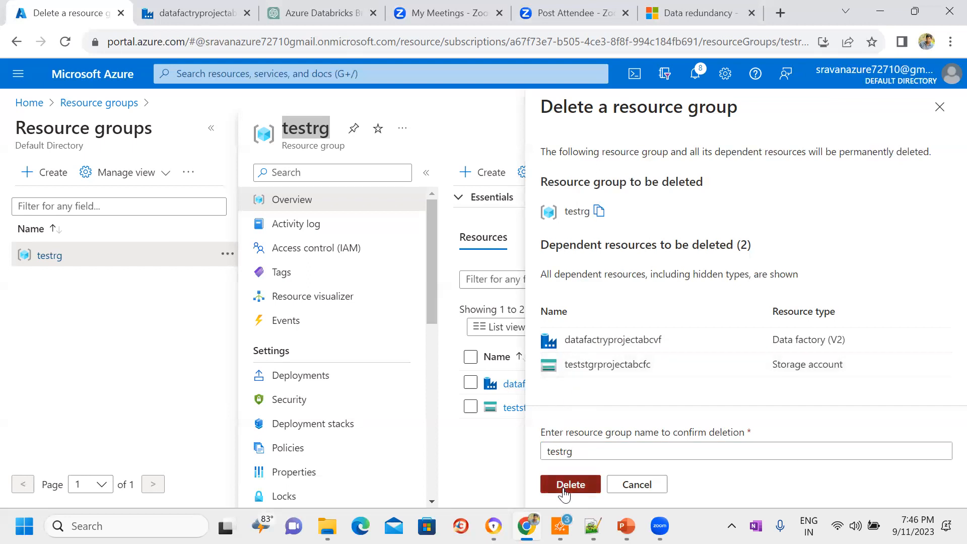
left_click(747, 366)
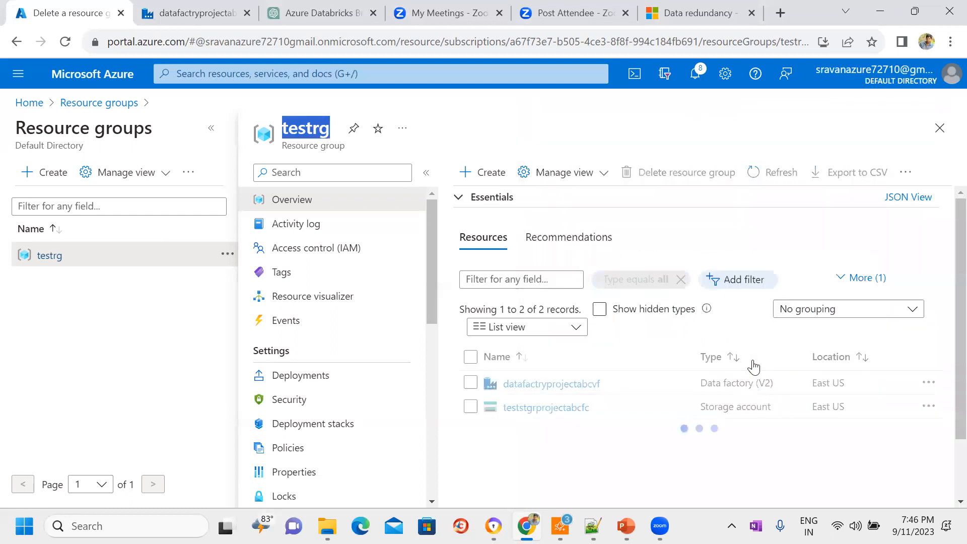